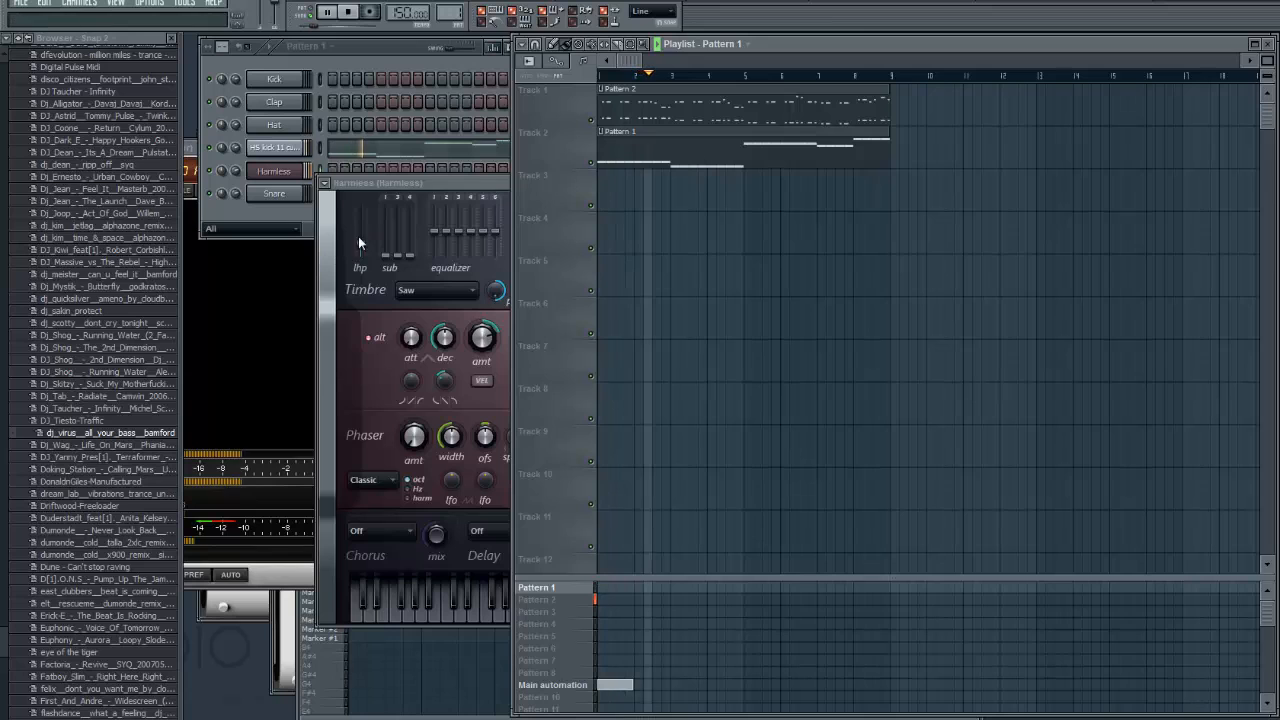
# - Bring the Harmless synth window in front of the playlist, reposition it so the whole interface is visible, and stop playback
pyautogui.click(440, 180)
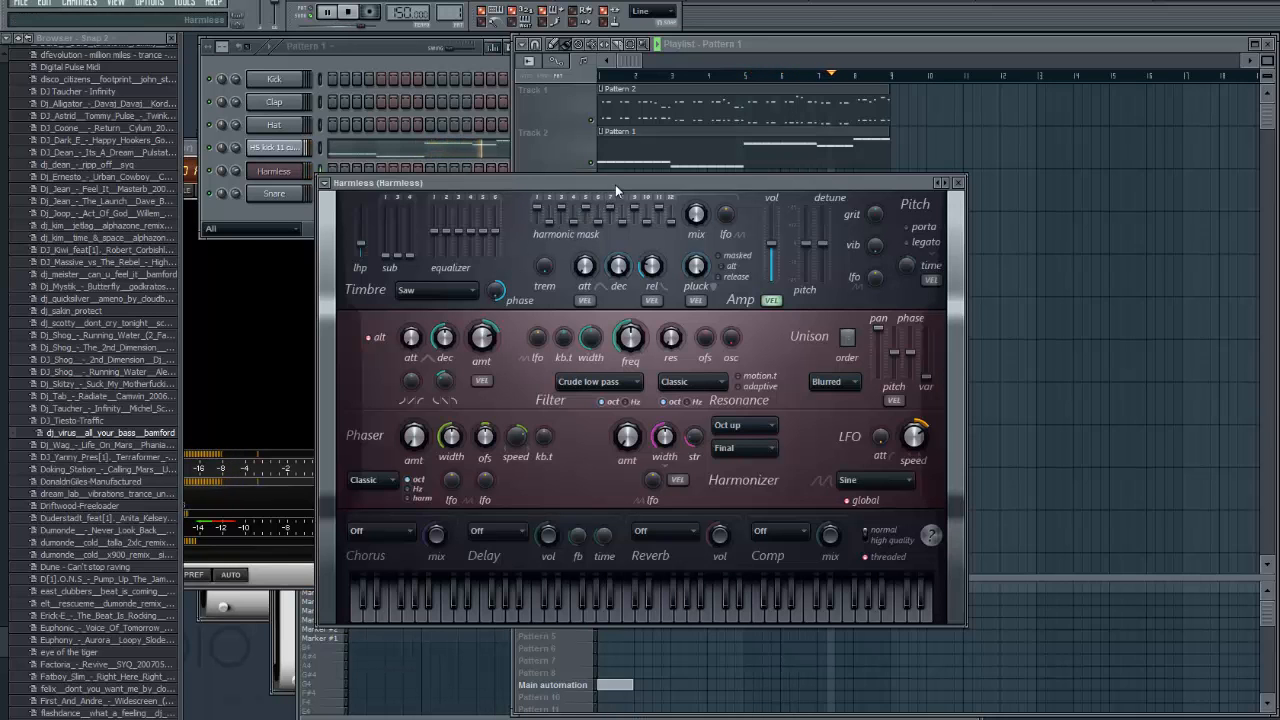
pyautogui.moveTo(615, 184); pyautogui.dragTo(566, 202)
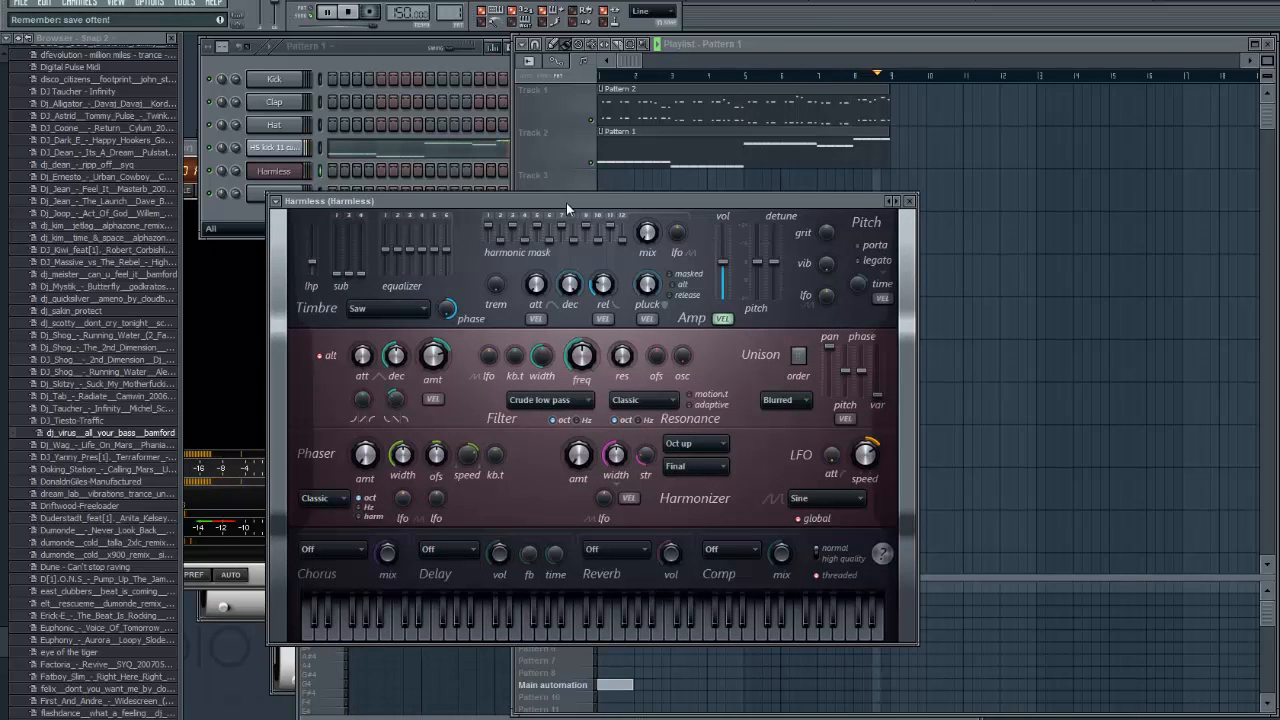
pyautogui.press('space')
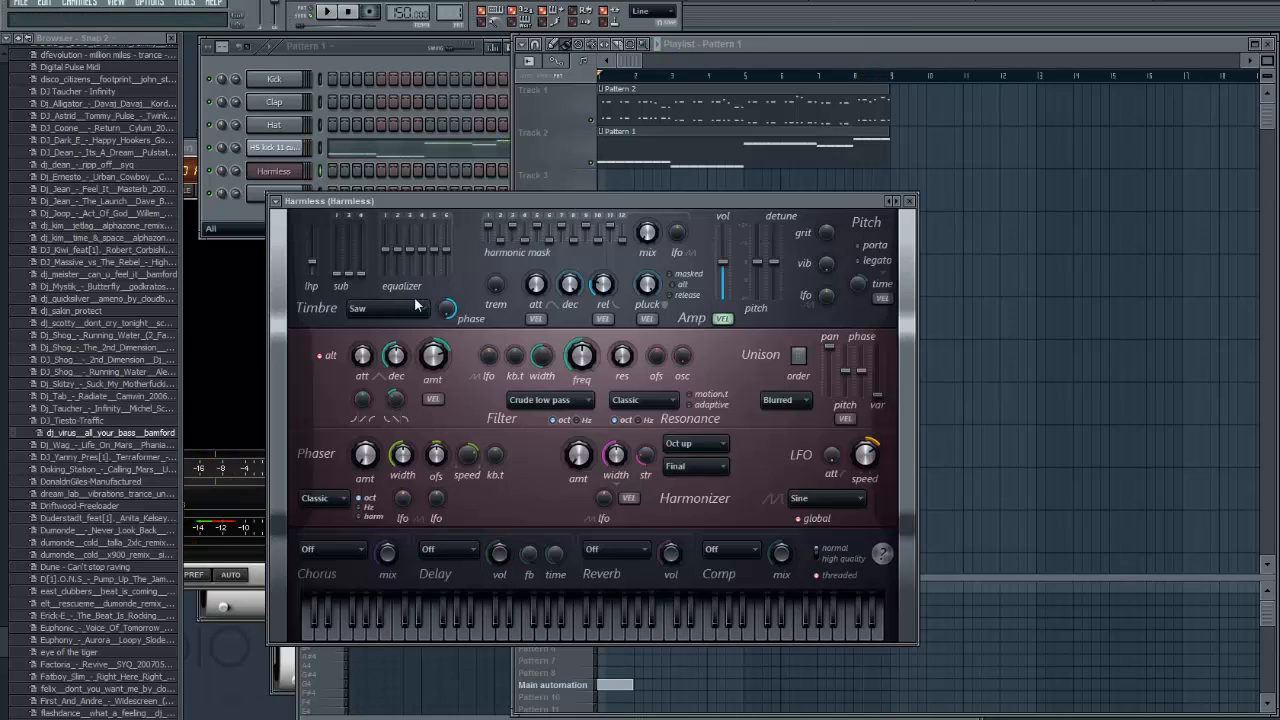
# - Resume playback, try the Bright saw and Brighter saw timbres, and return the timbre to Saw
pyautogui.click(409, 305)
pyautogui.click(411, 305)
pyautogui.press('space')
pyautogui.click(413, 308)
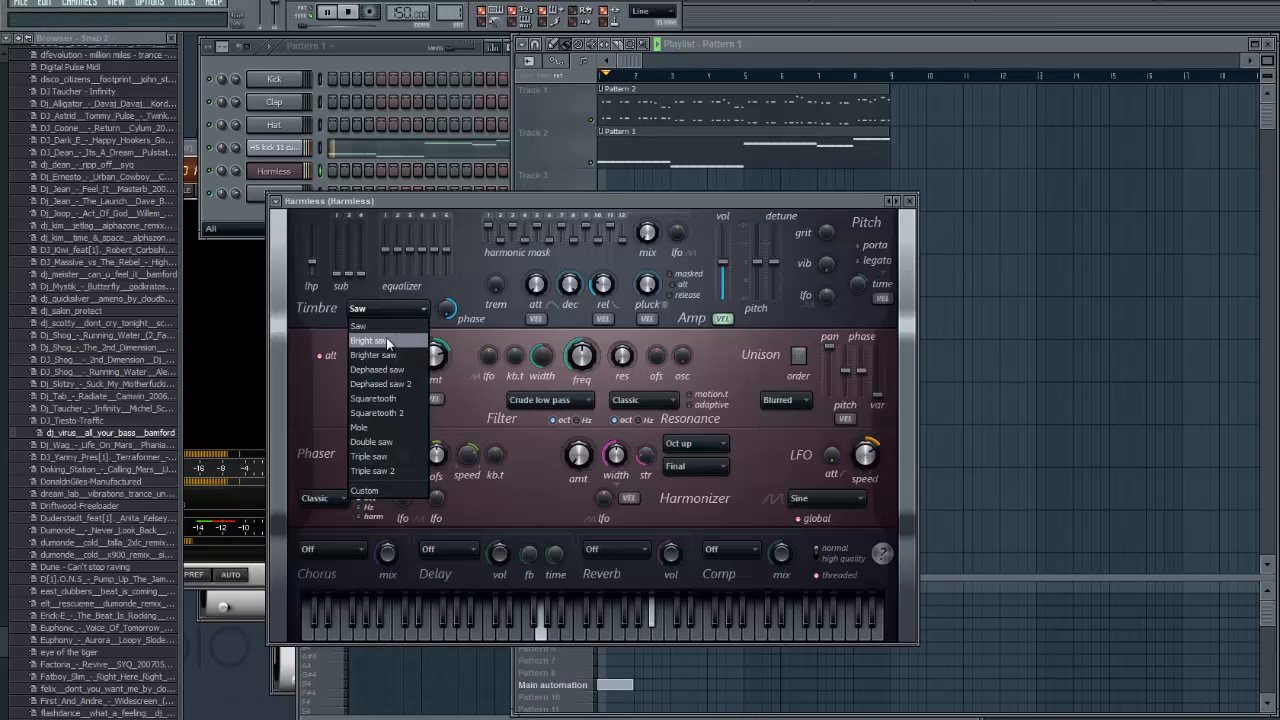
pyautogui.click(386, 340)
pyautogui.click(390, 308)
pyautogui.click(388, 355)
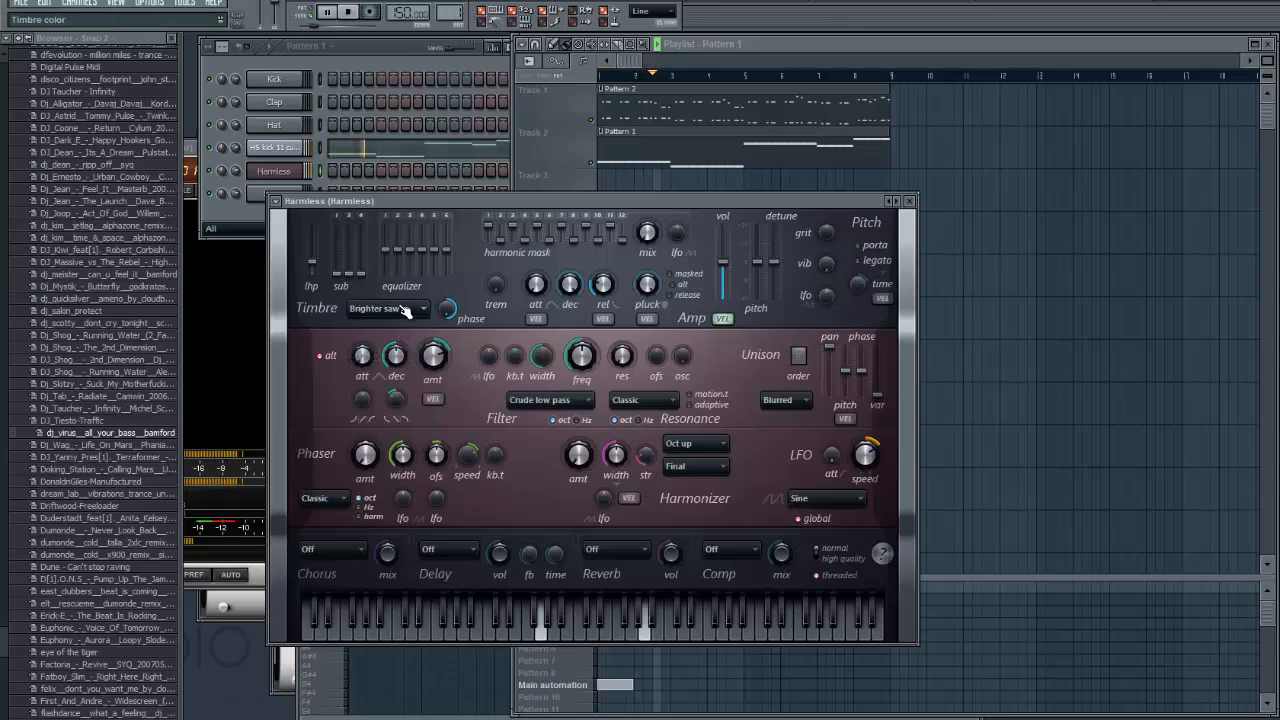
pyautogui.click(396, 308)
pyautogui.click(384, 329)
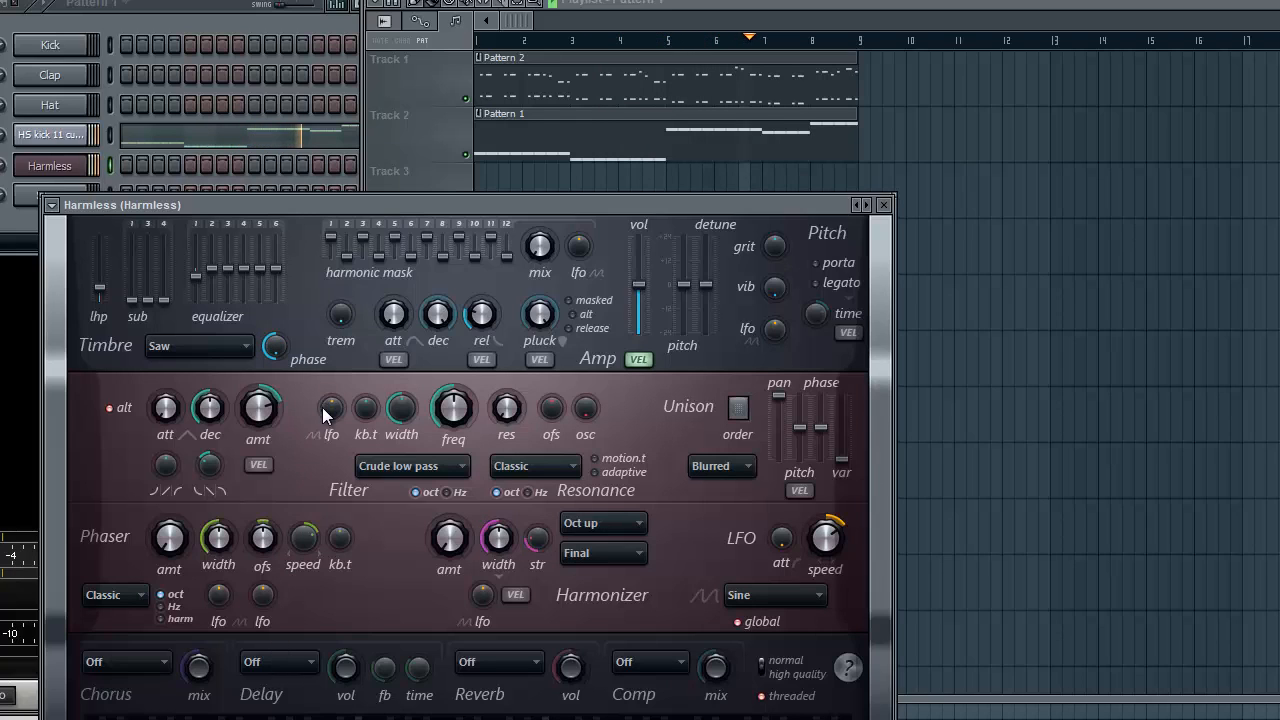
# - Try the amp section's tremolo, attack velocity and pluck amount, toggling the masked and alt pluck modes
pyautogui.moveTo(338, 316)
pyautogui.mouseDown()
pyautogui.moveTo(333, 83)
pyautogui.moveTo(319, 99)
pyautogui.moveTo(329, 314)
pyautogui.mouseUp()
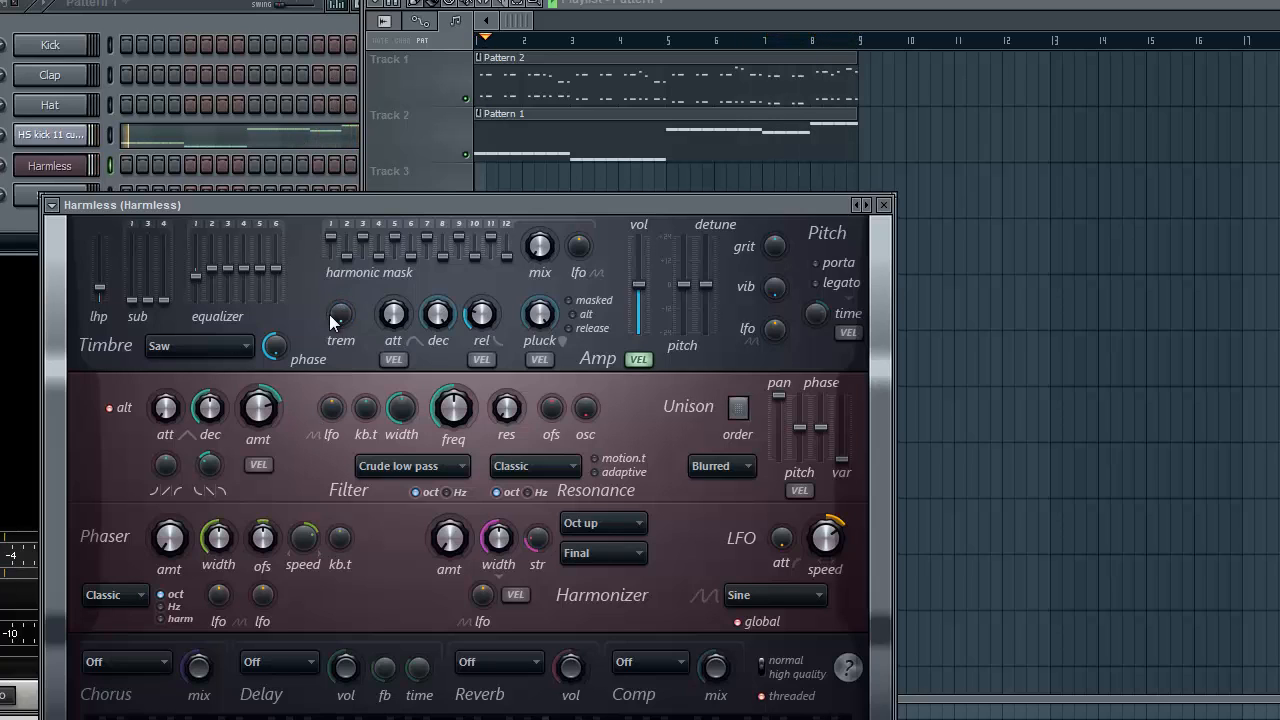
pyautogui.click(400, 362)
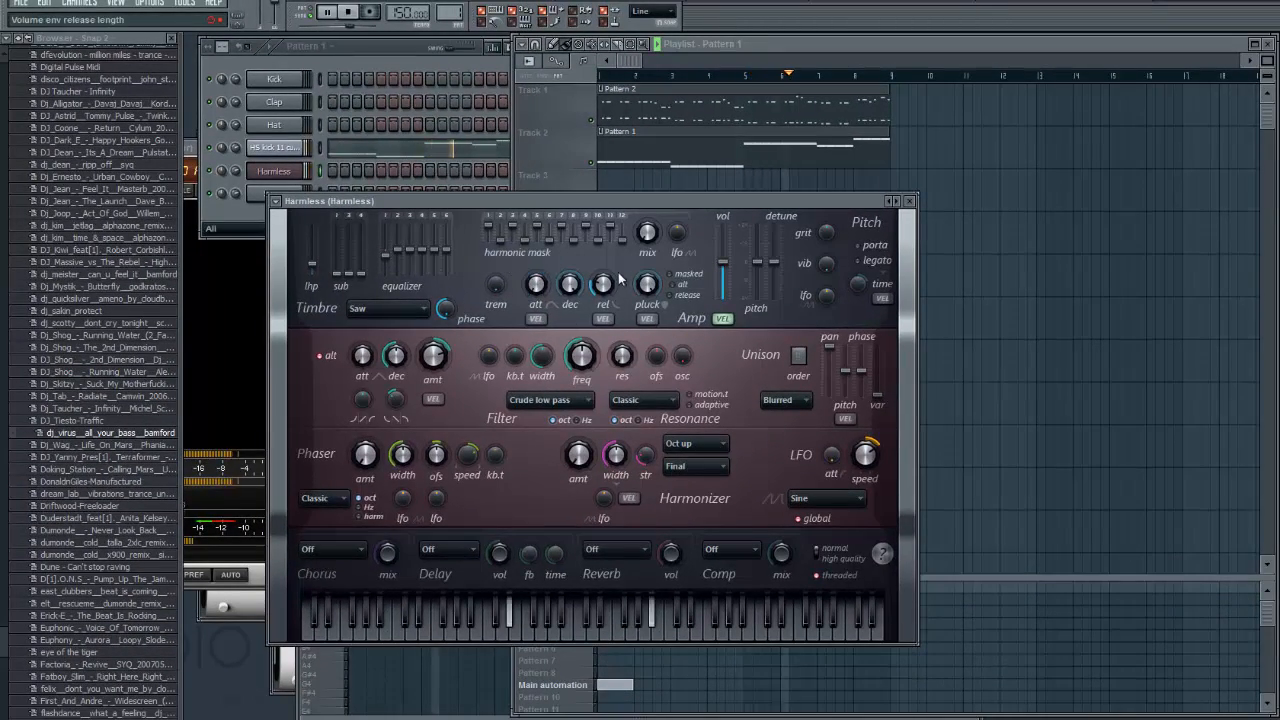
pyautogui.click(674, 273)
pyautogui.click(675, 285)
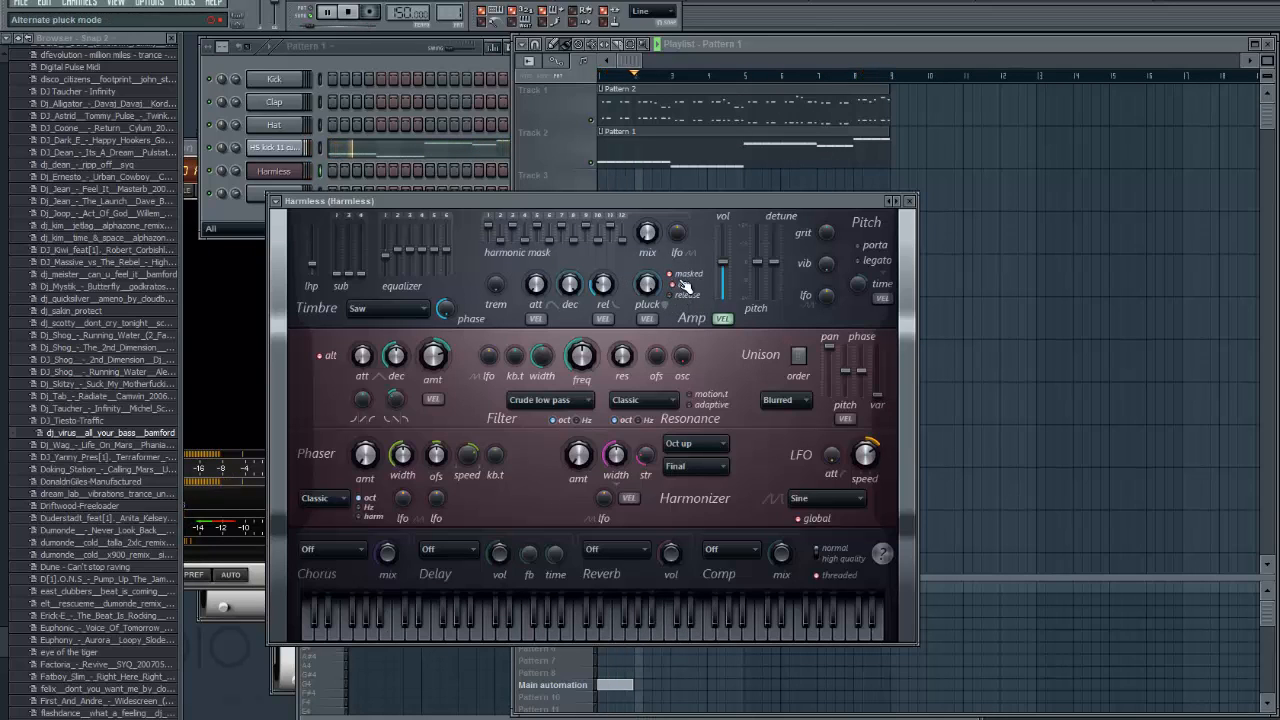
pyautogui.moveTo(654, 286); pyautogui.dragTo(654, 256)
pyautogui.click(679, 284)
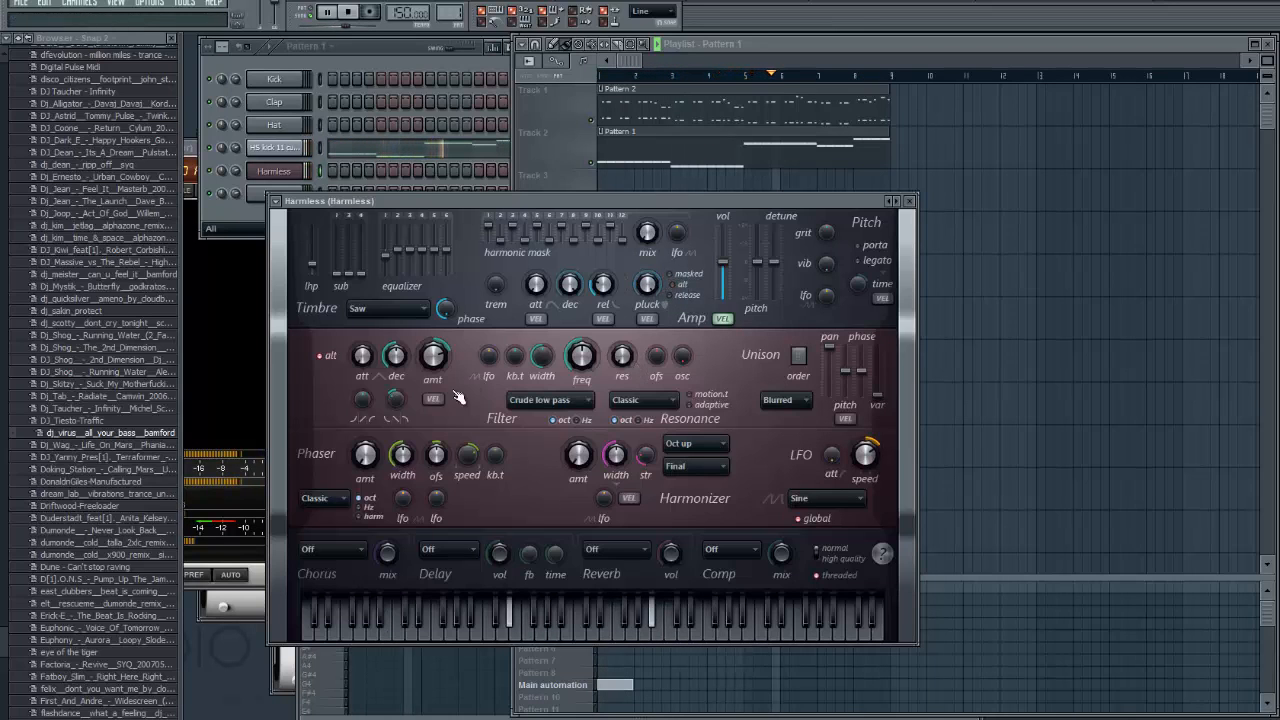
# - Try the Pedestal resonance type during playback and set the resonance type to Wide bump
pyautogui.press('space')
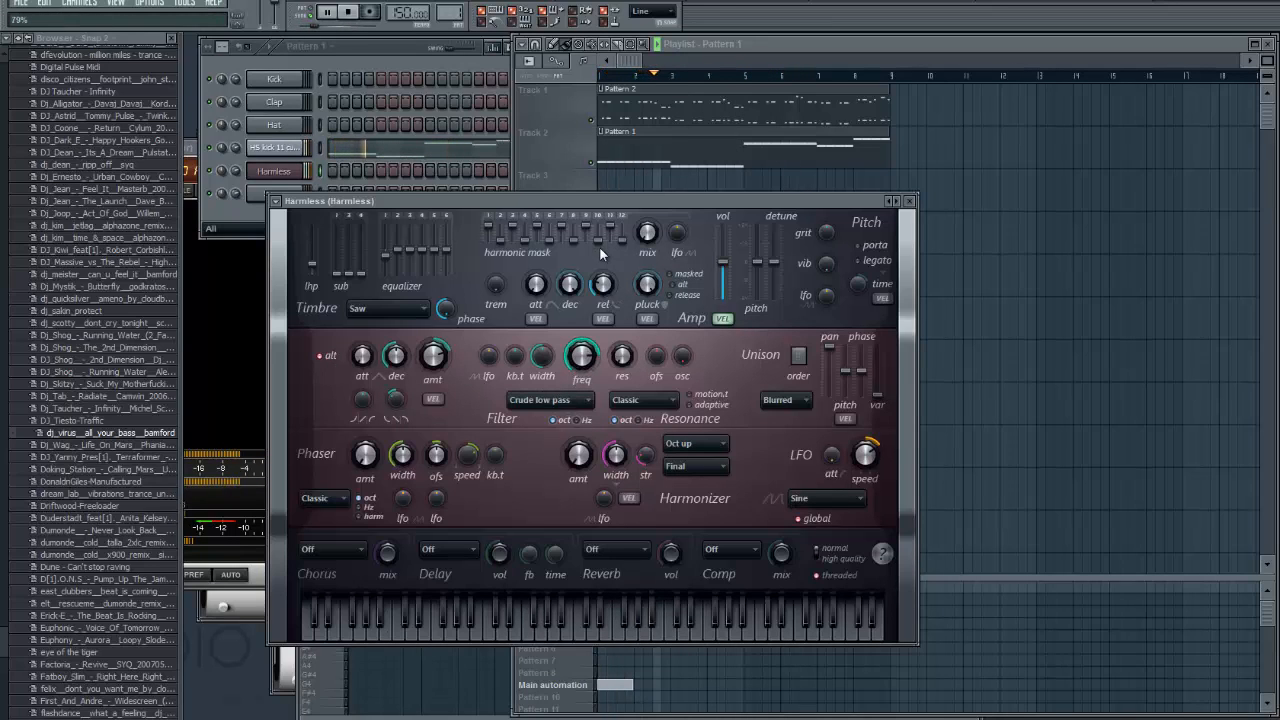
pyautogui.click(646, 402)
pyautogui.click(645, 444)
pyautogui.click(646, 402)
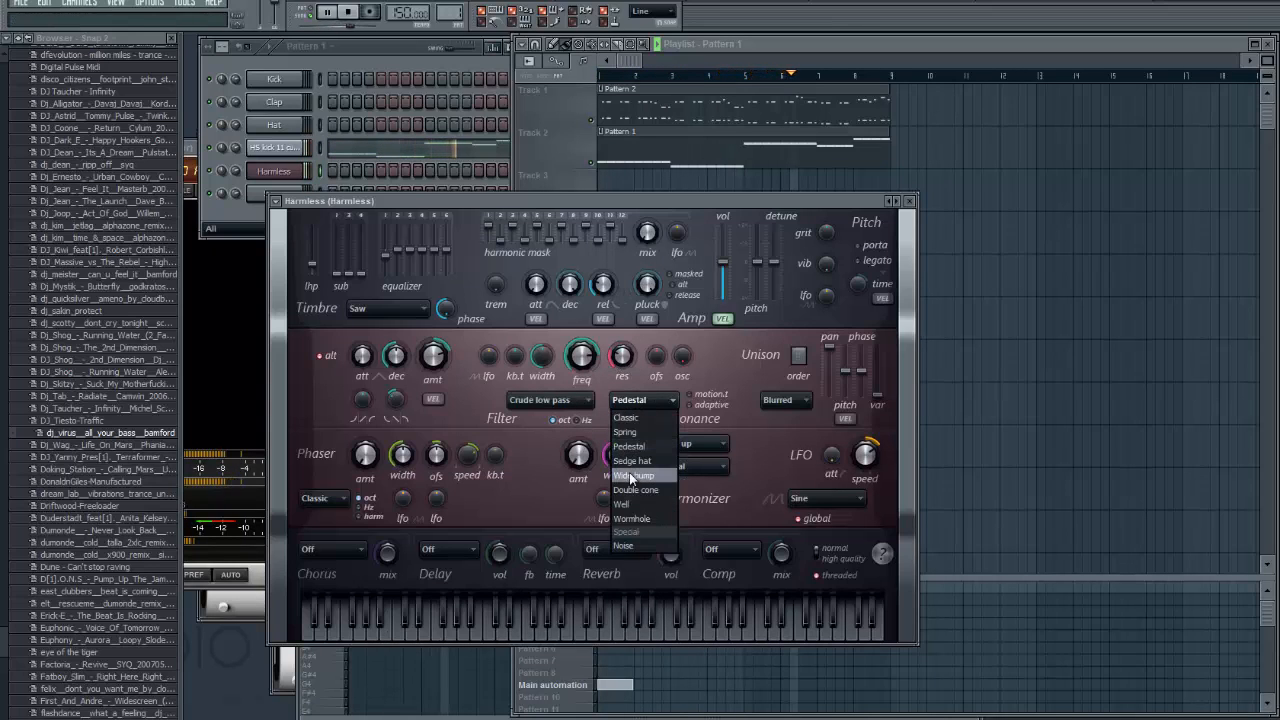
pyautogui.click(620, 466)
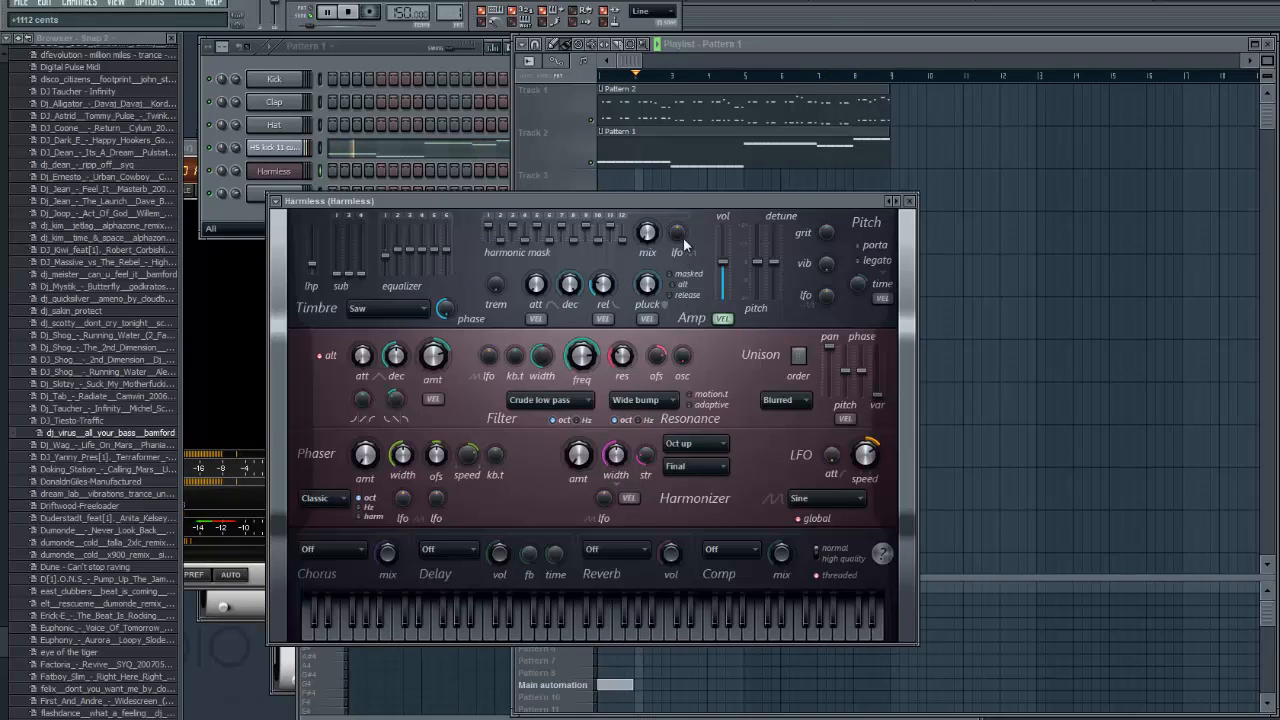
# - Set the resonance offset to about -1000 cents and raise the resonance osc amount to about 82%
pyautogui.moveTo(654, 368); pyautogui.dragTo(635, 460)
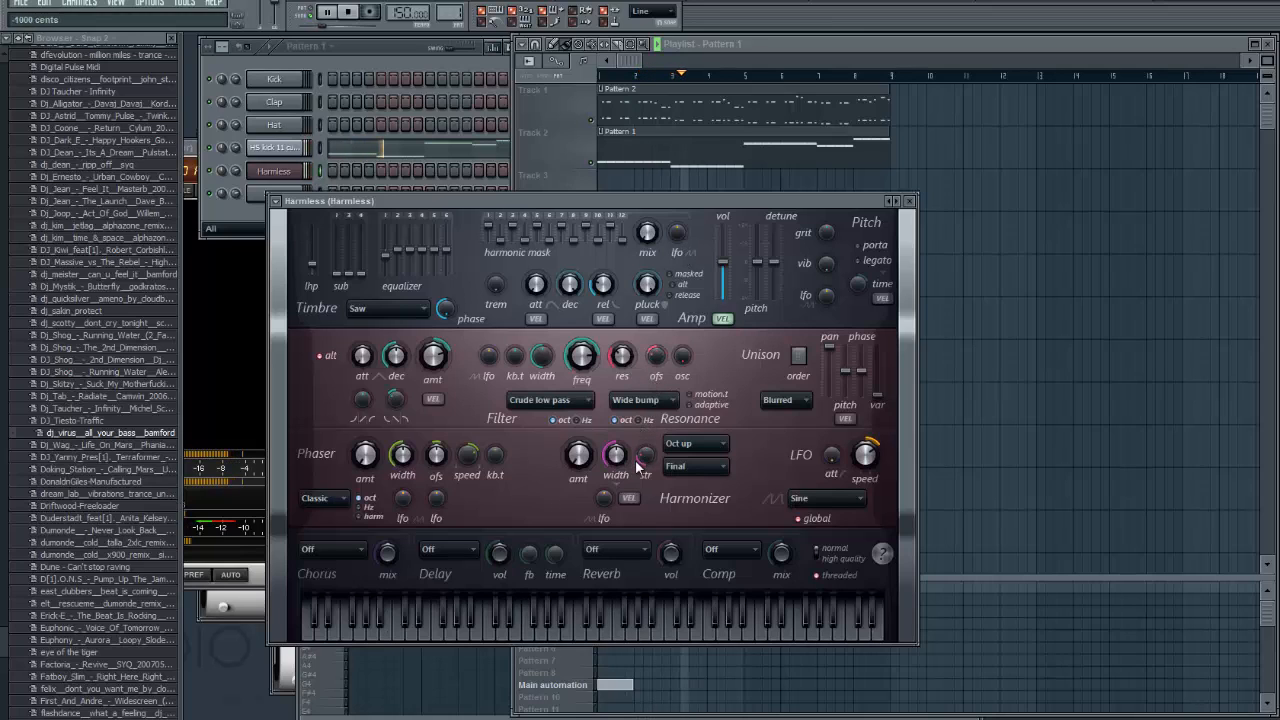
pyautogui.moveTo(688, 352); pyautogui.dragTo(710, 245)
pyautogui.moveTo(711, 166)
pyautogui.mouseDown()
pyautogui.moveTo(722, 115)
pyautogui.moveTo(690, 180)
pyautogui.mouseUp()
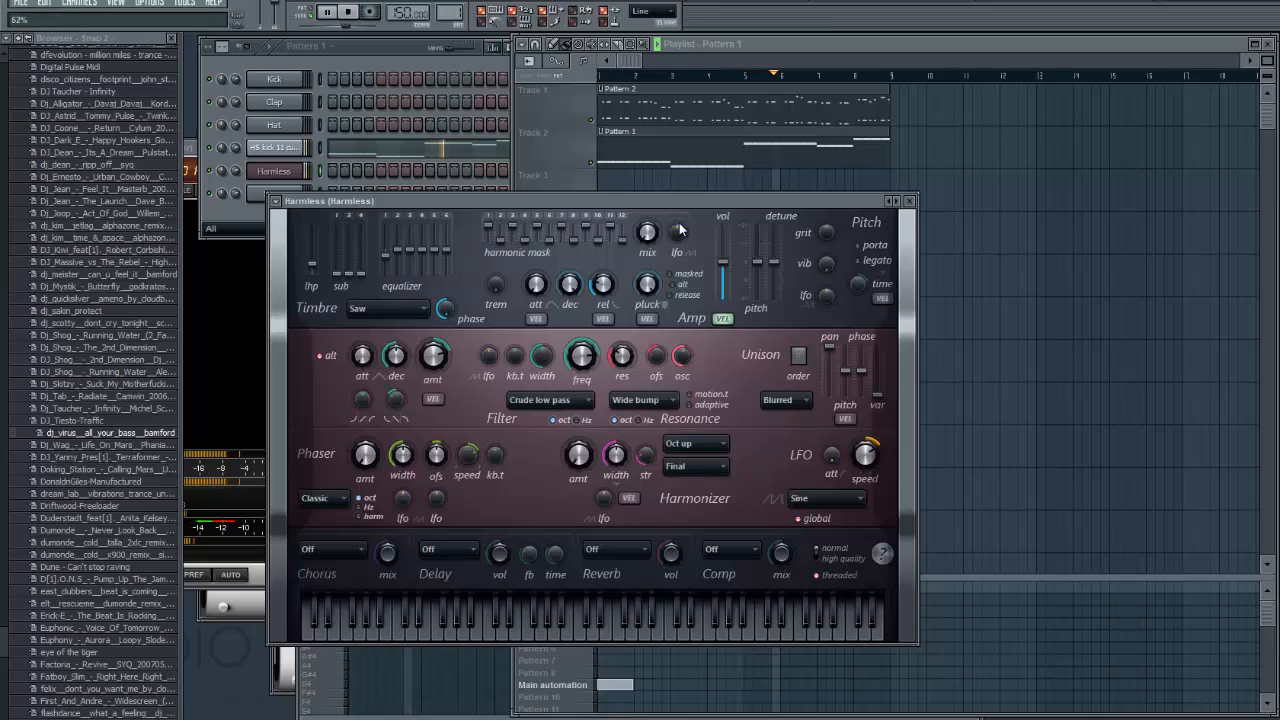
# - Adjust the filter envelope's amount and decay, and reshape its attack and decay curves
pyautogui.moveTo(435, 370); pyautogui.dragTo(432, 390)
pyautogui.moveTo(419, 523); pyautogui.dragTo(448, 123)
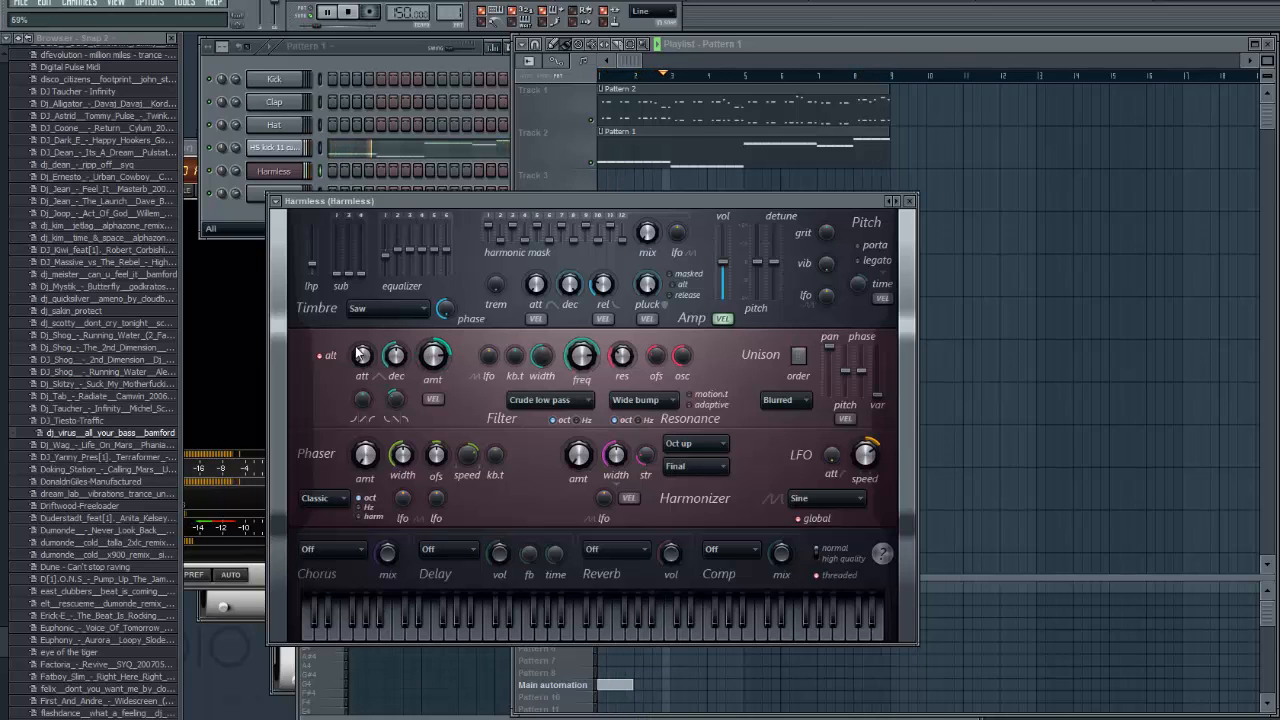
pyautogui.moveTo(402, 399); pyautogui.dragTo(366, 380)
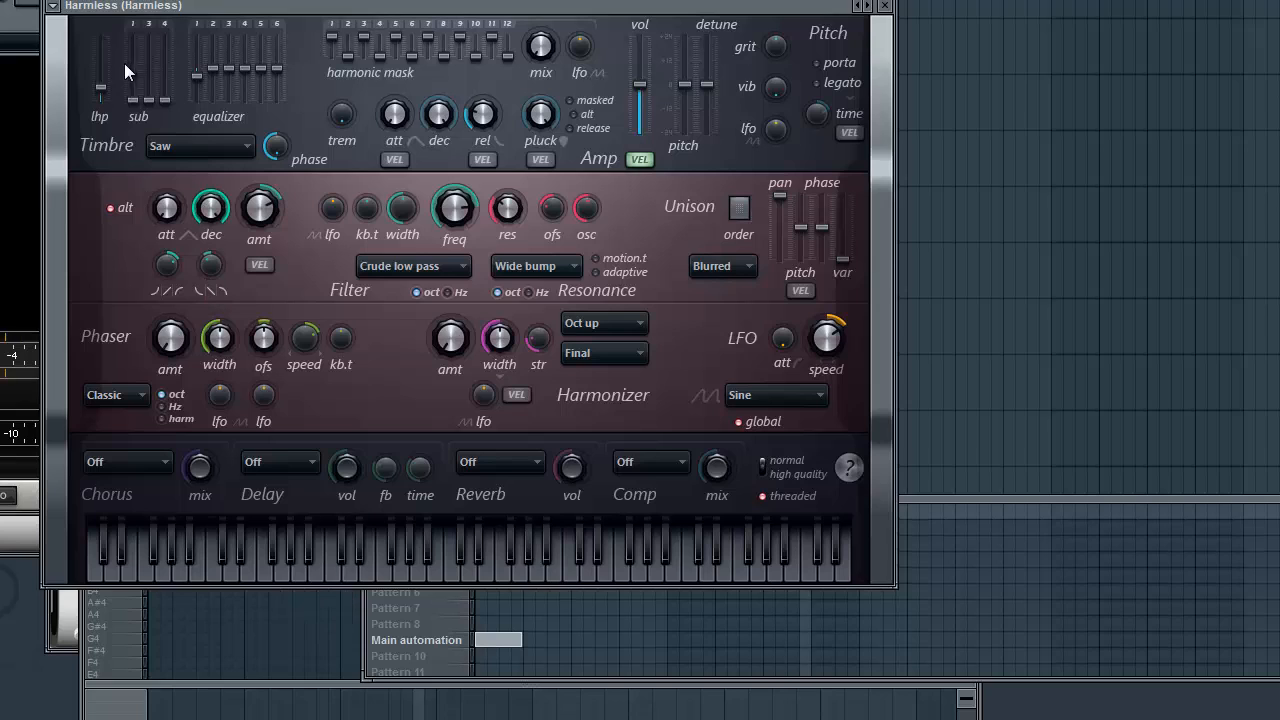
# - Try the Classic low pass filter, set the filter type to Leg low pass, and switch the filter to Hz
pyautogui.click(378, 267)
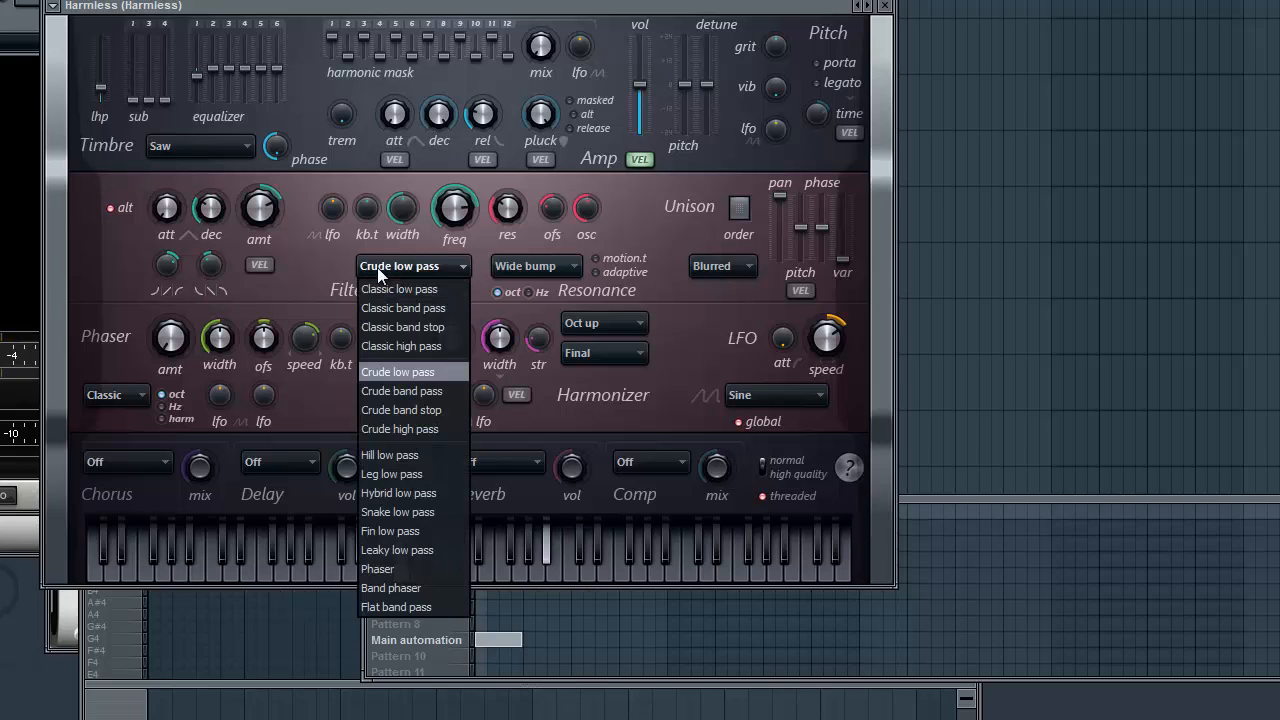
pyautogui.click(371, 290)
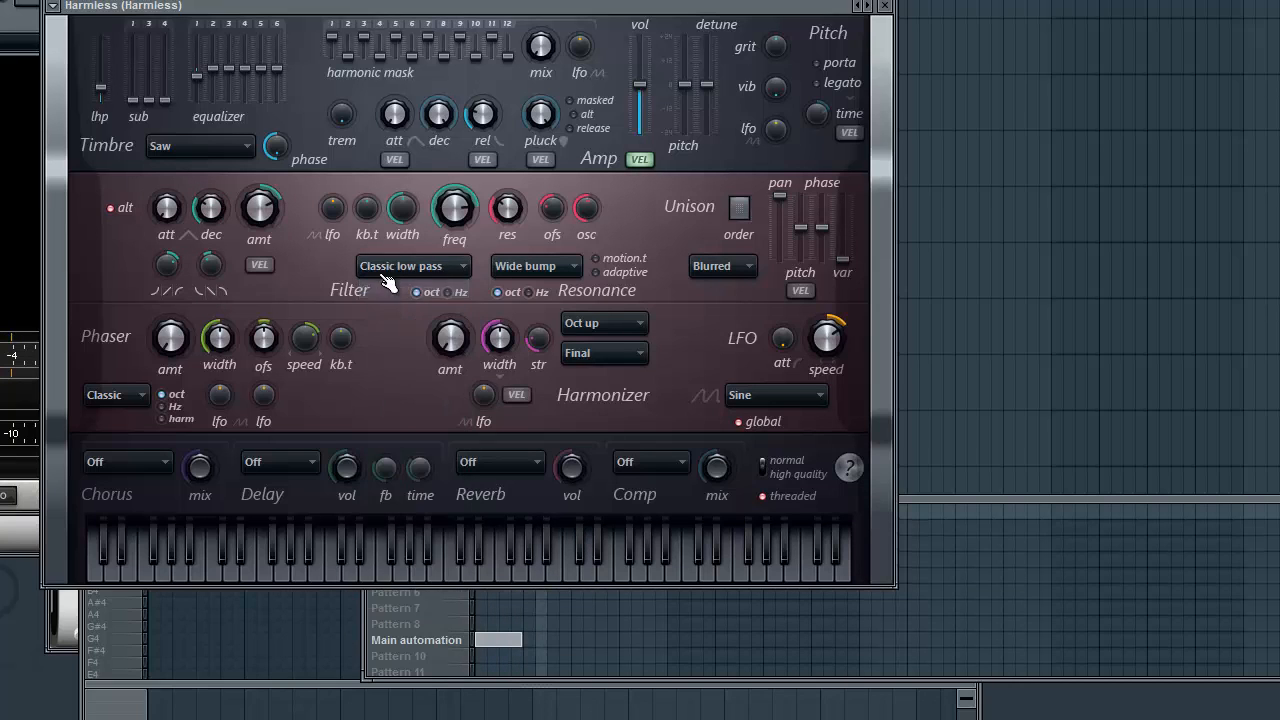
pyautogui.click(382, 262)
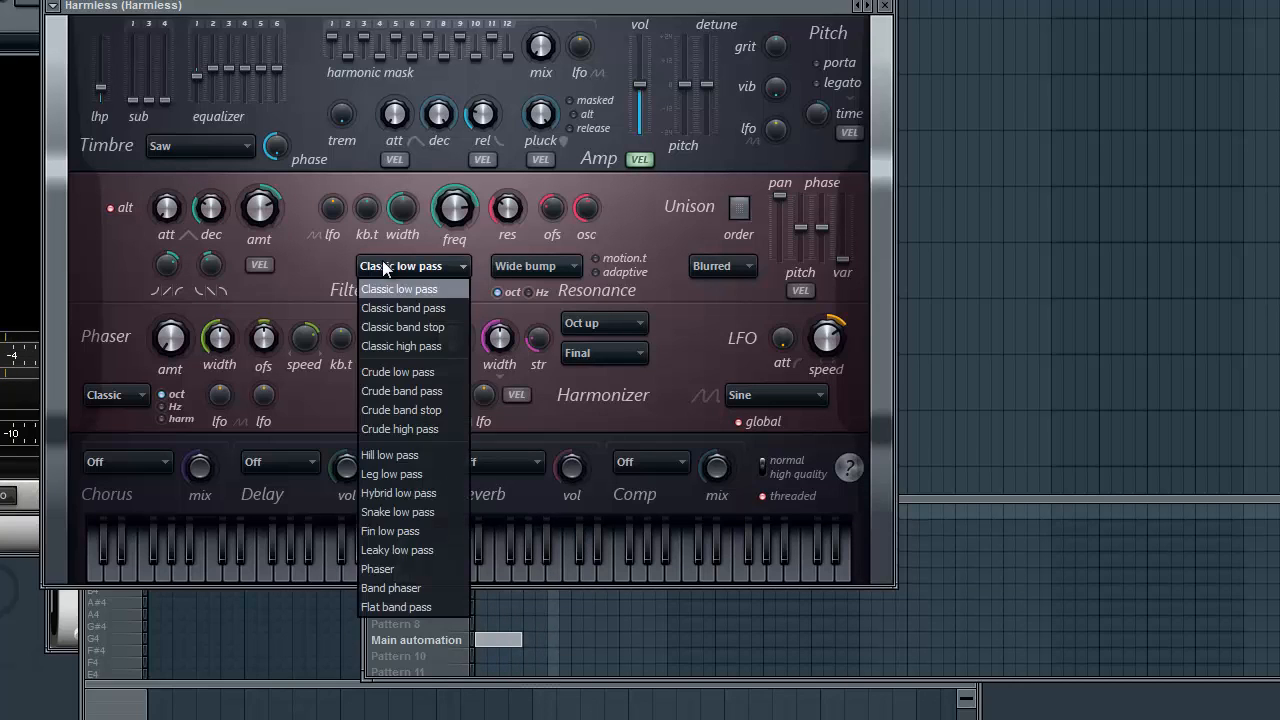
pyautogui.click(432, 472)
pyautogui.click(446, 293)
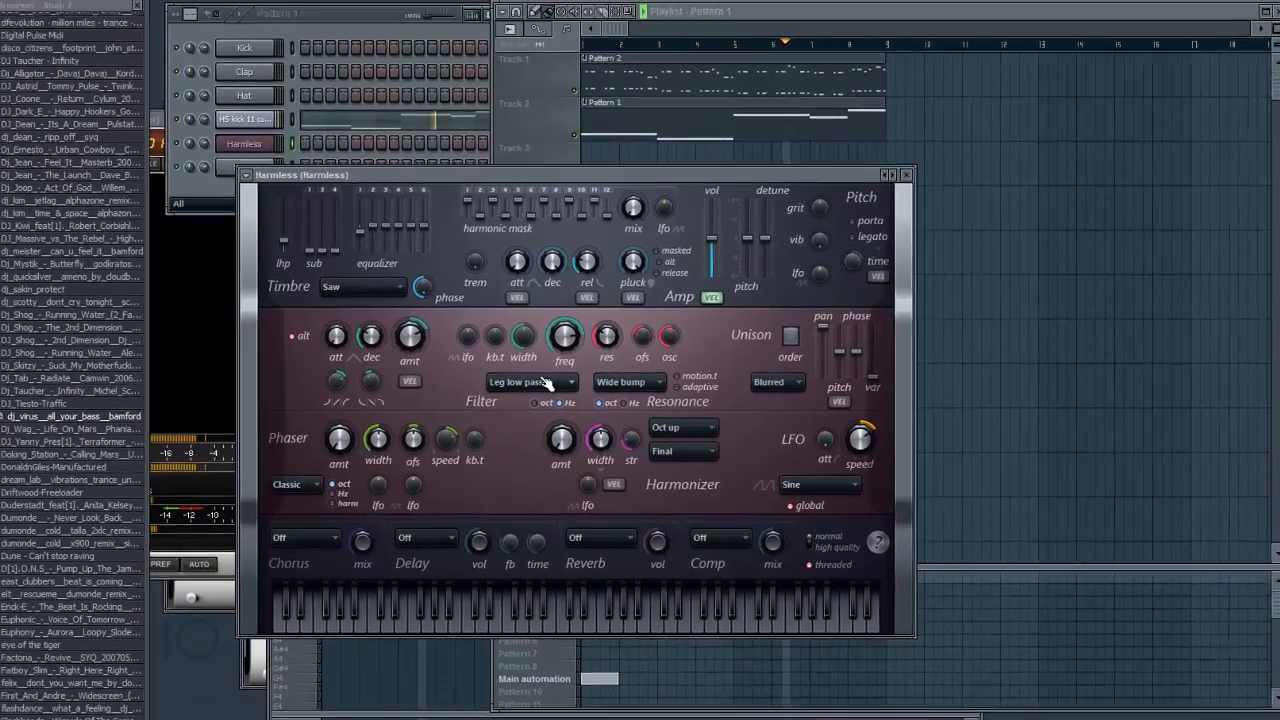
# - Try the Snake low pass filter and set the filter type to Leaky low pass
pyautogui.click(412, 266)
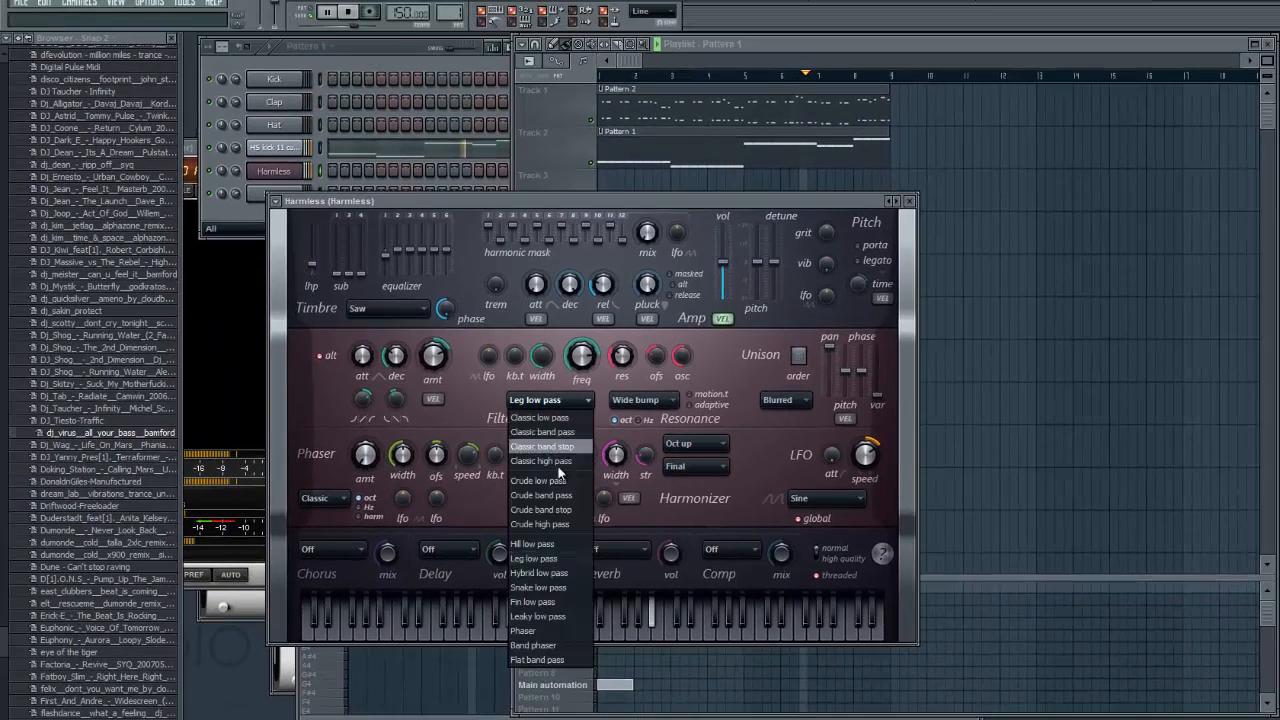
pyautogui.click(538, 587)
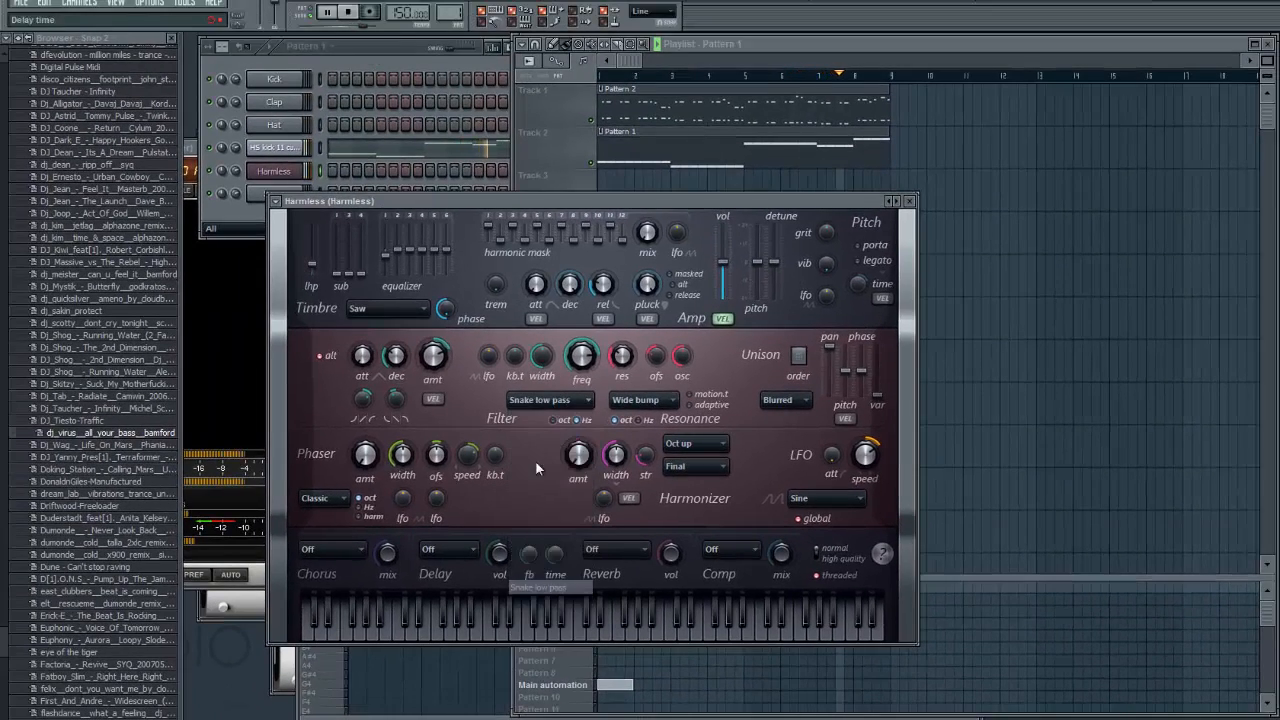
pyautogui.click(541, 402)
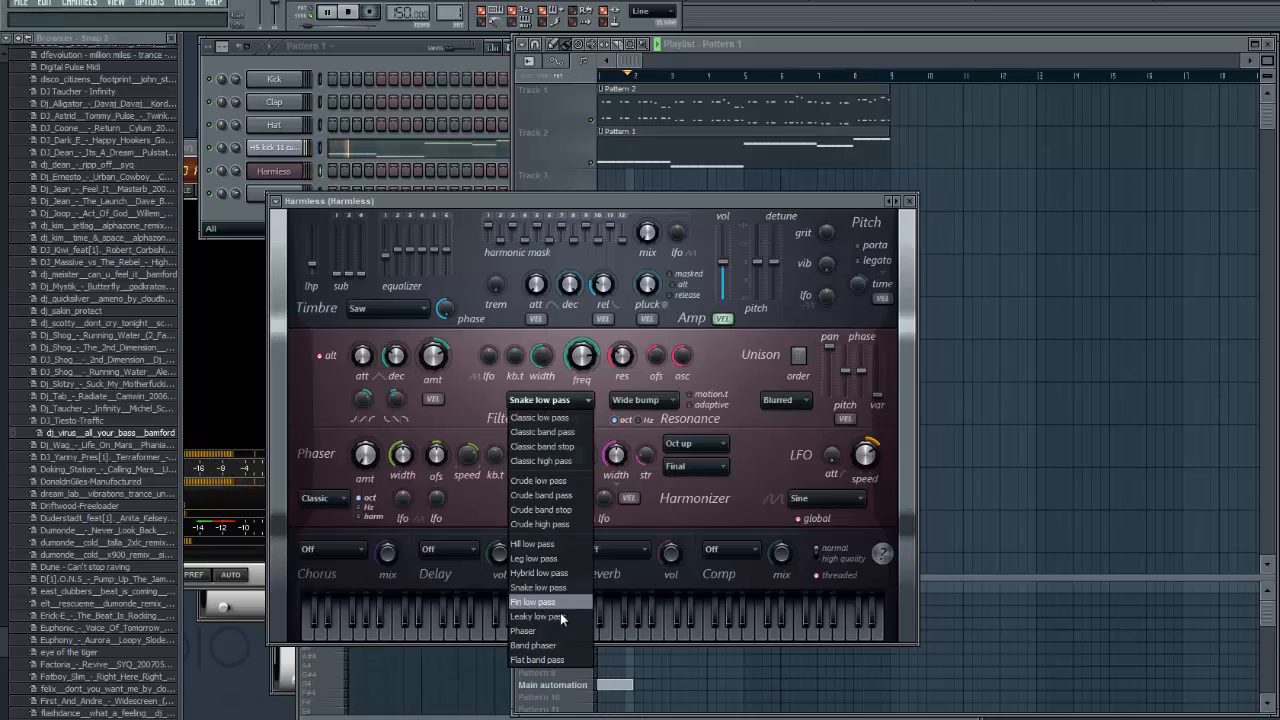
pyautogui.click(548, 616)
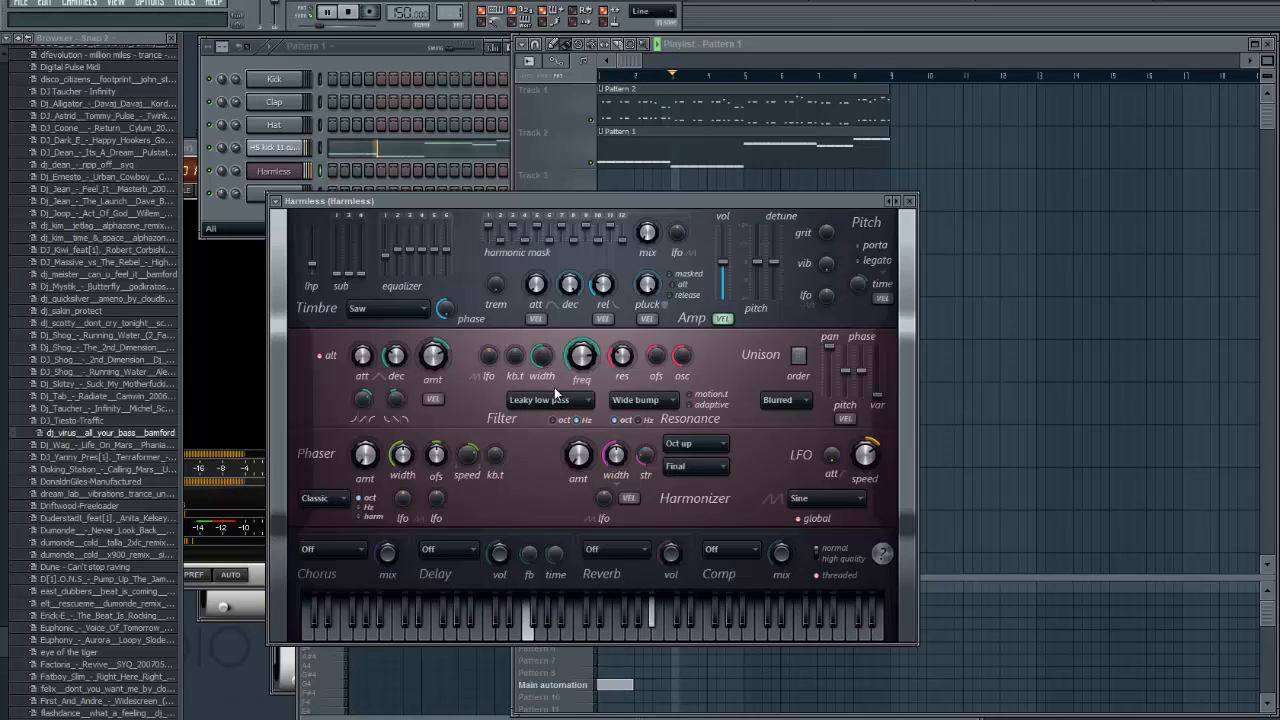
# - Audition the Wormhole, Well, Double cone, Sedge hat and Pedestal resonance types and return to Wide bump
pyautogui.click(626, 404)
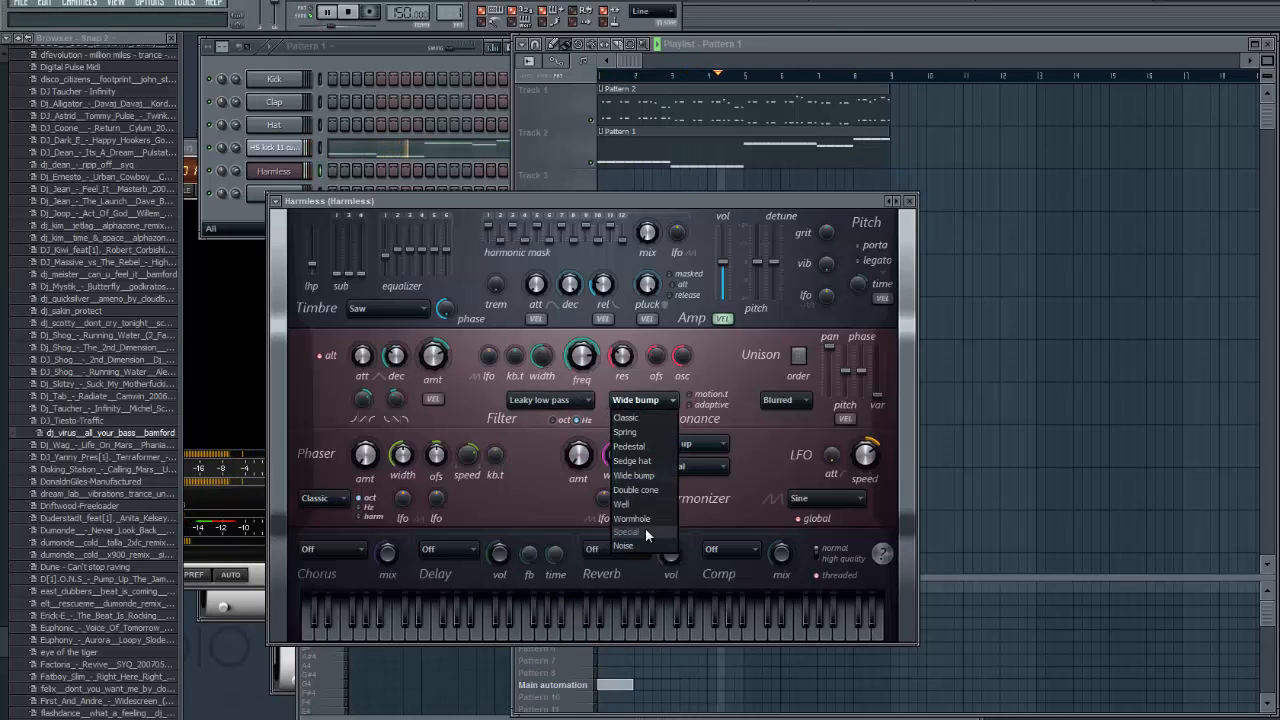
pyautogui.click(648, 518)
pyautogui.click(640, 400)
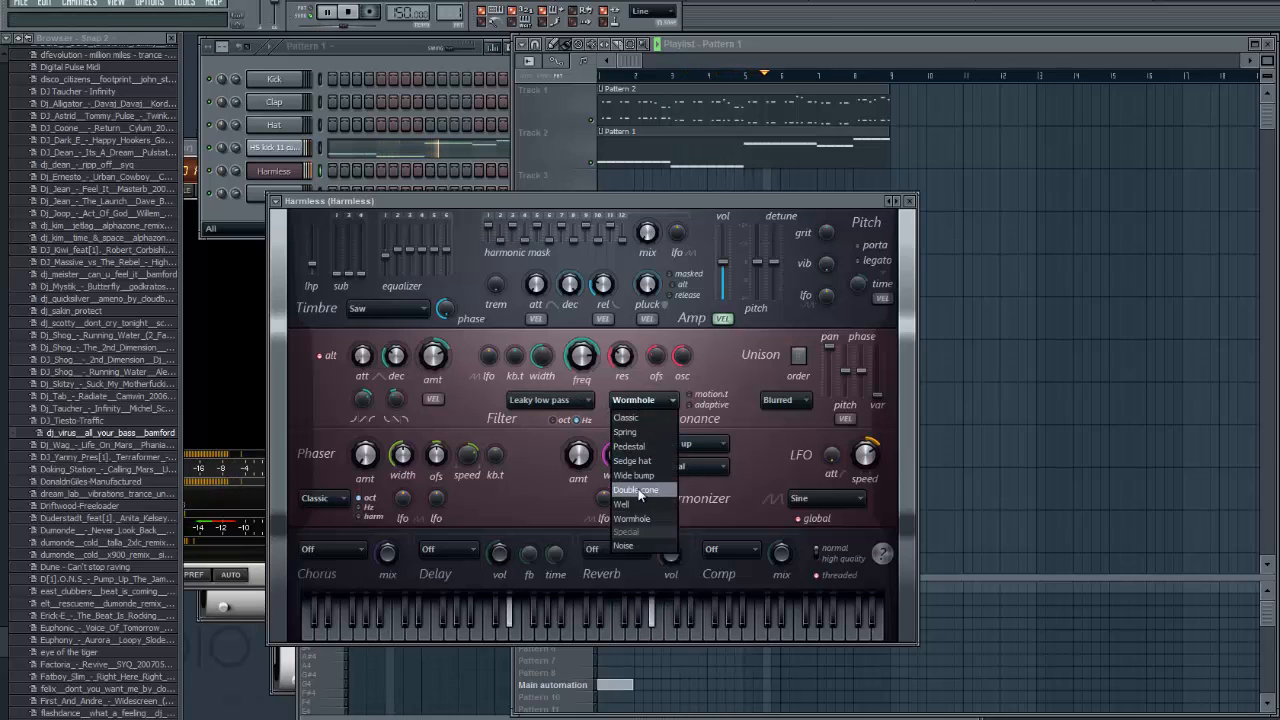
pyautogui.click(624, 504)
pyautogui.click(638, 400)
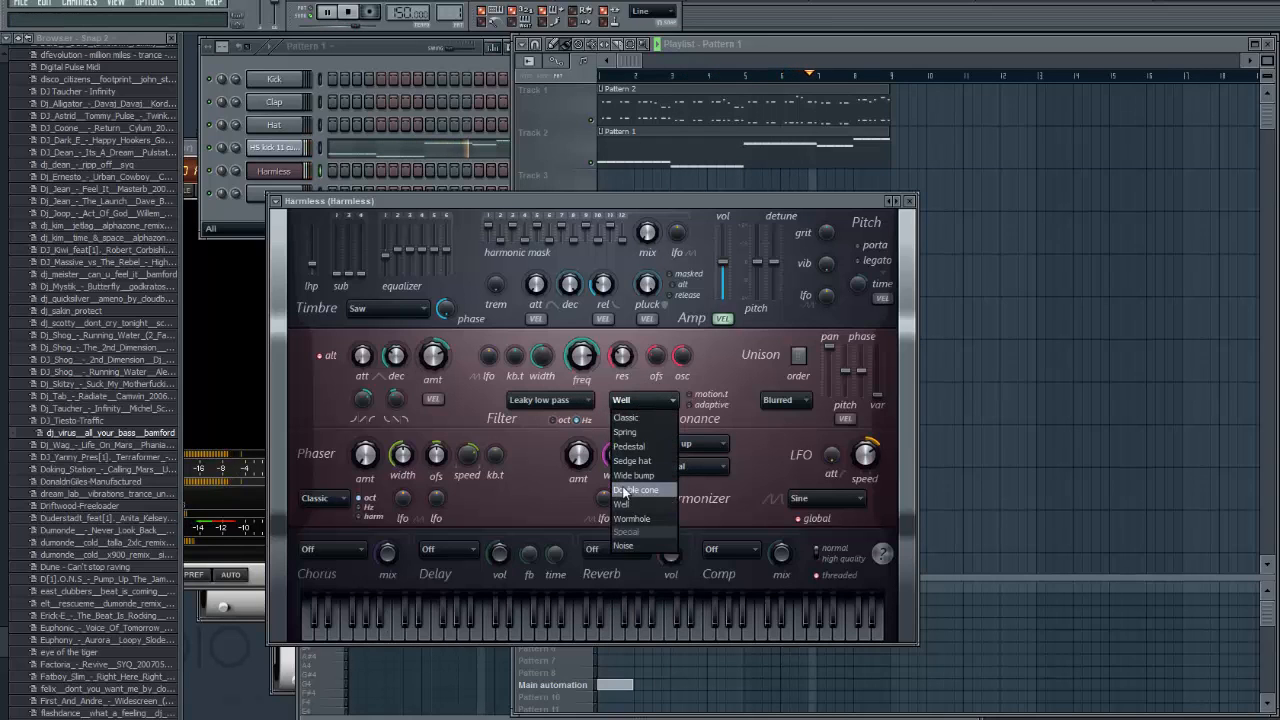
pyautogui.click(636, 490)
pyautogui.click(638, 401)
pyautogui.click(634, 460)
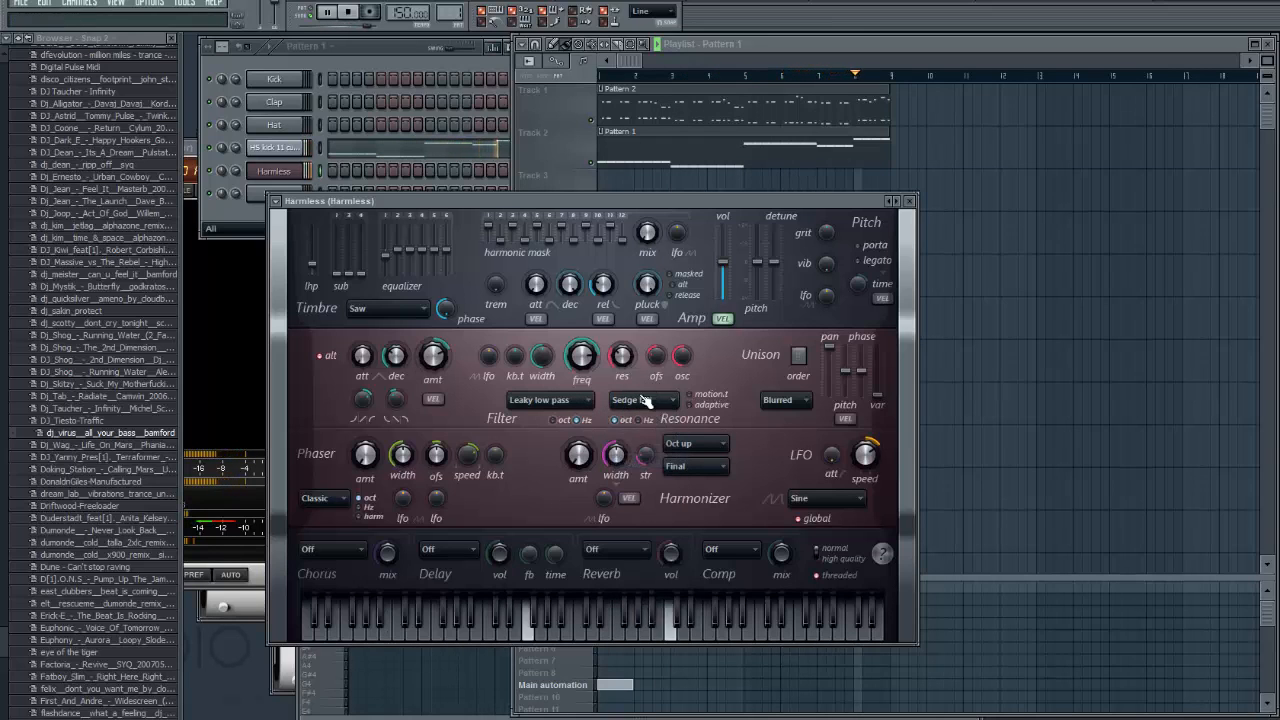
pyautogui.click(642, 401)
pyautogui.click(629, 446)
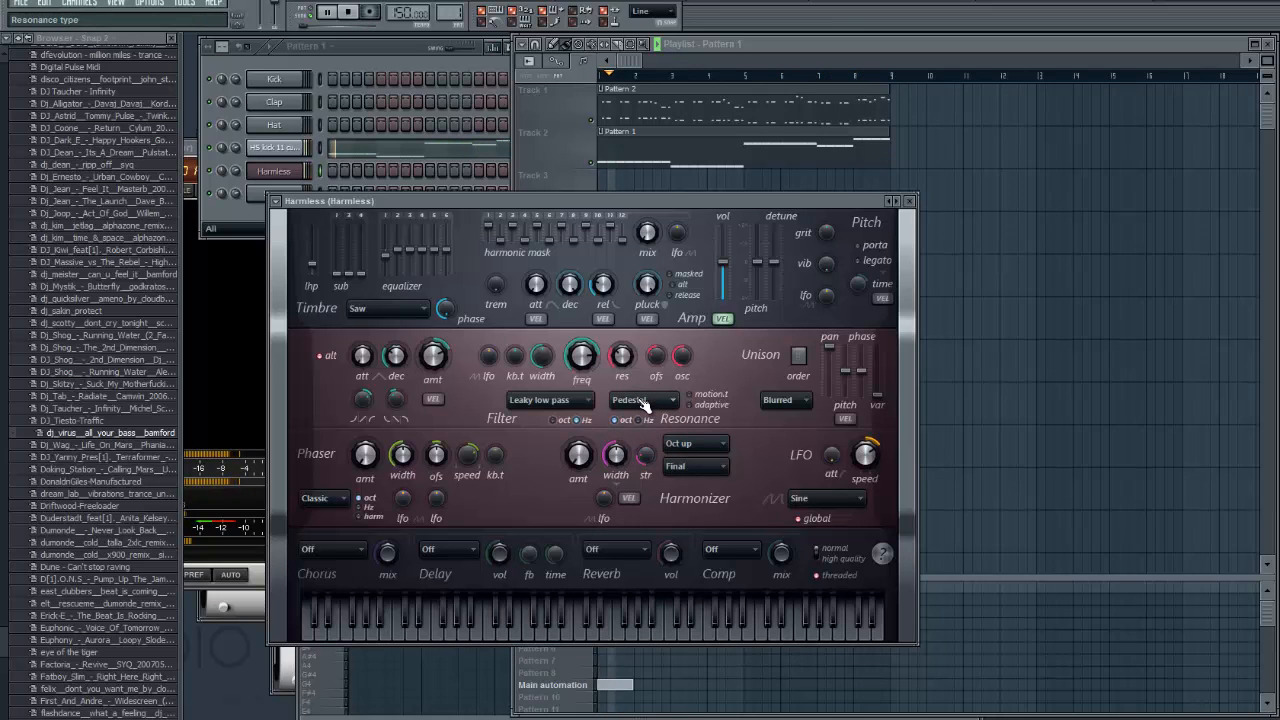
pyautogui.click(641, 402)
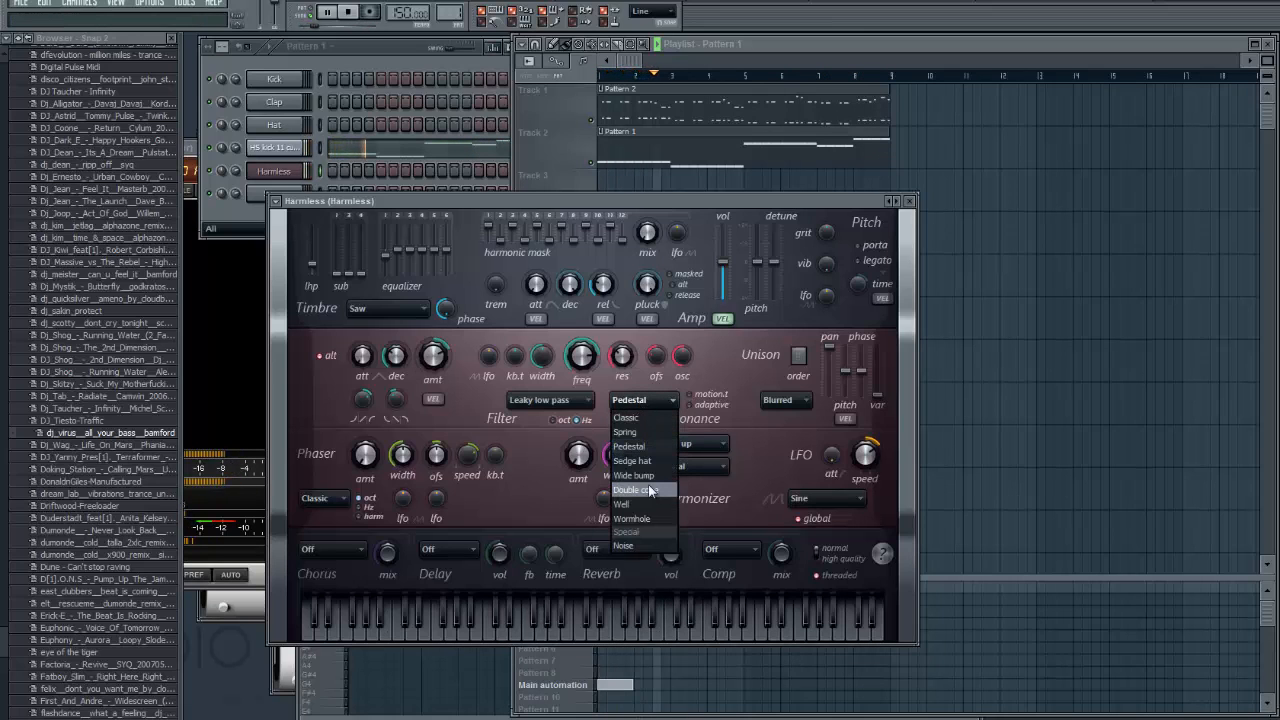
pyautogui.click(636, 489)
pyautogui.click(645, 400)
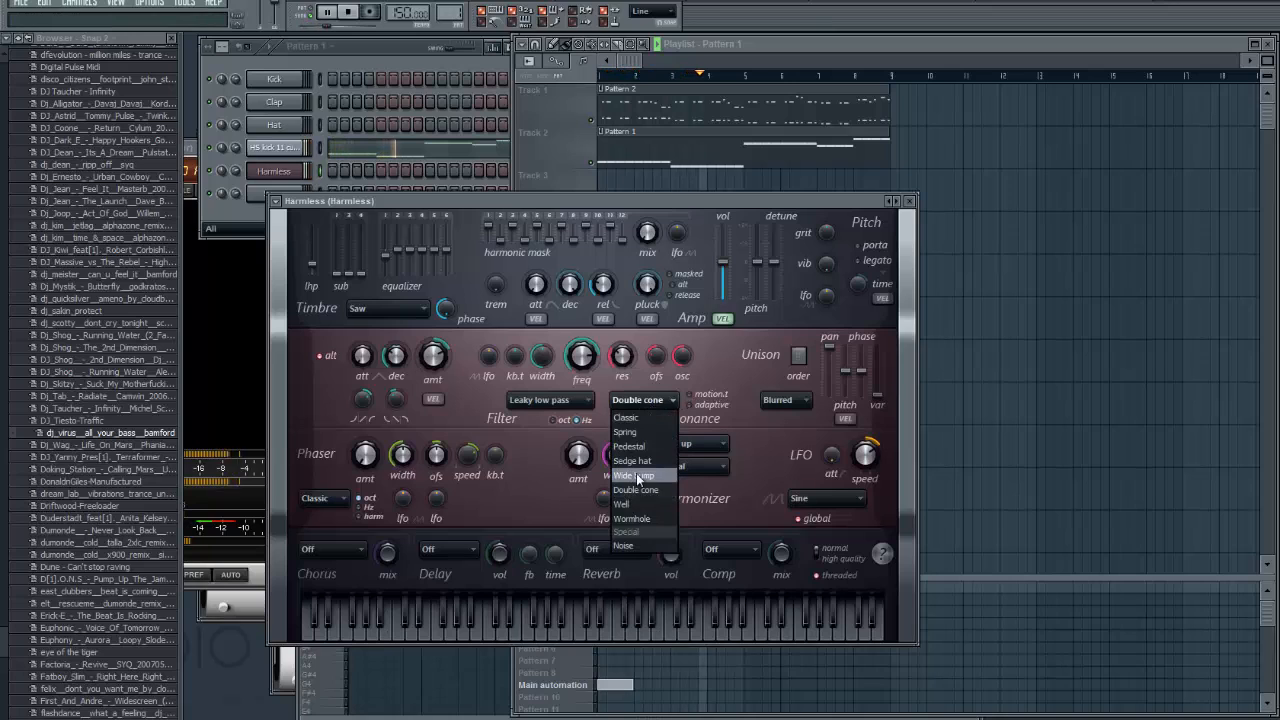
pyautogui.click(637, 478)
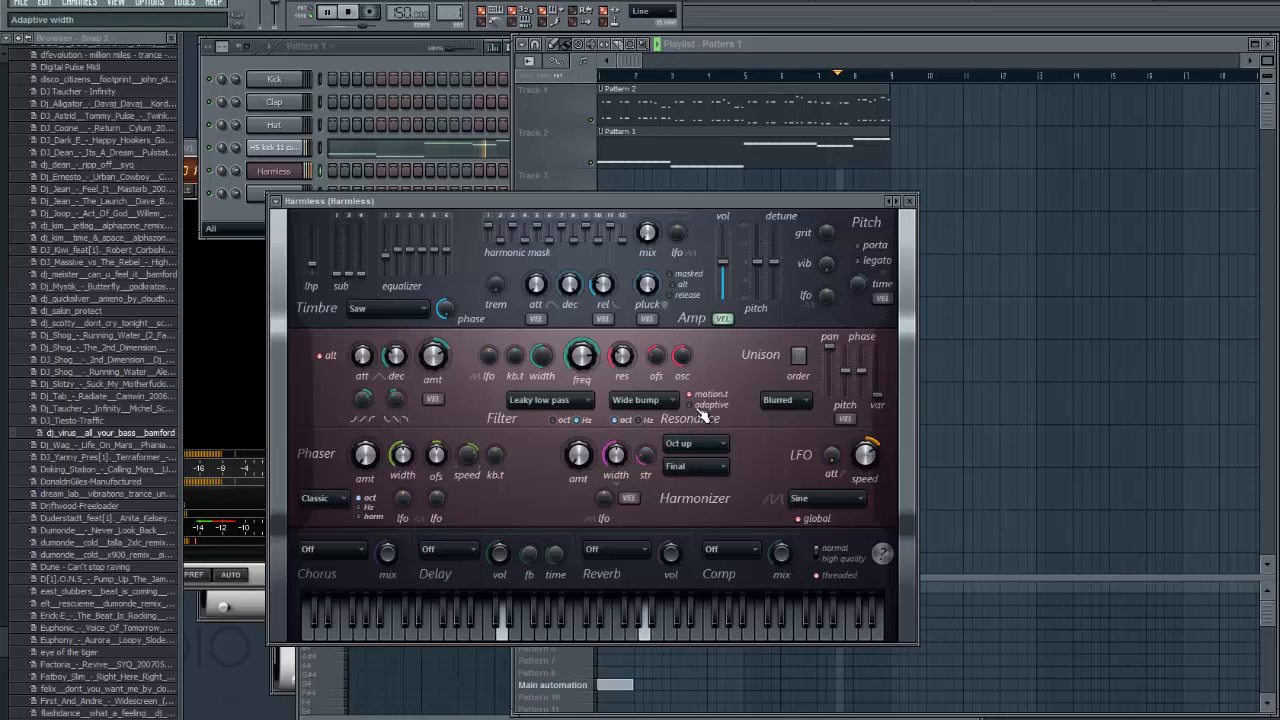
# - Enable the resonance's adaptive width and raise the phaser amount to about 37%
pyautogui.click(702, 412)
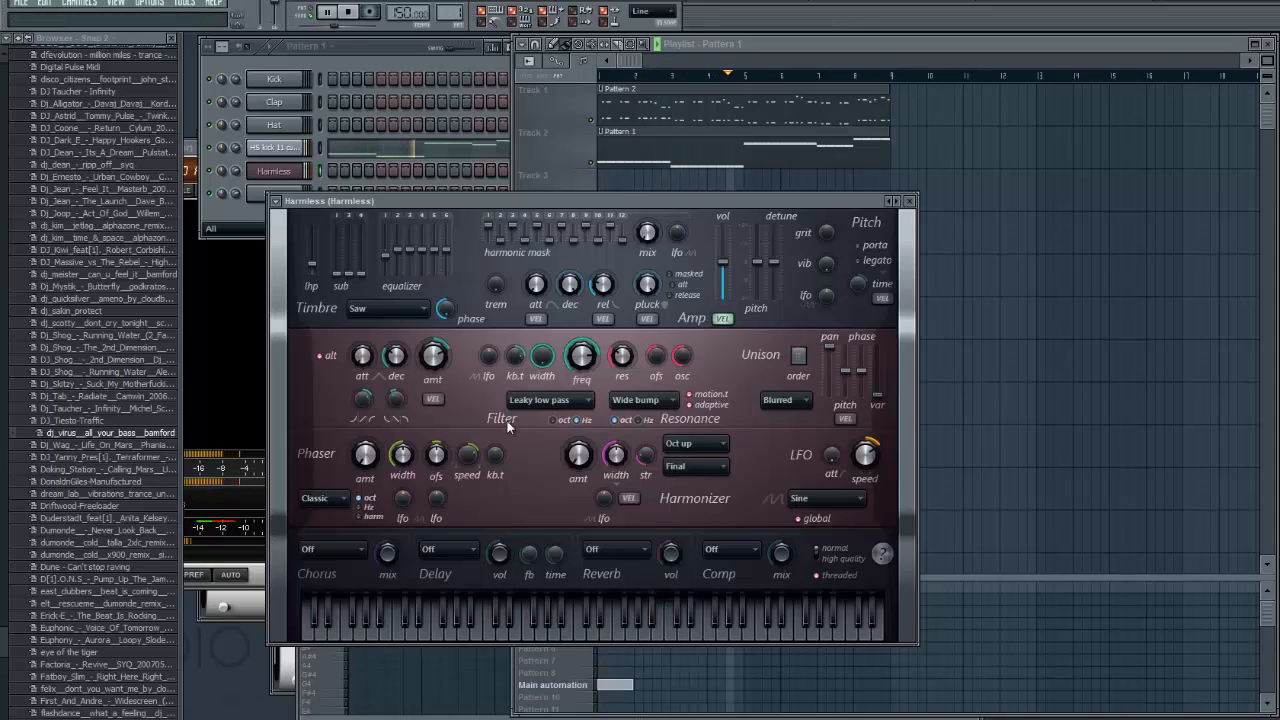
pyautogui.moveTo(365, 455); pyautogui.dragTo(365, 410)
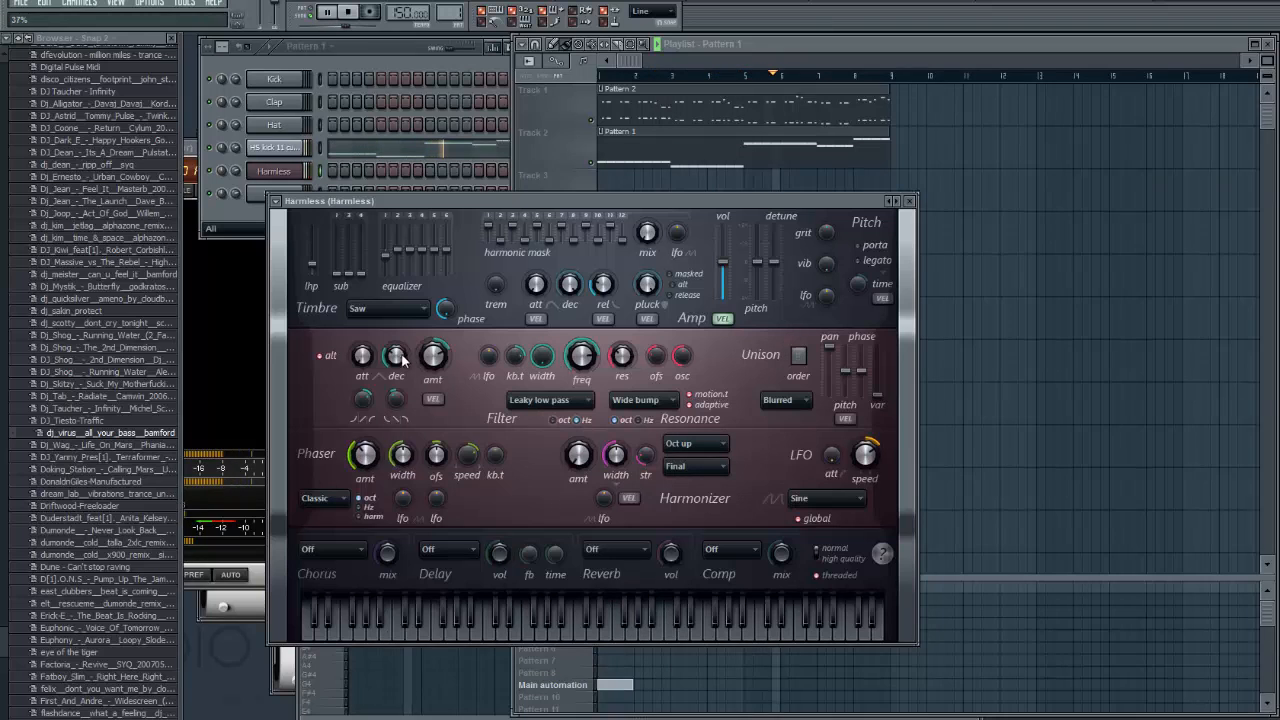
# - Turn the phaser amount down to 0%, raise the harmonizer width and set the harmonizer amount to about 40%
pyautogui.moveTo(432, 237); pyautogui.dragTo(436, 453)
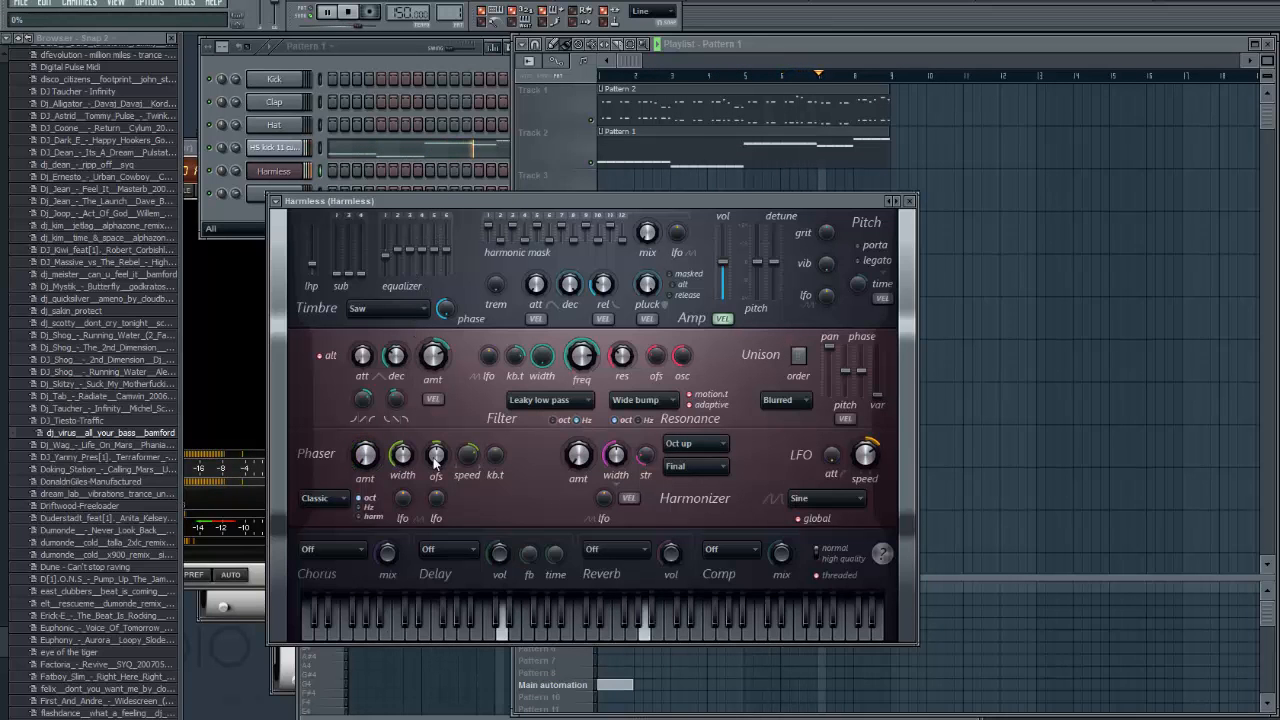
pyautogui.moveTo(573, 460); pyautogui.dragTo(525, 308)
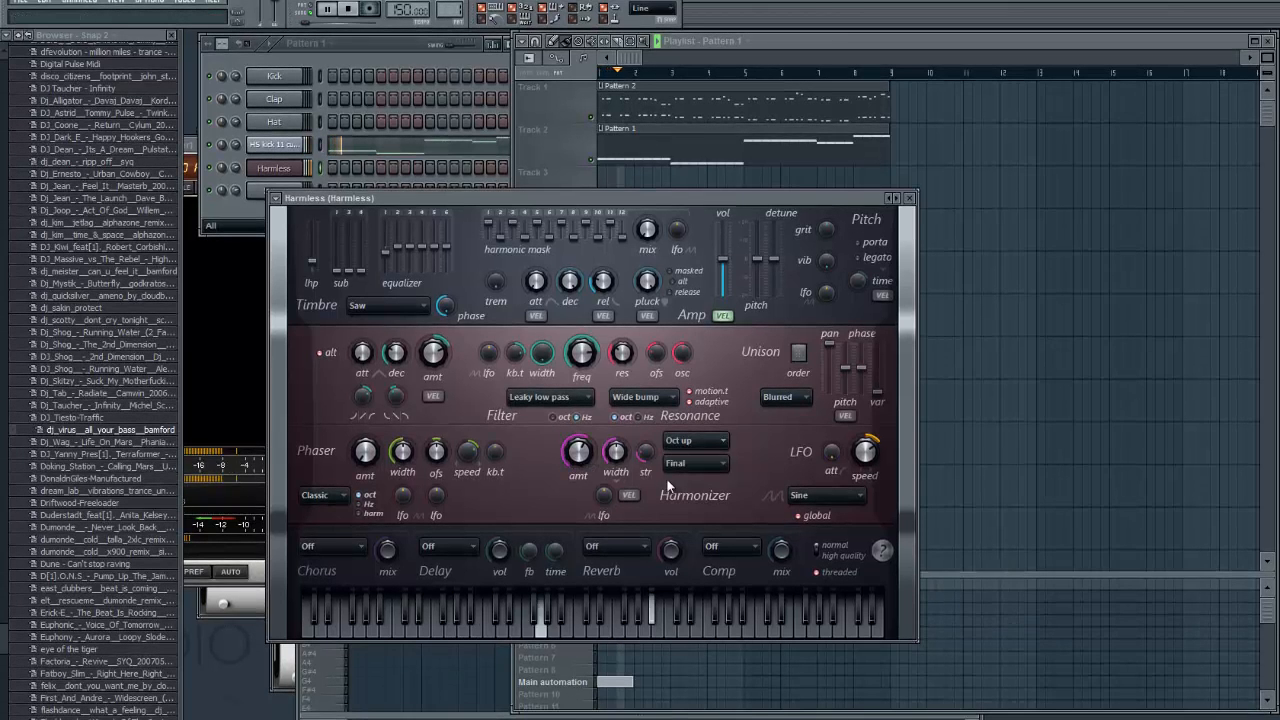
pyautogui.moveTo(612, 452); pyautogui.dragTo(617, 369)
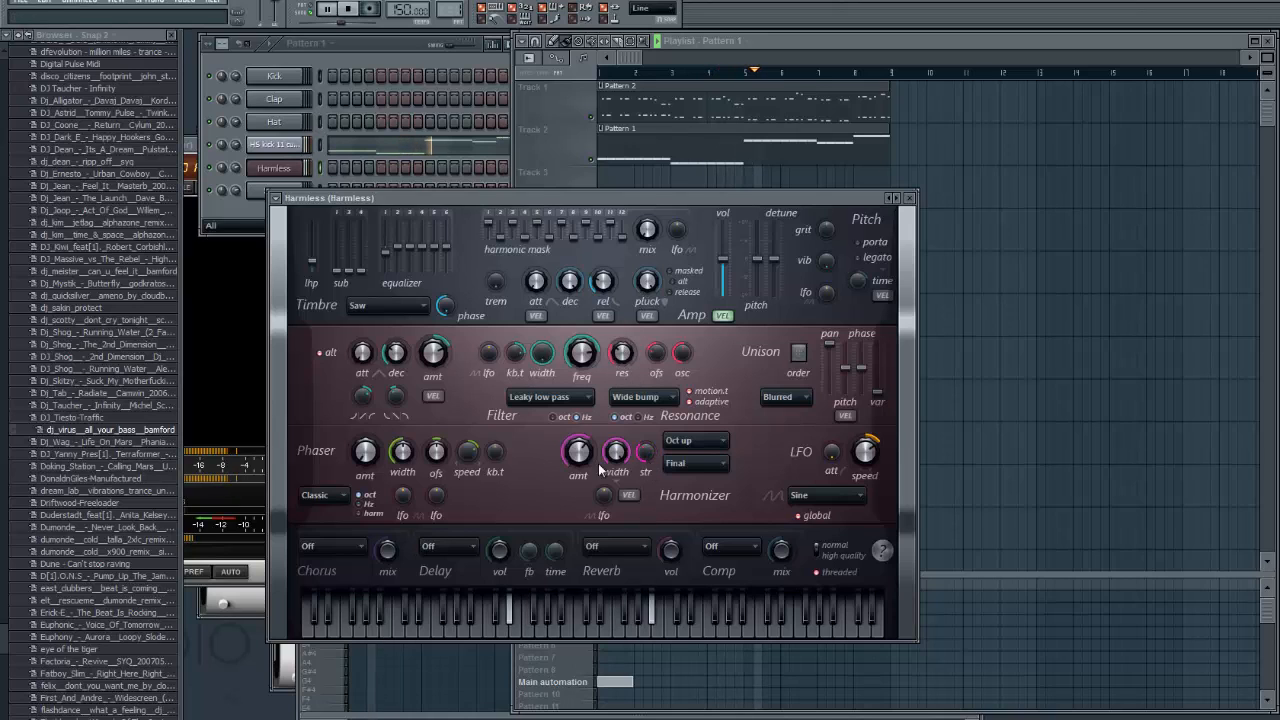
pyautogui.moveTo(580, 453)
pyautogui.mouseDown()
pyautogui.moveTo(570, 505)
pyautogui.moveTo(583, 458)
pyautogui.mouseUp()
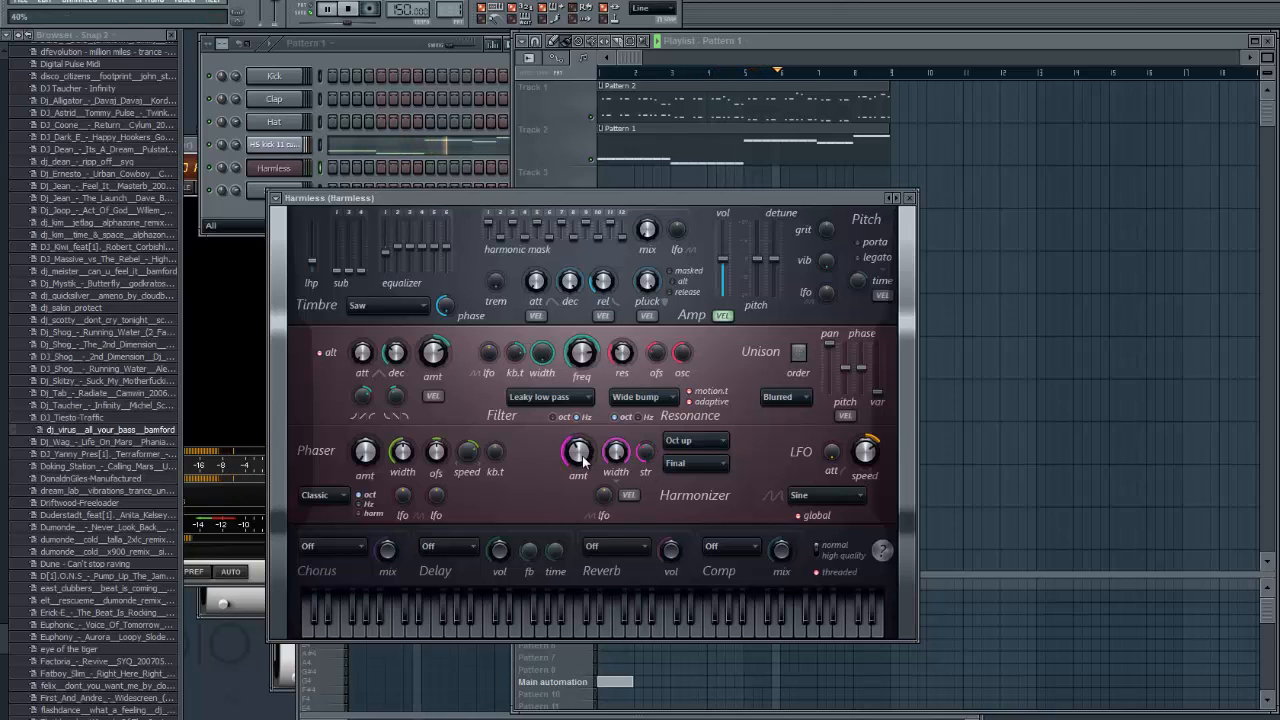
# - Try the Oct up +2 and Harm up +1 harmonizer types and settle on Harm up
pyautogui.click(698, 441)
pyautogui.click(703, 487)
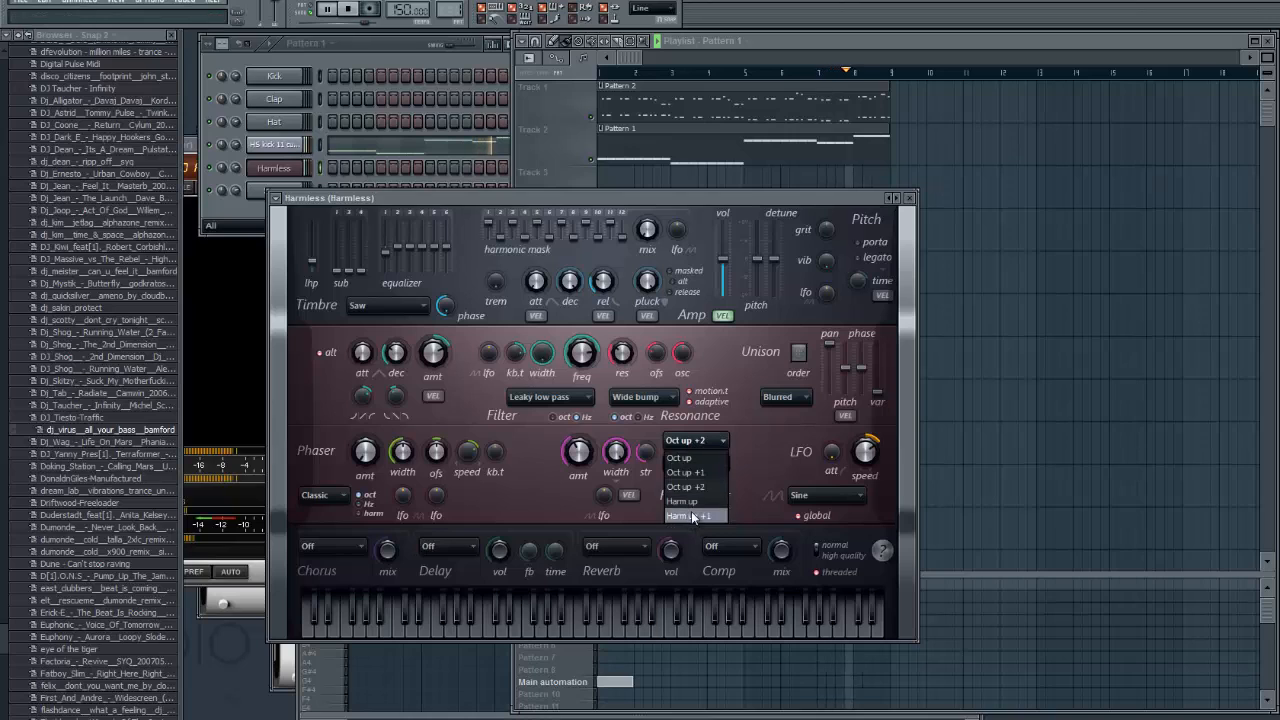
pyautogui.click(688, 502)
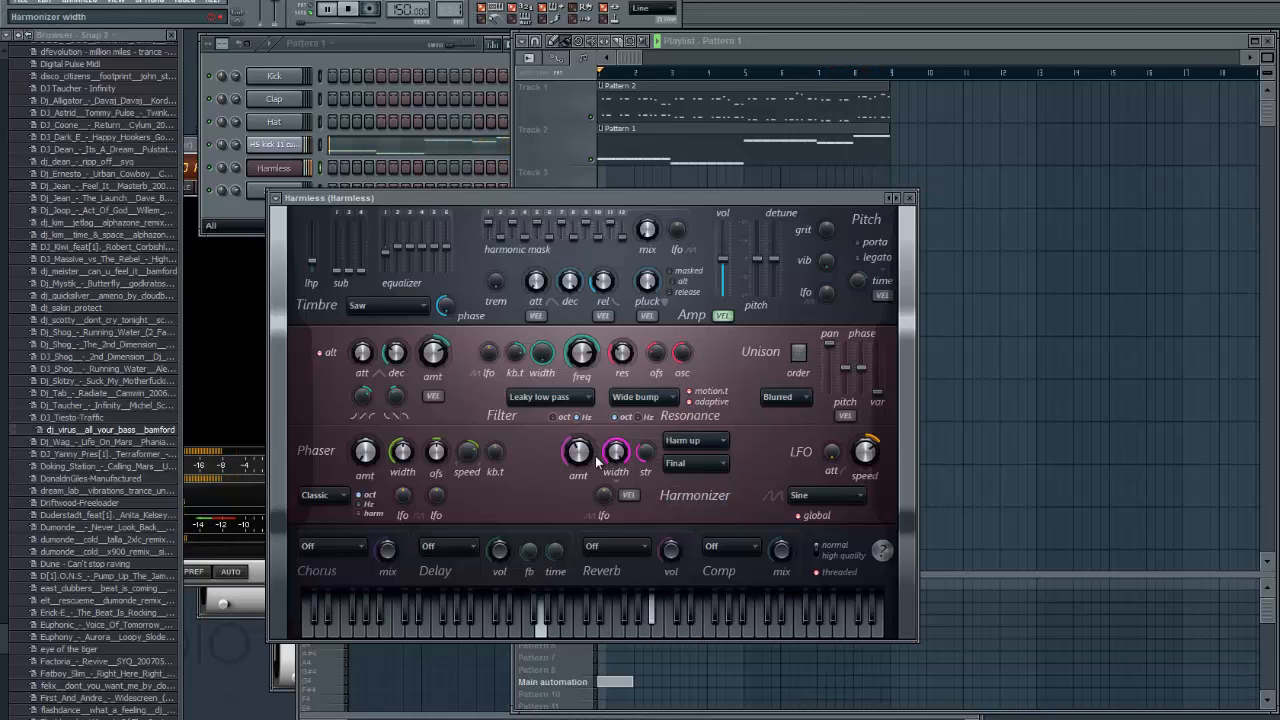
pyautogui.click(702, 456)
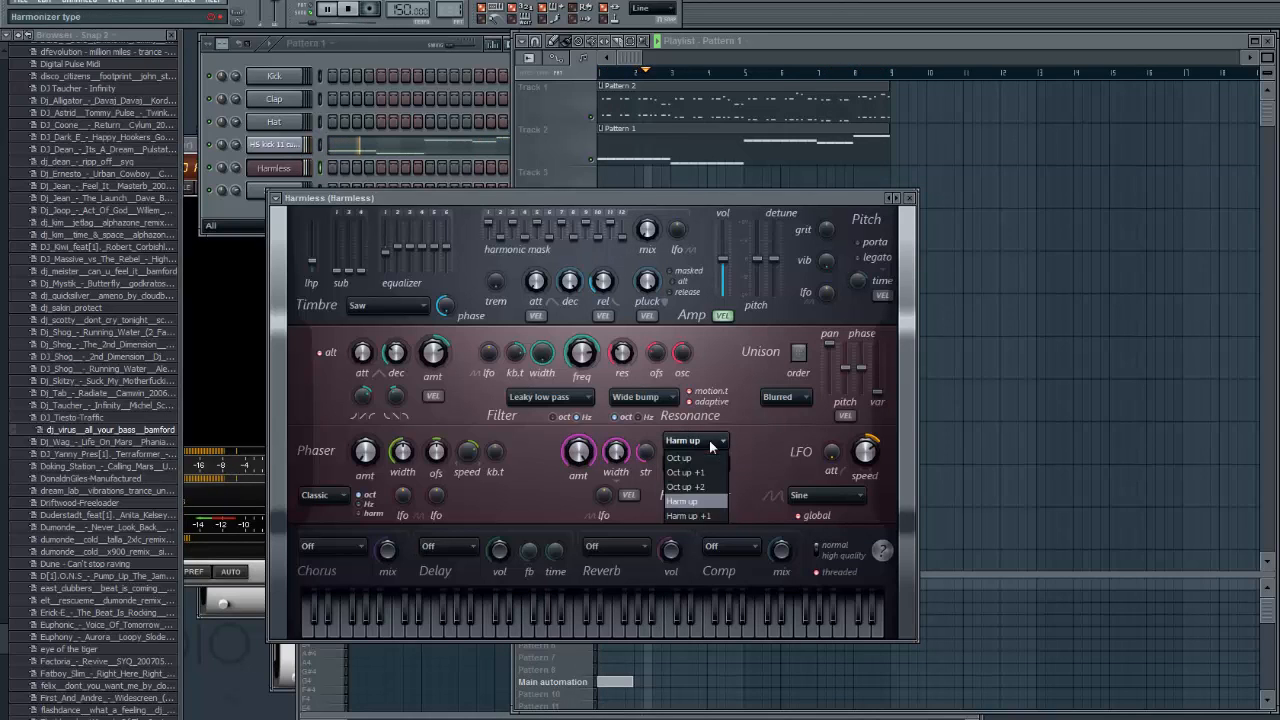
pyautogui.click(686, 522)
pyautogui.click(690, 441)
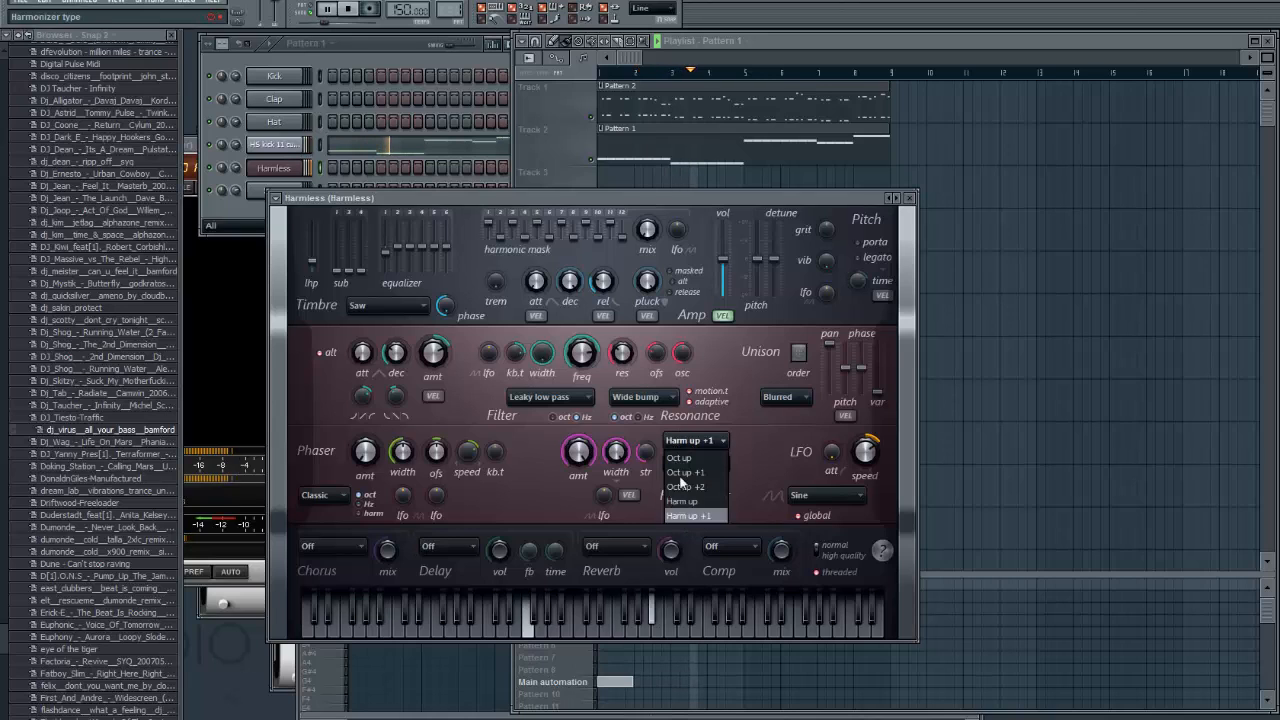
pyautogui.click(688, 506)
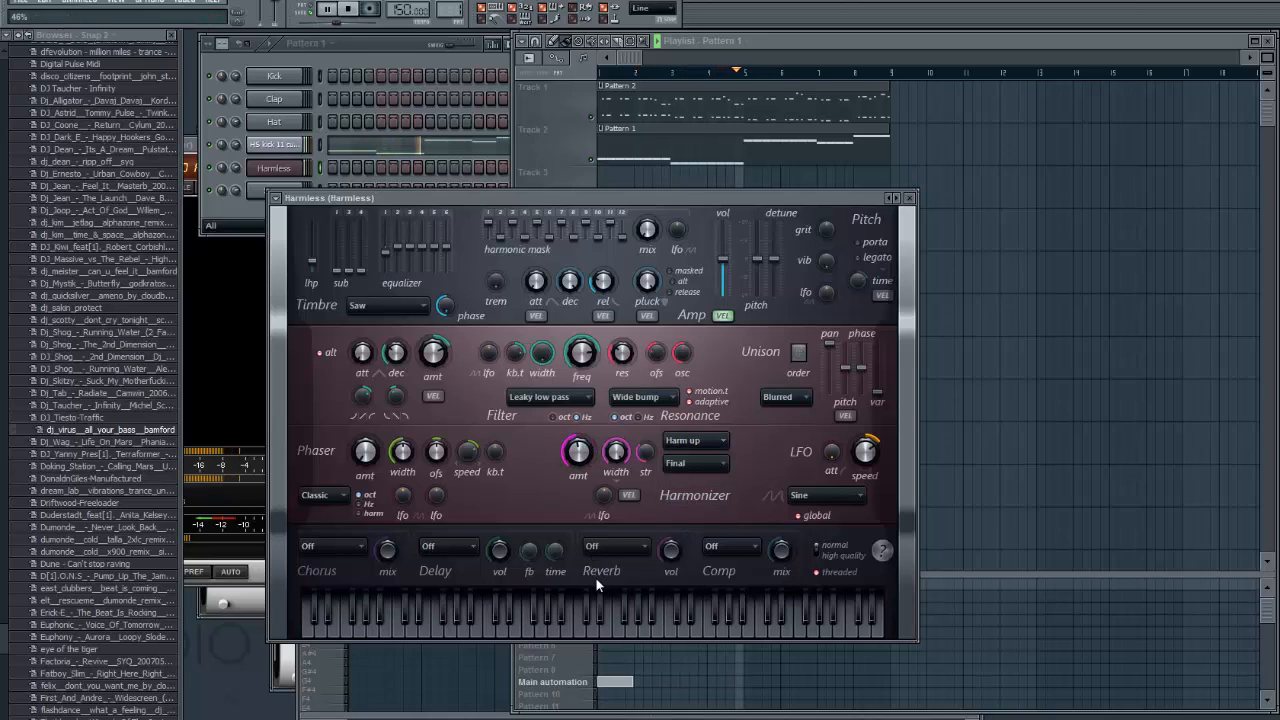
# - Try the Pre-phaser harmonizer position and set the position to Pre-filter
pyautogui.click(693, 464)
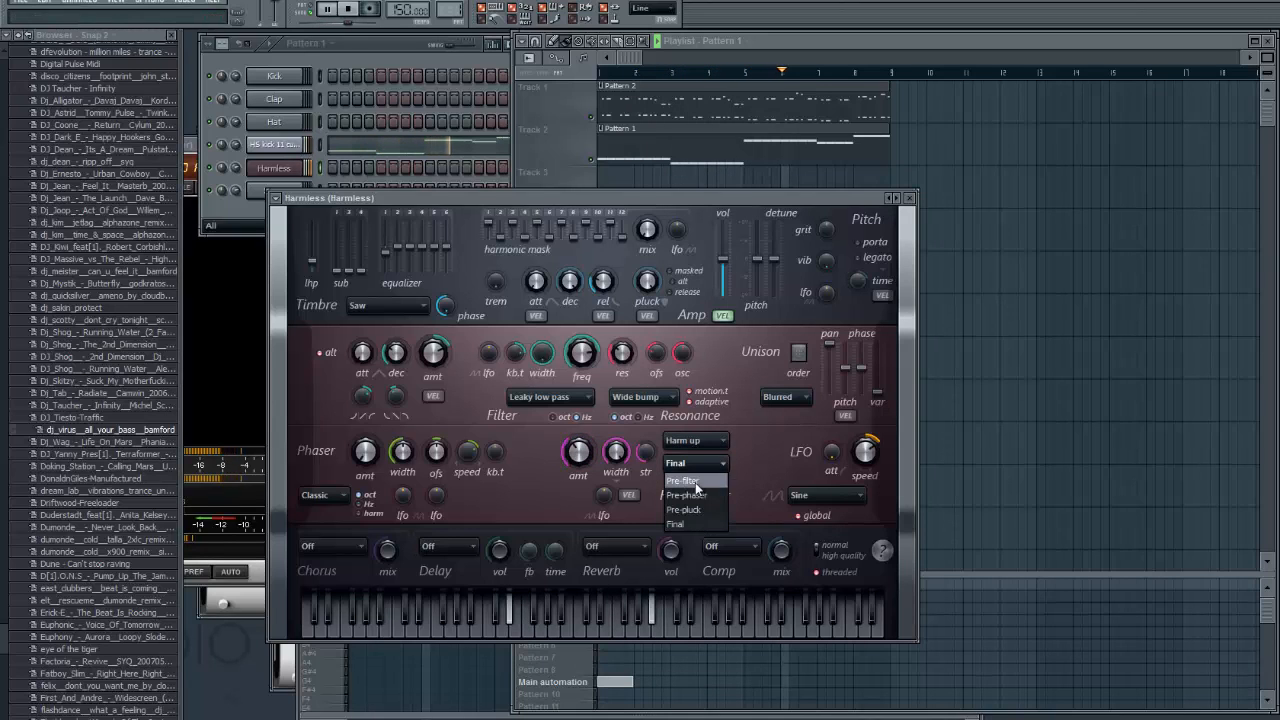
pyautogui.click(697, 484)
pyautogui.click(702, 465)
pyautogui.click(706, 497)
pyautogui.click(703, 466)
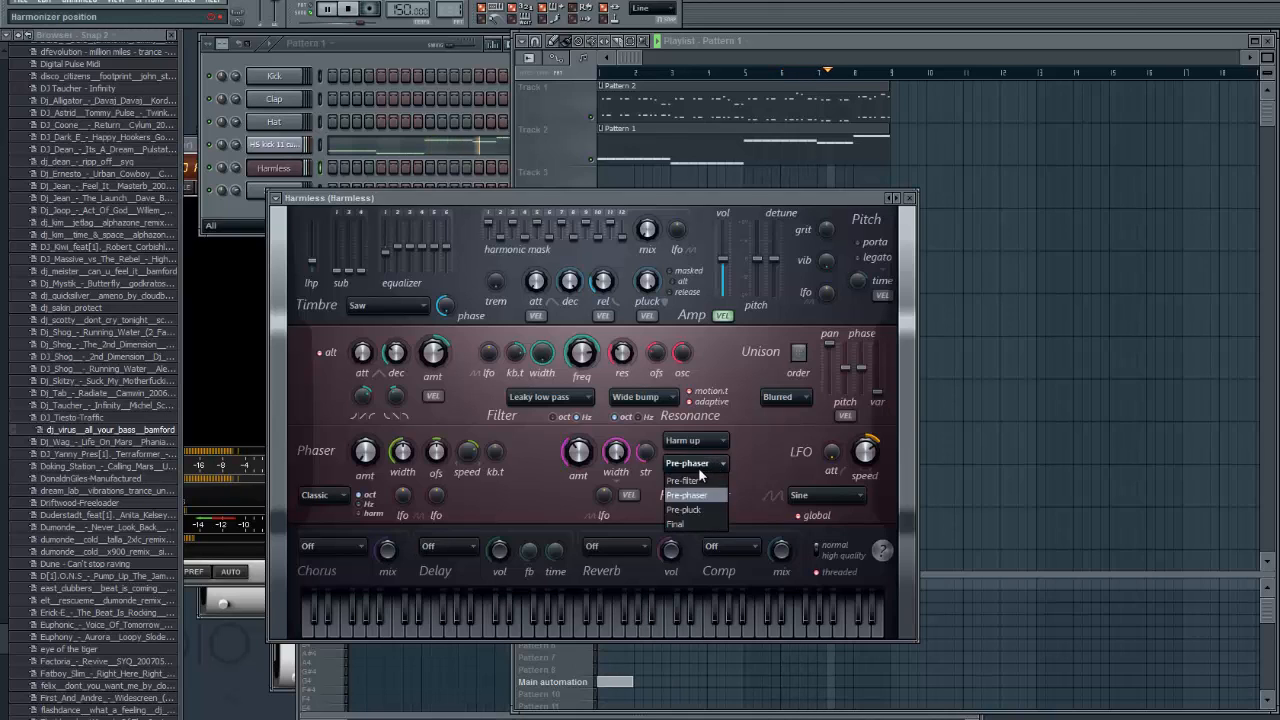
pyautogui.click(700, 480)
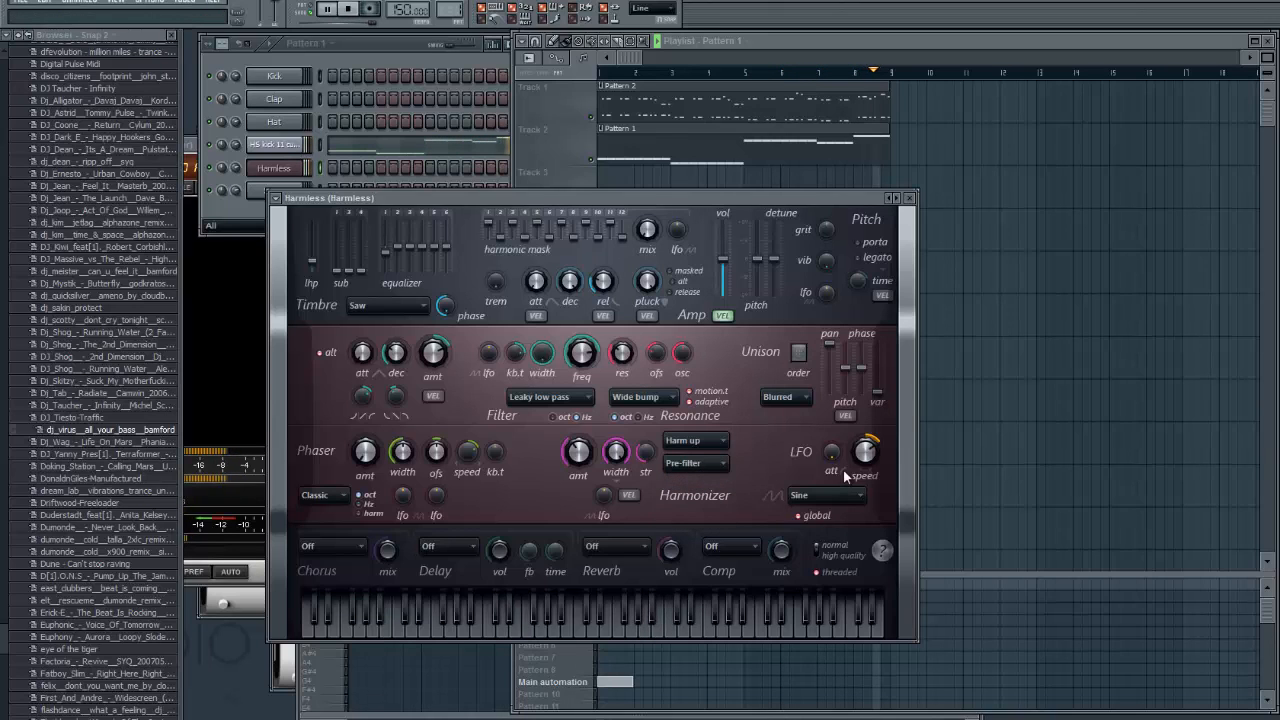
# - Raise the unison order and variation, and lower the unison phase and pitch to zero
pyautogui.click(806, 402)
pyautogui.moveTo(797, 354); pyautogui.dragTo(788, 192)
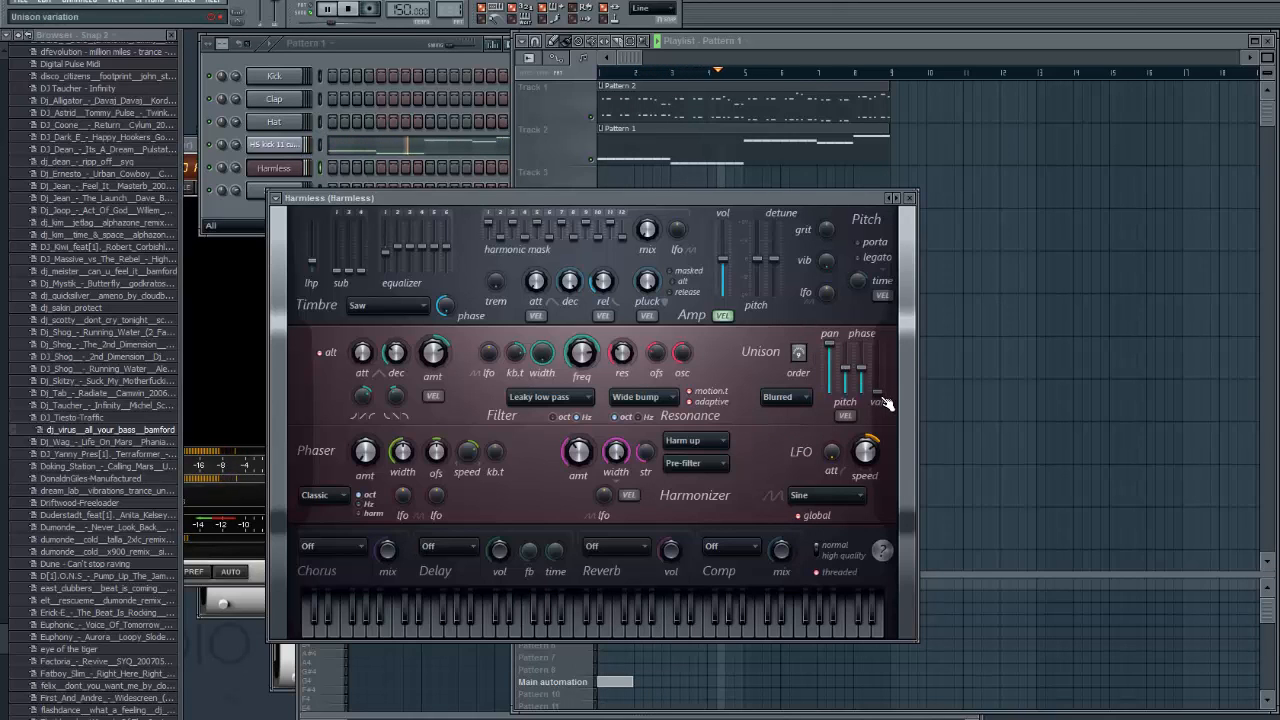
pyautogui.moveTo(877, 392); pyautogui.dragTo(880, 372)
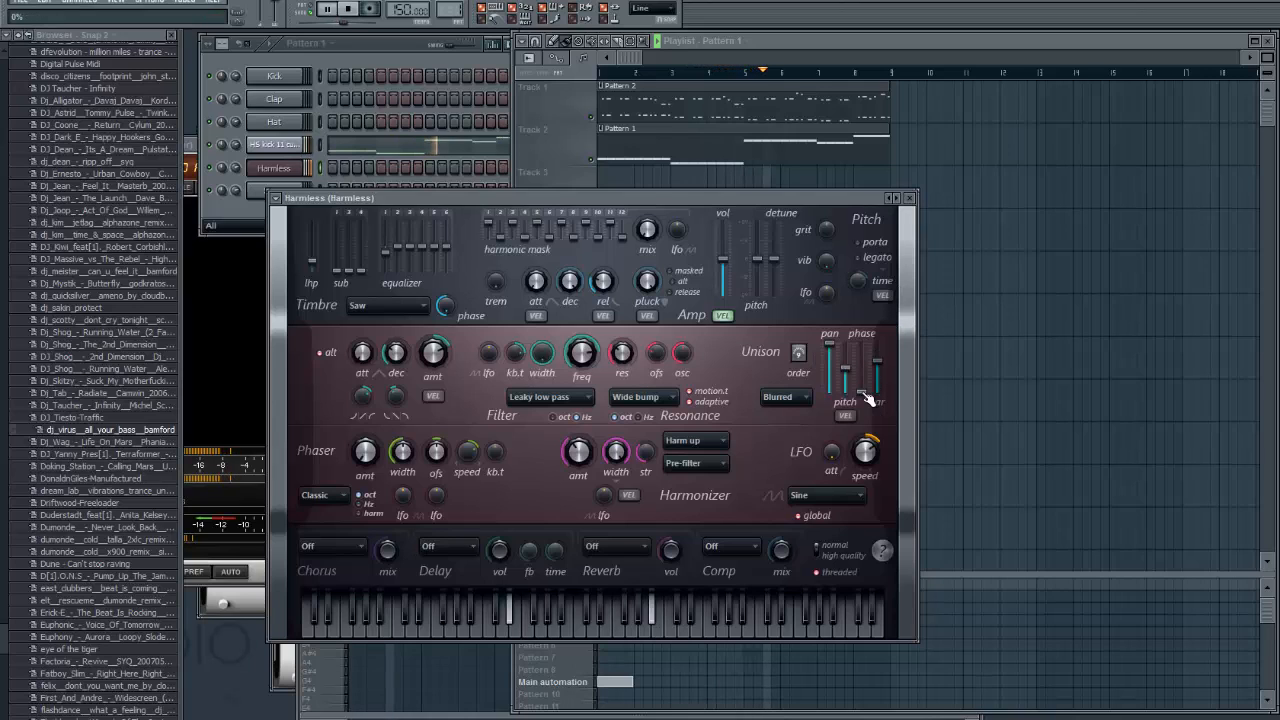
pyautogui.moveTo(851, 378); pyautogui.dragTo(850, 404)
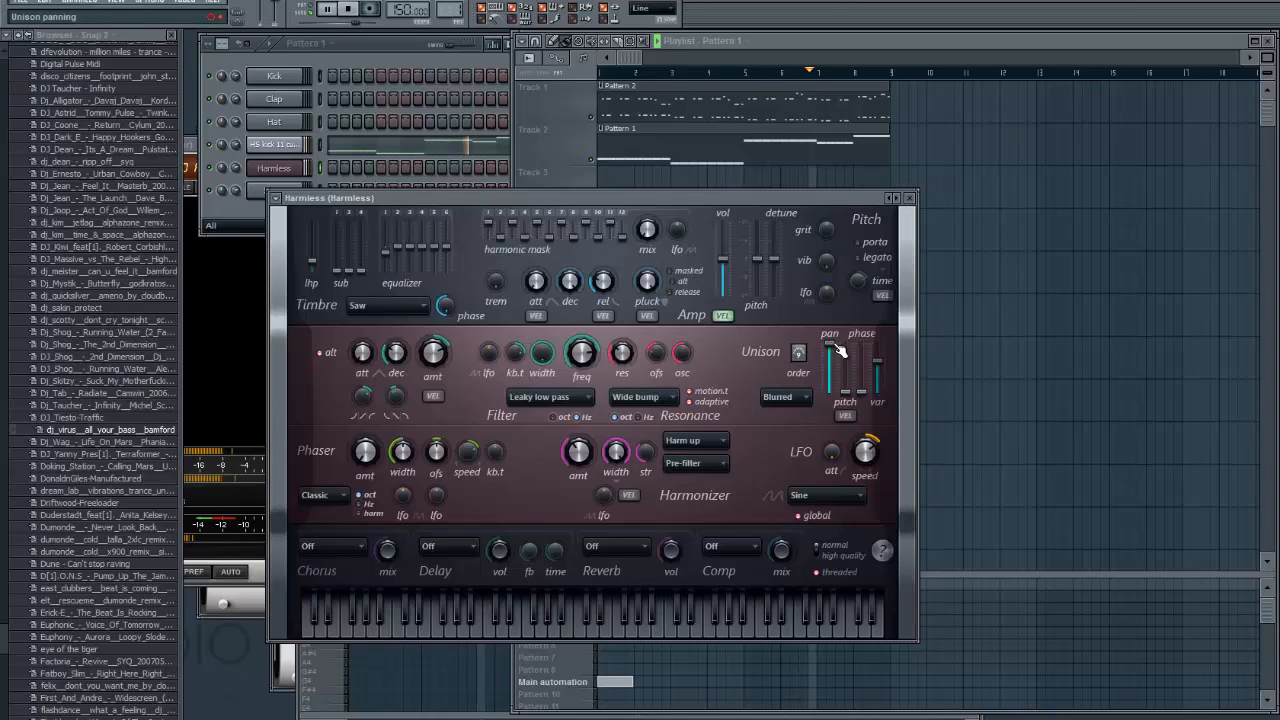
# - Try the Classic and Blurred unison types and set the unison type to Uniform
pyautogui.click(780, 400)
pyautogui.click(808, 414)
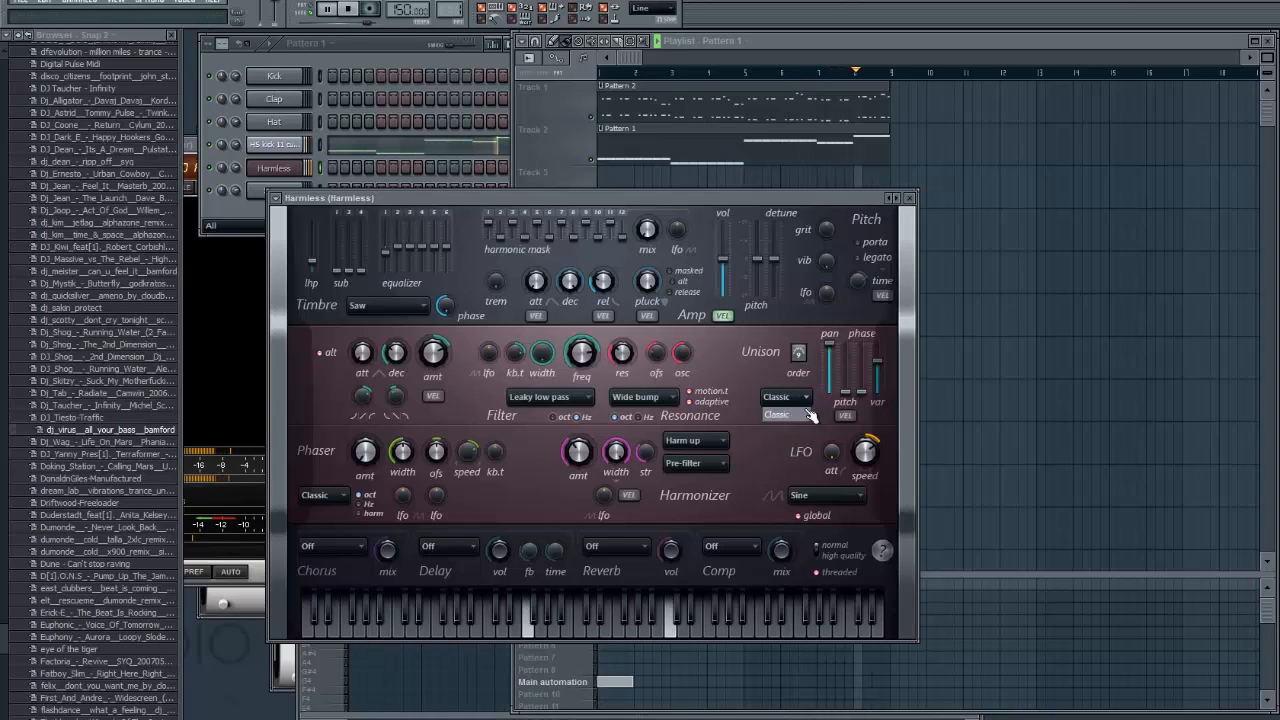
pyautogui.click(792, 398)
pyautogui.click(776, 443)
pyautogui.click(785, 397)
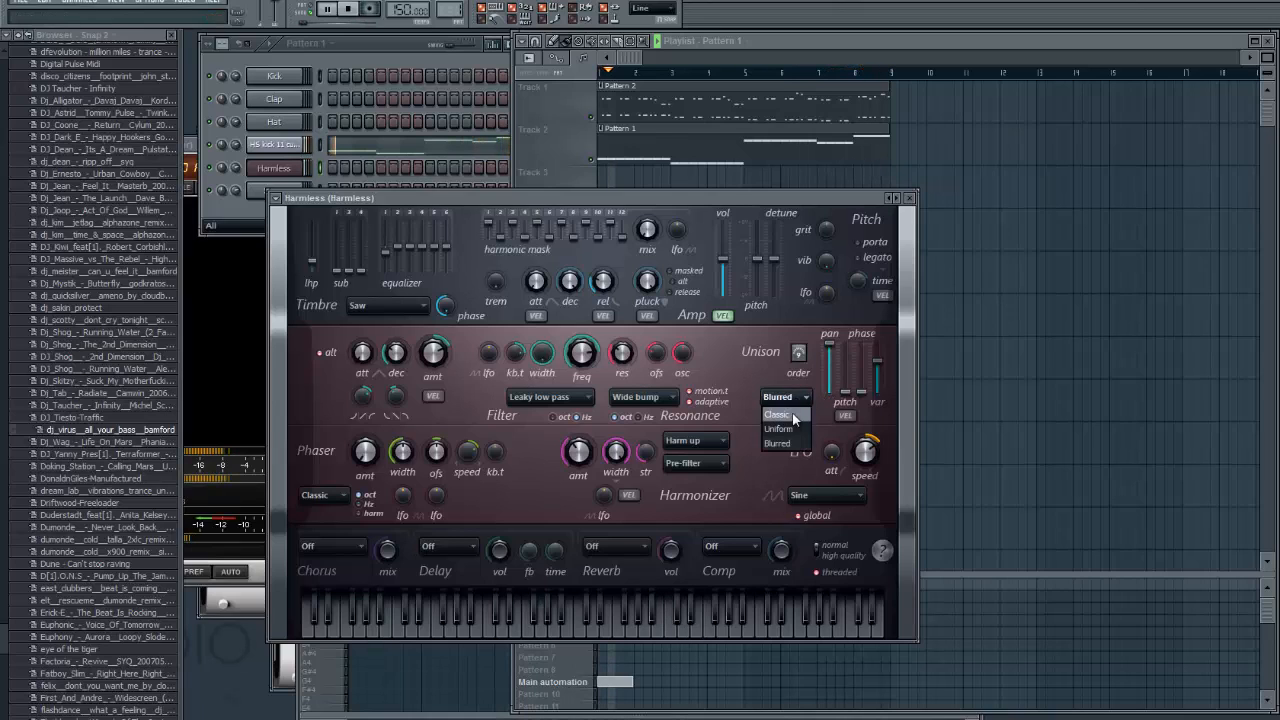
pyautogui.click(778, 428)
# - Lower the unison variation to zero, bring the unison pitch back to its middle and turn the unison order off
pyautogui.moveTo(877, 366); pyautogui.dragTo(885, 502)
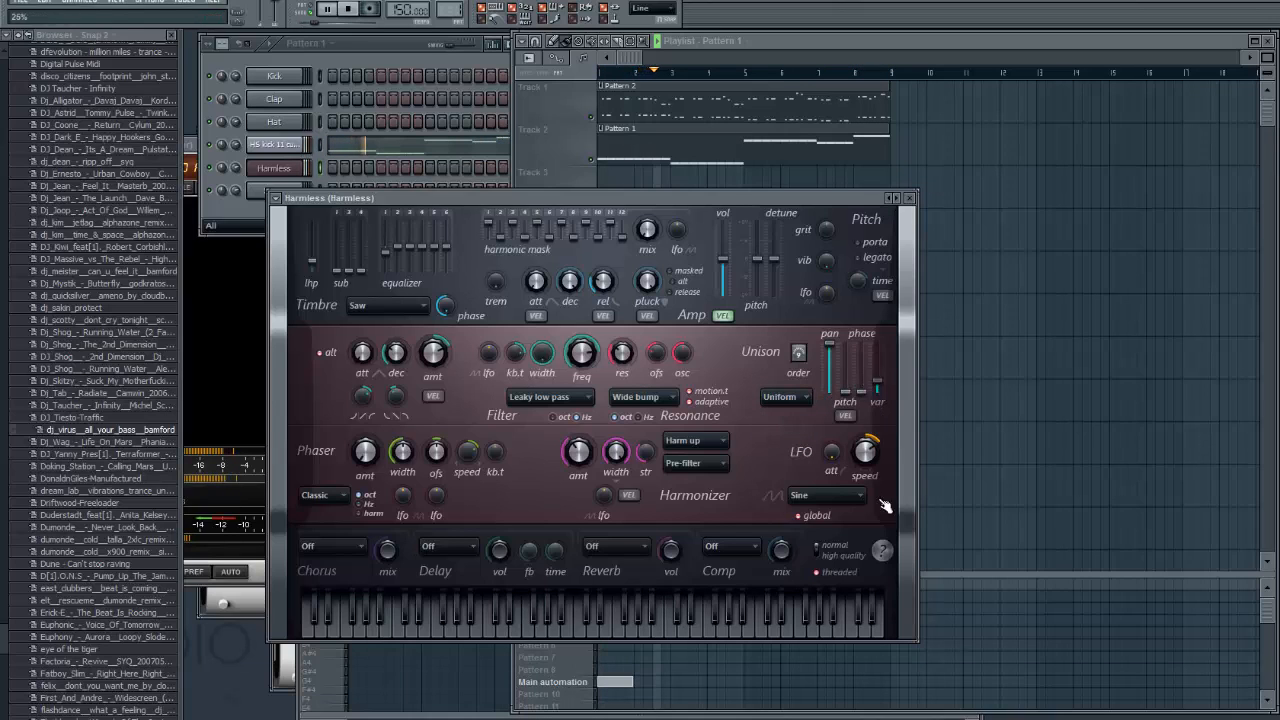
pyautogui.moveTo(861, 392); pyautogui.dragTo(863, 200)
pyautogui.moveTo(845, 345); pyautogui.dragTo(846, 367)
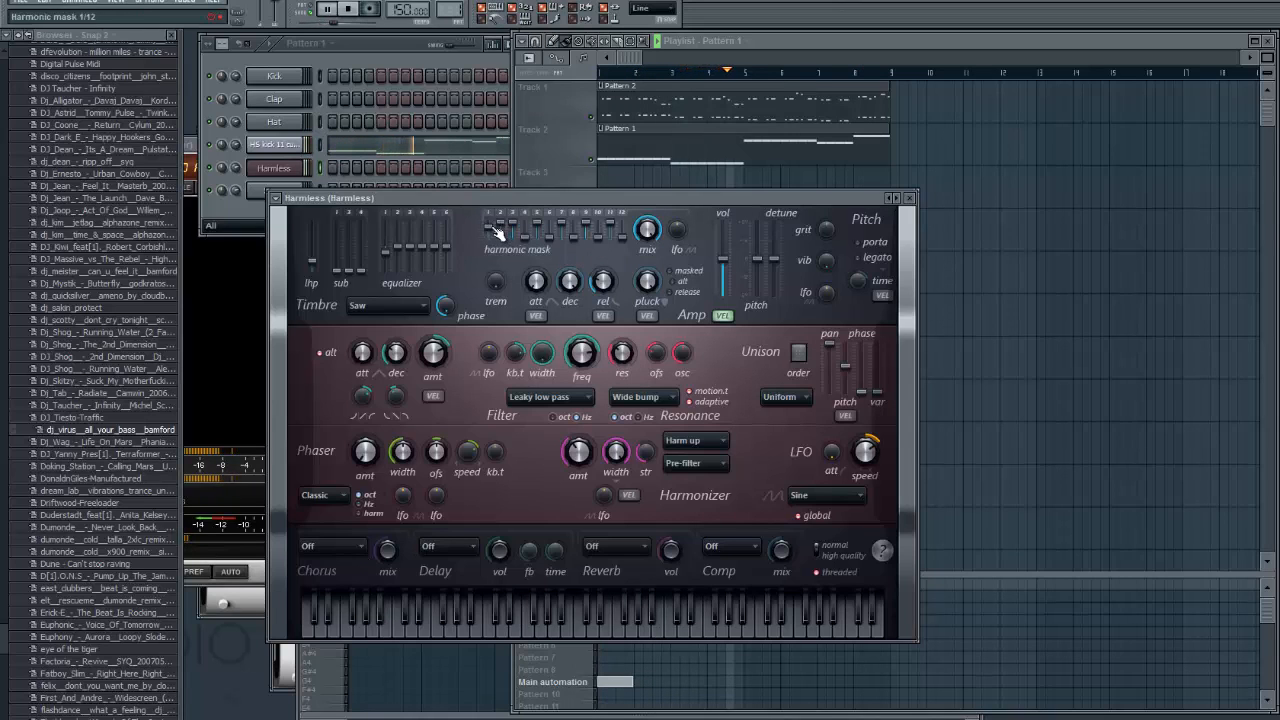
# - Raise the harmonic mask sliders to full level
pyautogui.moveTo(490, 228); pyautogui.dragTo(535, 169)
pyautogui.moveTo(549, 236); pyautogui.dragTo(583, 62)
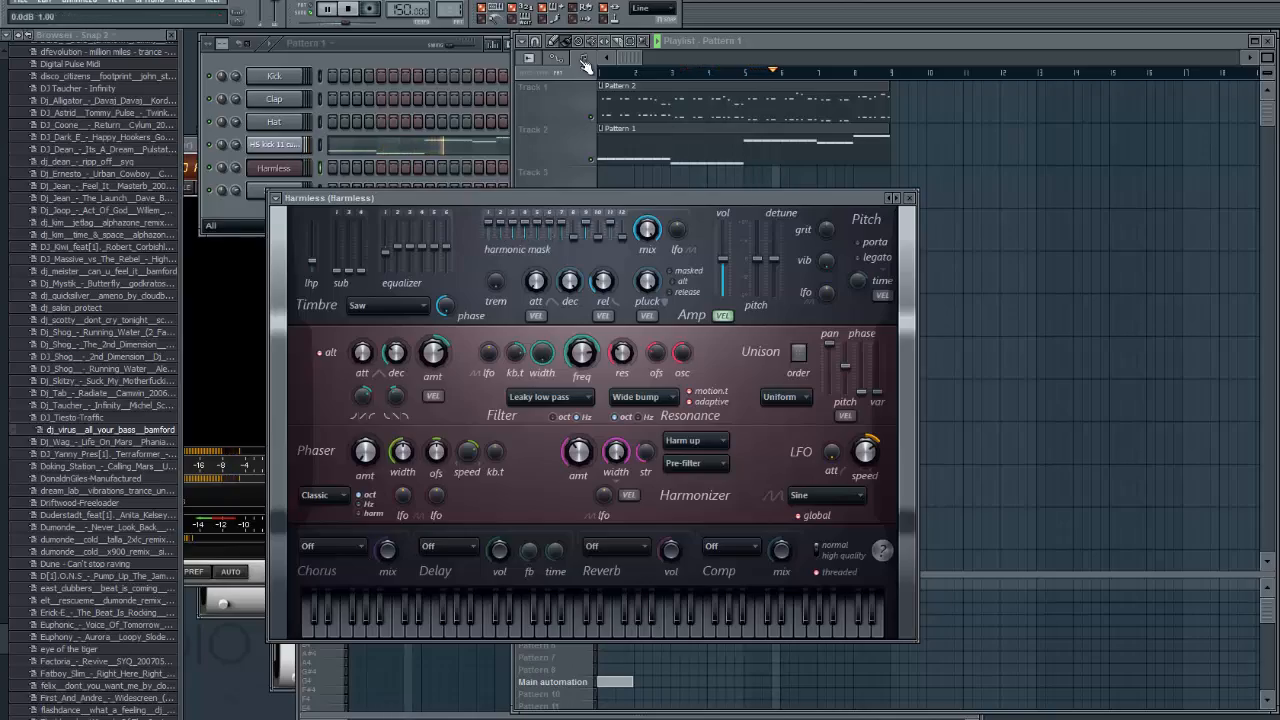
pyautogui.moveTo(573, 234)
pyautogui.mouseDown()
pyautogui.moveTo(590, 160)
pyautogui.moveTo(614, 155)
pyautogui.mouseUp()
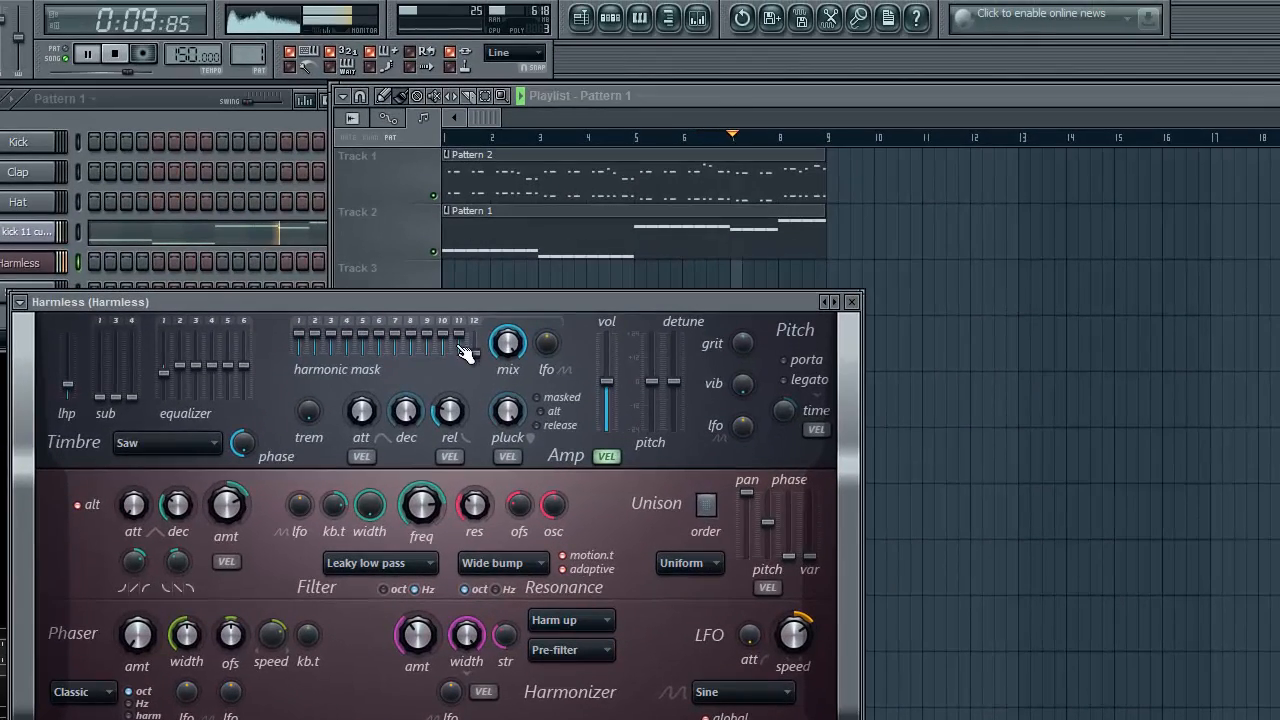
# - Open Pattern 2 from the playlist and switch playback to pattern mode
pyautogui.doubleClick(535, 161)
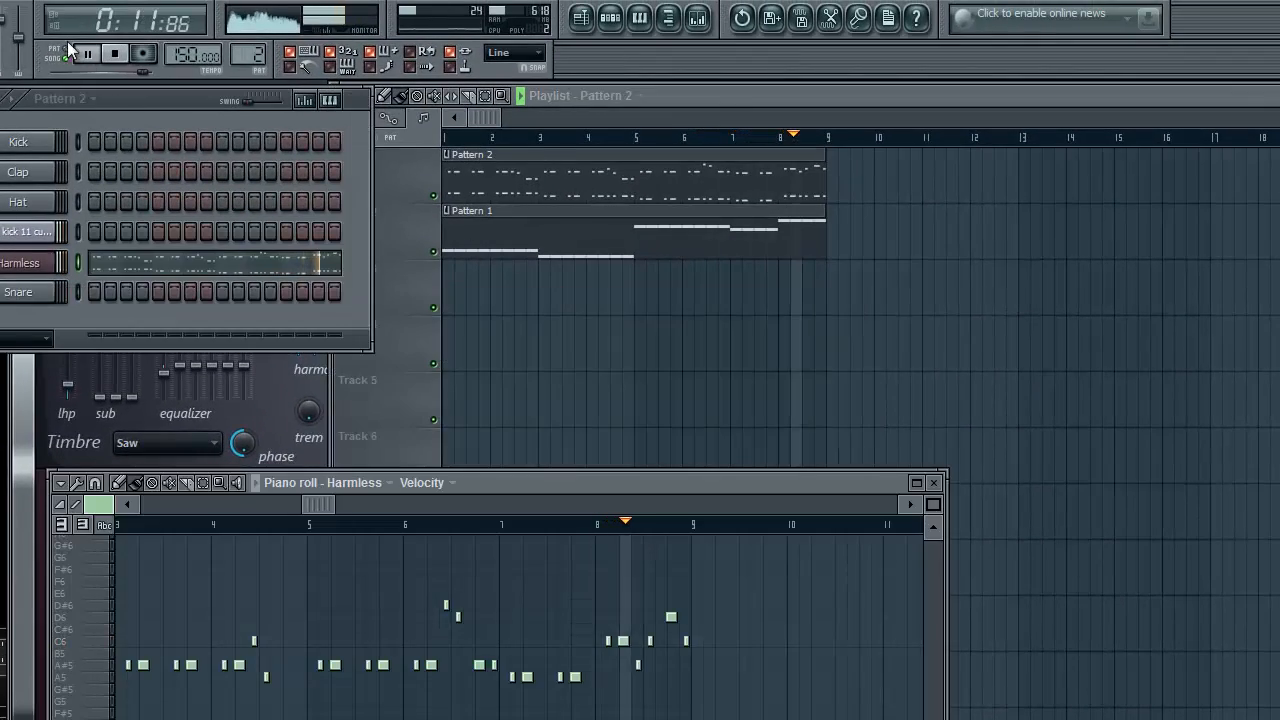
pyautogui.click(68, 48)
pyautogui.press('F7')
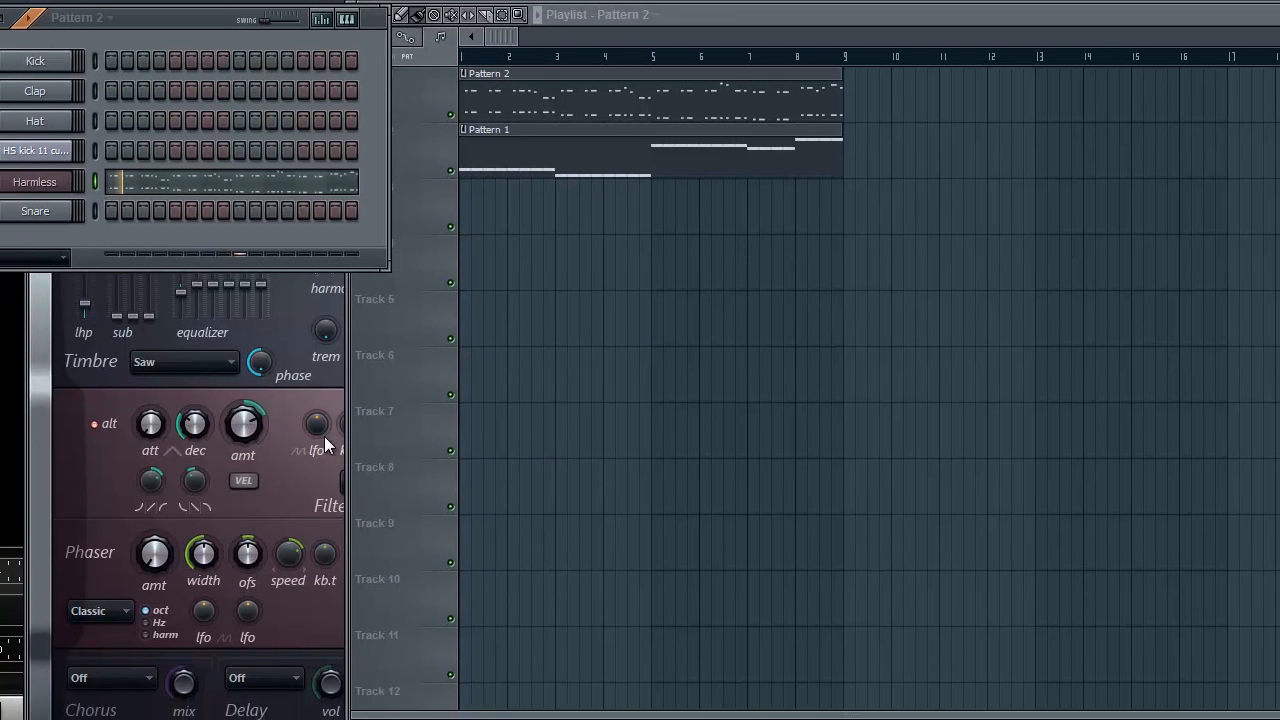
# - Transpose all Harmless notes of Pattern 2 down by one octave overall in the piano roll
pyautogui.click(44, 184)
pyautogui.click(44, 184)
pyautogui.press('F7')
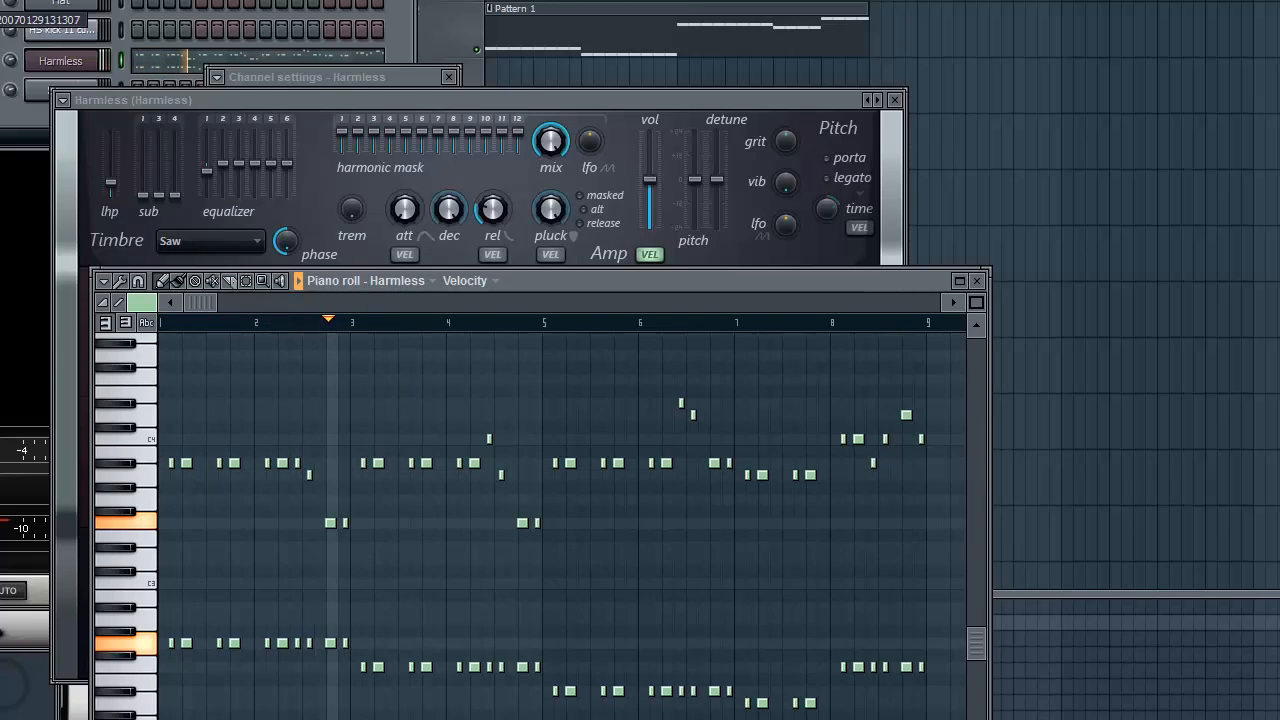
pyautogui.click(80, 67)
pyautogui.click(80, 67)
pyautogui.click(329, 718)
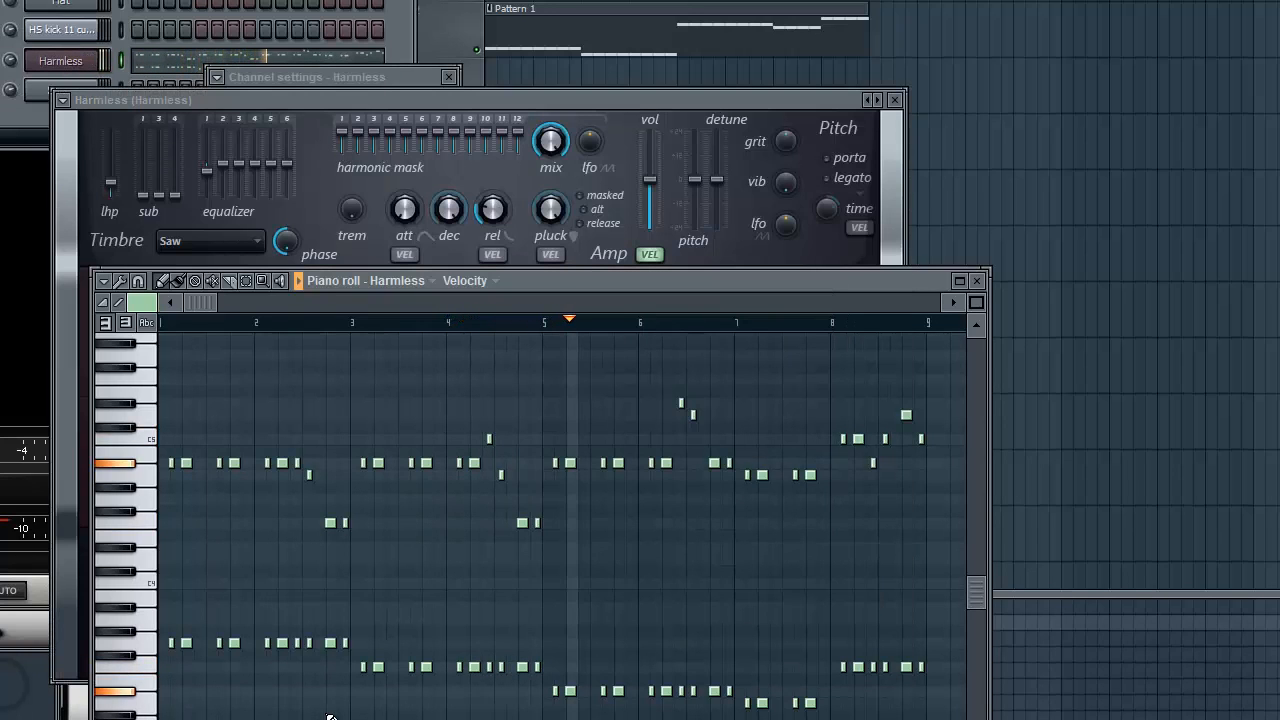
# - Return to the Harmless plugin and redraw the harmonic mask with uneven slider levels
pyautogui.click(324, 158)
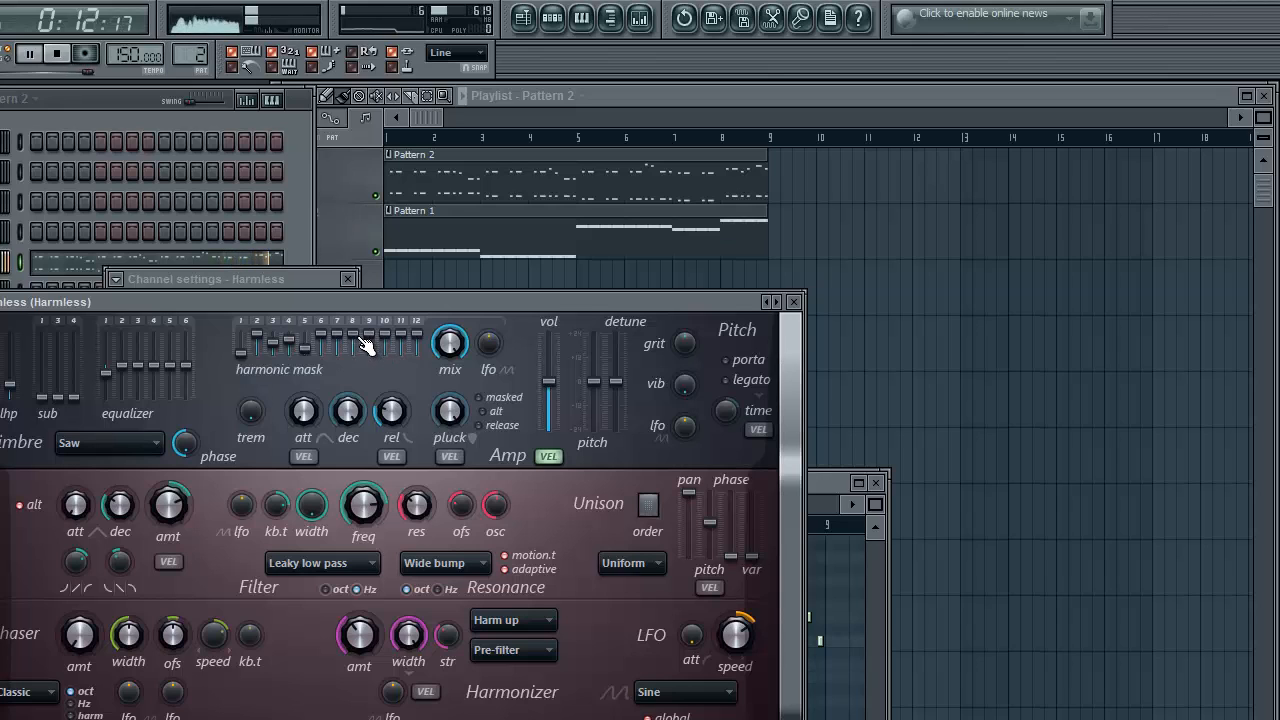
pyautogui.moveTo(367, 345); pyautogui.dragTo(352, 352)
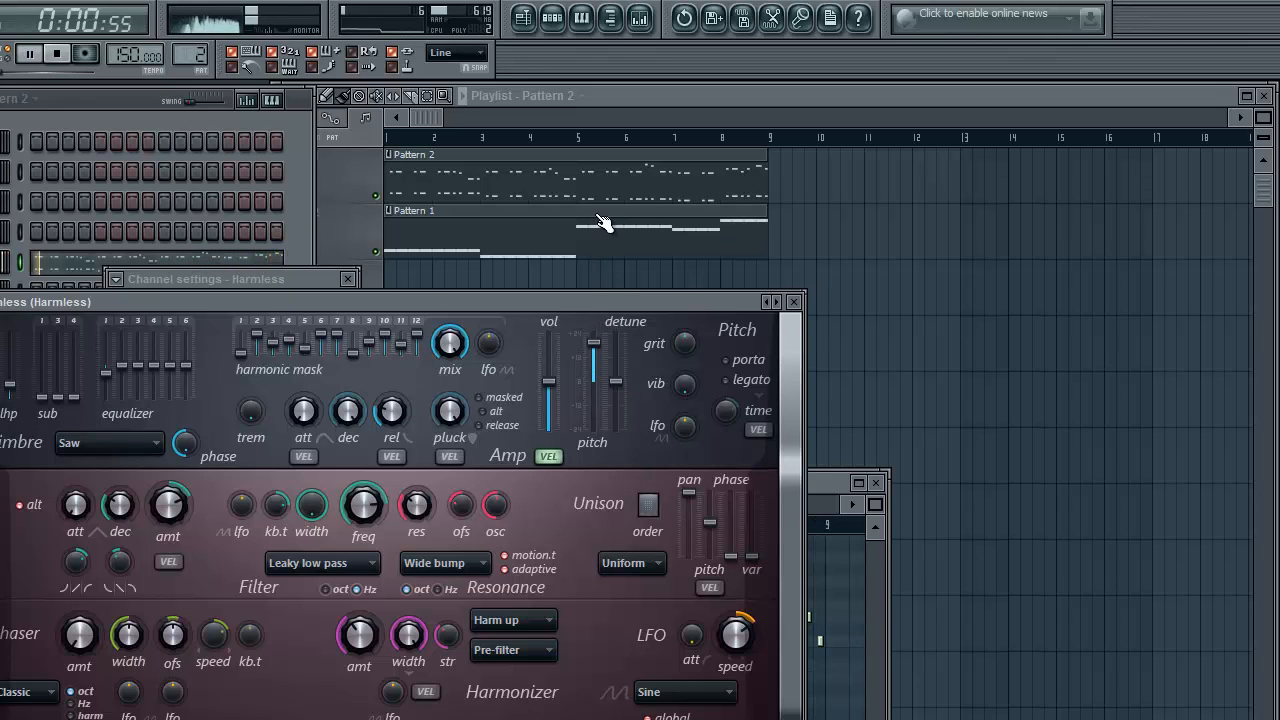
# - Try raising each of the two detune pitch sliders and reset both to their default
pyautogui.rightClick(597, 348)
pyautogui.click(622, 354)
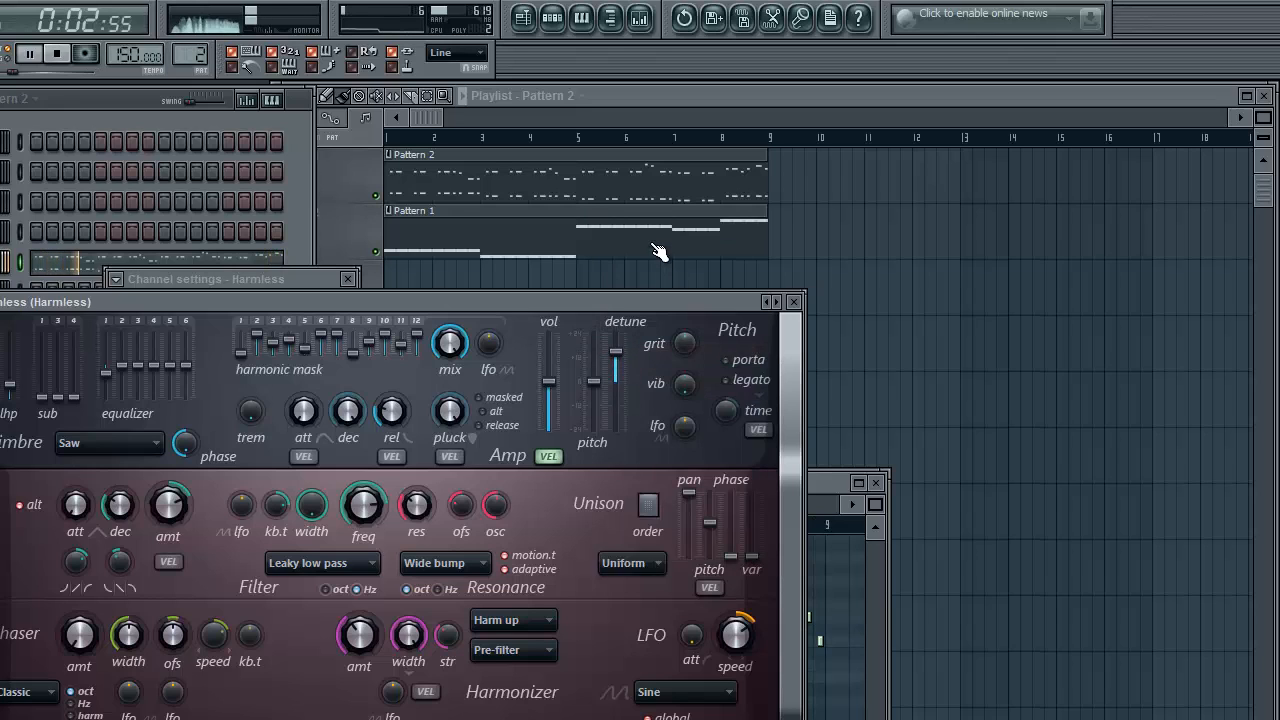
pyautogui.rightClick(614, 352)
pyautogui.click(636, 363)
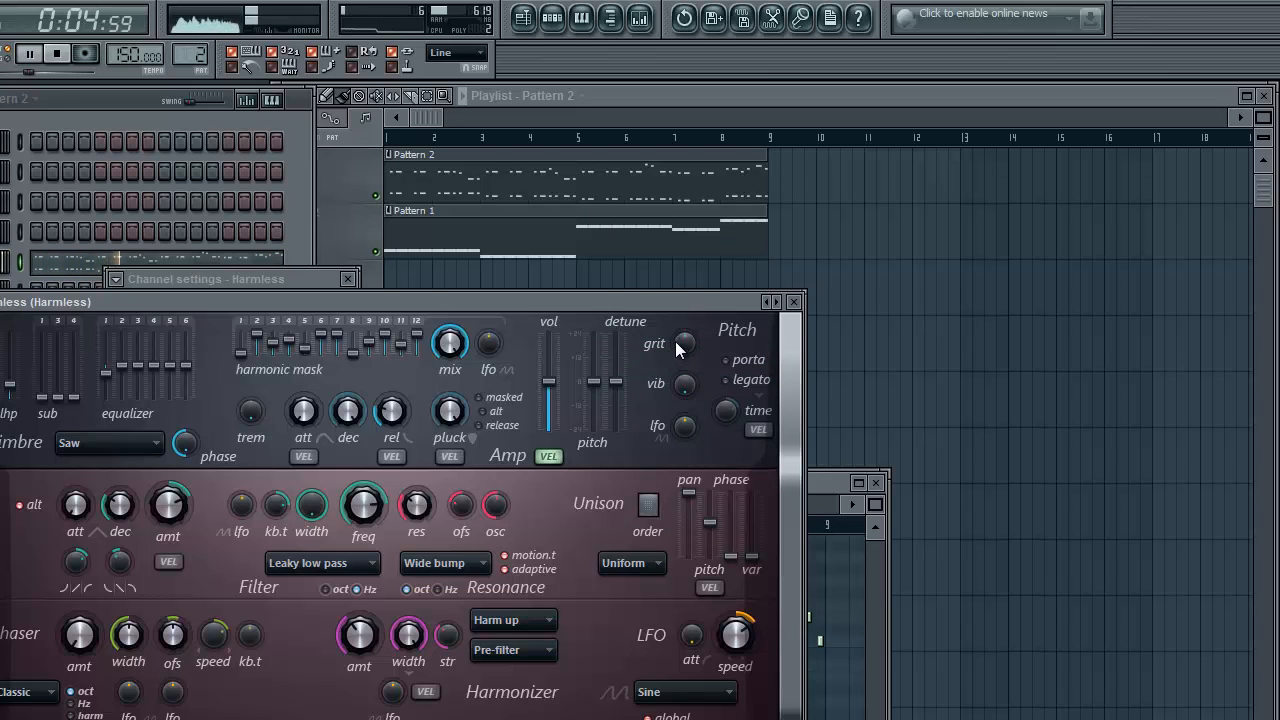
# - Raise the pitch grit slightly, restart playback and set the compressor to Limiting
pyautogui.moveTo(717, 185); pyautogui.dragTo(685, 71)
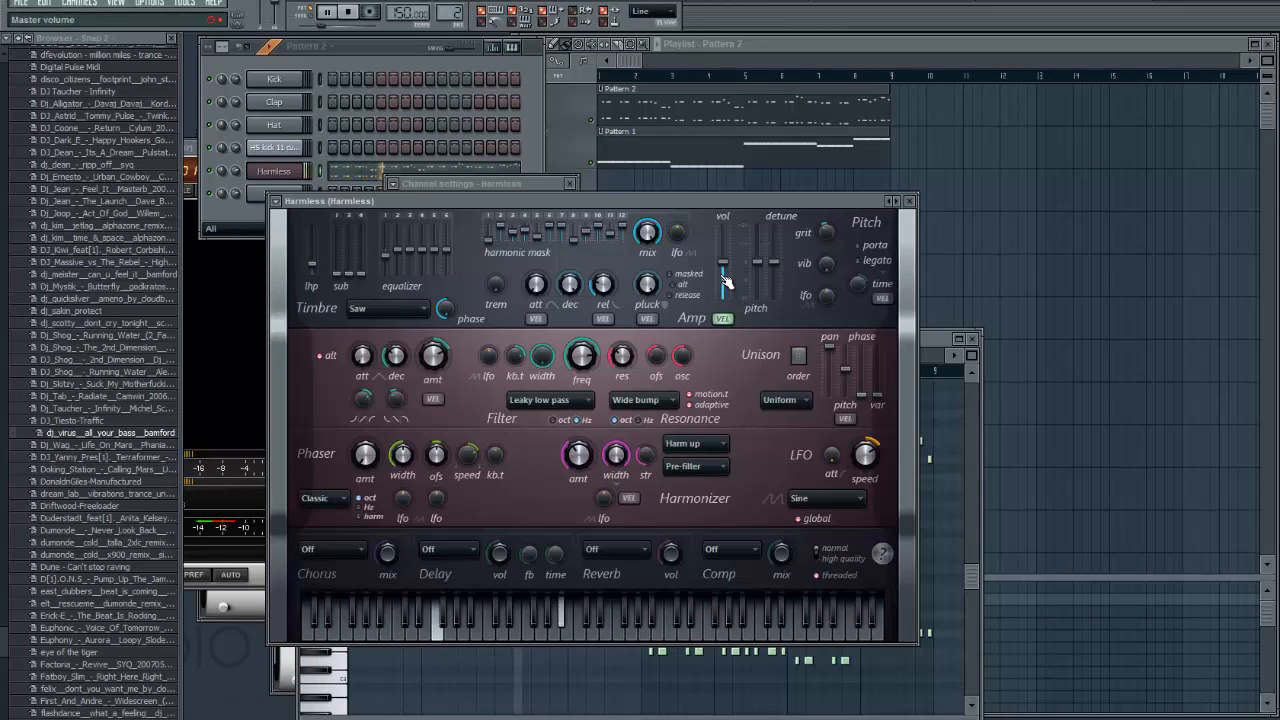
pyautogui.press('space')
pyautogui.press('space')
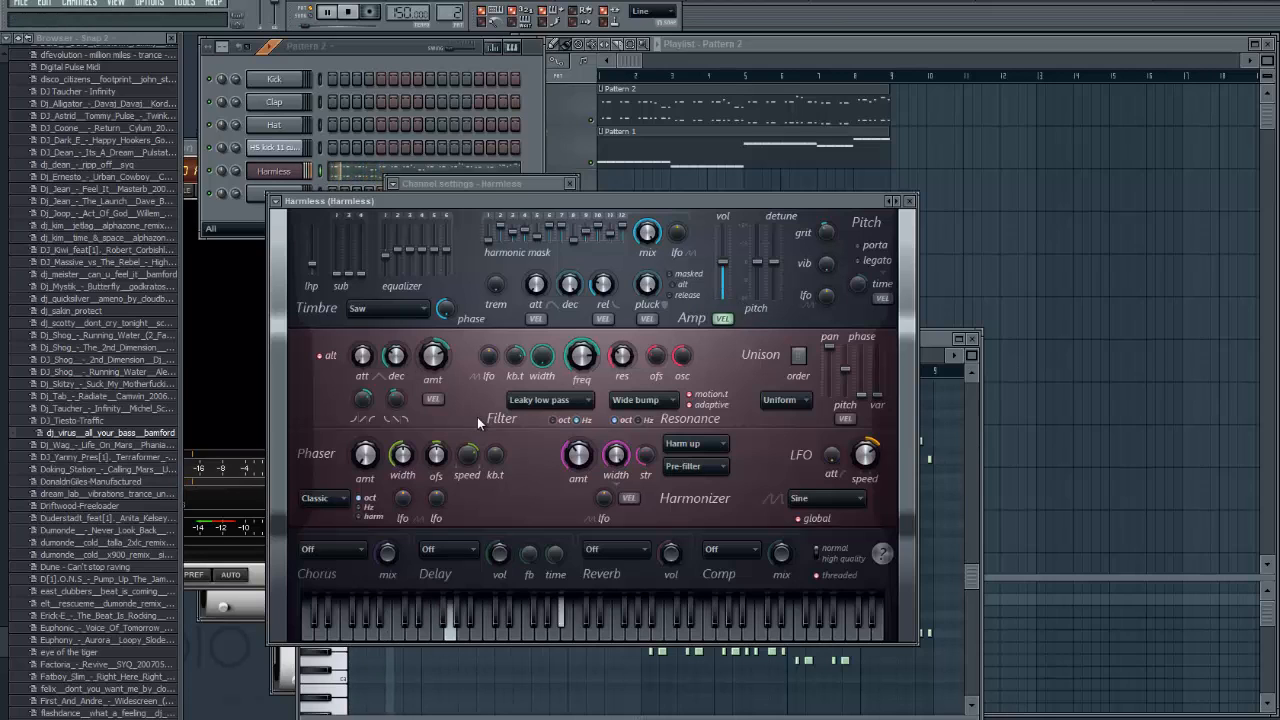
pyautogui.click(727, 552)
pyautogui.click(733, 588)
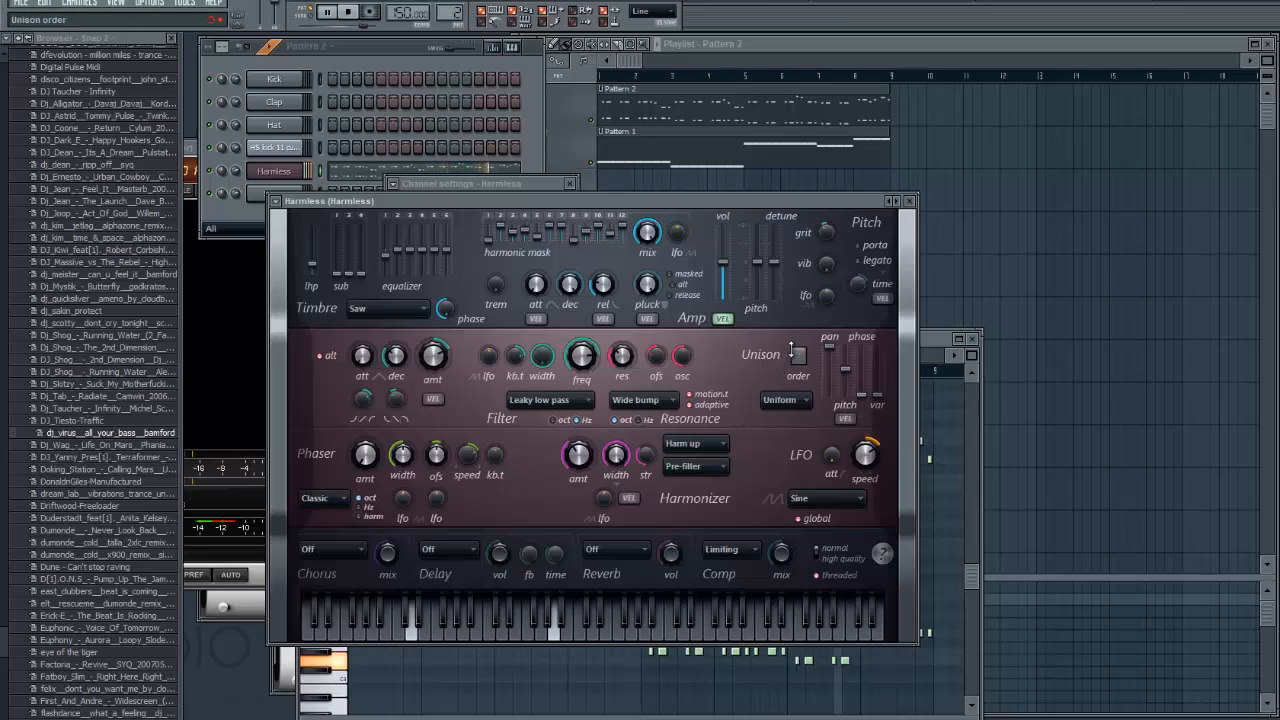
# - Set the unison order to 4
pyautogui.moveTo(797, 352); pyautogui.dragTo(777, 416)
pyautogui.moveTo(799, 358); pyautogui.dragTo(805, 340)
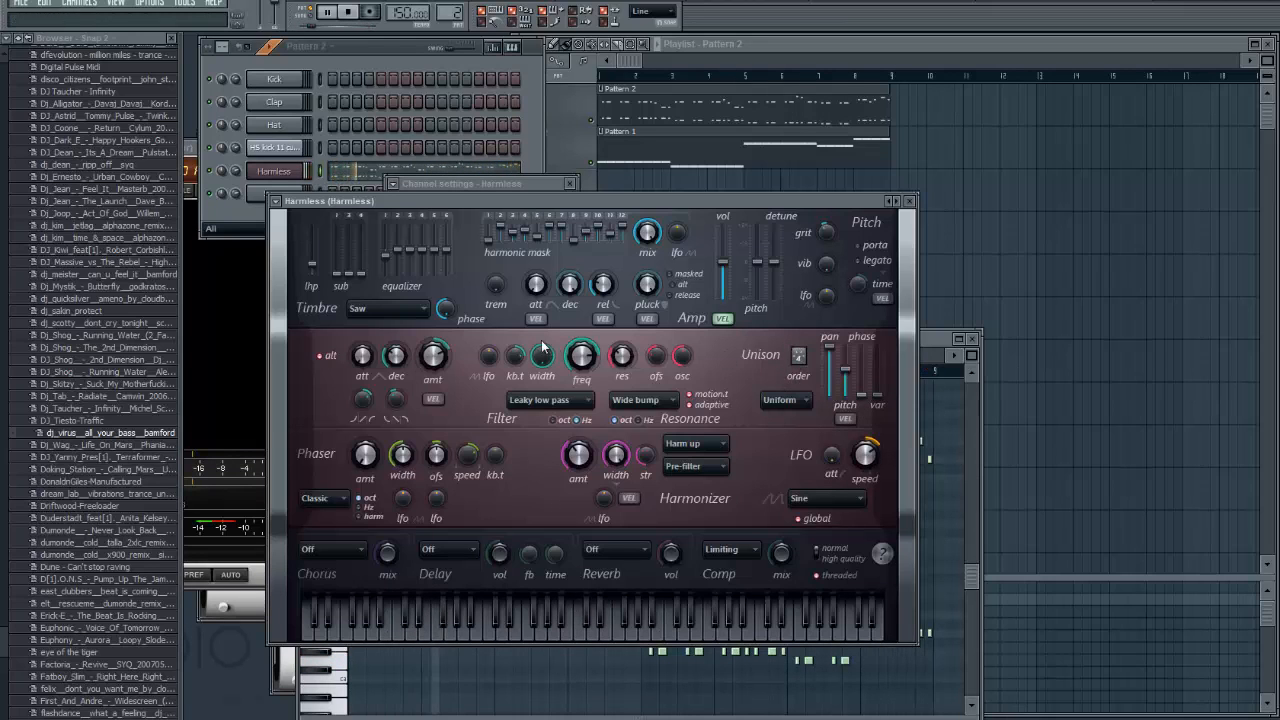
# - Turn the filter and harmonizer widths down to minimum and lower the unison pitch
pyautogui.moveTo(541, 346); pyautogui.dragTo(545, 373)
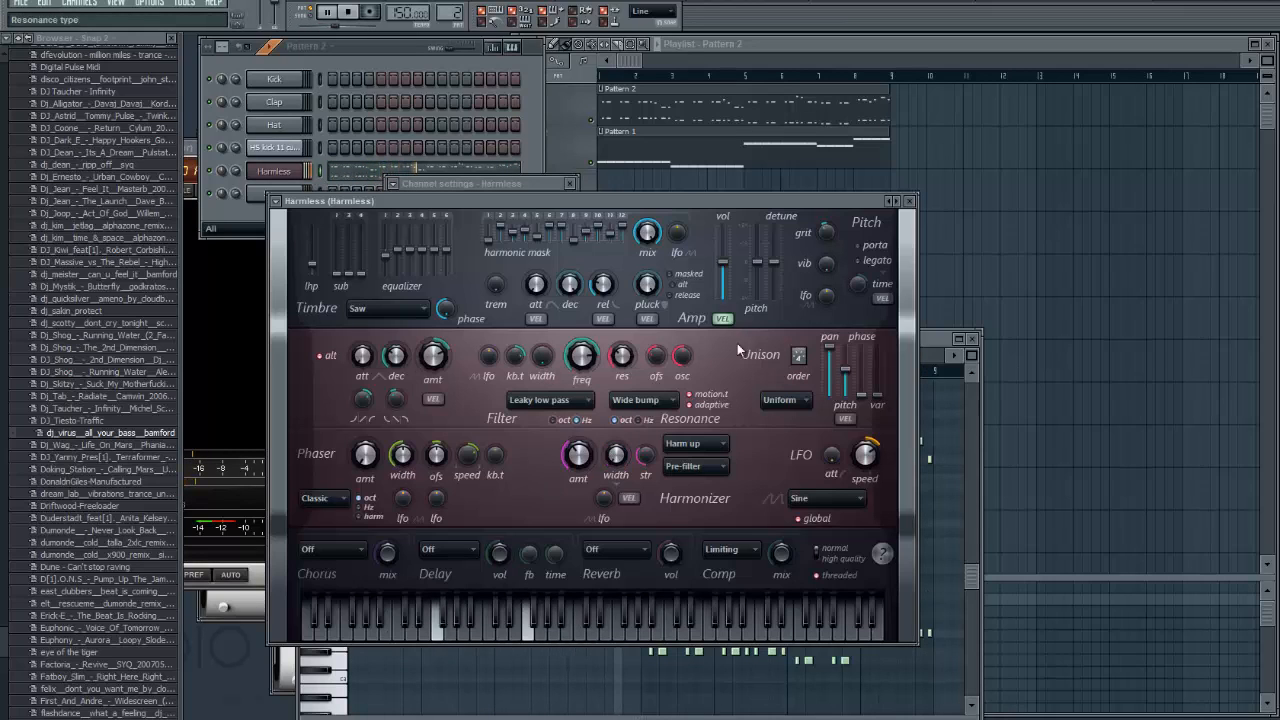
pyautogui.moveTo(846, 396); pyautogui.dragTo(846, 400)
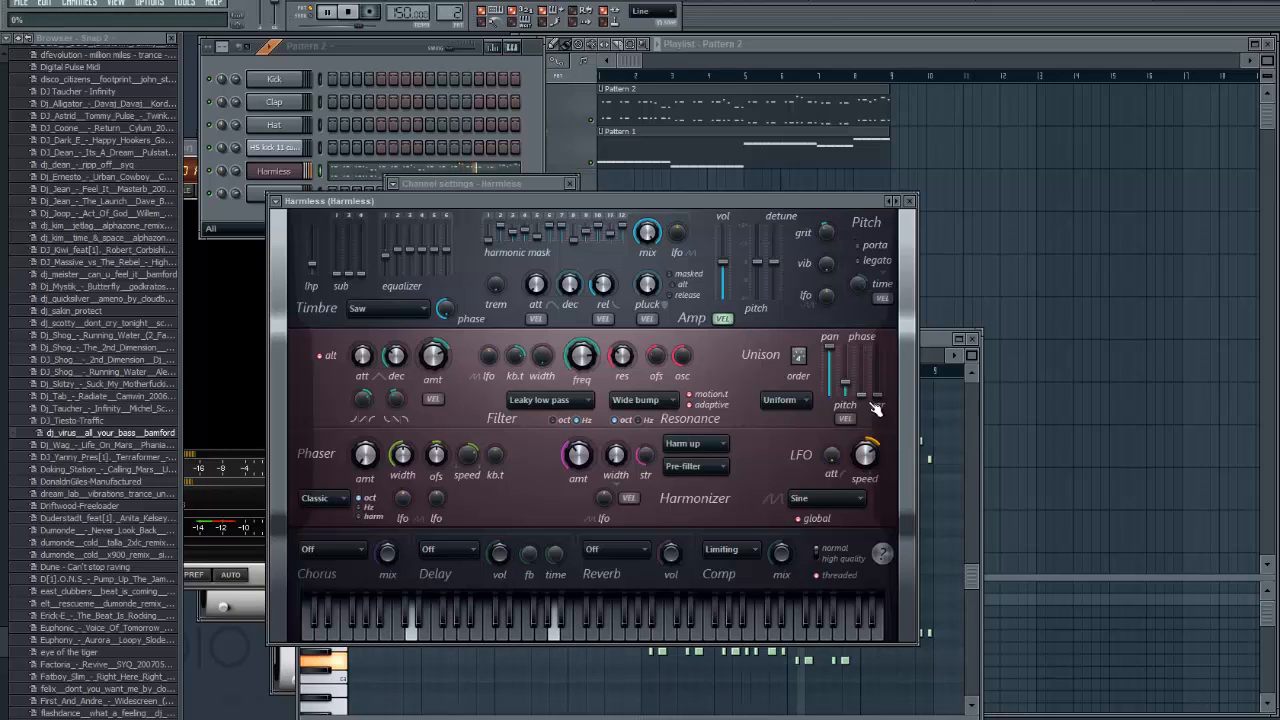
# - Try a higher unison variation, set the unison order to 2 and raise the unison phase
pyautogui.moveTo(876, 408); pyautogui.dragTo(876, 370)
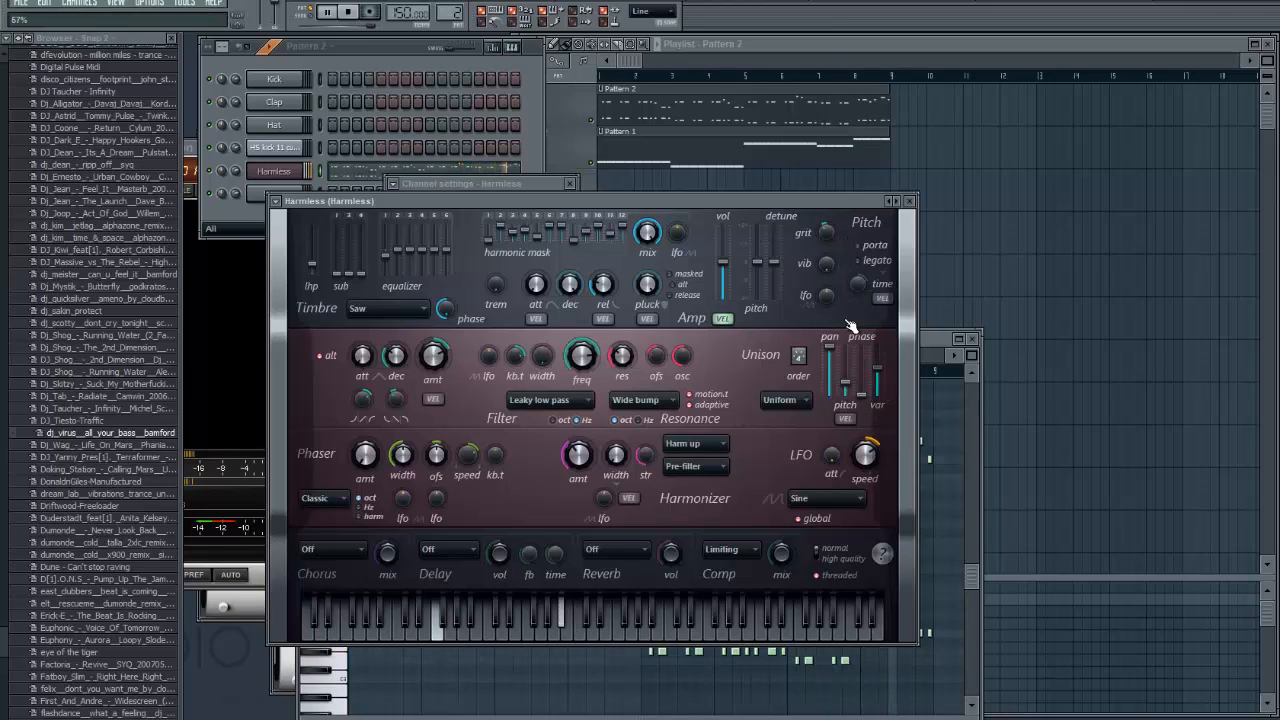
pyautogui.moveTo(859, 350); pyautogui.dragTo(854, 232)
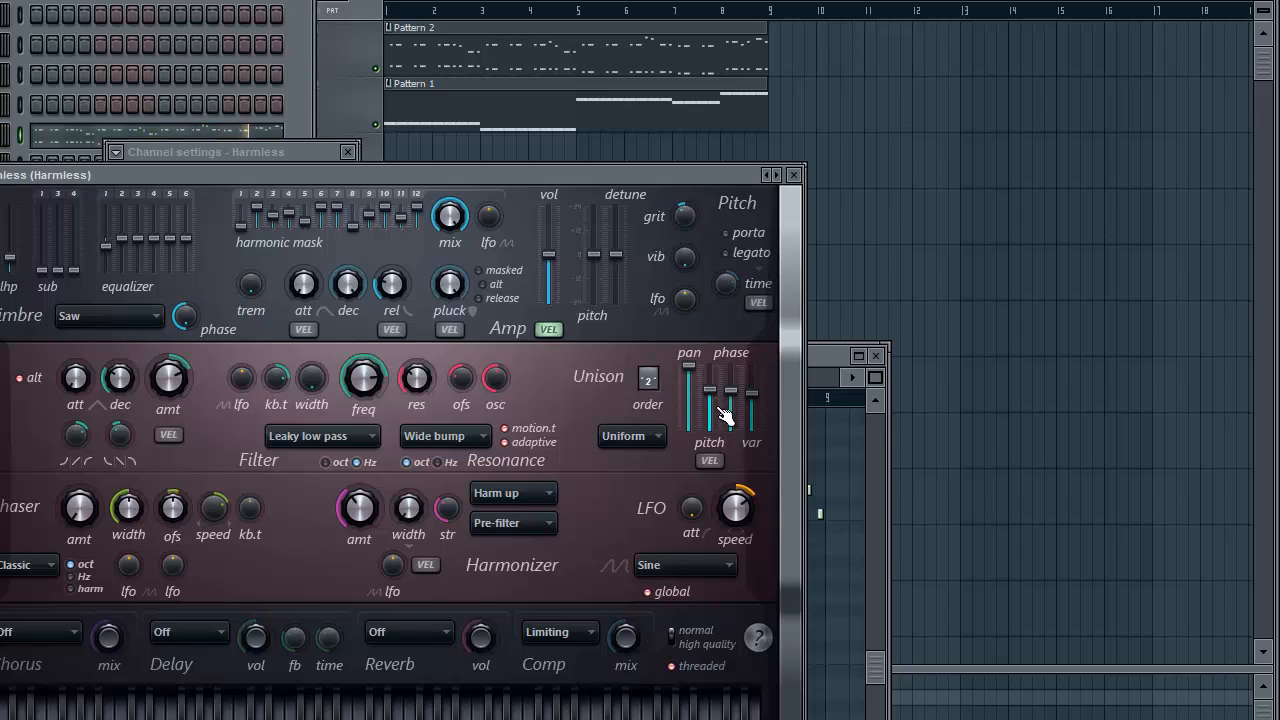
pyautogui.moveTo(737, 393); pyautogui.dragTo(737, 375)
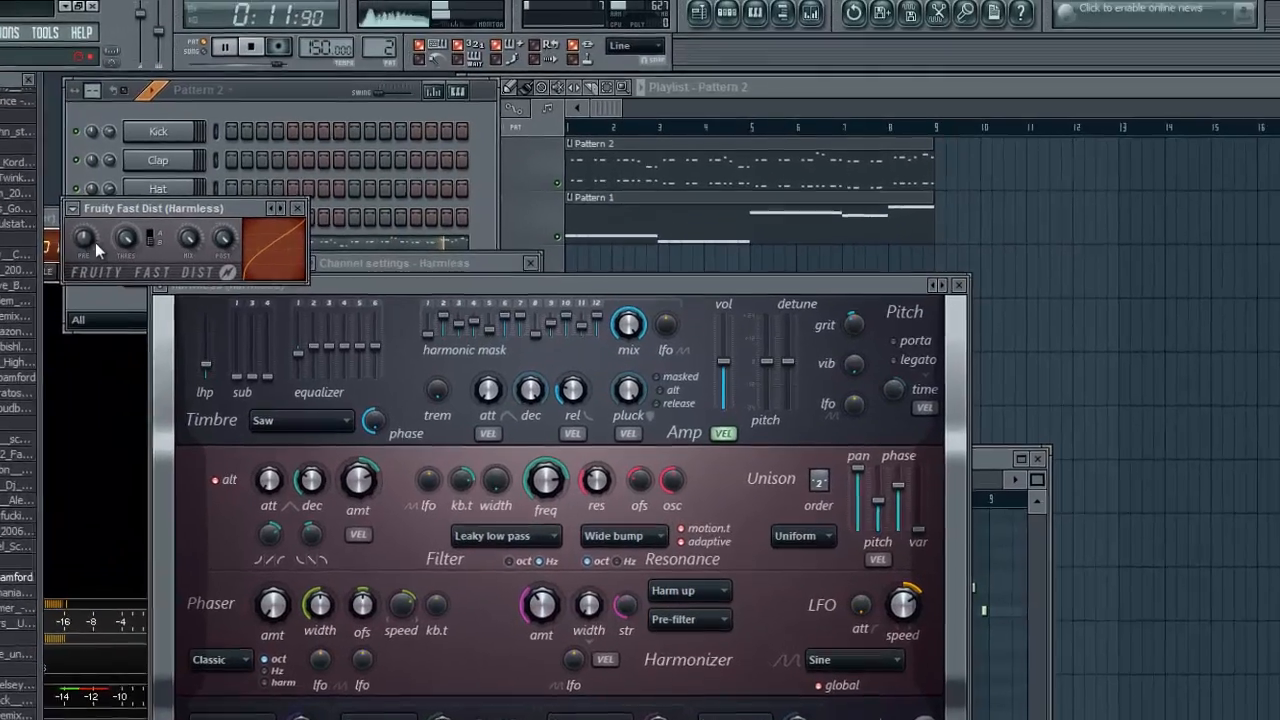
# - Raise the Fruity Fast Dist preamp level, adjust its threshold and switch playback to song mode
pyautogui.moveTo(95, 242); pyautogui.dragTo(108, 145)
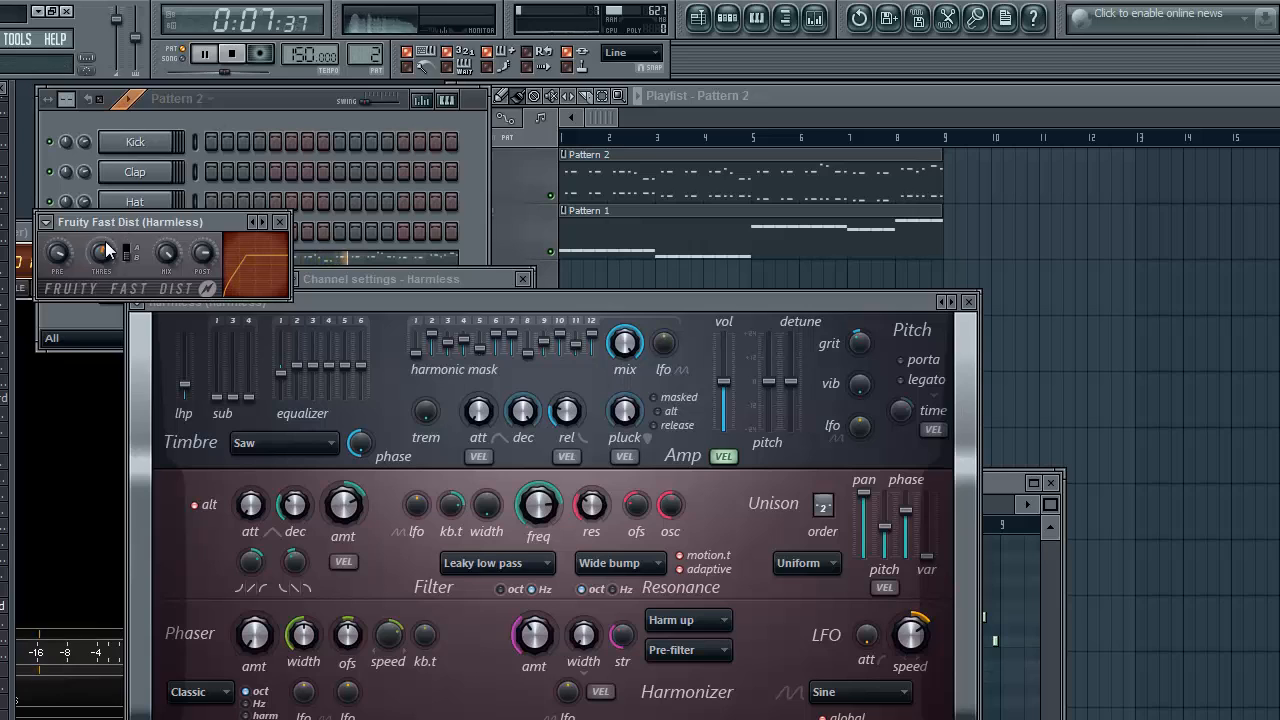
pyautogui.click(270, 98)
pyautogui.click(188, 58)
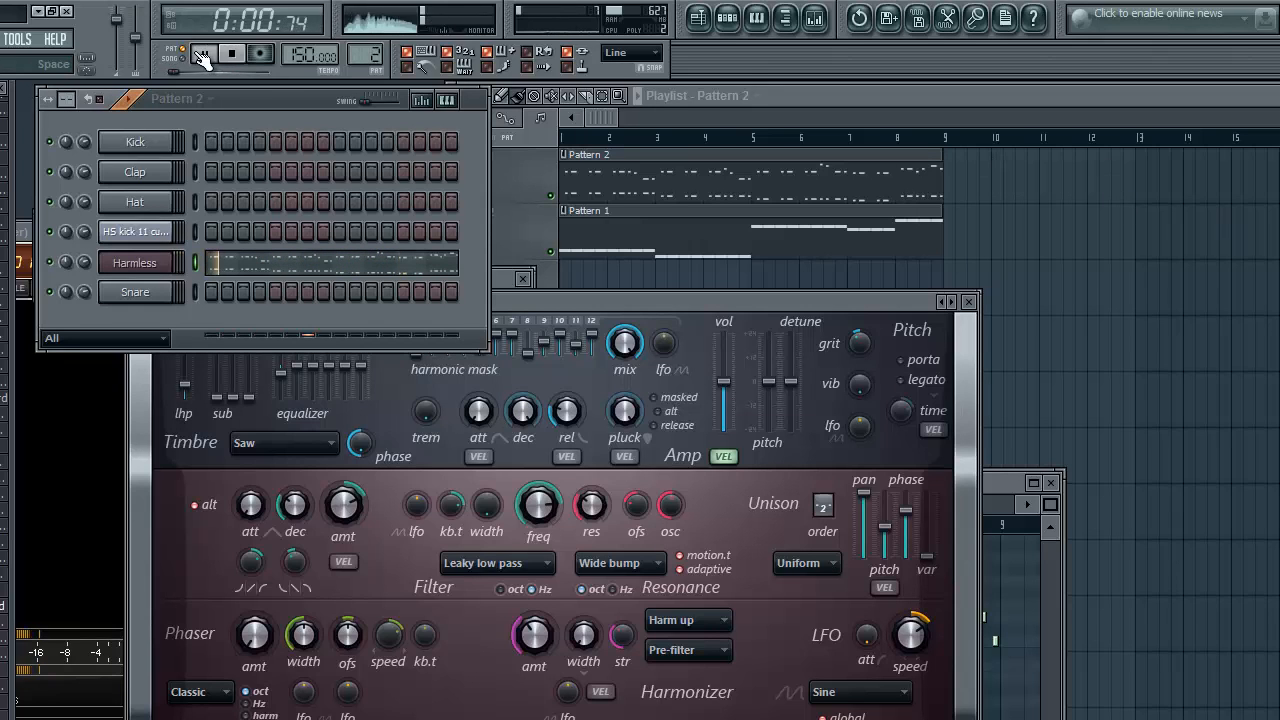
# - Open Harmless with its piano roll and compare the sound in pattern mode and song mode playback
pyautogui.click(140, 262)
pyautogui.press('F7')
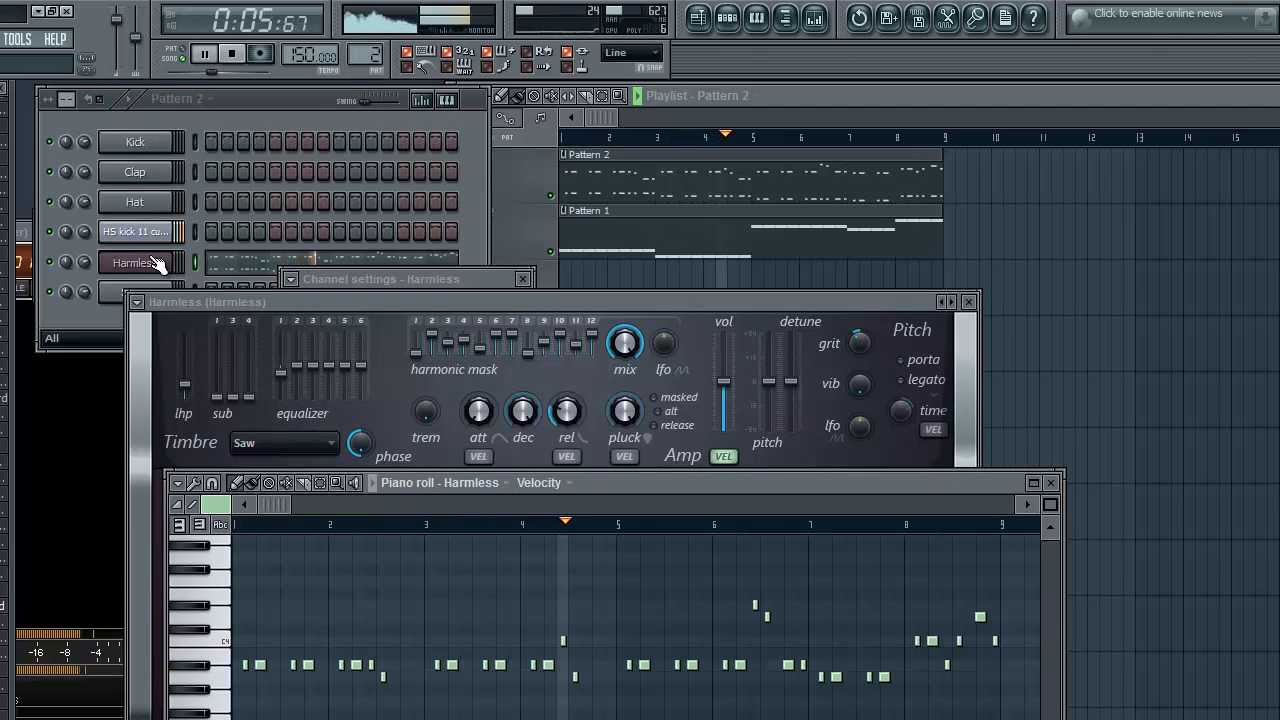
pyautogui.click(187, 56)
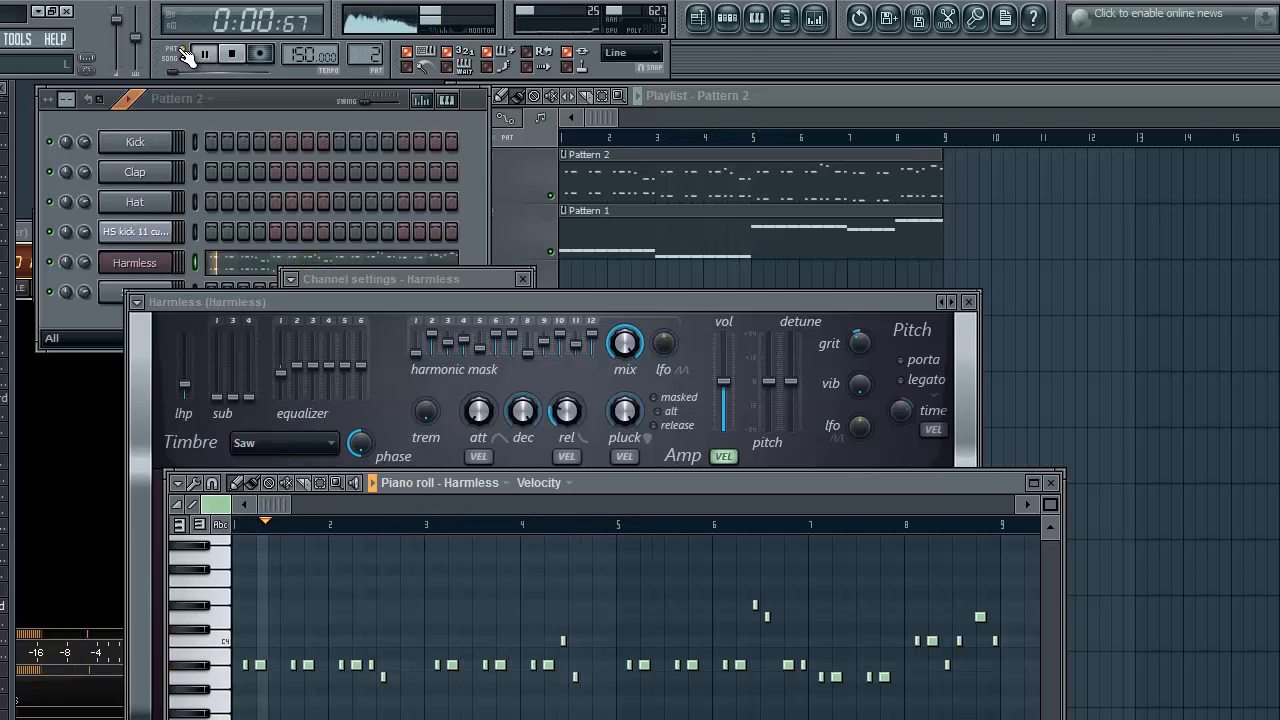
pyautogui.click(187, 56)
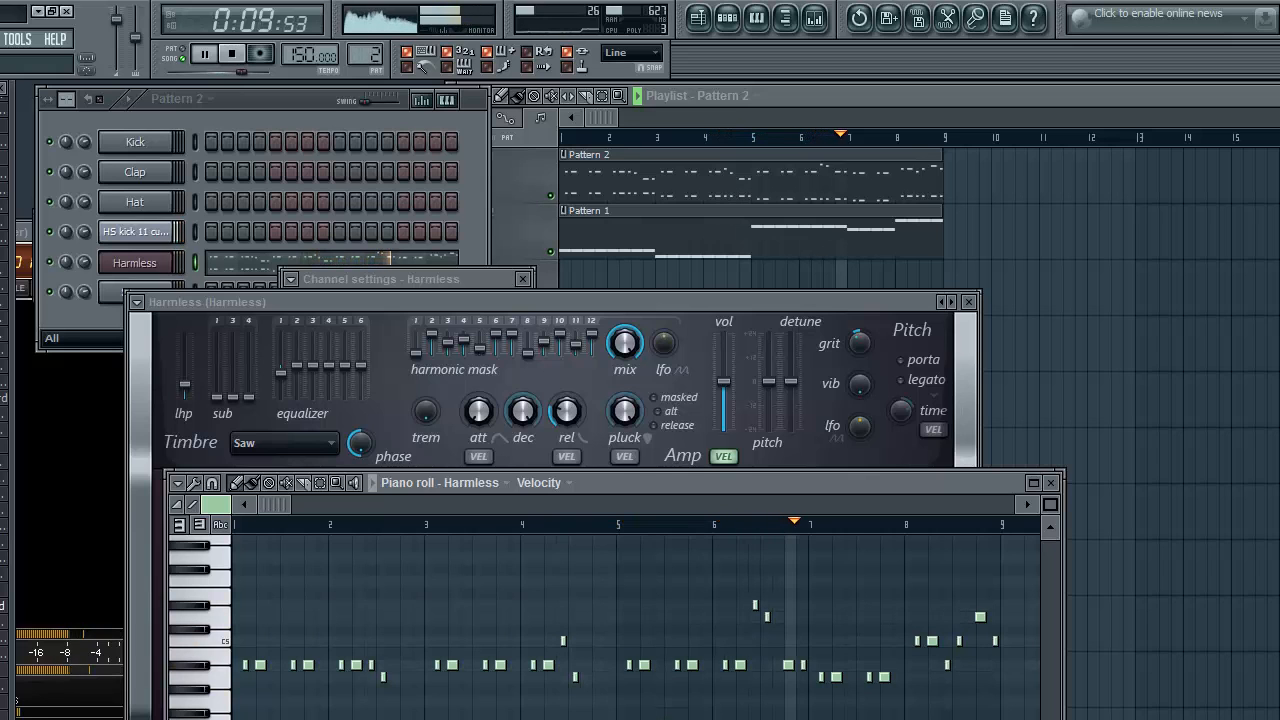
# - Shape the Harmless Parametric EQ 2 with a Steep 6 high pass on band 1 at a raised cutoff, a cut on band 3 and a boost on band 6
pyautogui.click(2, 383)
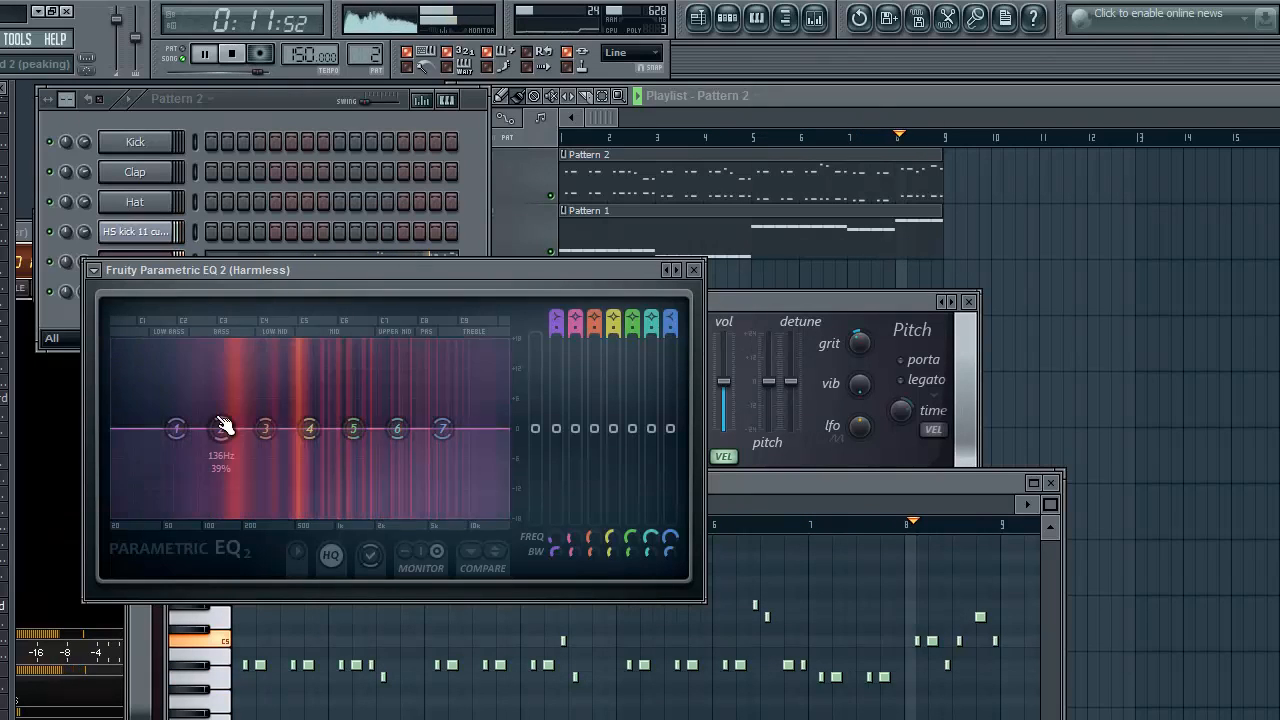
pyautogui.rightClick(176, 429)
pyautogui.moveTo(214, 488)
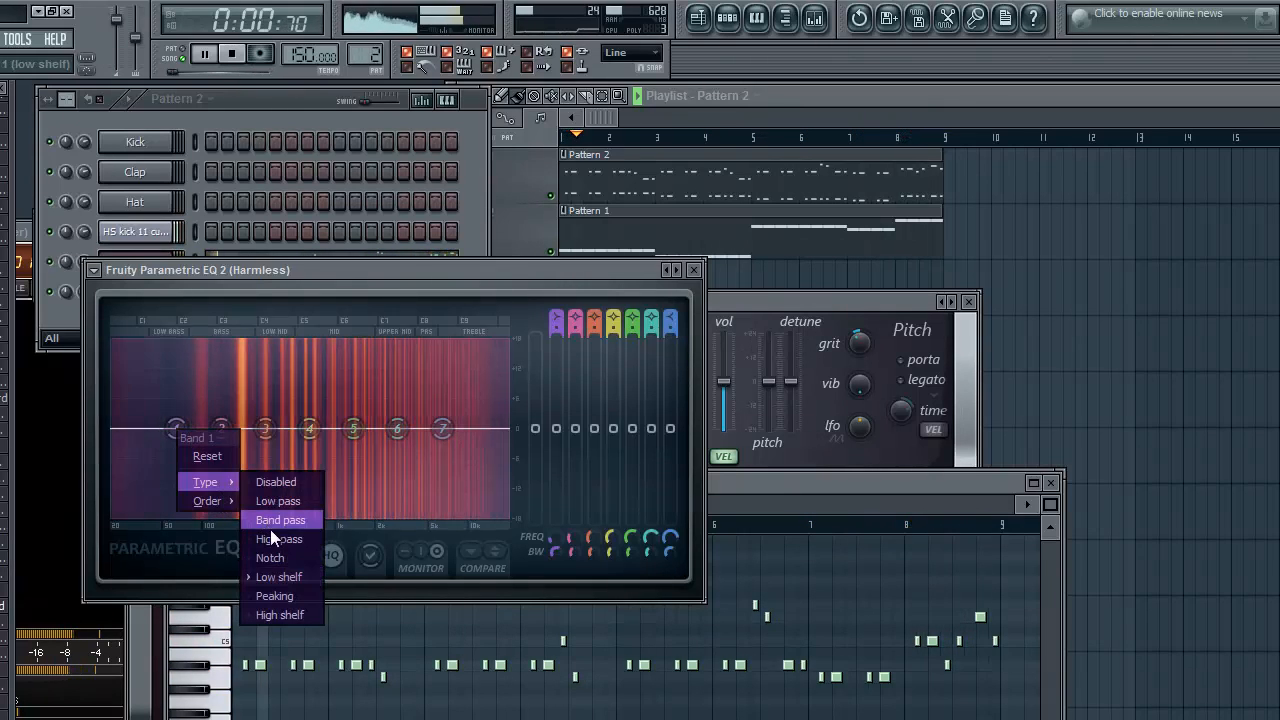
pyautogui.click(272, 536)
pyautogui.rightClick(176, 429)
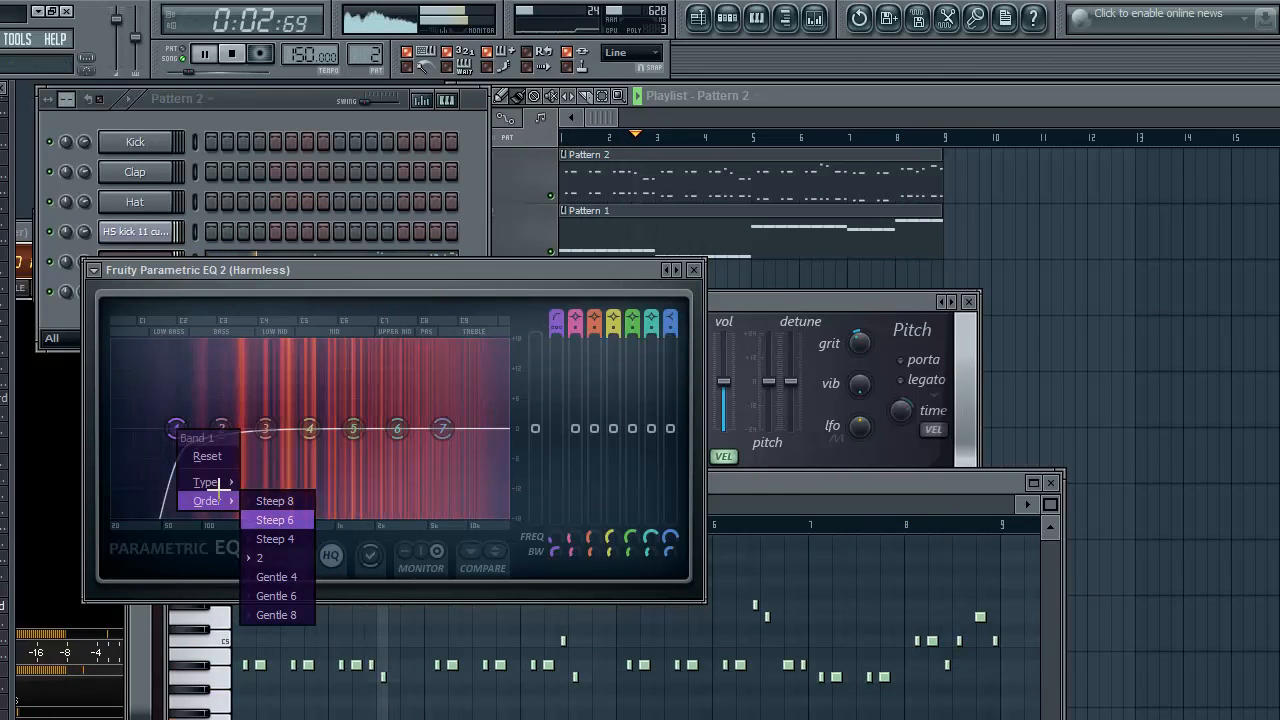
pyautogui.click(275, 520)
pyautogui.moveTo(189, 447); pyautogui.dragTo(254, 452)
pyautogui.moveTo(440, 425)
pyautogui.mouseDown()
pyautogui.moveTo(469, 418)
pyautogui.moveTo(446, 412)
pyautogui.moveTo(486, 414)
pyautogui.moveTo(438, 404)
pyautogui.mouseUp()
# - Return to the Harmless synth and slightly raise timbre equalizer bands 4, 5 and 6
pyautogui.click(284, 115)
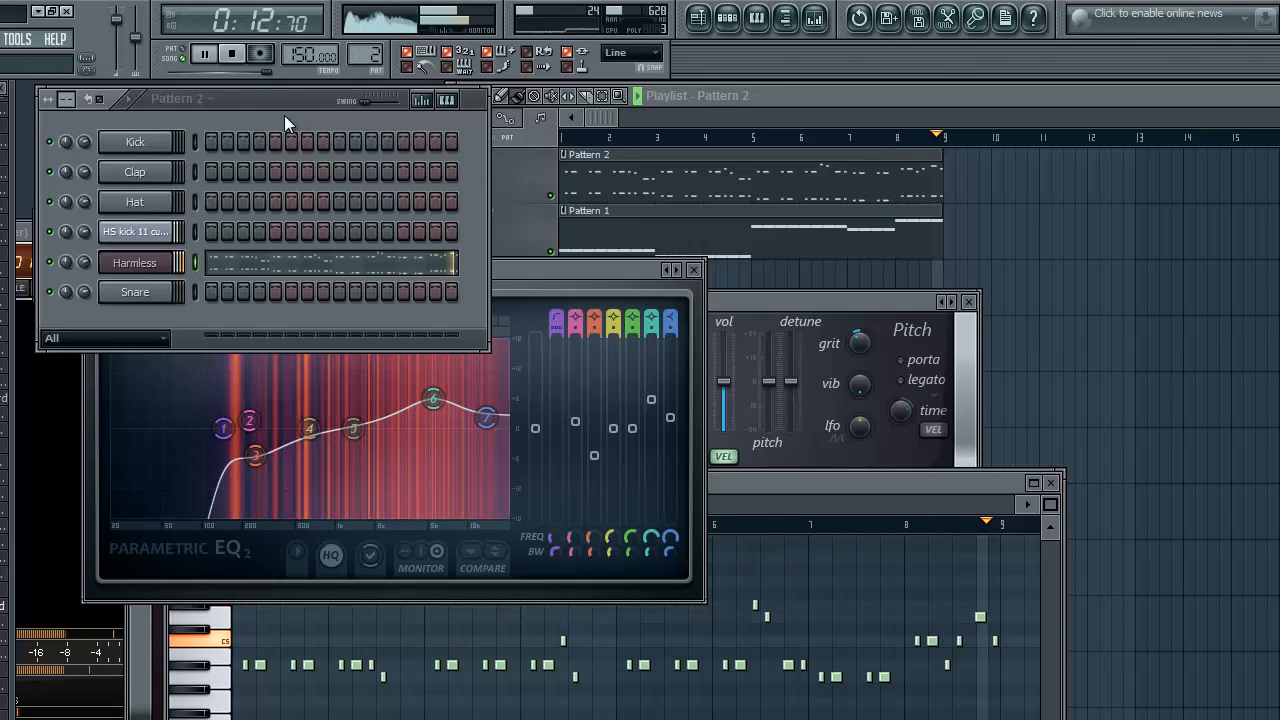
pyautogui.click(137, 264)
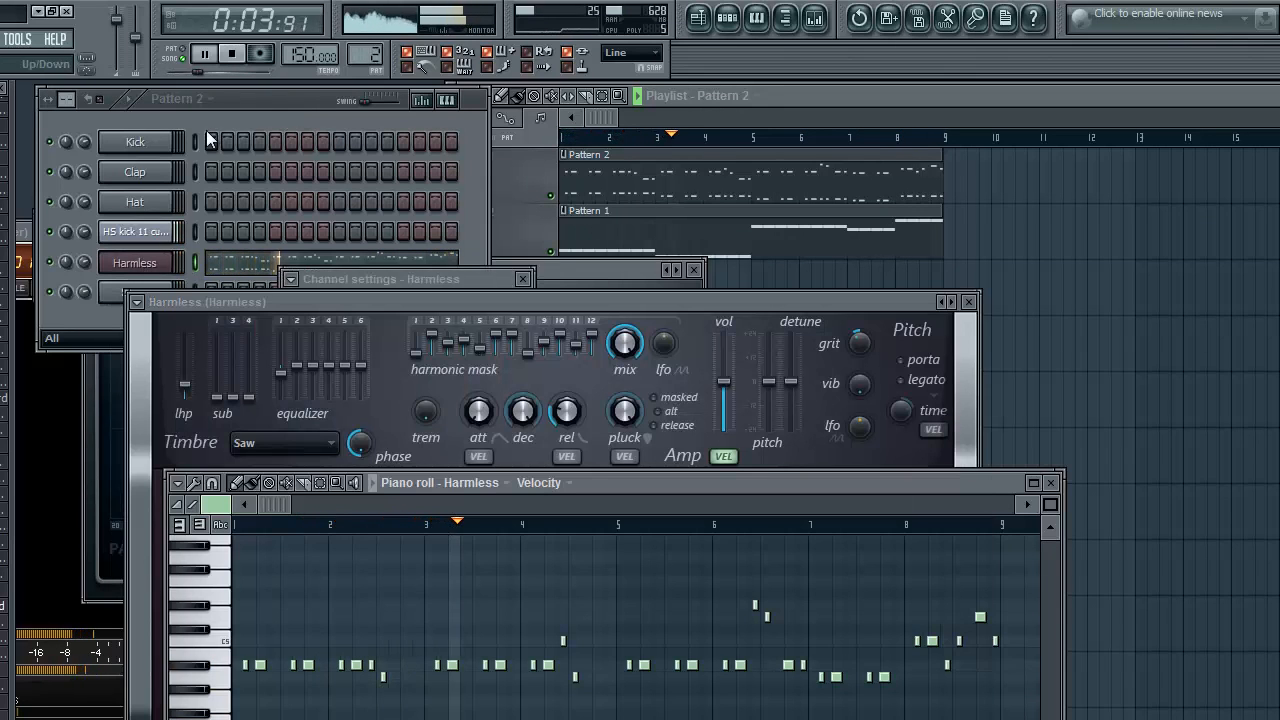
pyautogui.moveTo(346, 366); pyautogui.dragTo(372, 362)
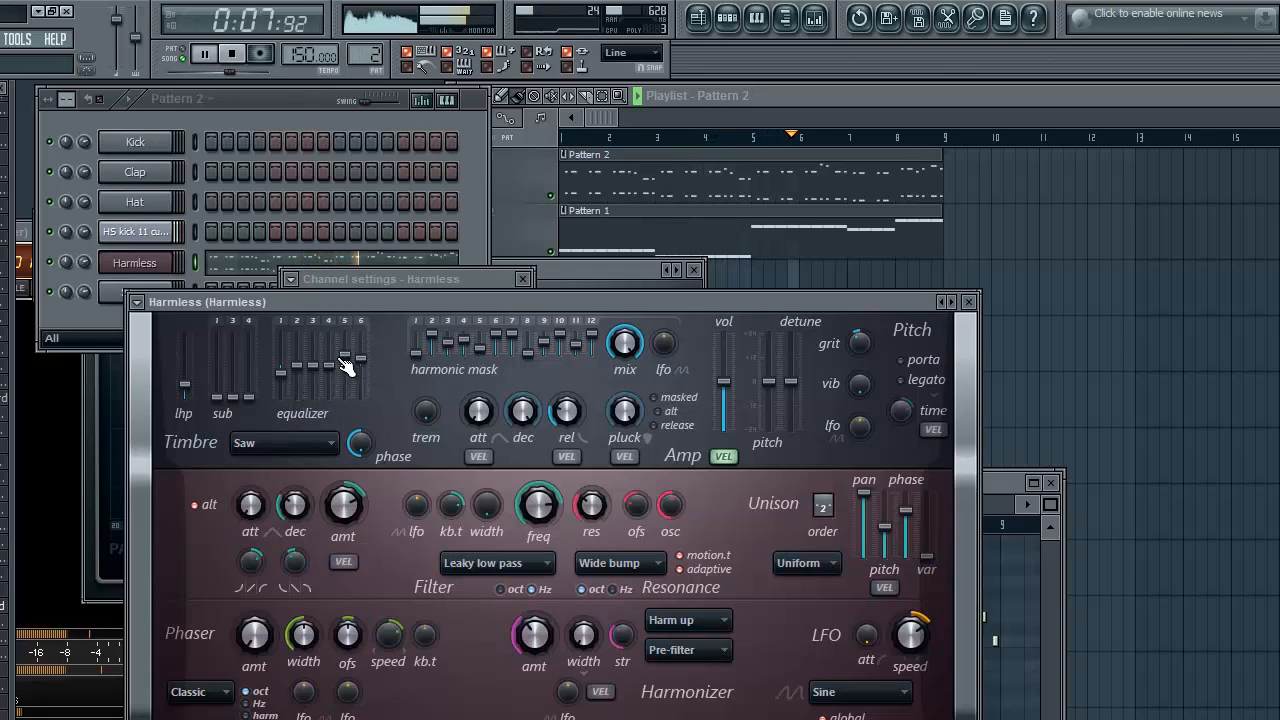
# - Try the Bright saw, Brighter saw, Dephased saw and Dephased saw 2 timbres
pyautogui.click(313, 450)
pyautogui.click(283, 486)
pyautogui.click(300, 451)
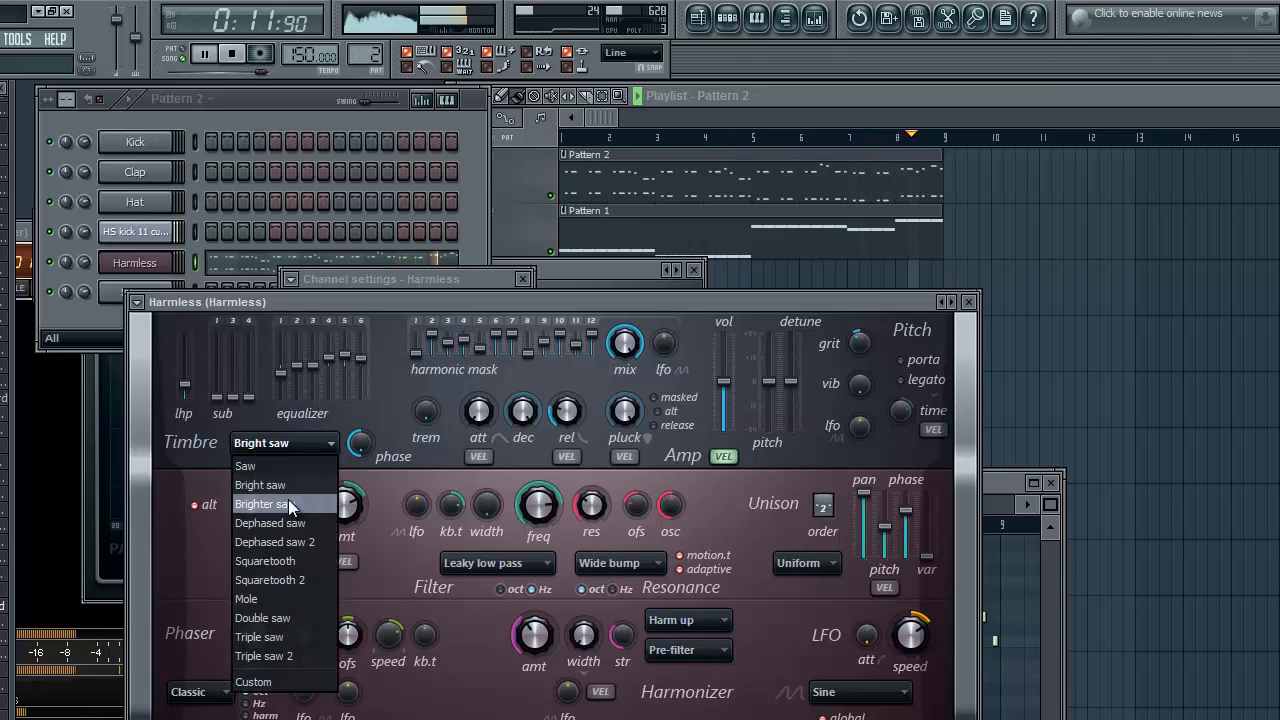
pyautogui.click(288, 504)
pyautogui.click(293, 443)
pyautogui.click(272, 523)
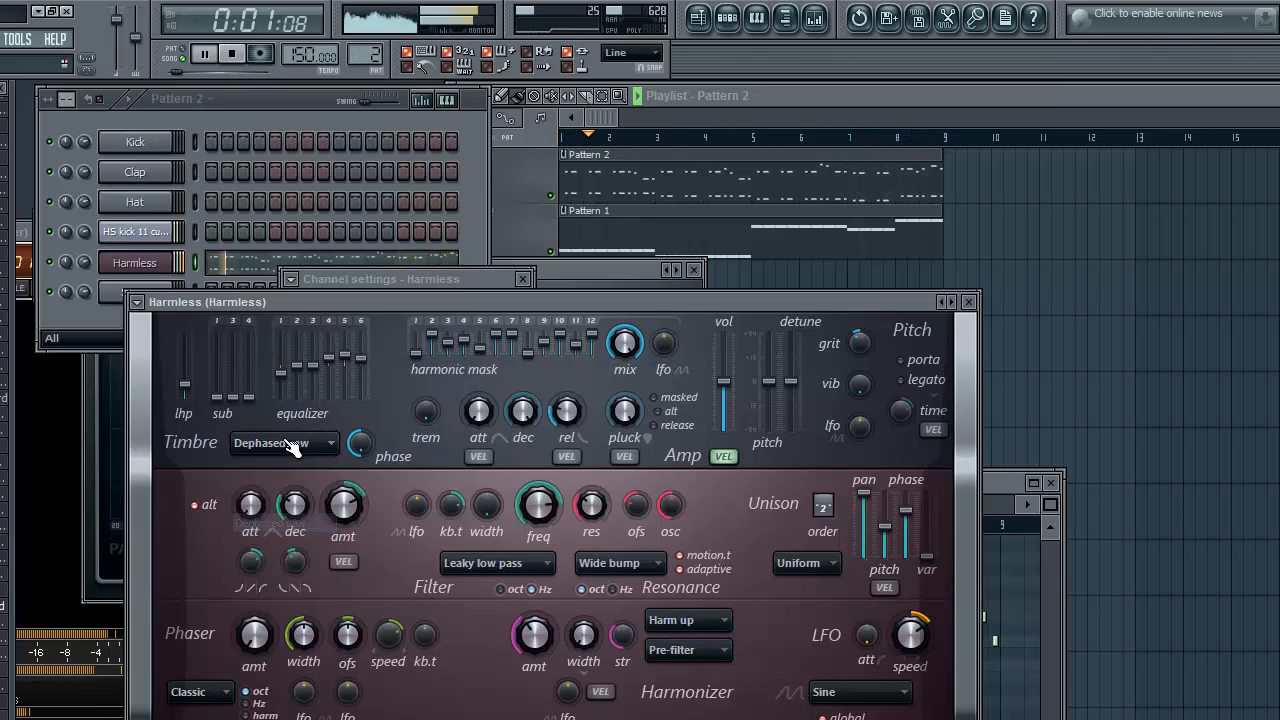
pyautogui.click(292, 447)
pyautogui.click(275, 530)
# - Try the Squaretooth, Squaretooth 2 and Mole timbres
pyautogui.click(280, 447)
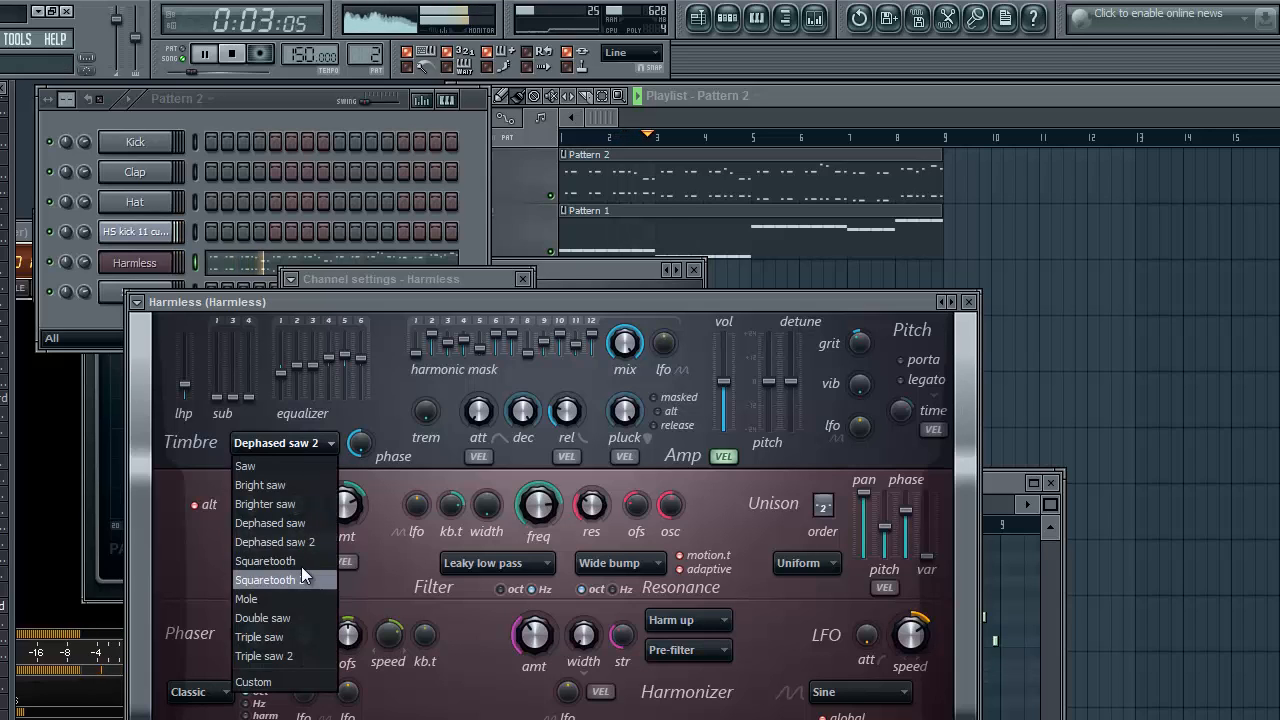
pyautogui.click(301, 566)
pyautogui.click(312, 442)
pyautogui.click(258, 580)
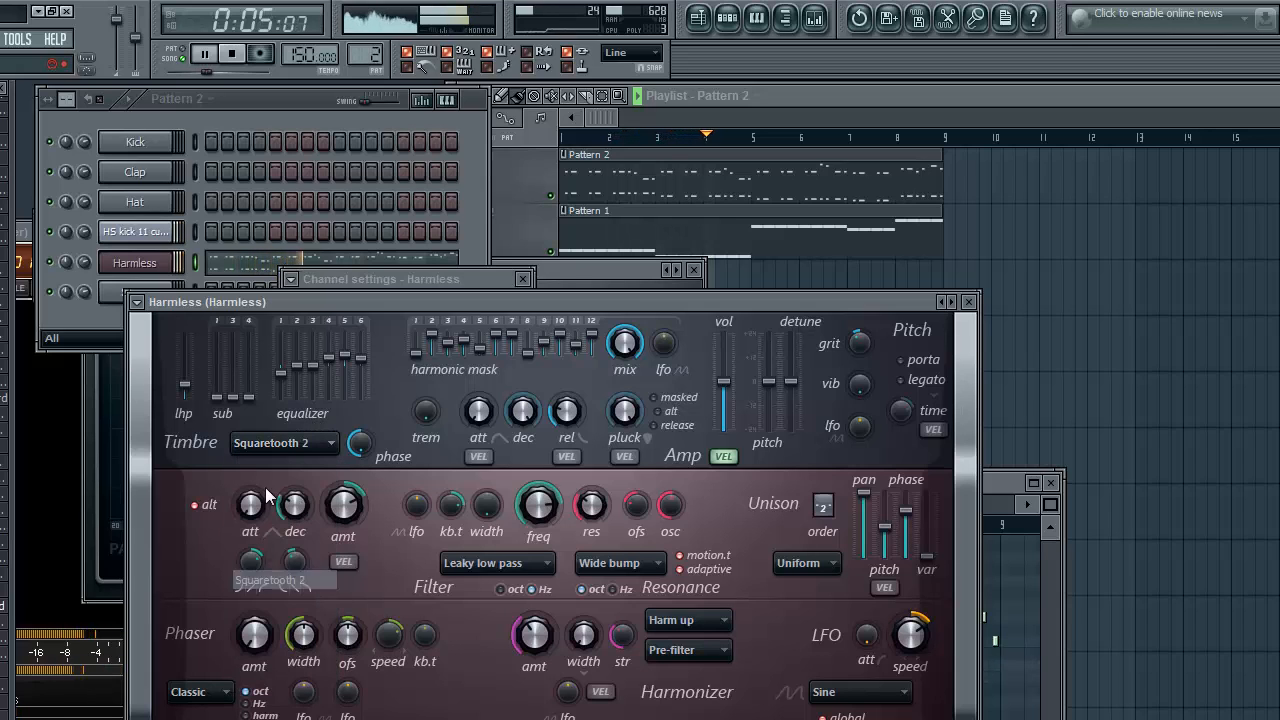
pyautogui.click(285, 443)
pyautogui.click(269, 597)
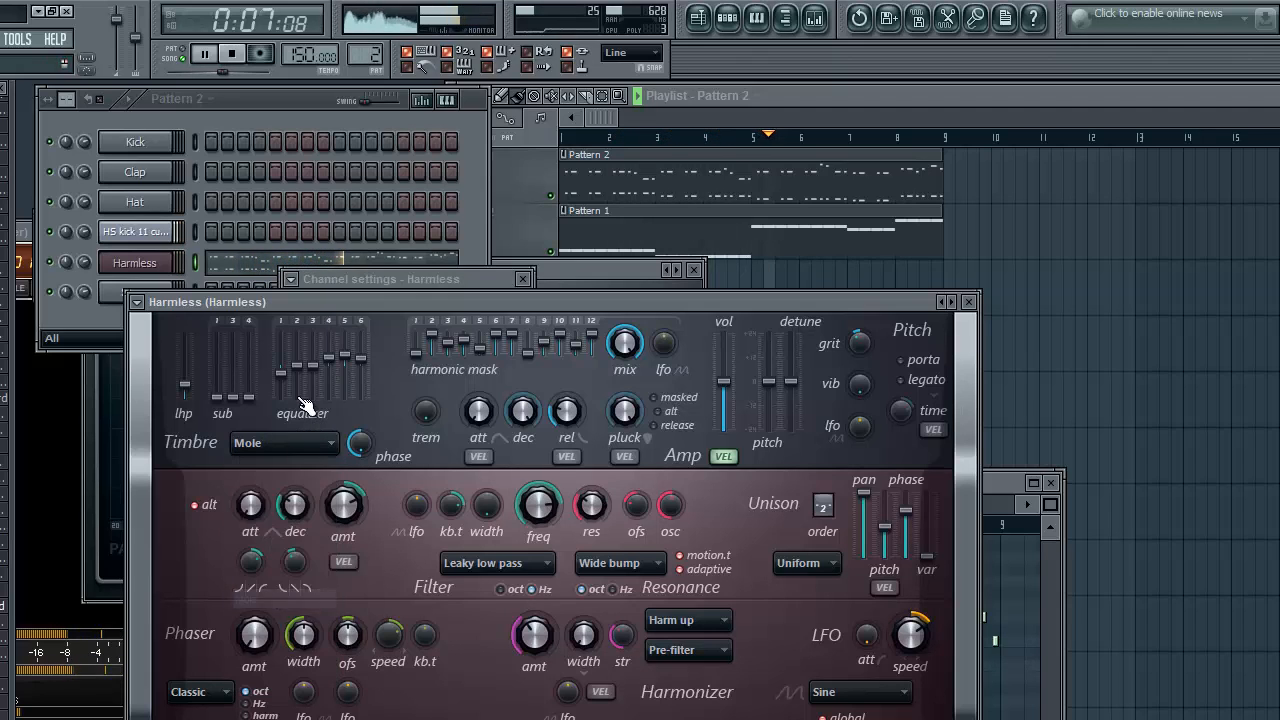
# - Try the Double saw, Triple saw and Triple saw 2 timbres and set the timbre back to Saw
pyautogui.click(284, 443)
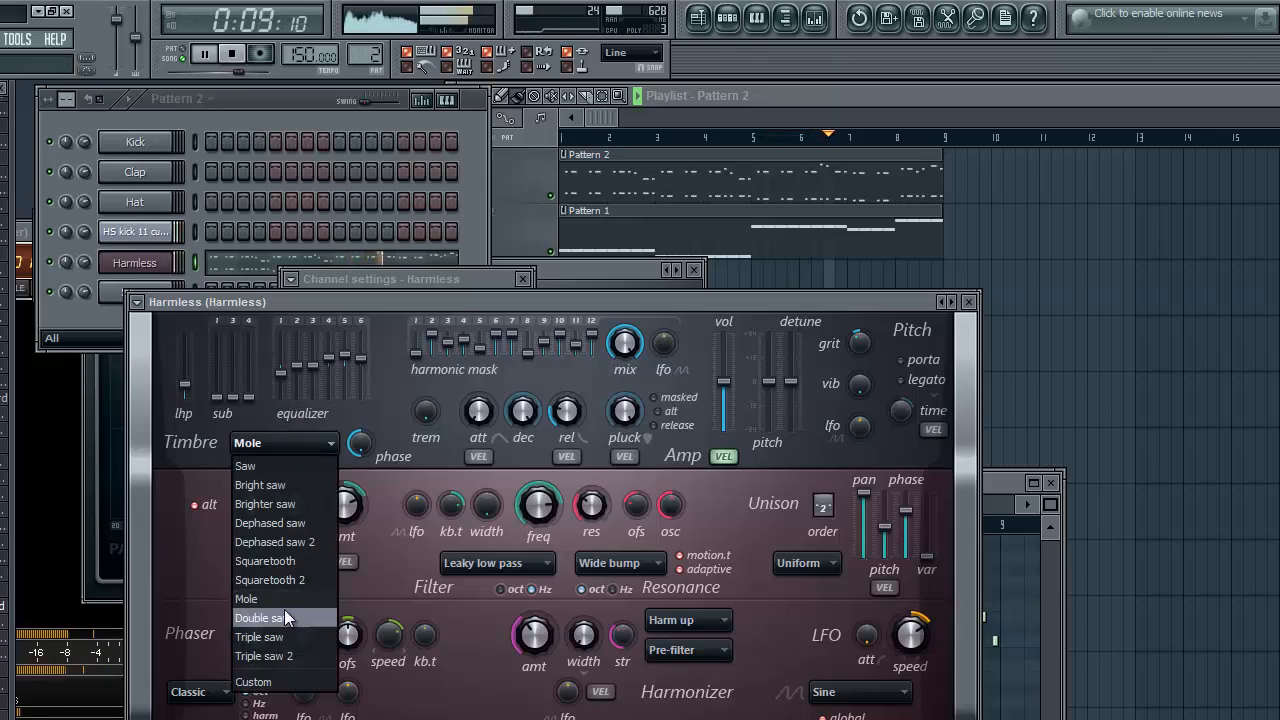
pyautogui.click(284, 617)
pyautogui.click(284, 443)
pyautogui.click(261, 637)
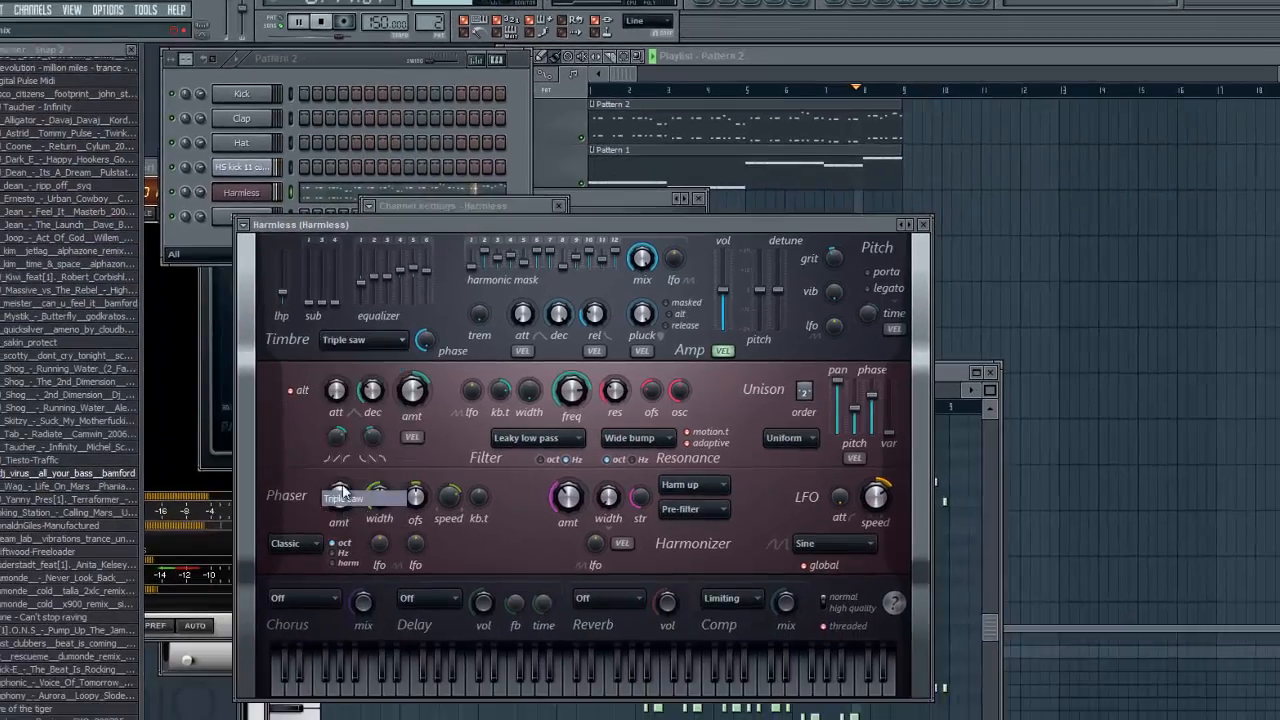
pyautogui.click(362, 339)
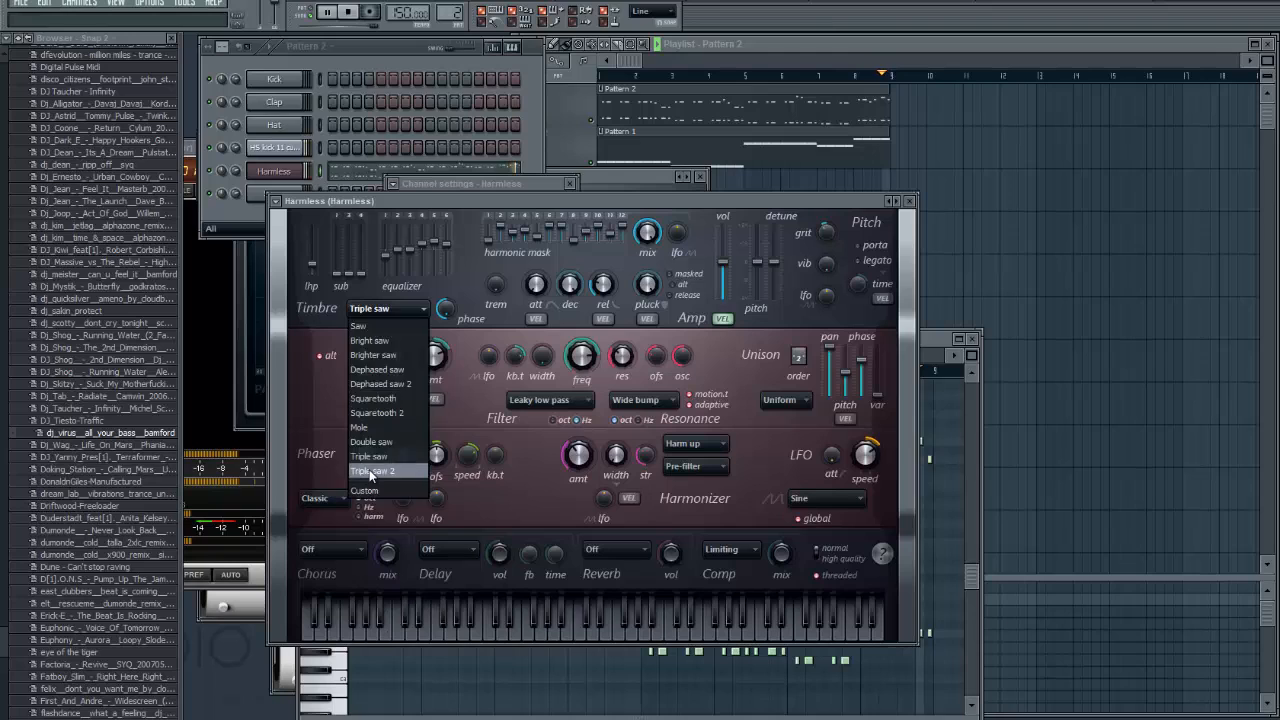
pyautogui.click(370, 471)
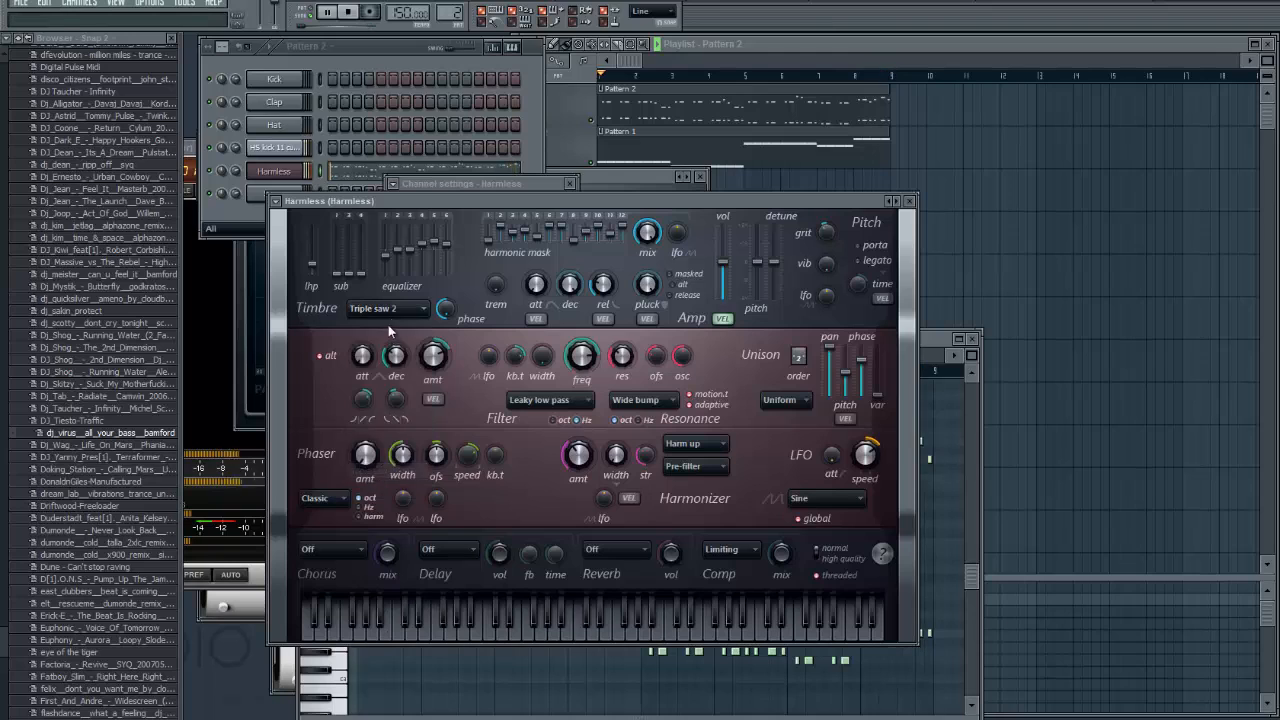
pyautogui.click(389, 311)
pyautogui.click(387, 325)
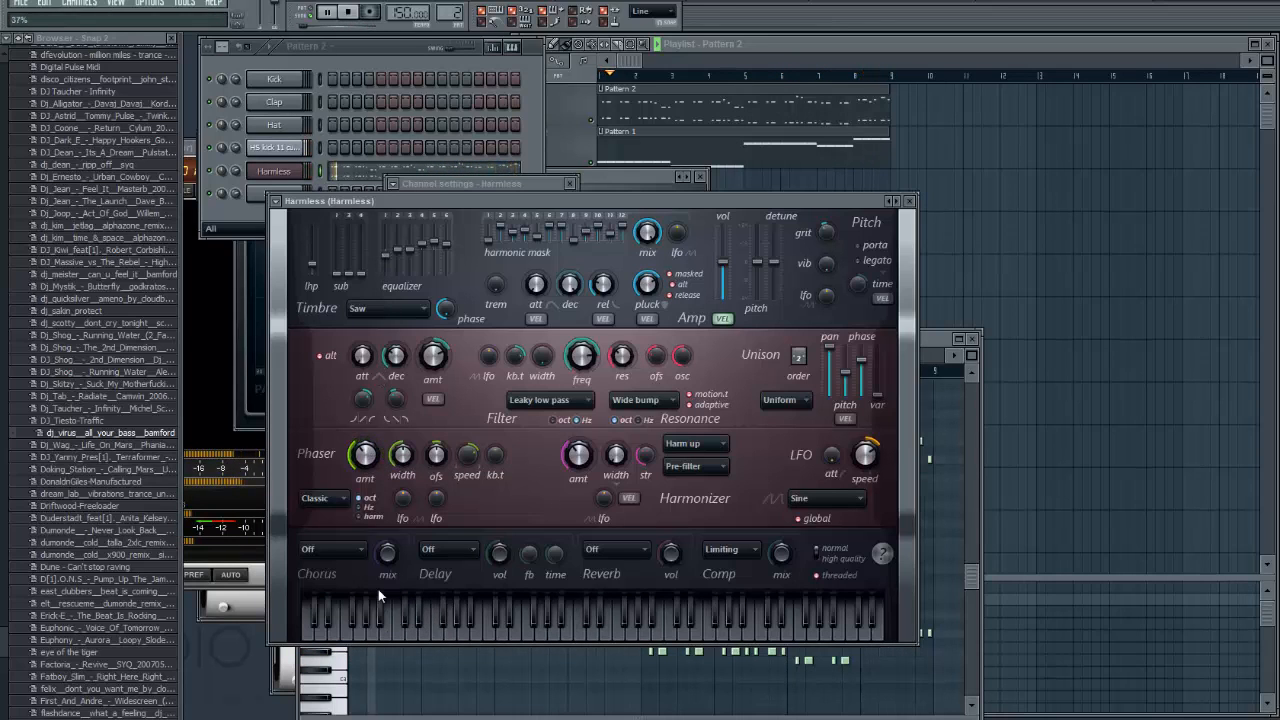
# - Set the phaser type to Eggs and try the Blurred and Classic unison types before restoring Uniform
pyautogui.click(340, 499)
pyautogui.click(314, 546)
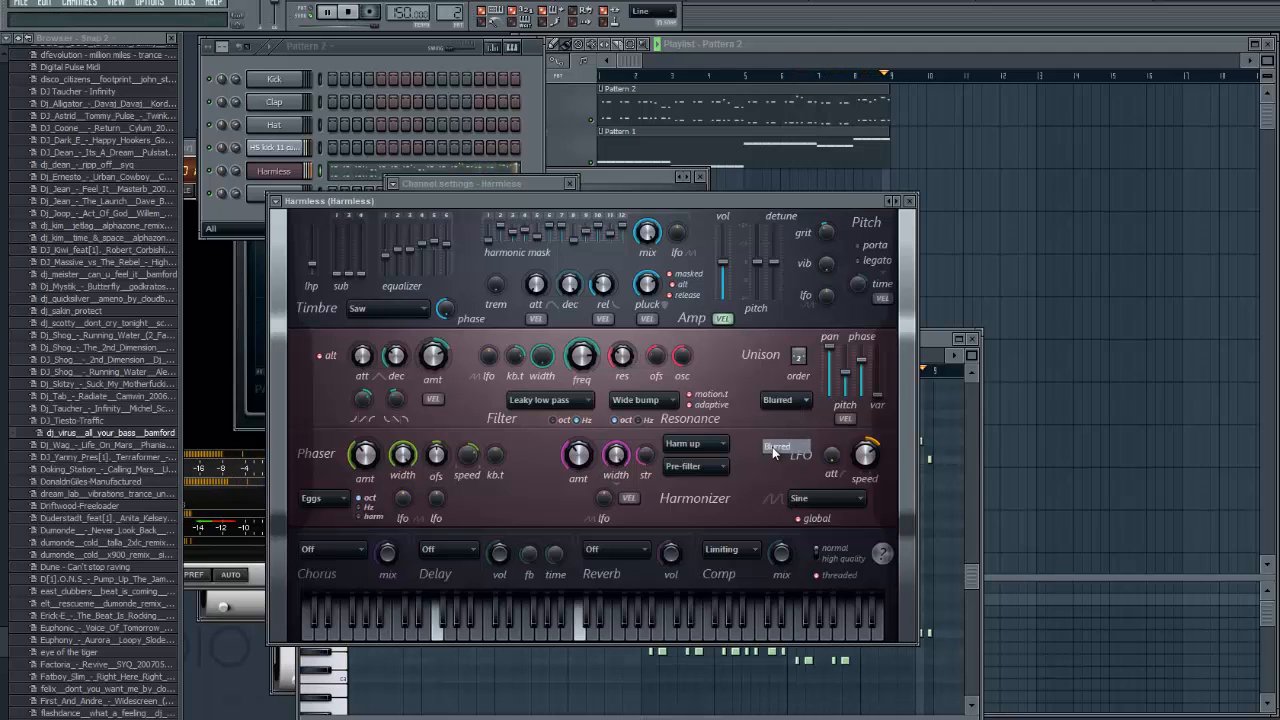
pyautogui.click(788, 446)
pyautogui.click(776, 419)
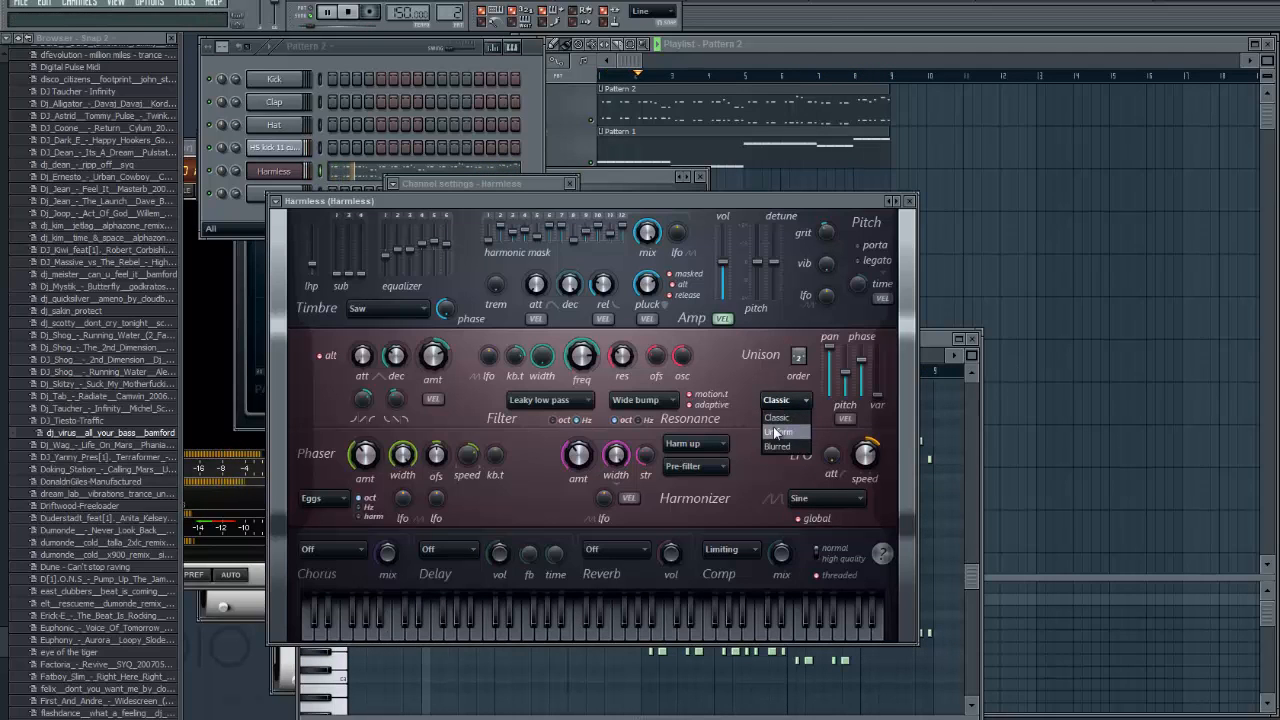
pyautogui.click(776, 432)
# - Try the Oct up harmonizer mode and restore Harm up
pyautogui.click(709, 449)
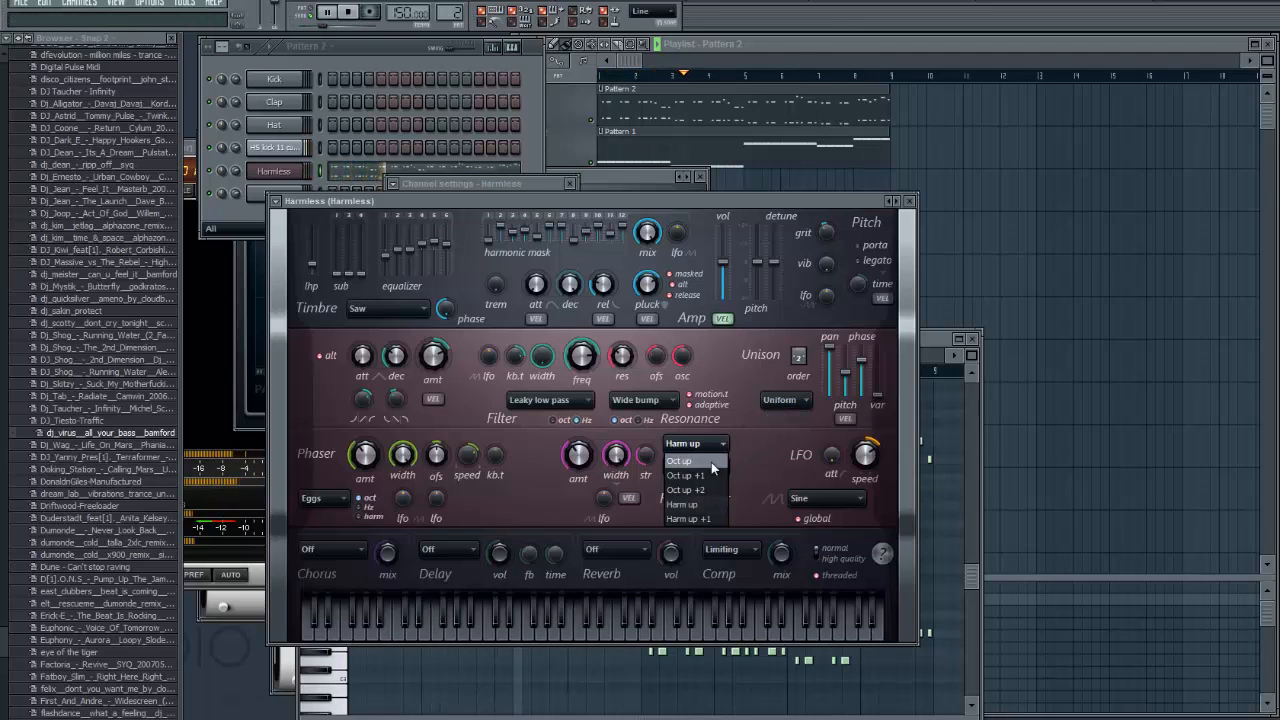
pyautogui.click(711, 461)
pyautogui.click(705, 445)
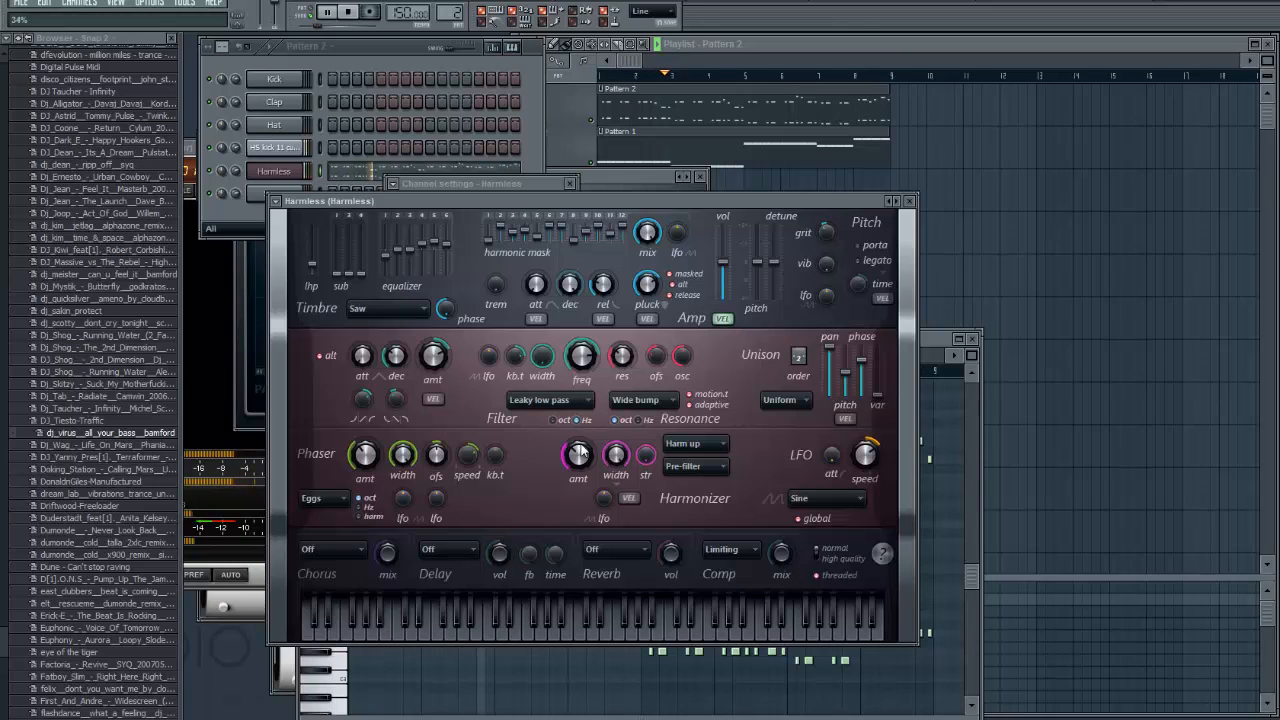
# - Try the Deep phaser type and set the phaser to Condom
pyautogui.click(313, 498)
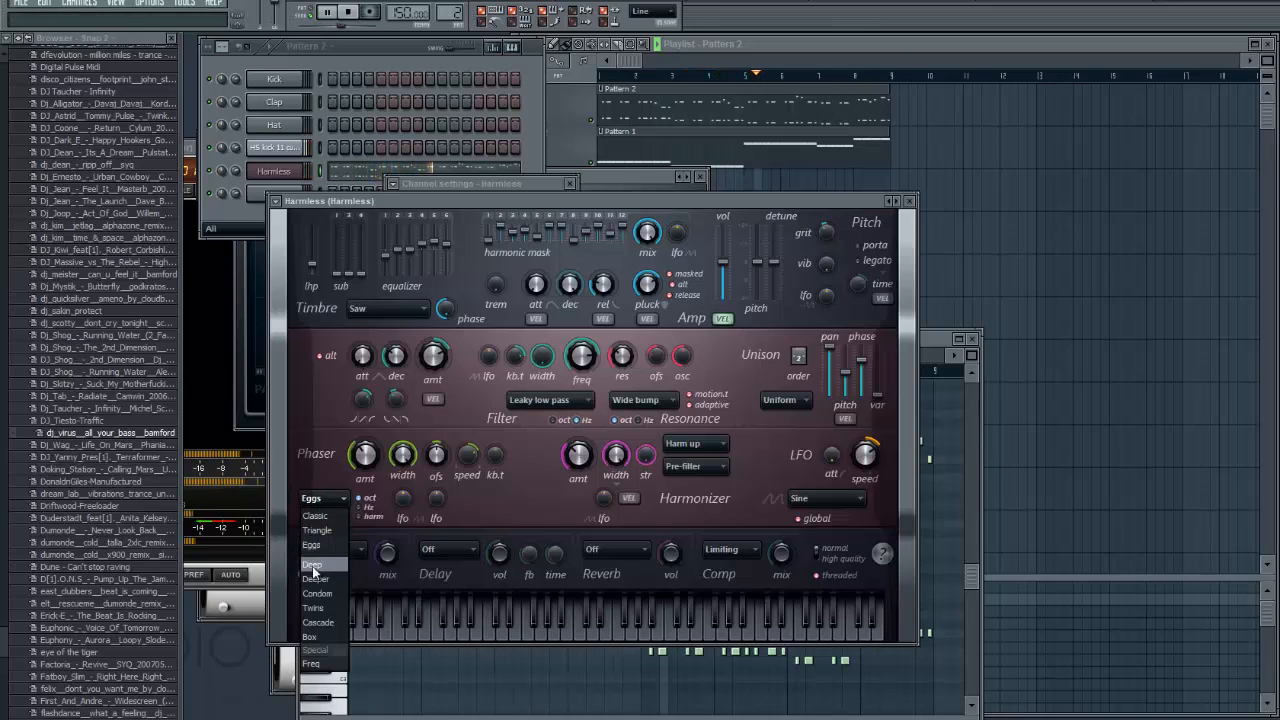
pyautogui.click(313, 566)
pyautogui.click(313, 498)
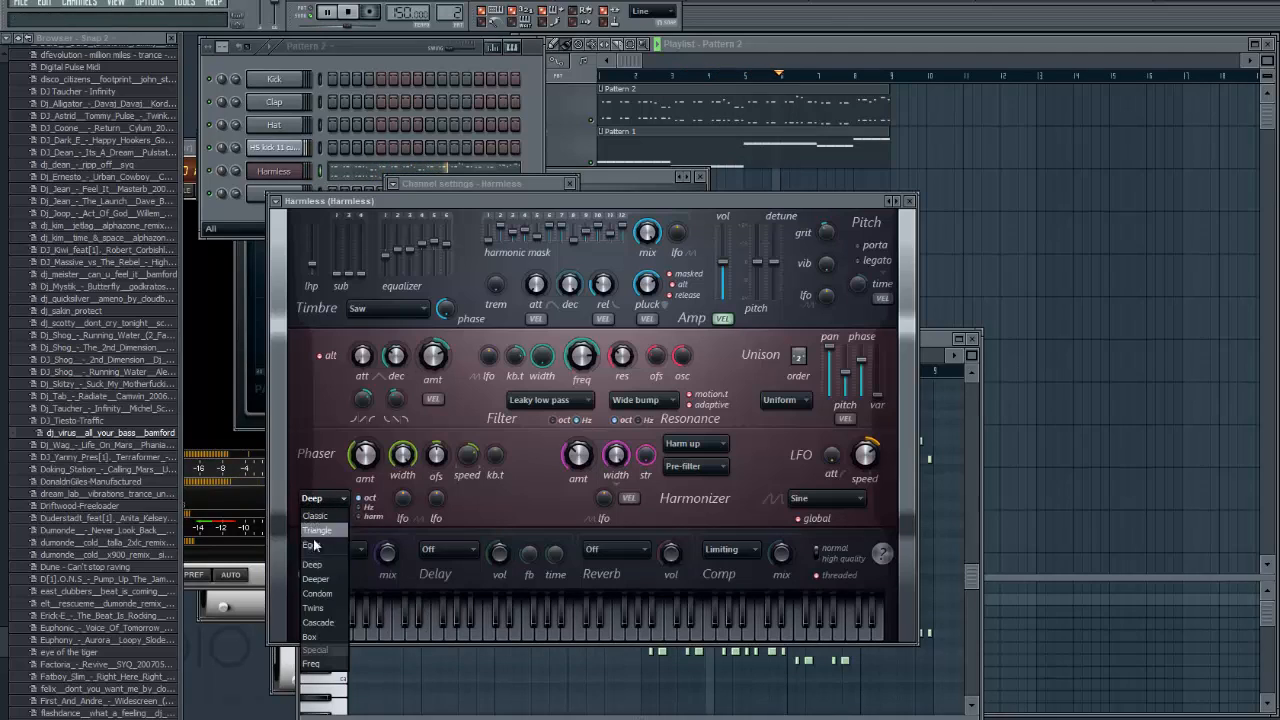
pyautogui.click(318, 593)
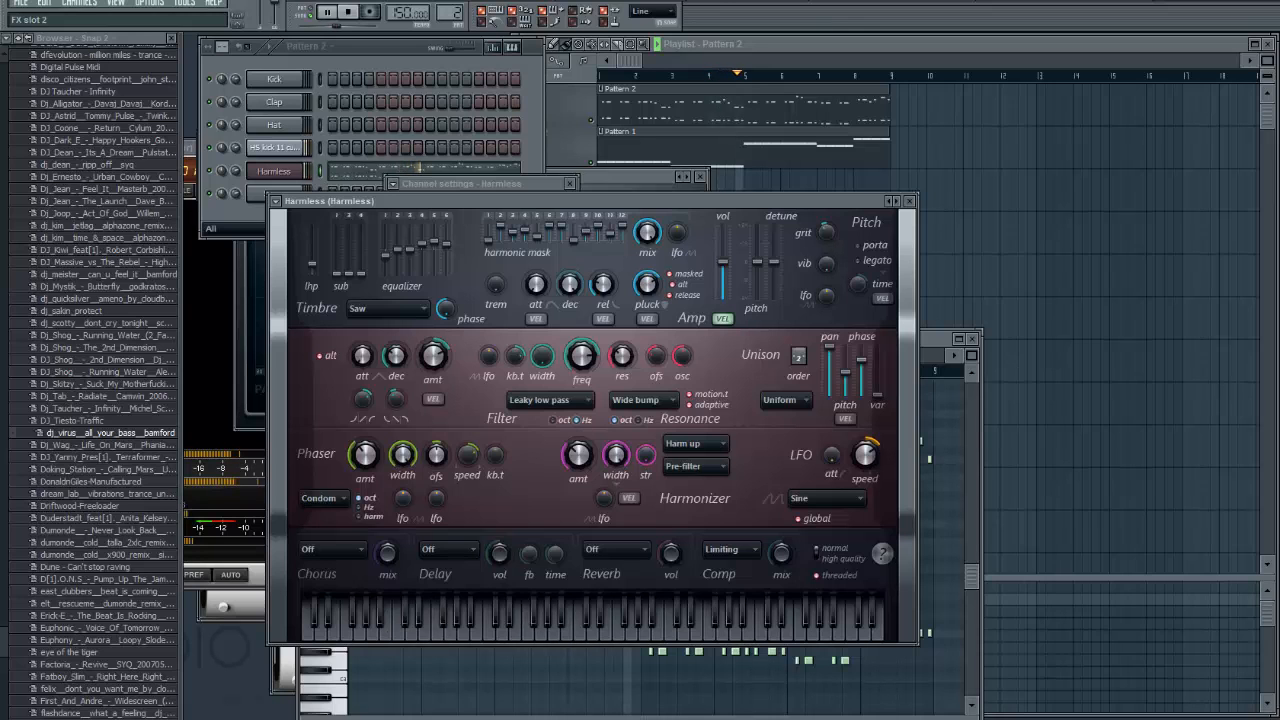
# - Reopen the Parametric EQ 2 on the Harmless channel and lower band 4 slightly
pyautogui.click(1278, 285)
pyautogui.click(1278, 285)
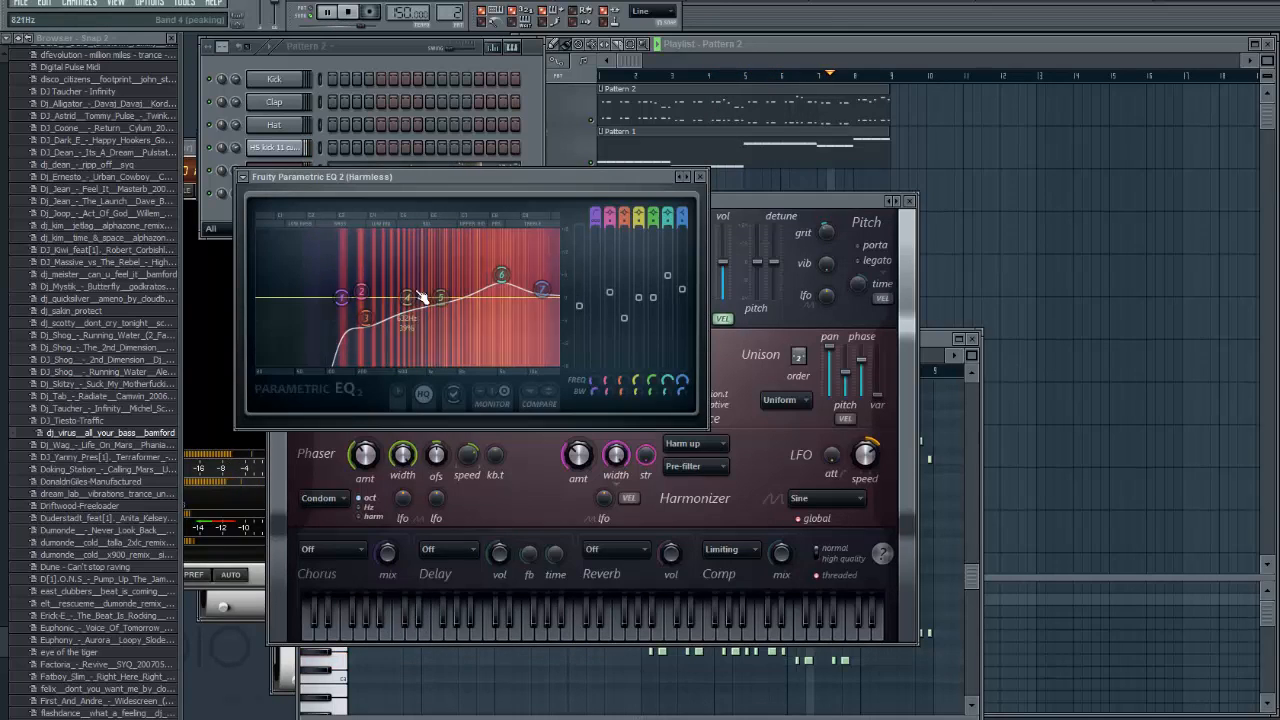
pyautogui.moveTo(417, 292); pyautogui.dragTo(420, 300)
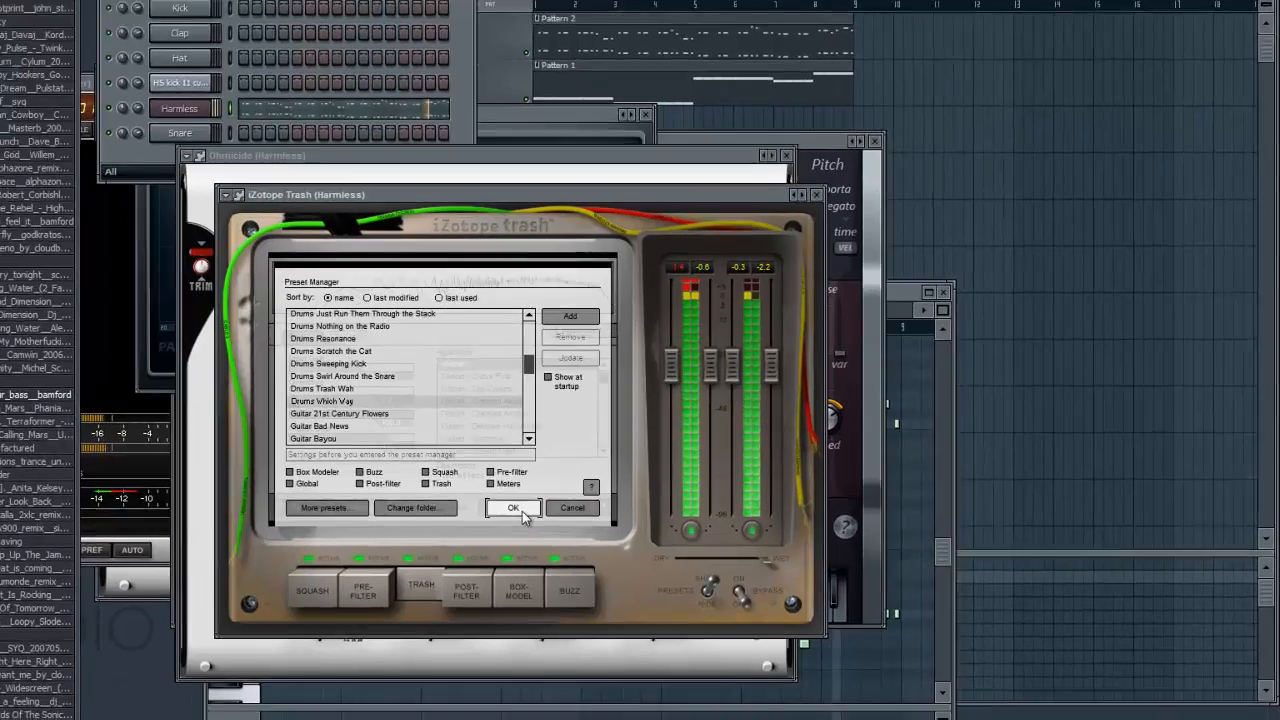
# - Turn off the Buzz, Box-Model, Post-Filter and Trash modules in iZotope Trash
pyautogui.click(579, 536)
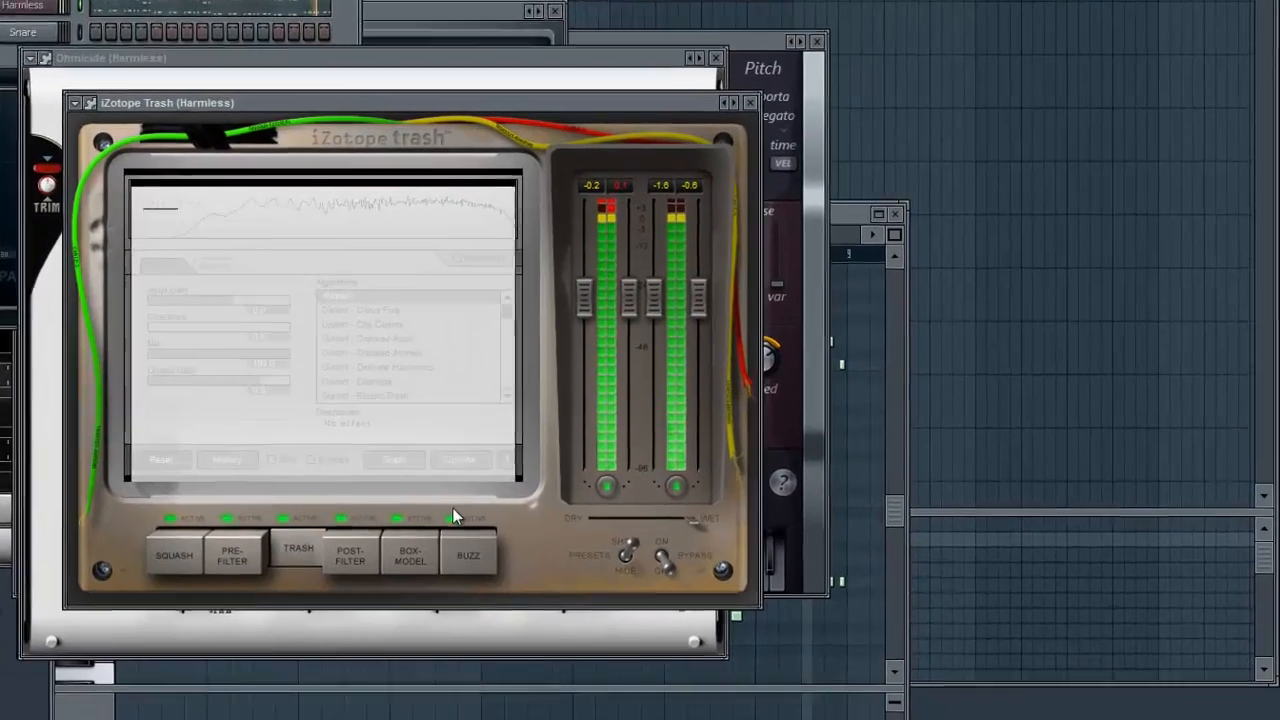
pyautogui.click(293, 502)
pyautogui.click(233, 502)
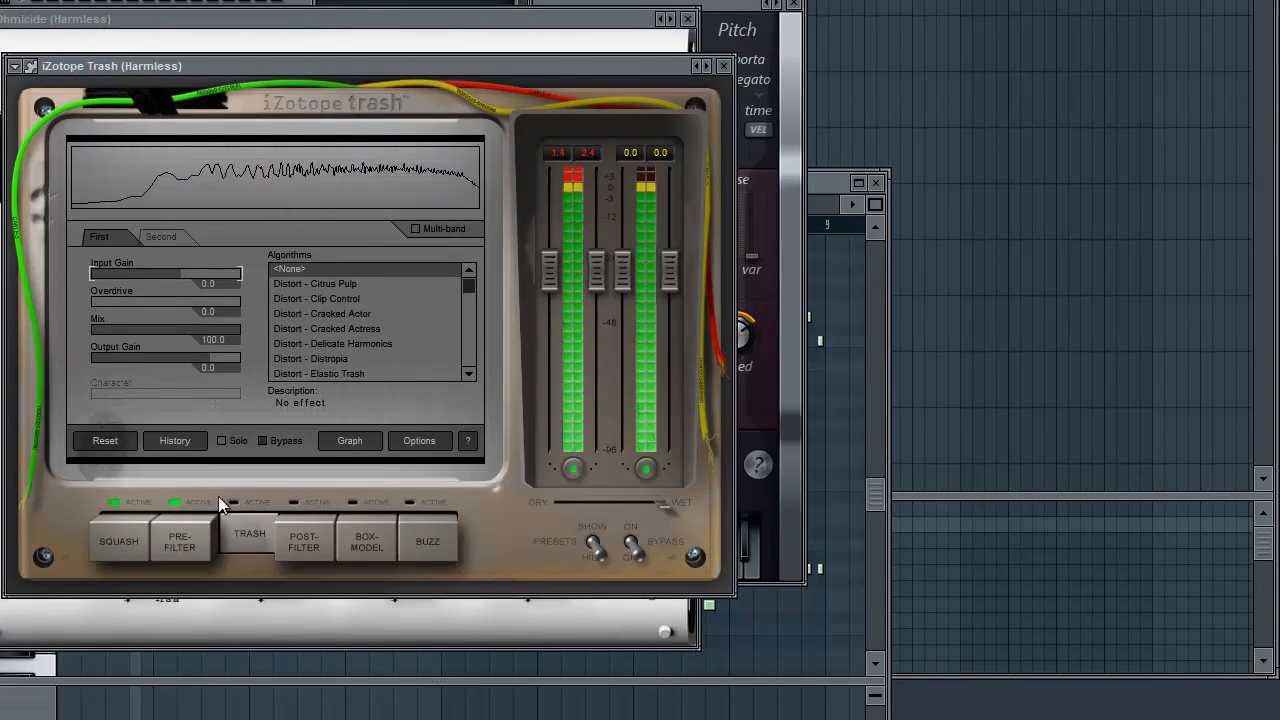
# - Open the Squash module in iZotope Trash and switch playback from the pattern to the song
pyautogui.click(175, 502)
pyautogui.click(115, 545)
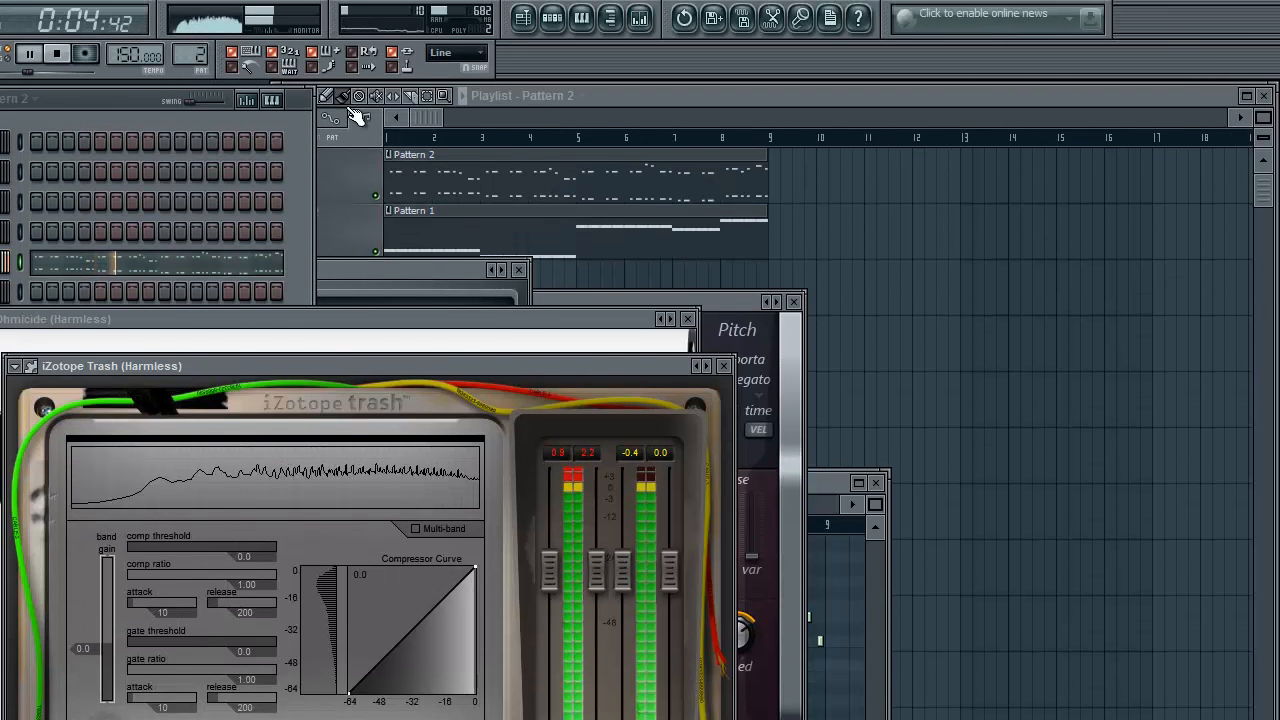
pyautogui.click(416, 119)
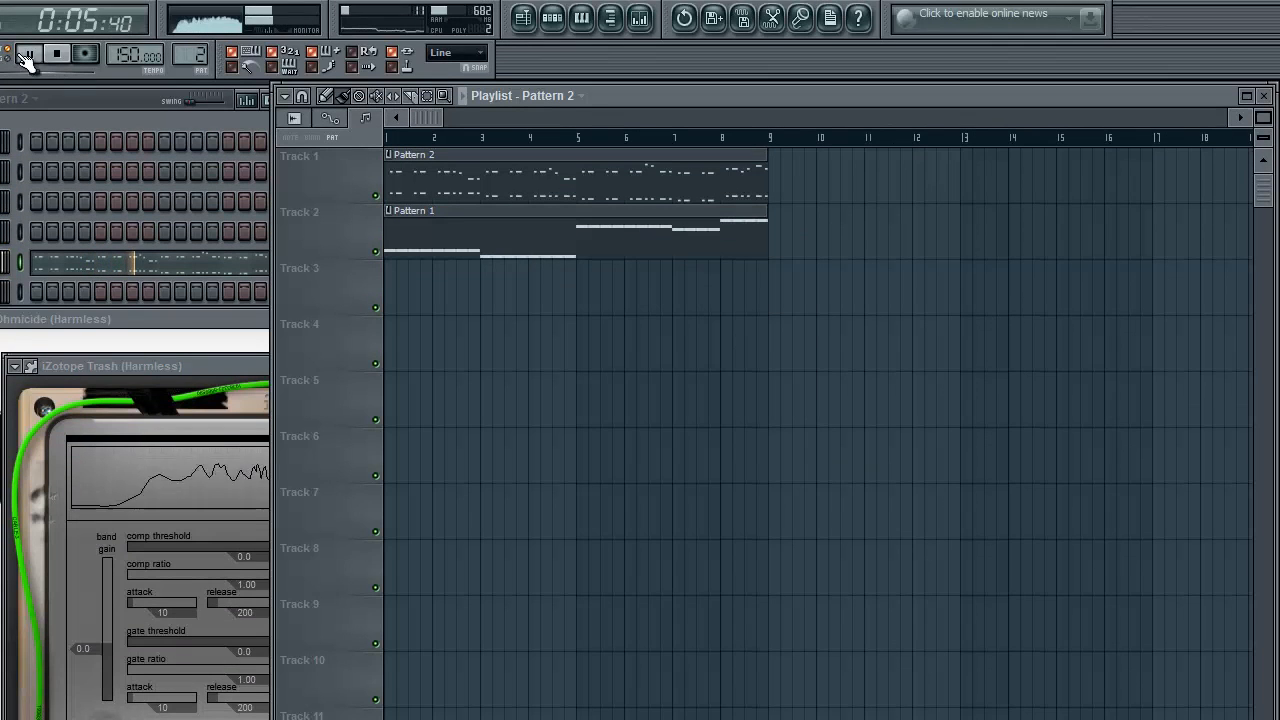
pyautogui.click(12, 57)
# - Set the Squash compressor threshold to -6.9 and the compression ratio to 3.97
pyautogui.click(223, 556)
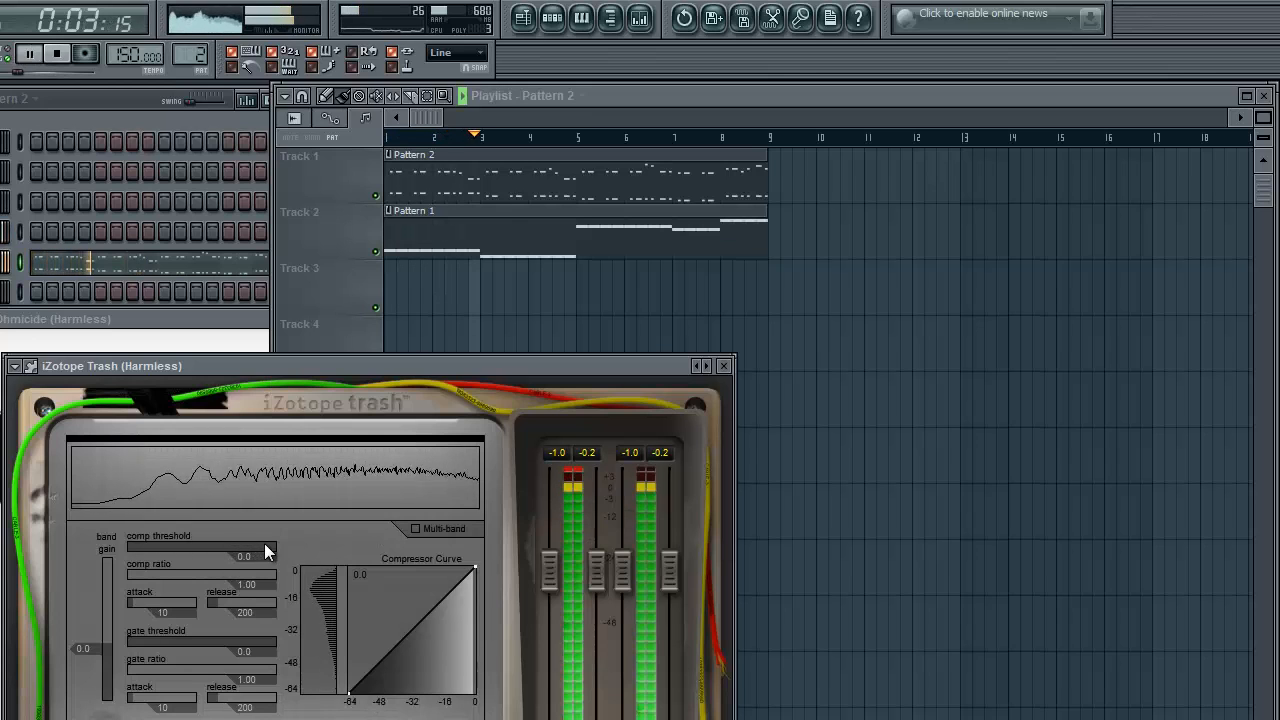
pyautogui.moveTo(267, 544); pyautogui.dragTo(258, 549)
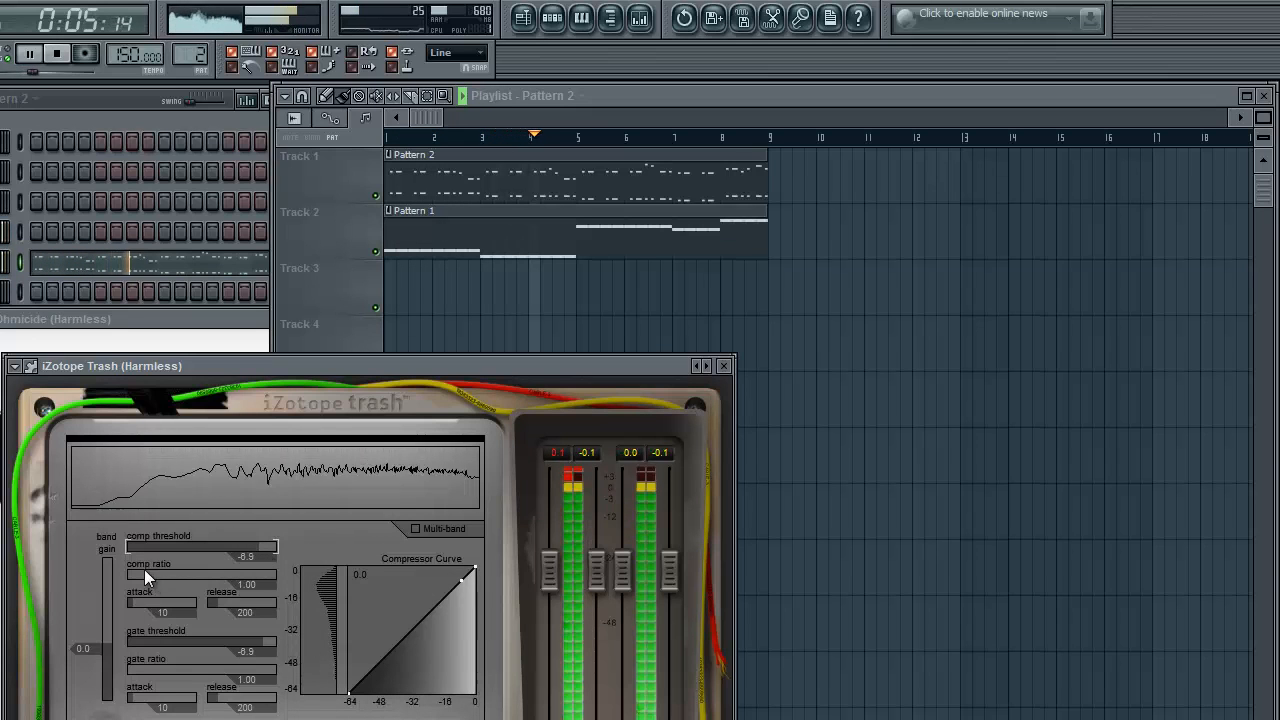
pyautogui.moveTo(144, 569); pyautogui.dragTo(188, 575)
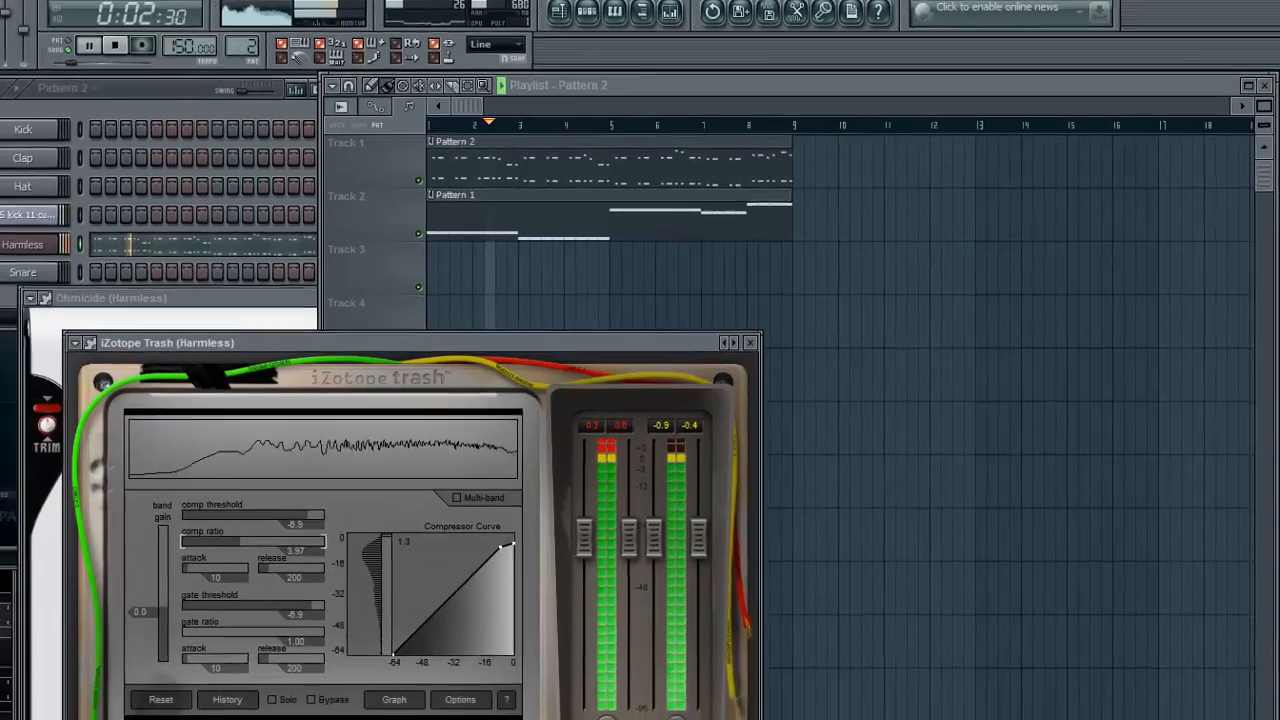
# - Audition lowpass types on the Pre-Filter's high-frequency node, set it to Saturated LP and lower its cutoff to about 9.2 kHz
pyautogui.click(367, 660)
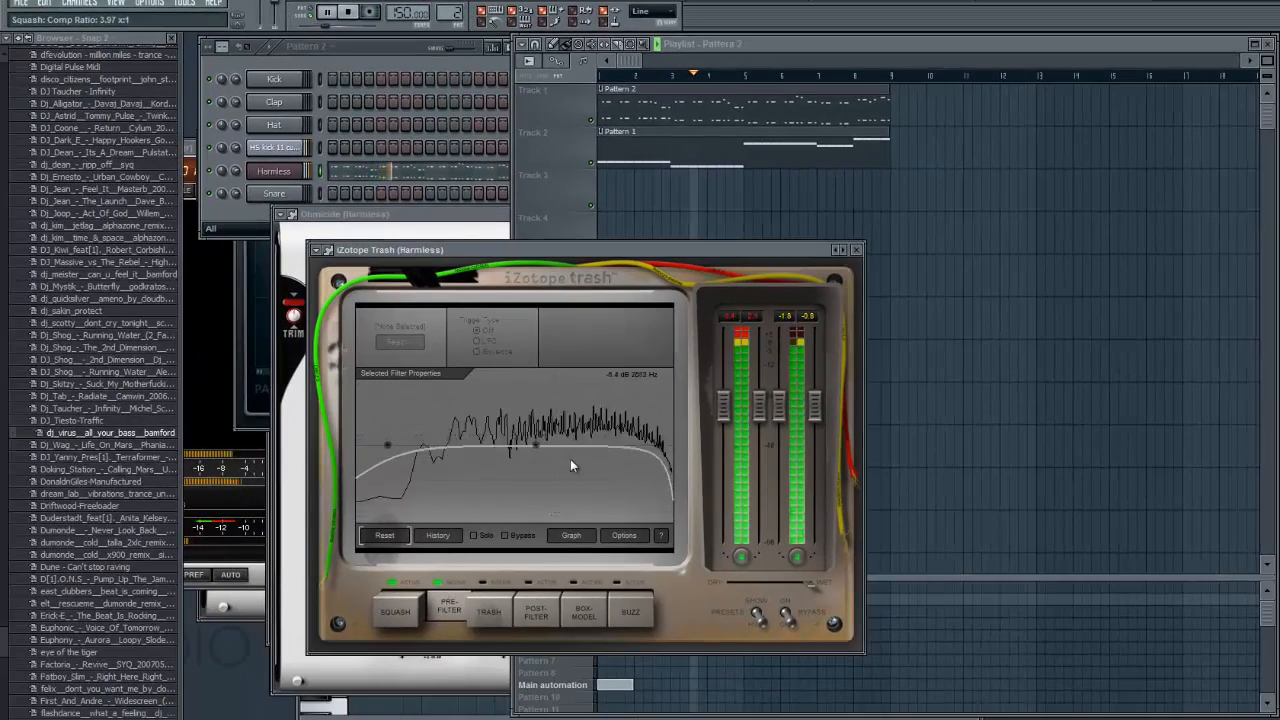
pyautogui.click(657, 449)
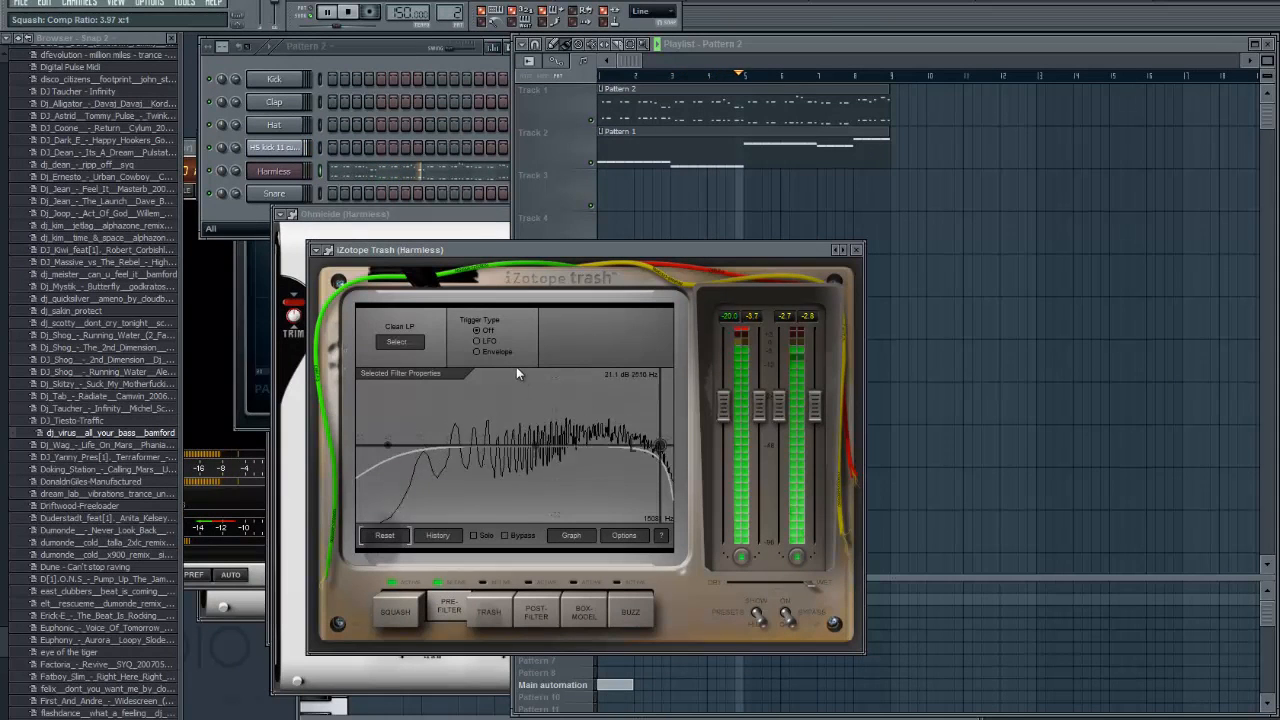
pyautogui.click(399, 344)
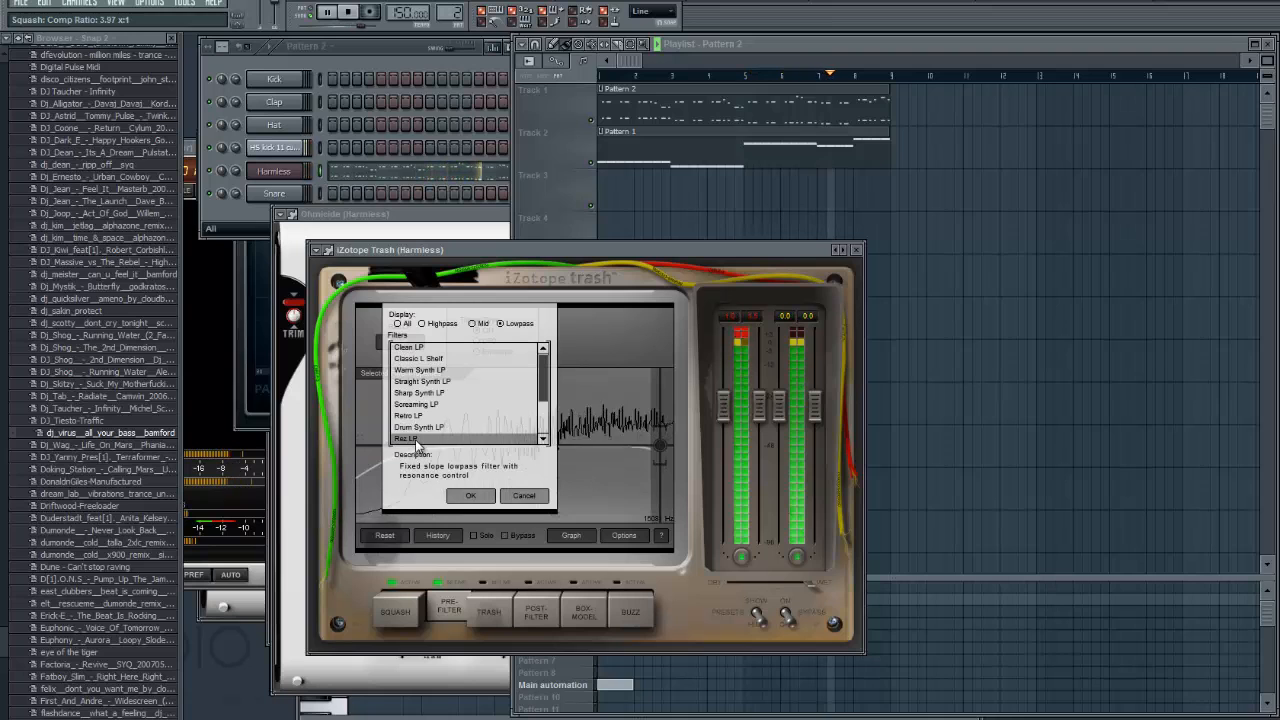
pyautogui.click(416, 405)
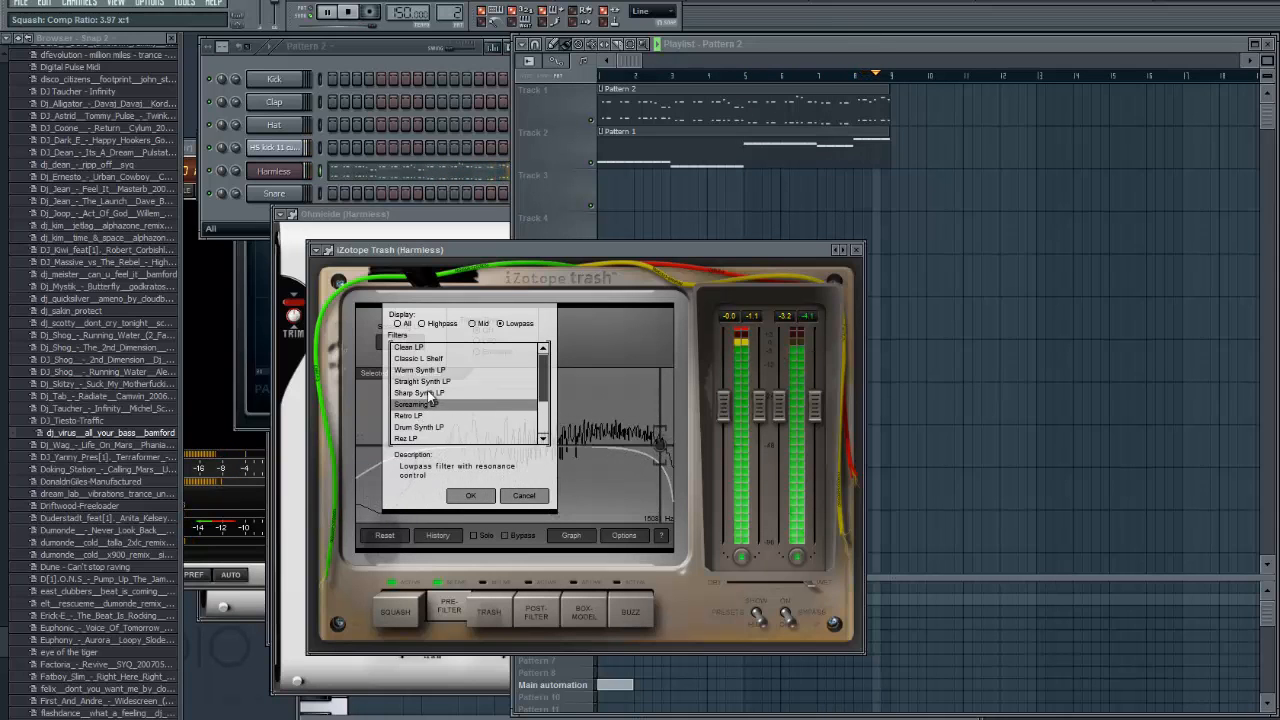
pyautogui.click(422, 393)
pyautogui.click(424, 382)
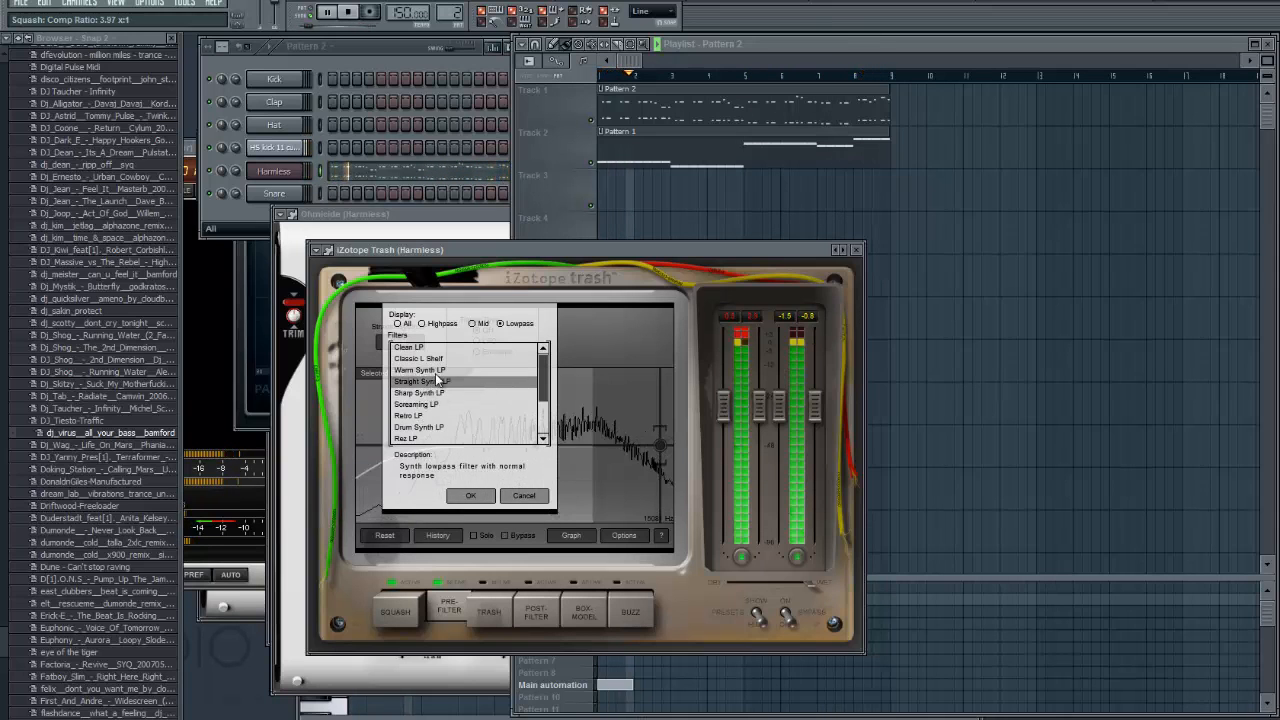
pyautogui.scroll(-2, 430, 400)
pyautogui.click(421, 394)
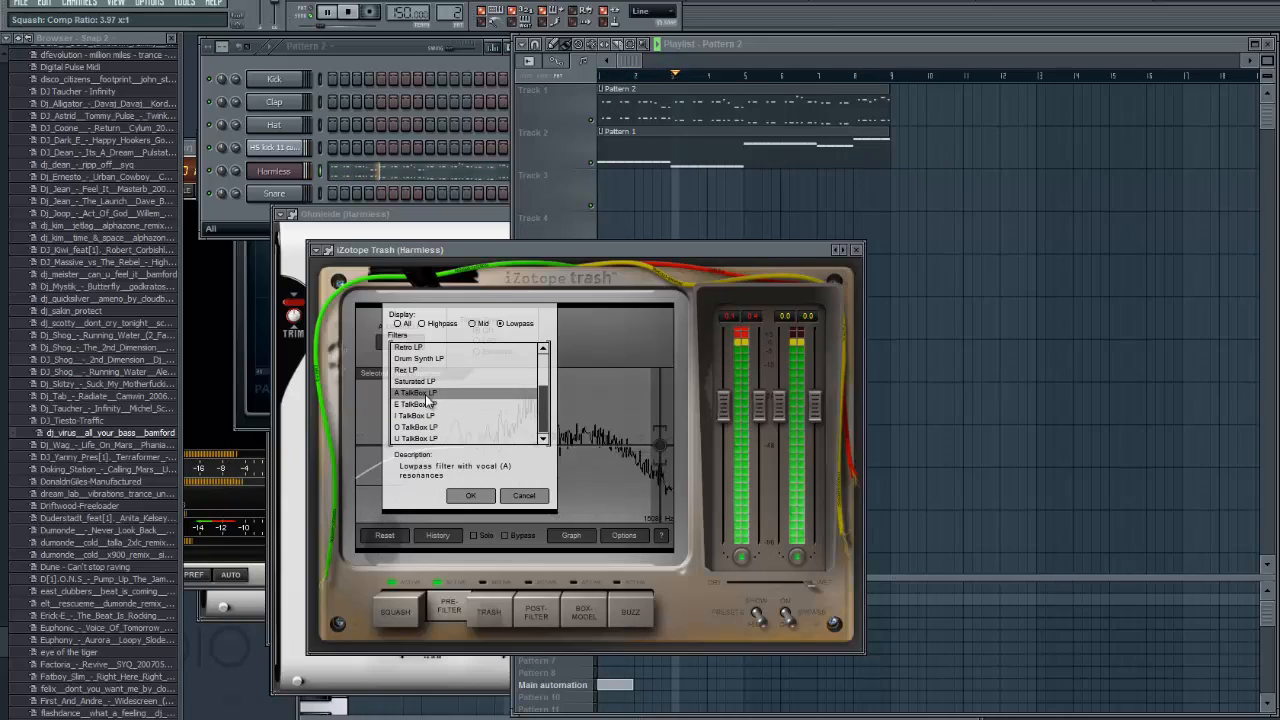
pyautogui.click(419, 371)
pyautogui.click(420, 382)
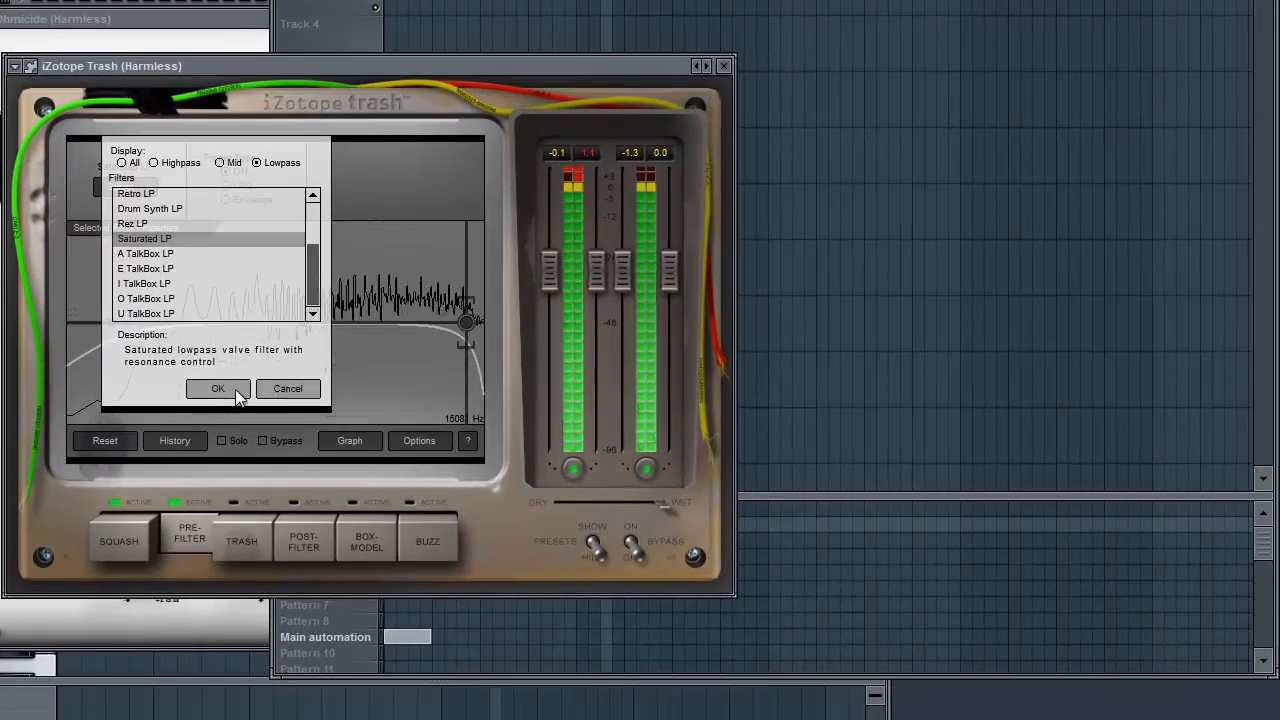
pyautogui.click(302, 424)
pyautogui.moveTo(460, 332); pyautogui.dragTo(435, 233)
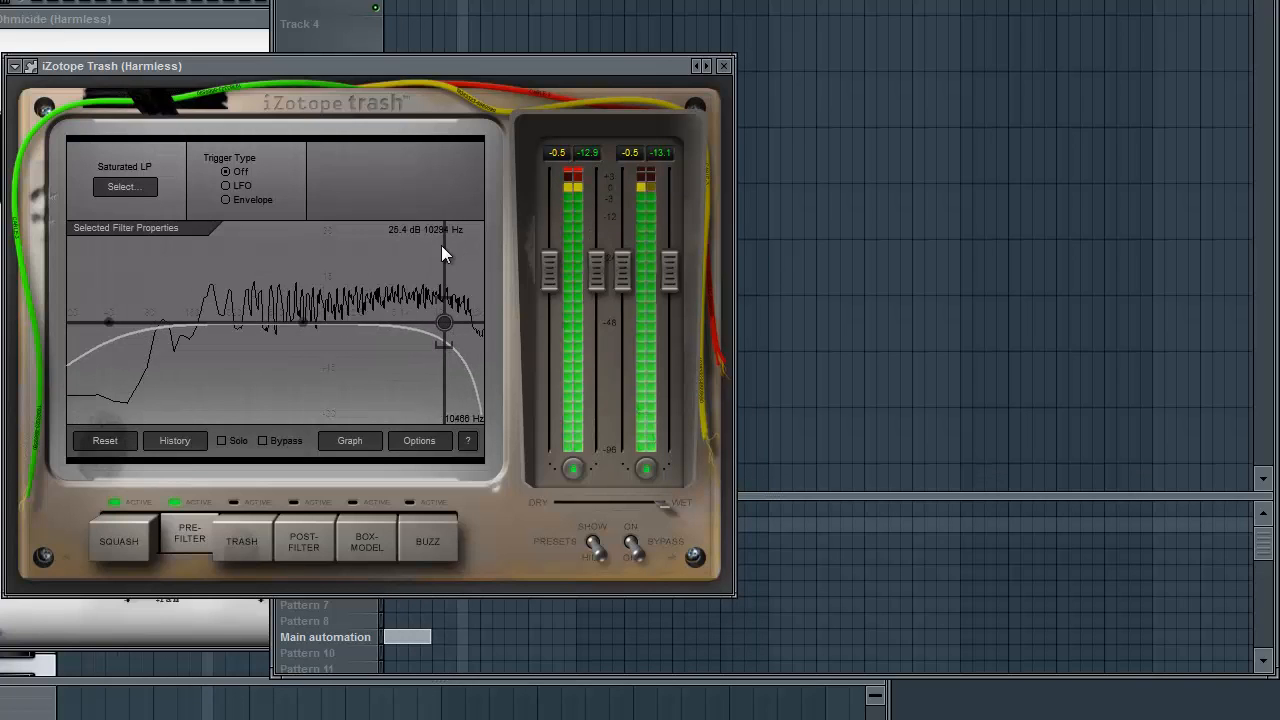
pyautogui.click(433, 249)
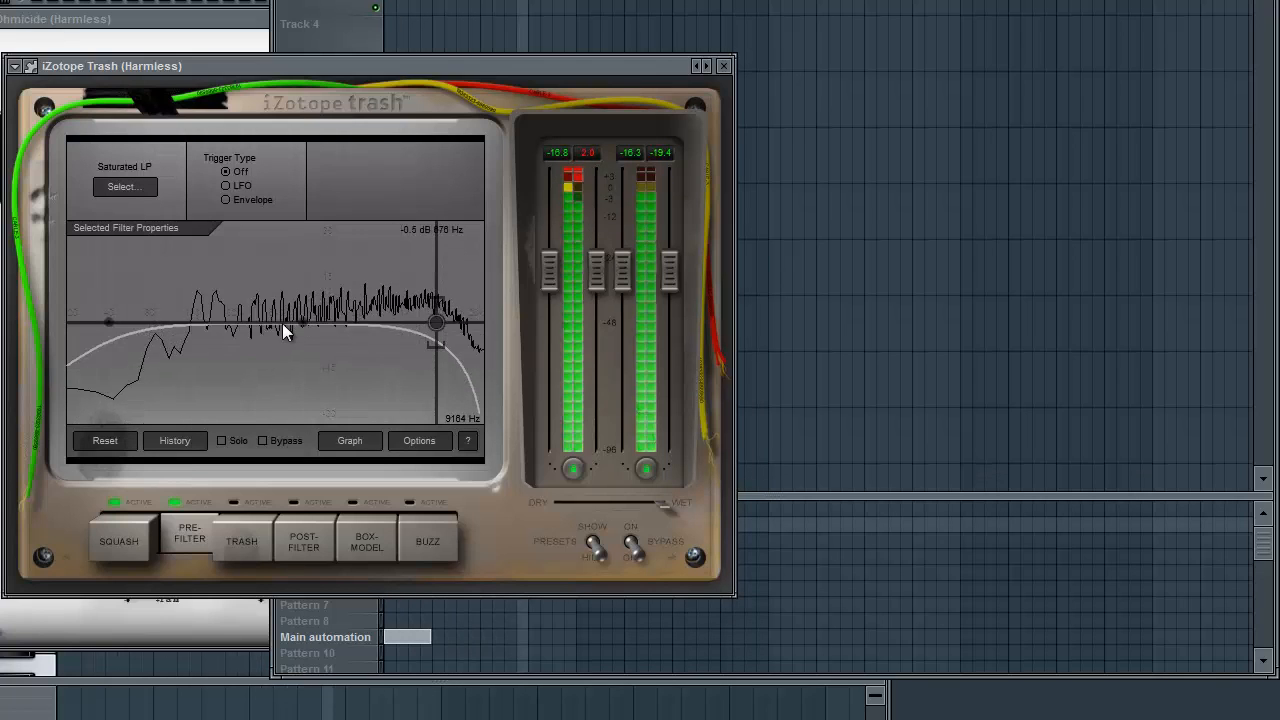
# - Try the Retro BP and Clean BP types on the Pre-Filter's mid node and restore Classic Peak
pyautogui.click(299, 321)
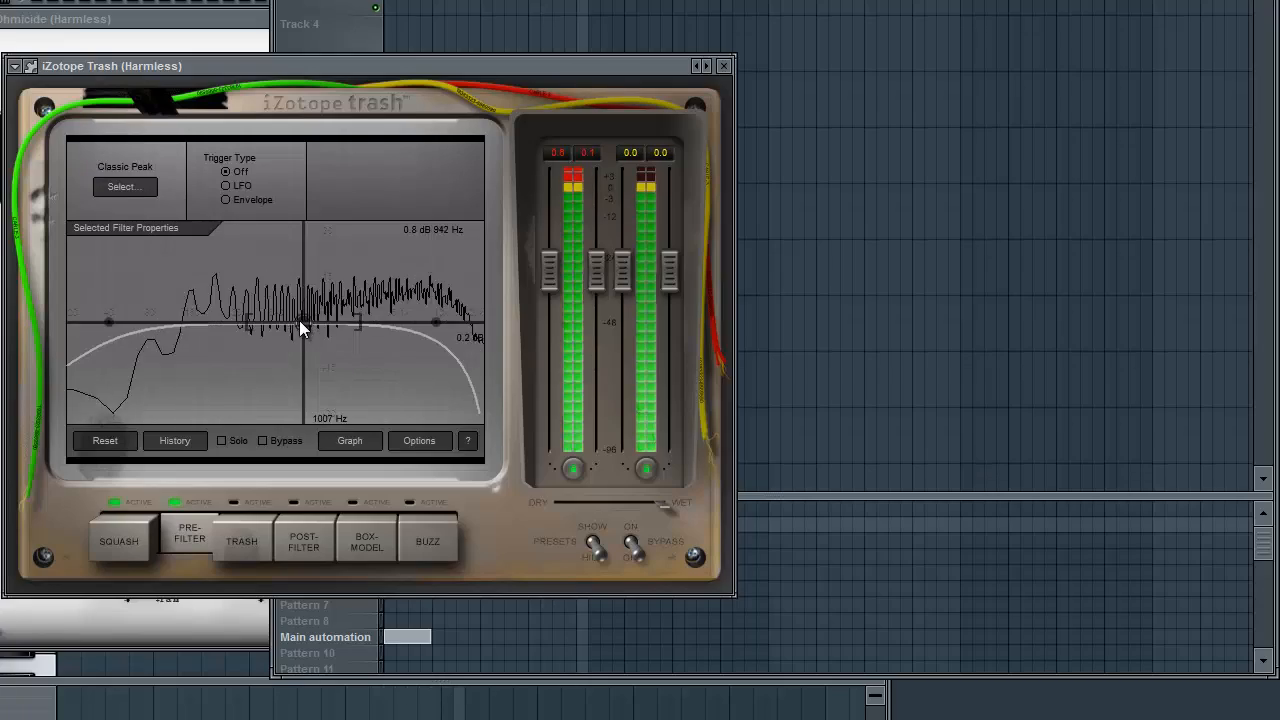
pyautogui.click(117, 189)
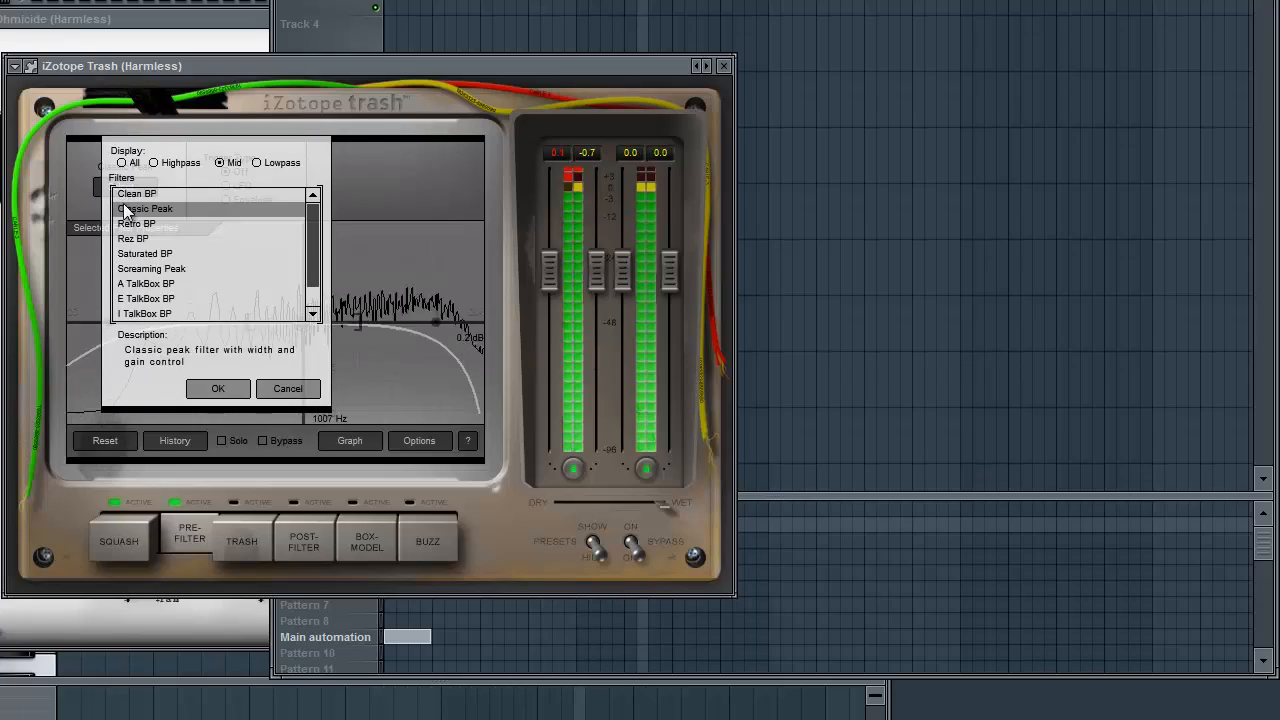
pyautogui.click(158, 226)
pyautogui.click(213, 266)
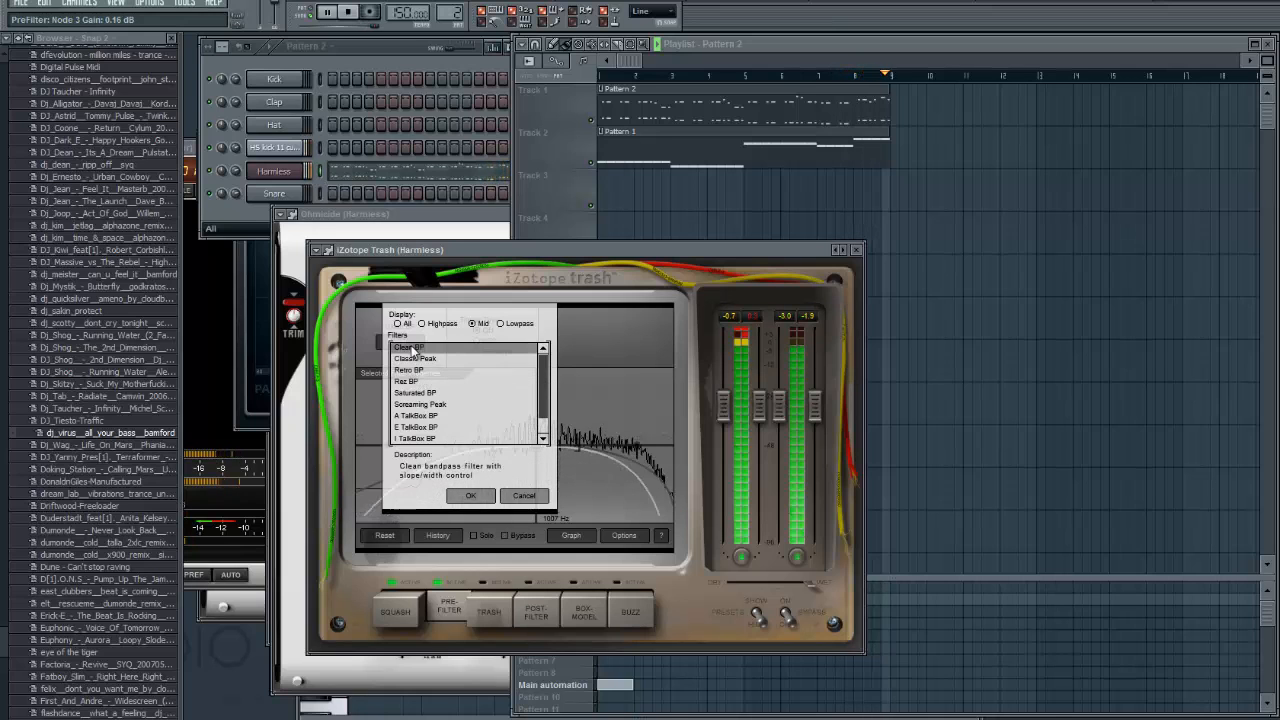
pyautogui.click(413, 359)
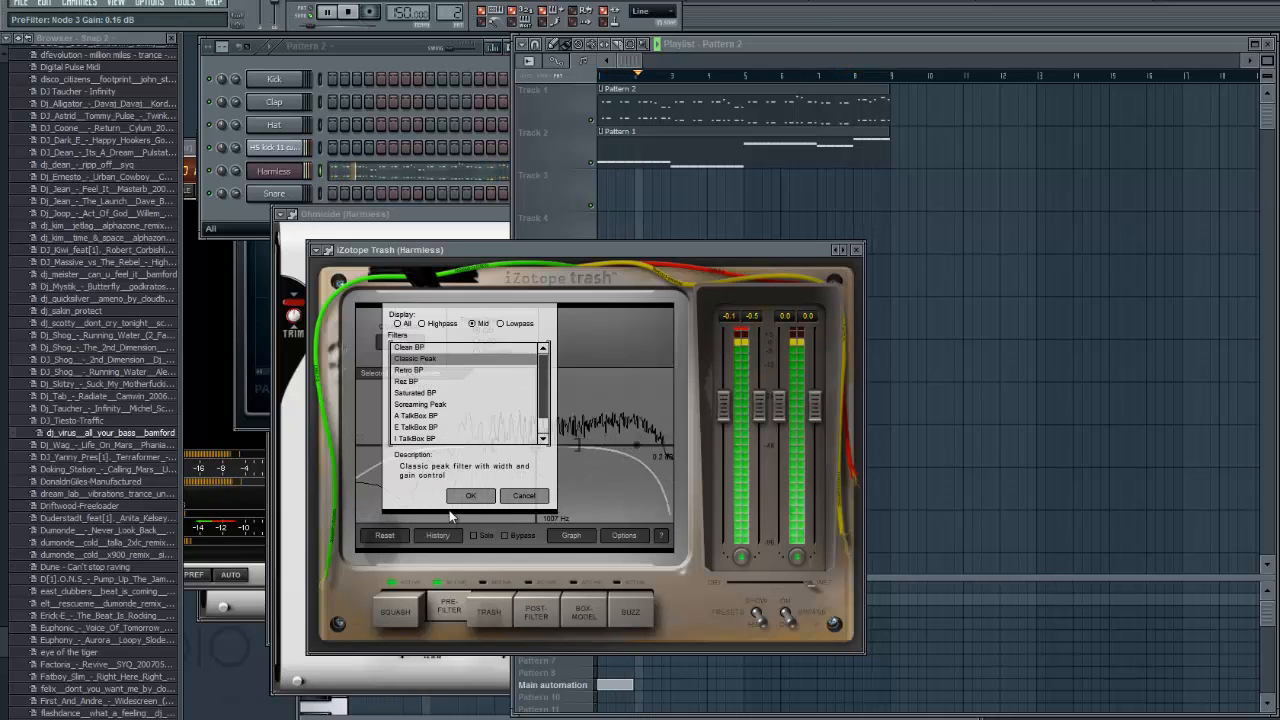
pyautogui.click(470, 495)
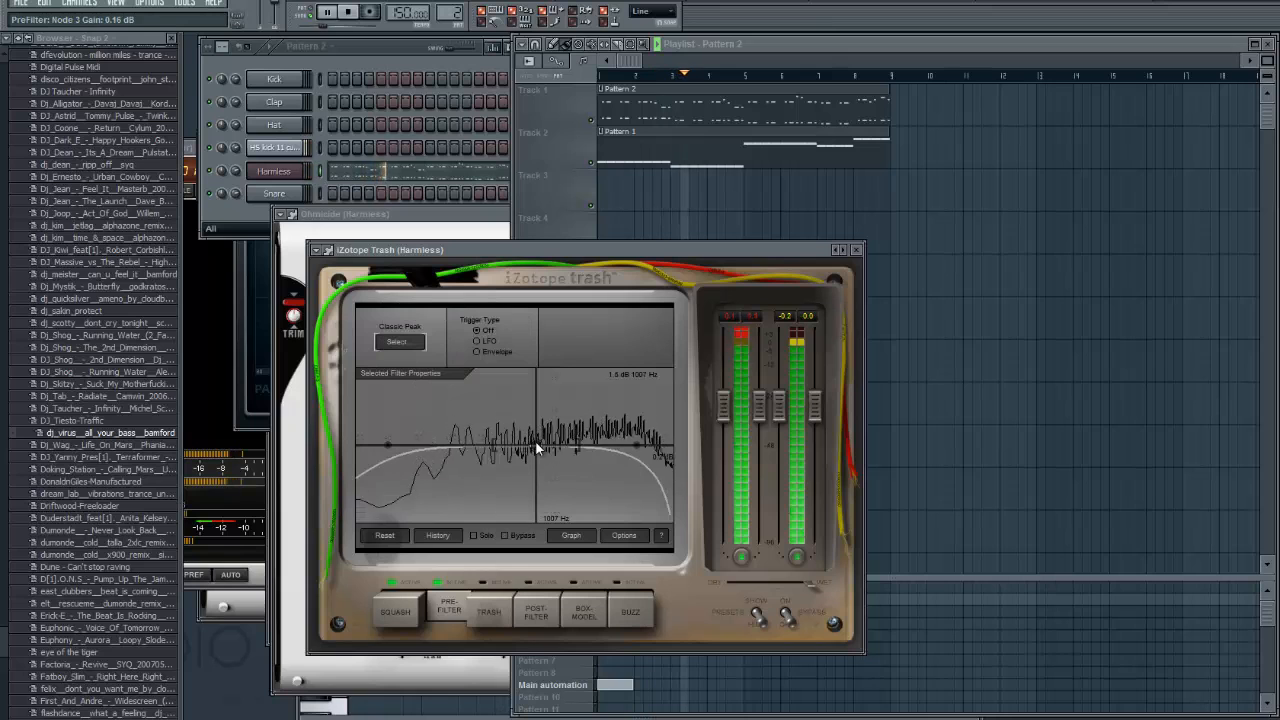
# - Boost the Pre-Filter's mid peak slightly and raise the Clean HP node's cutoff to about 105 Hz
pyautogui.moveTo(535, 443)
pyautogui.mouseDown()
pyautogui.moveTo(541, 362)
pyautogui.moveTo(530, 439)
pyautogui.moveTo(545, 414)
pyautogui.moveTo(586, 412)
pyautogui.moveTo(544, 425)
pyautogui.mouseUp()
pyautogui.moveTo(388, 444); pyautogui.dragTo(426, 446)
# - Set the Saturated LP node's resonance to about 0.50 and move its cutoff to about 9.9 kHz
pyautogui.moveTo(636, 445)
pyautogui.mouseDown()
pyautogui.moveTo(661, 447)
pyautogui.moveTo(637, 446)
pyautogui.mouseUp()
pyautogui.click(635, 430)
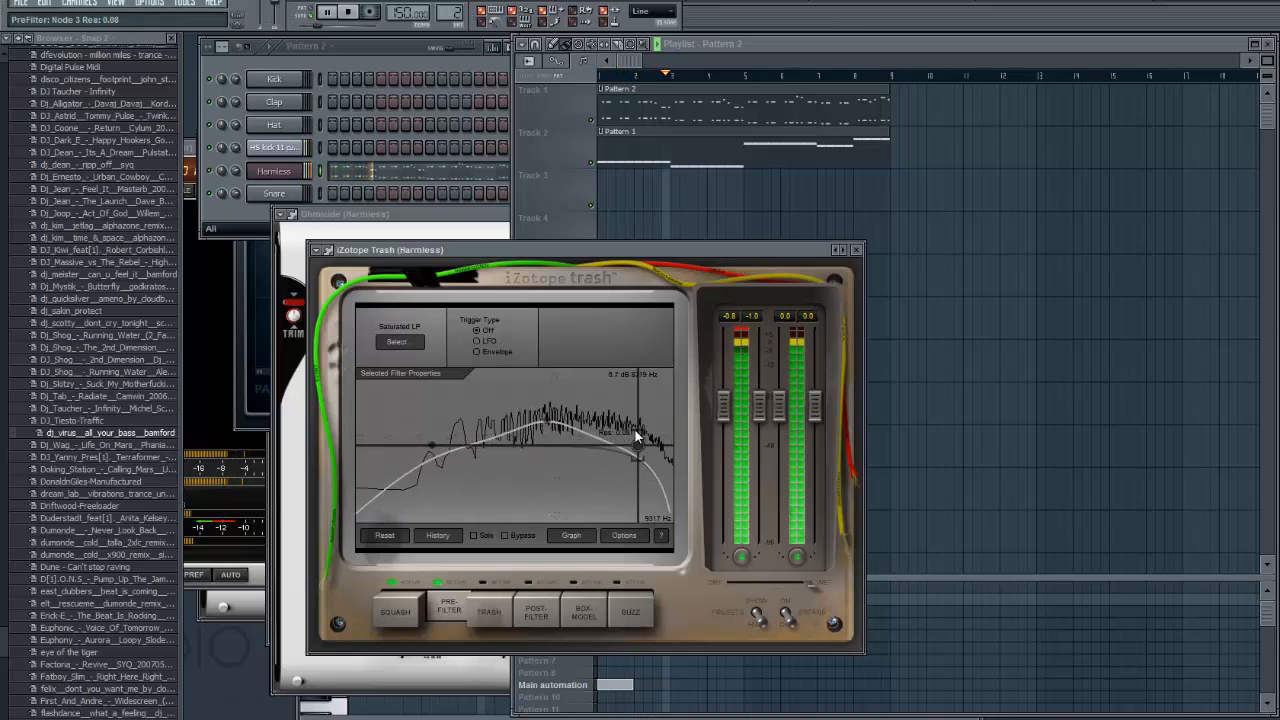
pyautogui.scroll(4, 635, 430)
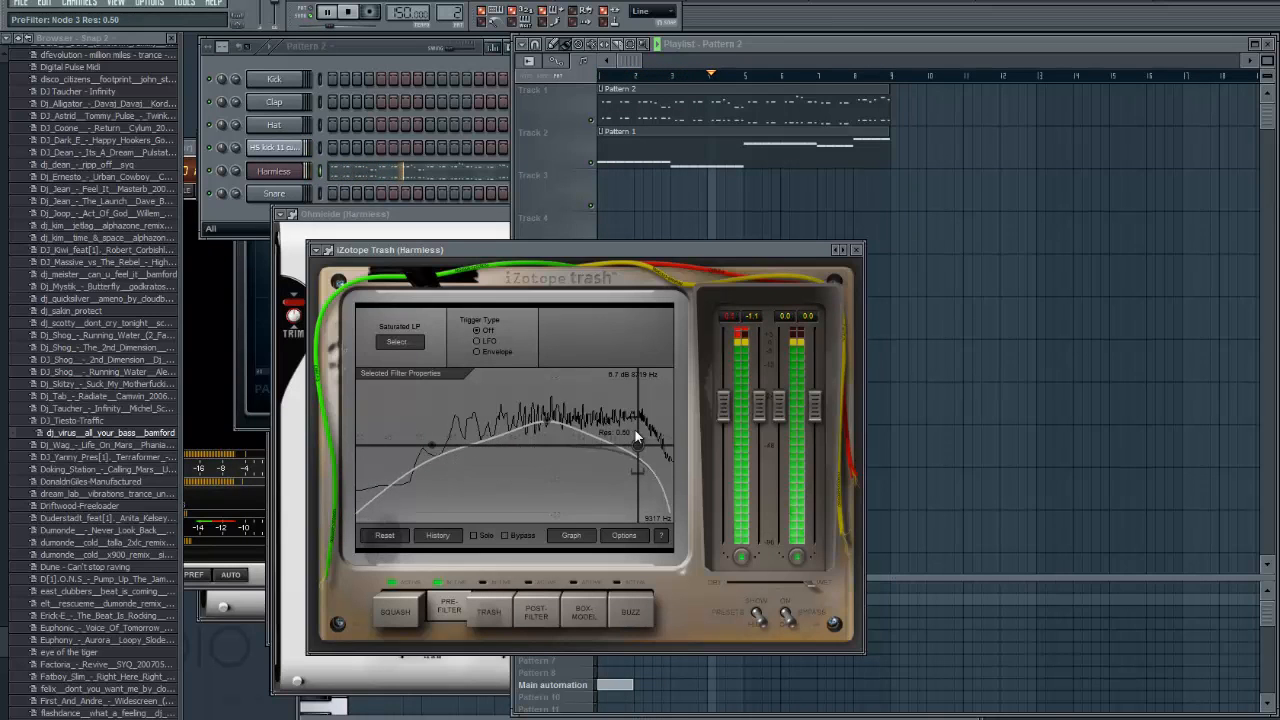
pyautogui.moveTo(635, 441); pyautogui.dragTo(641, 445)
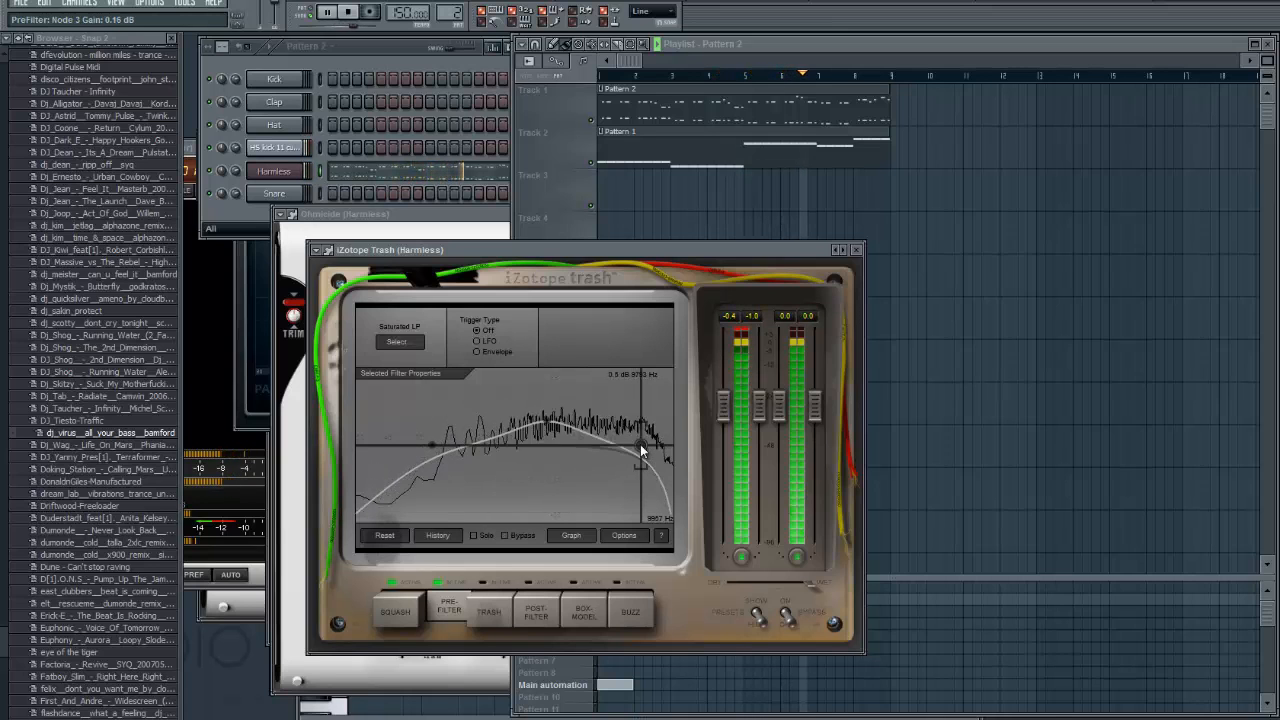
# - Try lower Q values on the Clean HP node and set its Q to 0.53
pyautogui.click(428, 447)
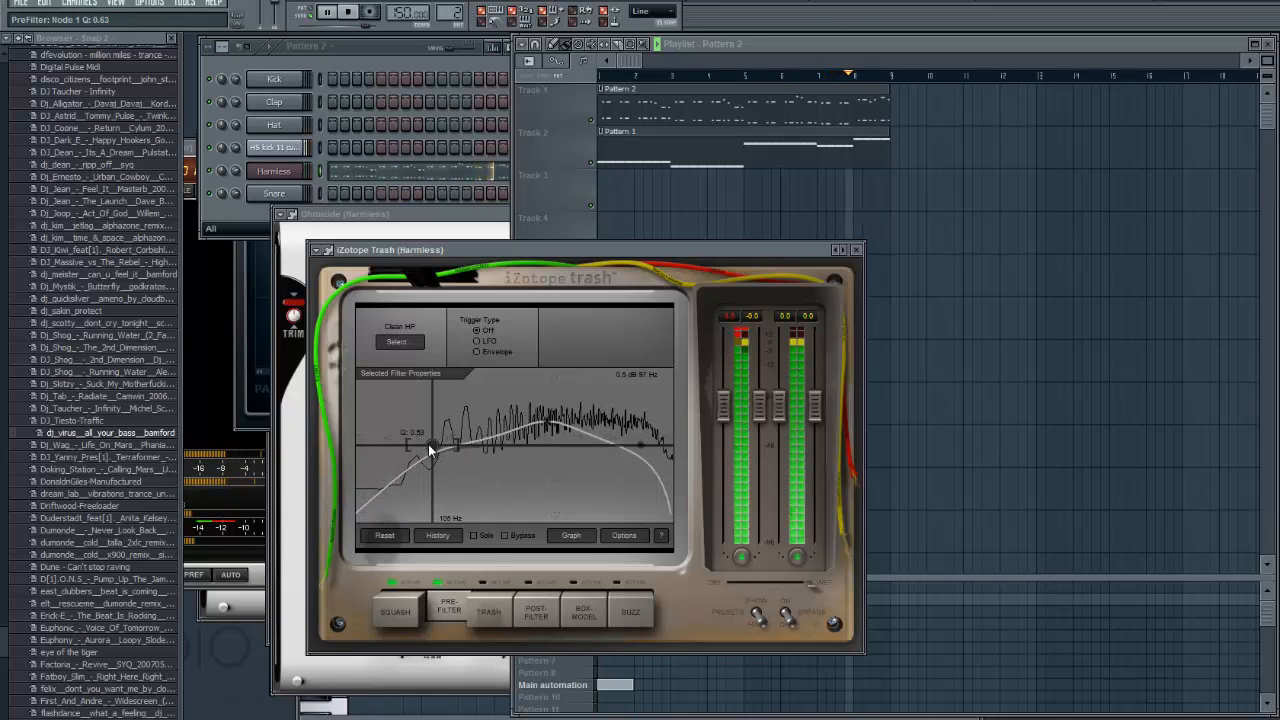
pyautogui.scroll(-3, 428, 444)
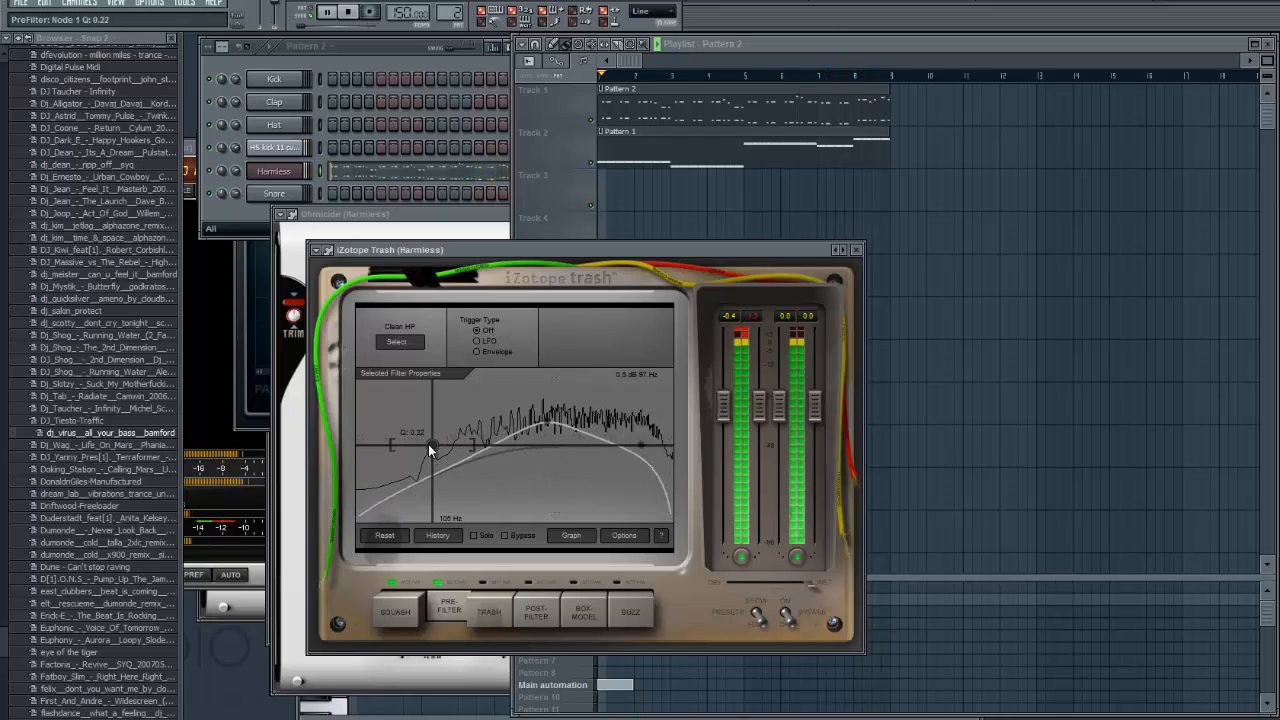
pyautogui.scroll(2, 428, 444)
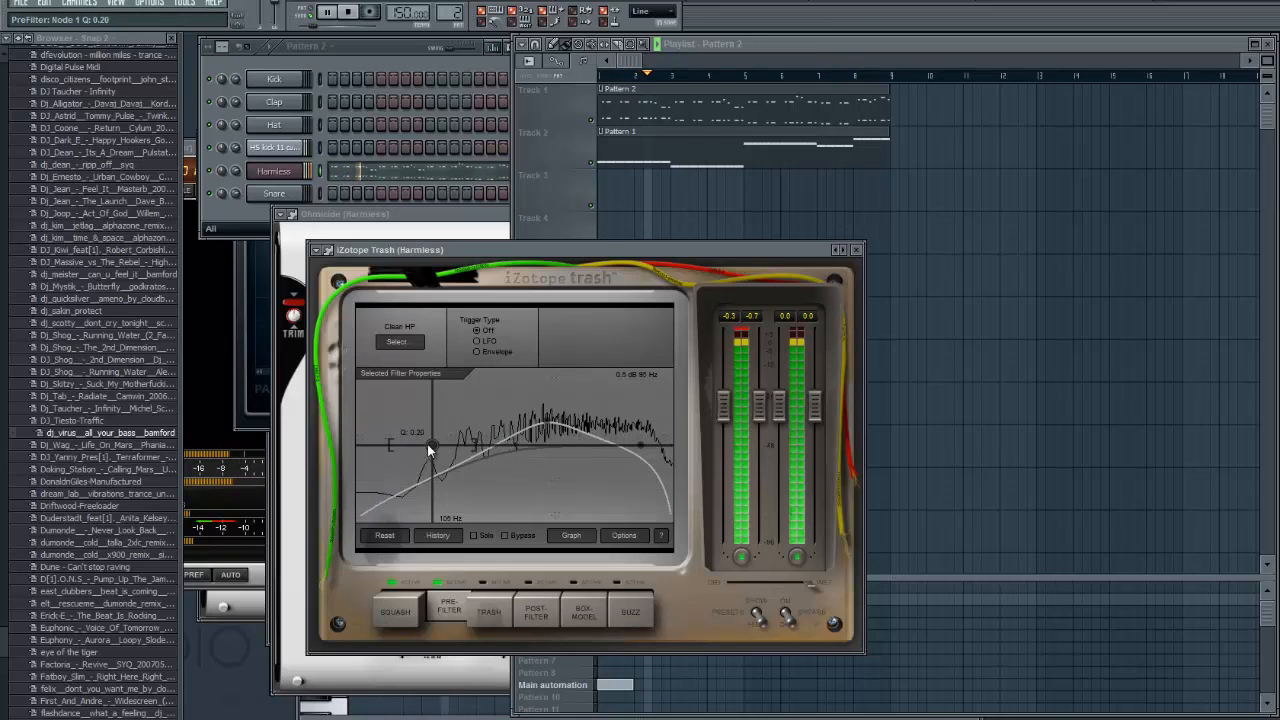
pyautogui.scroll(2, 427, 444)
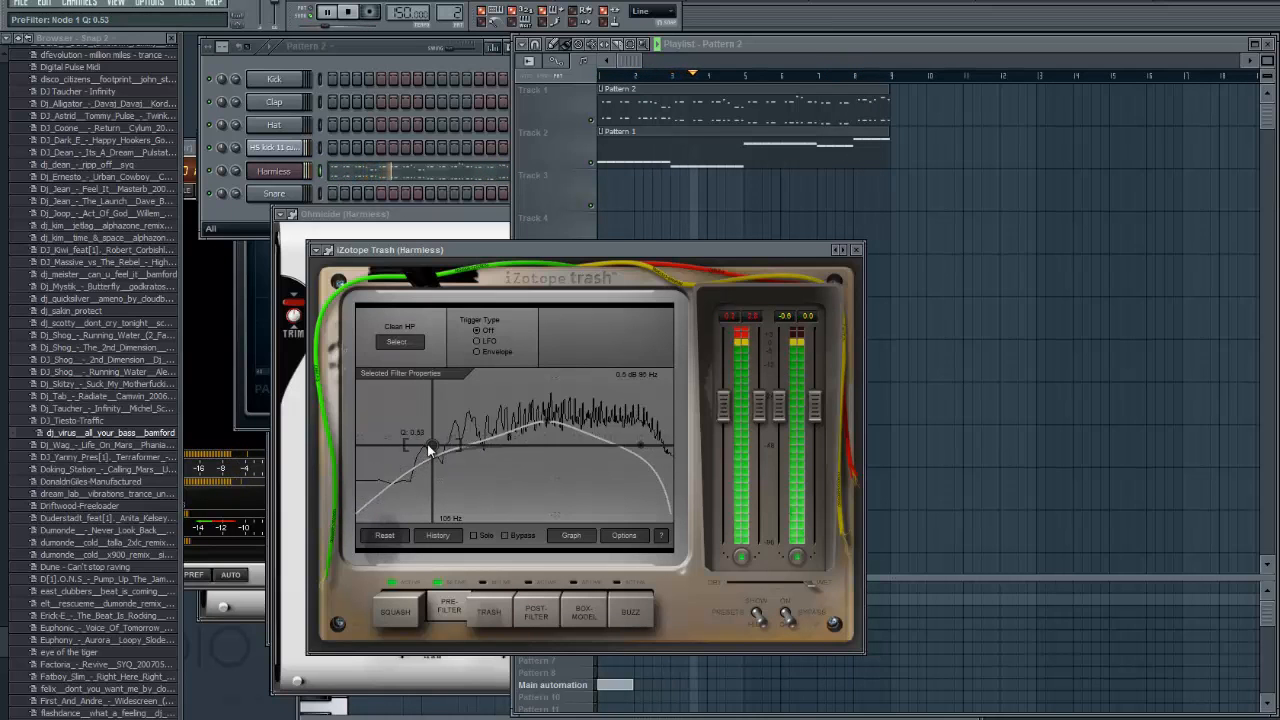
# - Stop and restart the song playback from the beginning to listen to the filtered sound
pyautogui.click(622, 65)
pyautogui.press('space')
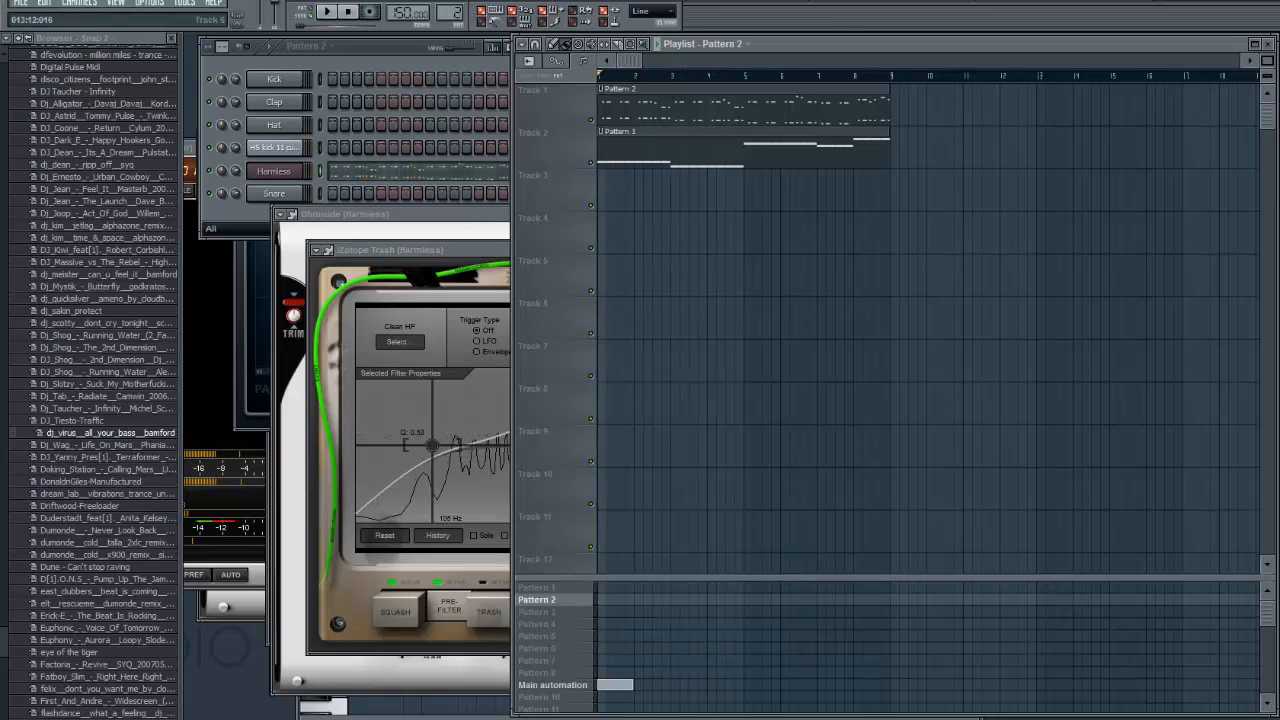
pyautogui.press('space')
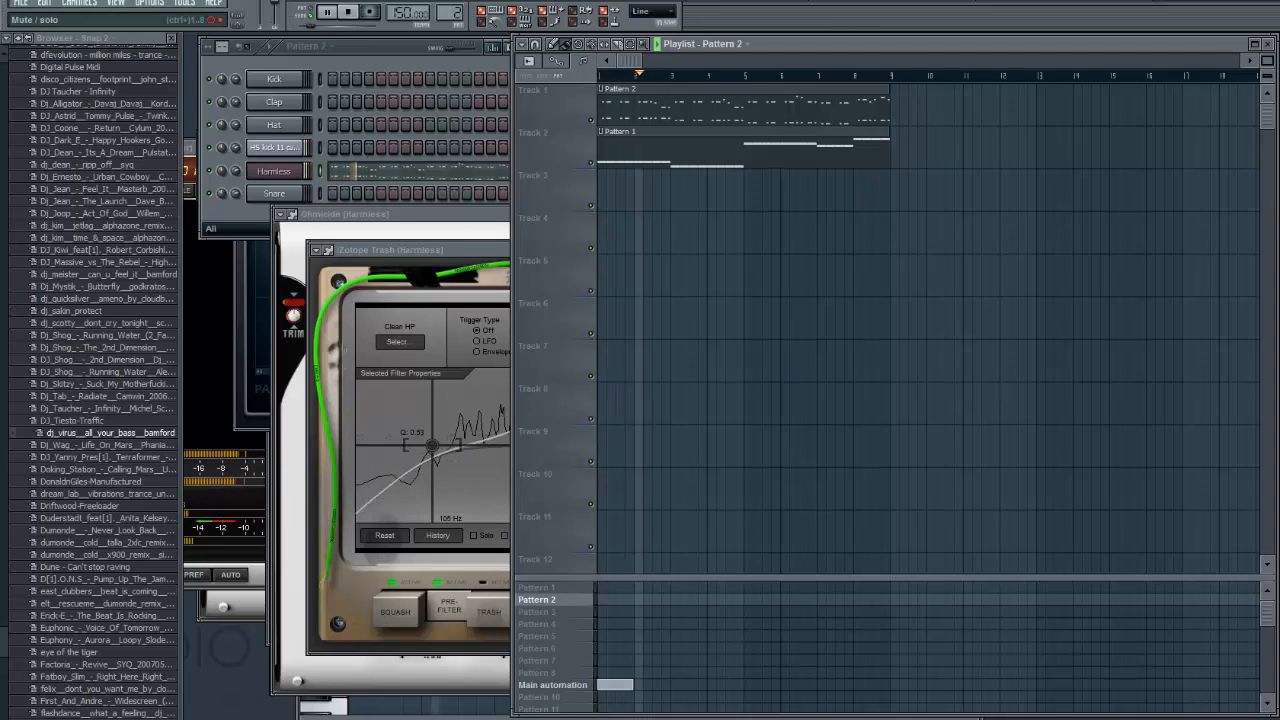
pyautogui.press('space')
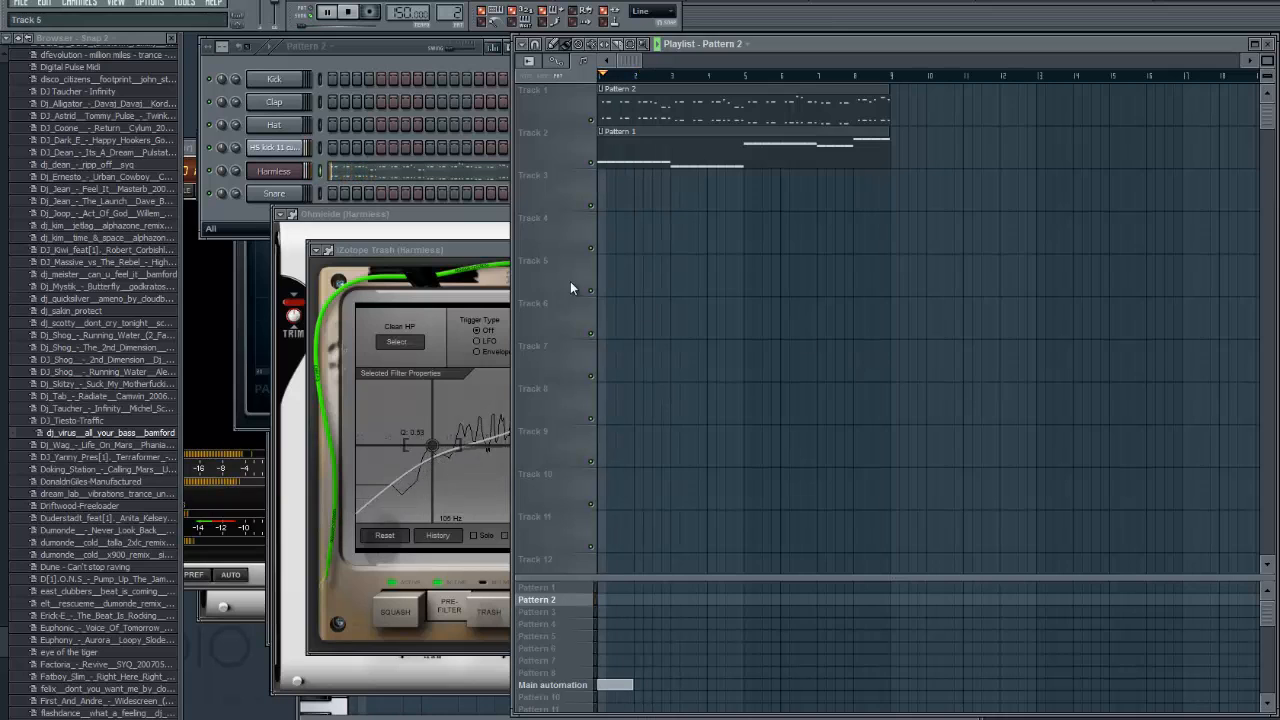
pyautogui.press('space')
# - Turn on the Trash distortion module, audition its algorithms and choose Distort - Delicate Harmonics
pyautogui.click(430, 249)
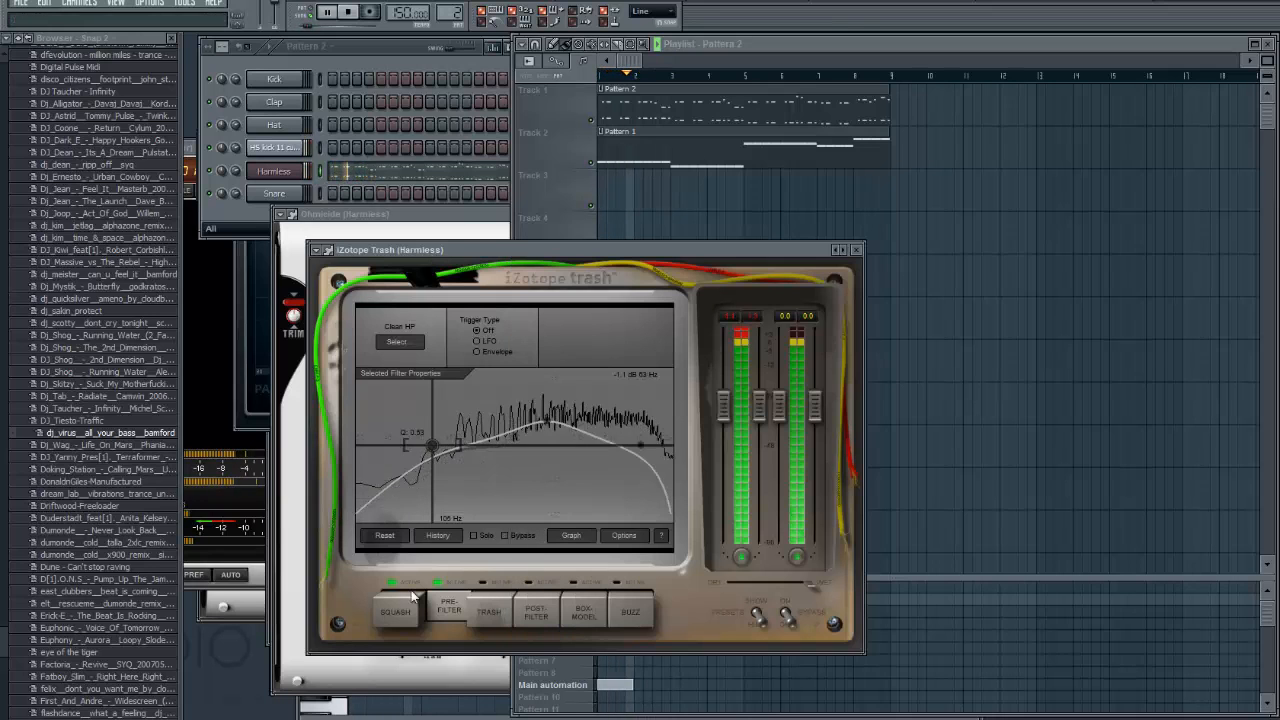
pyautogui.click(485, 603)
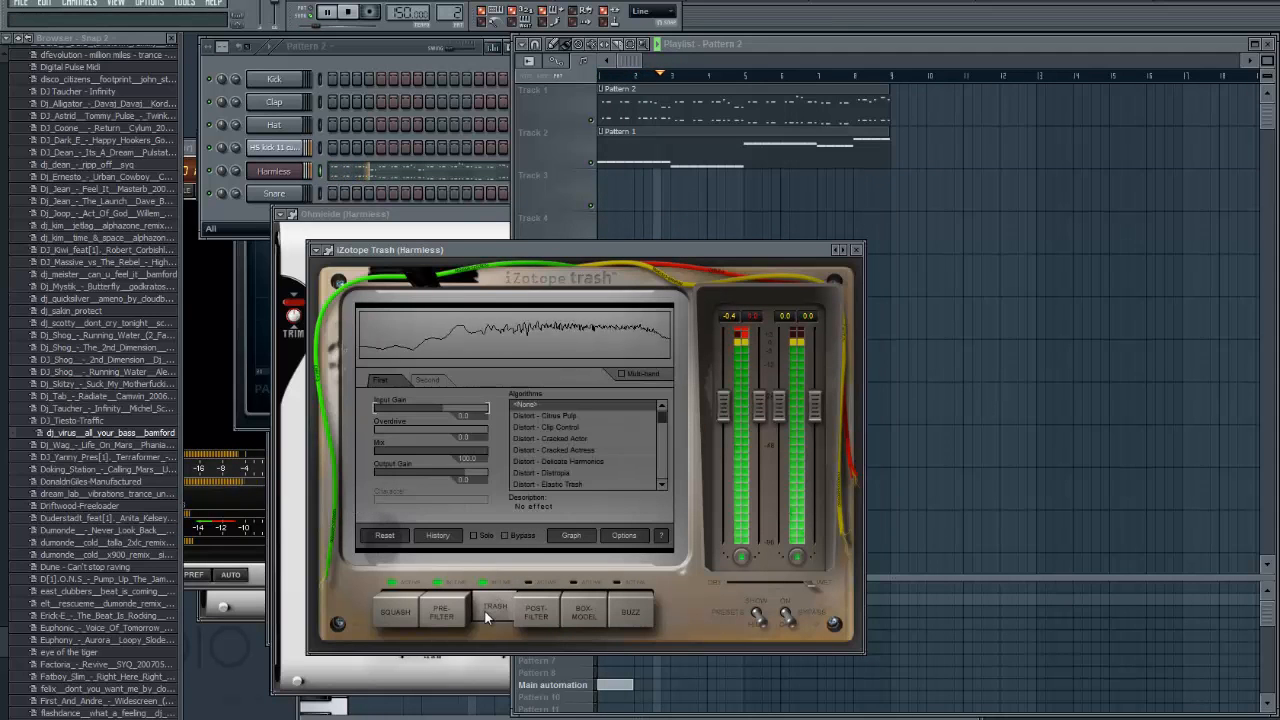
pyautogui.click(555, 427)
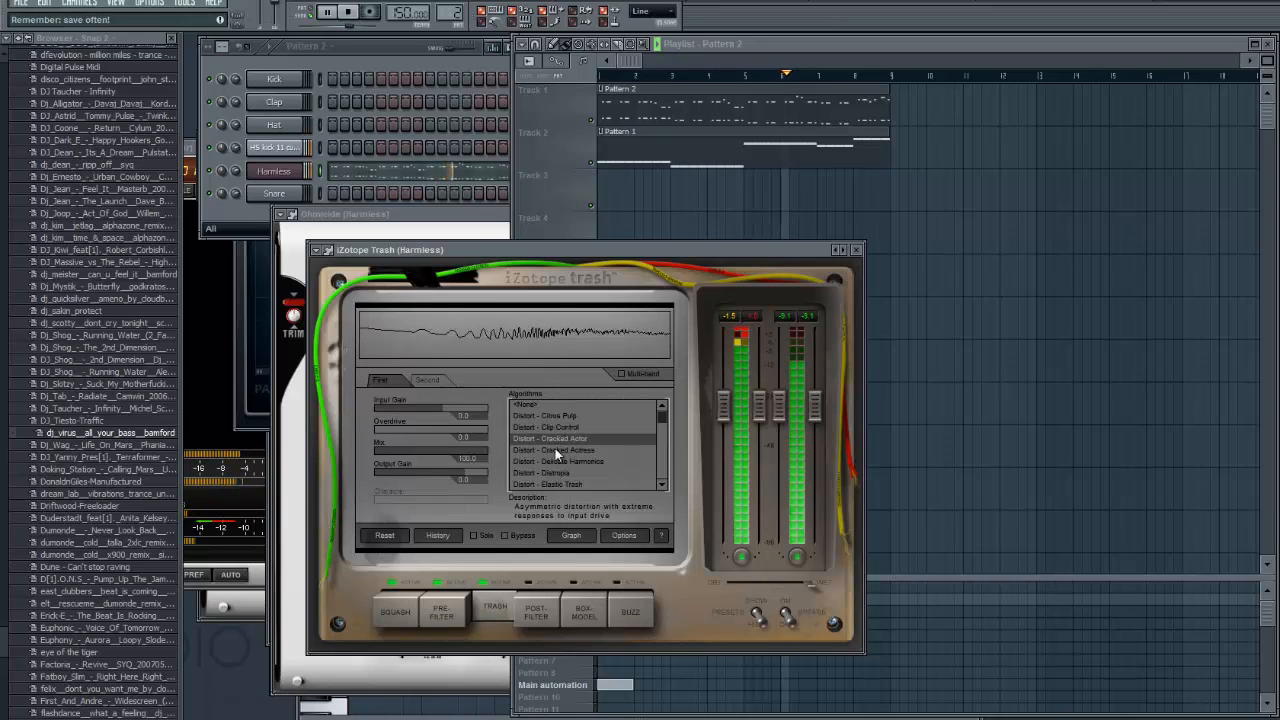
pyautogui.scroll(-2, 550, 452)
pyautogui.click(550, 452)
pyautogui.scroll(2, 550, 452)
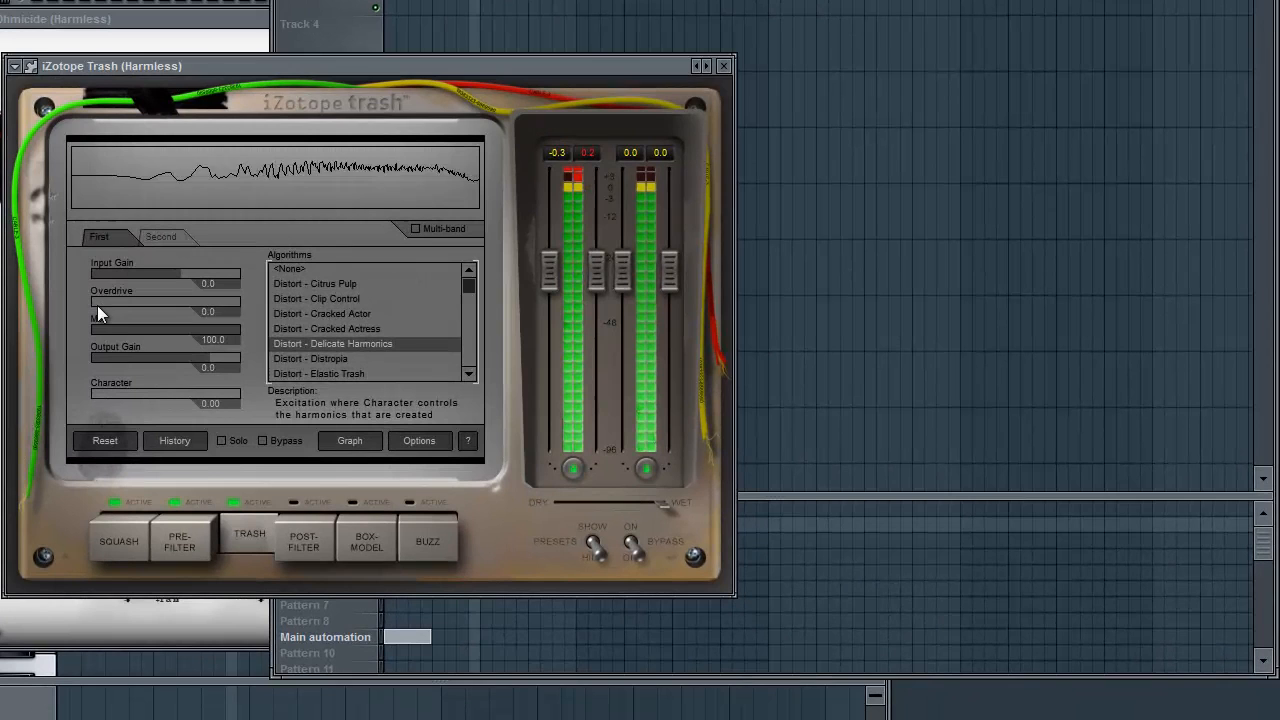
# - Set the Delicate Harmonics distortion's Overdrive to 1.8 and its Character to 0.71
pyautogui.moveTo(97, 305); pyautogui.dragTo(119, 301)
pyautogui.moveTo(111, 400); pyautogui.dragTo(197, 394)
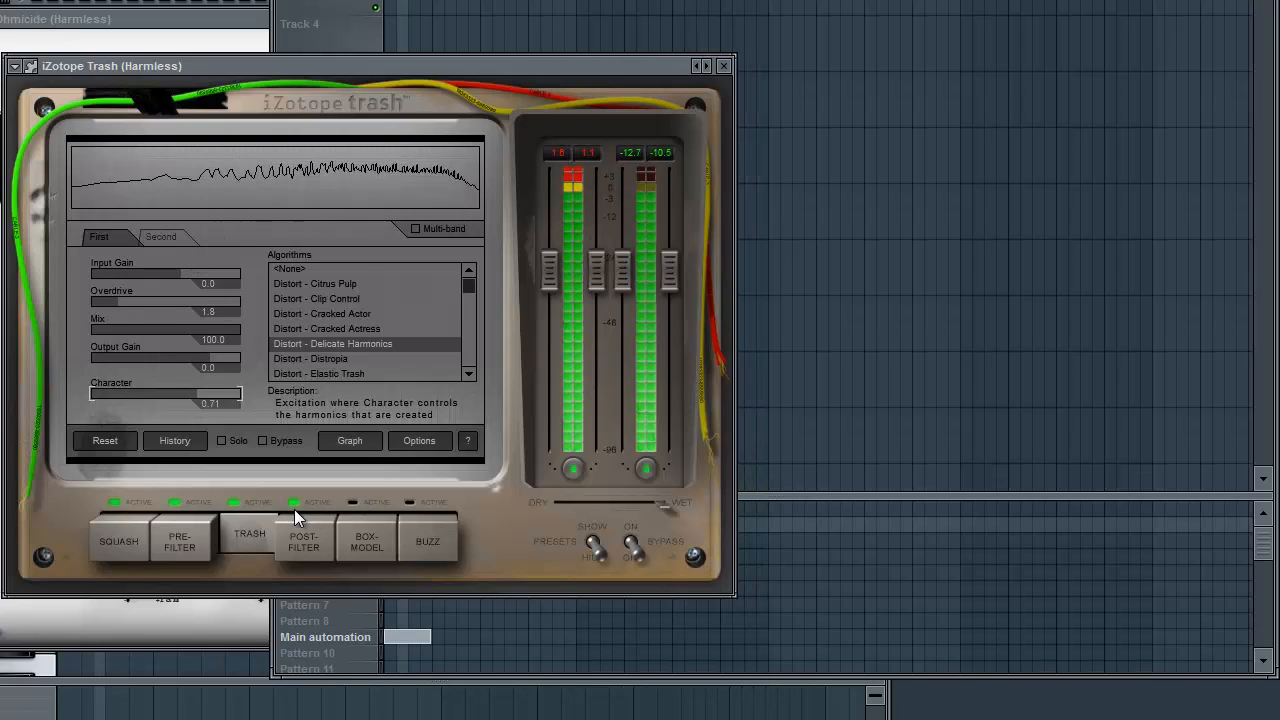
# - In Trash's post-filter, change the low node to the Saturated HP filter and move its cutoff to 384 Hz
pyautogui.click(293, 536)
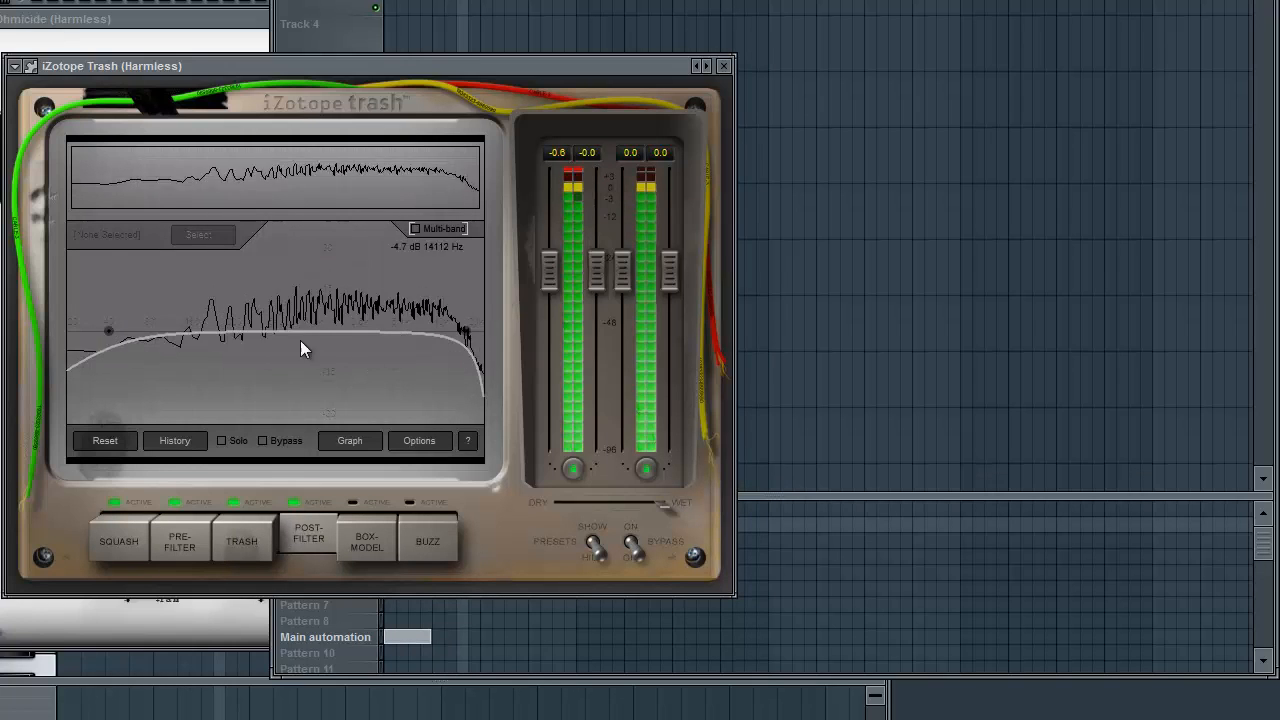
pyautogui.click(195, 236)
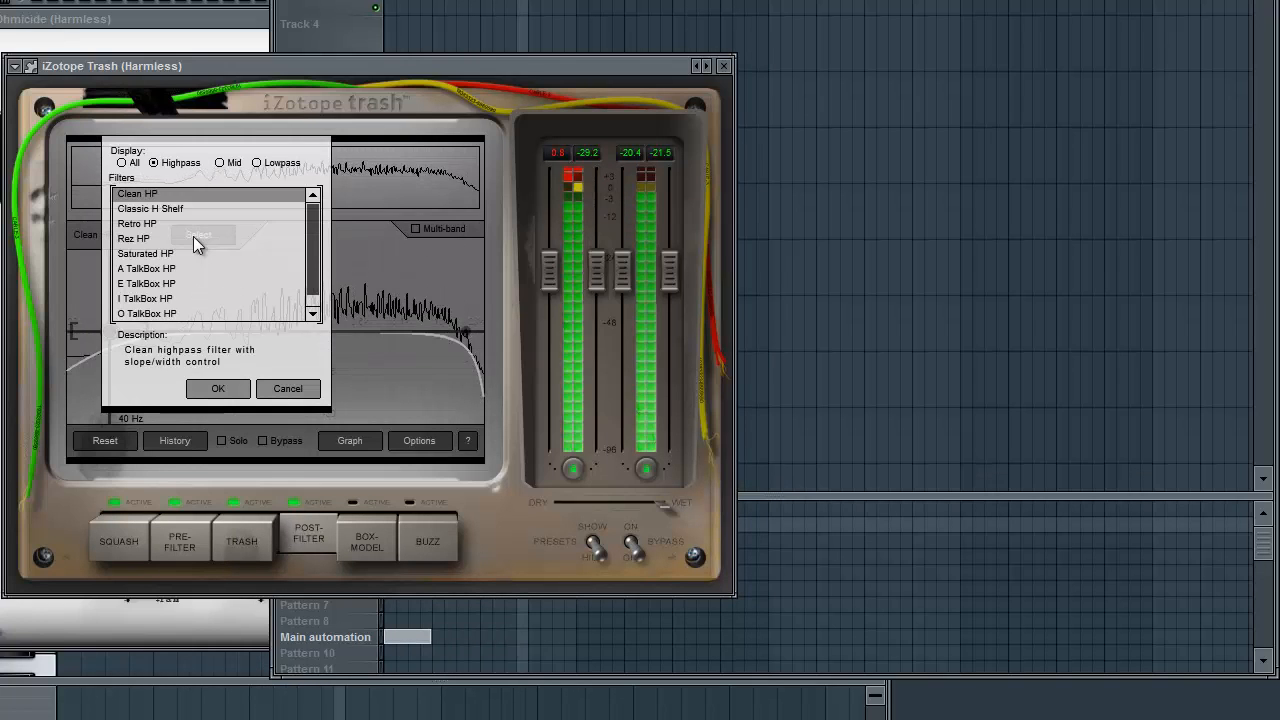
pyautogui.click(157, 238)
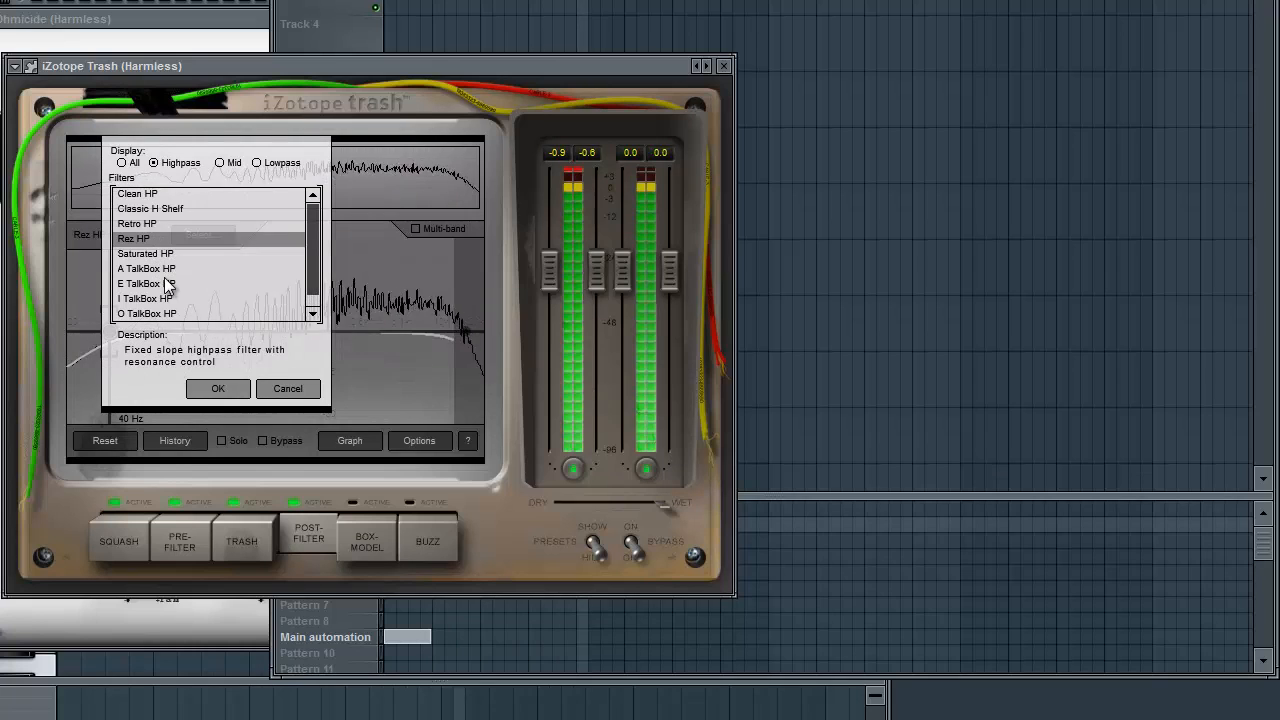
pyautogui.click(154, 254)
pyautogui.click(215, 388)
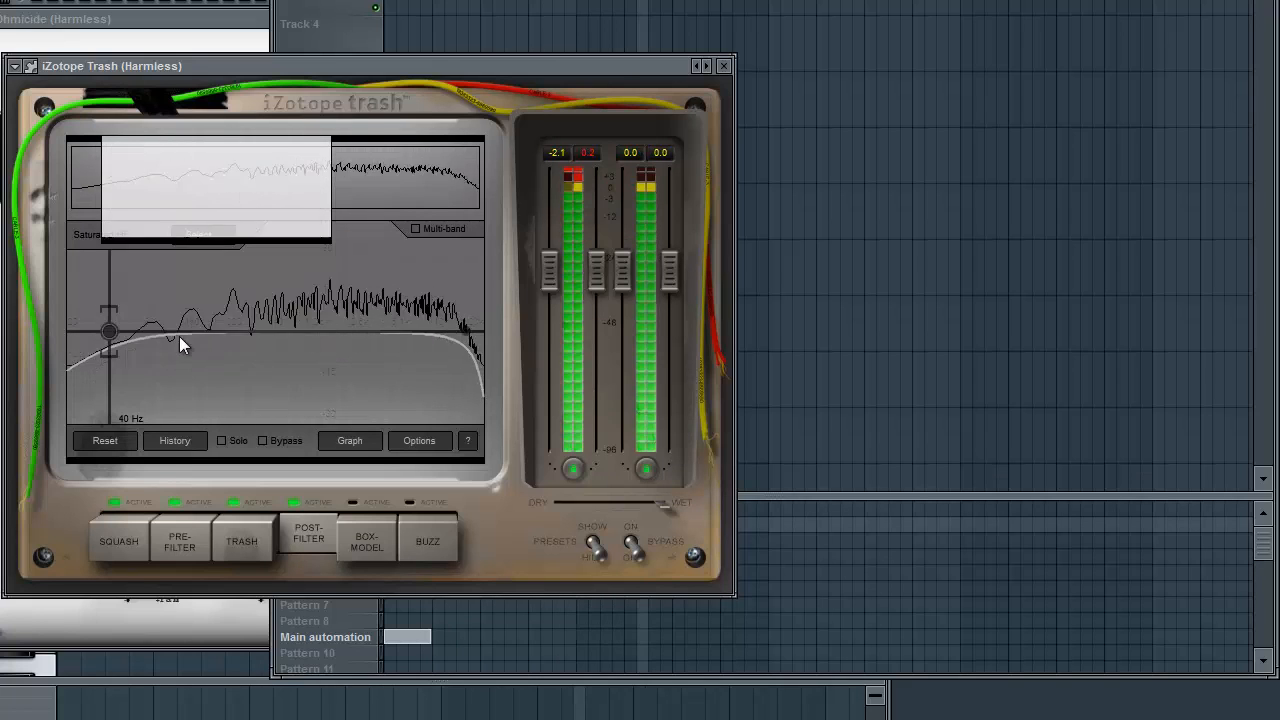
pyautogui.moveTo(111, 328); pyautogui.dragTo(246, 333)
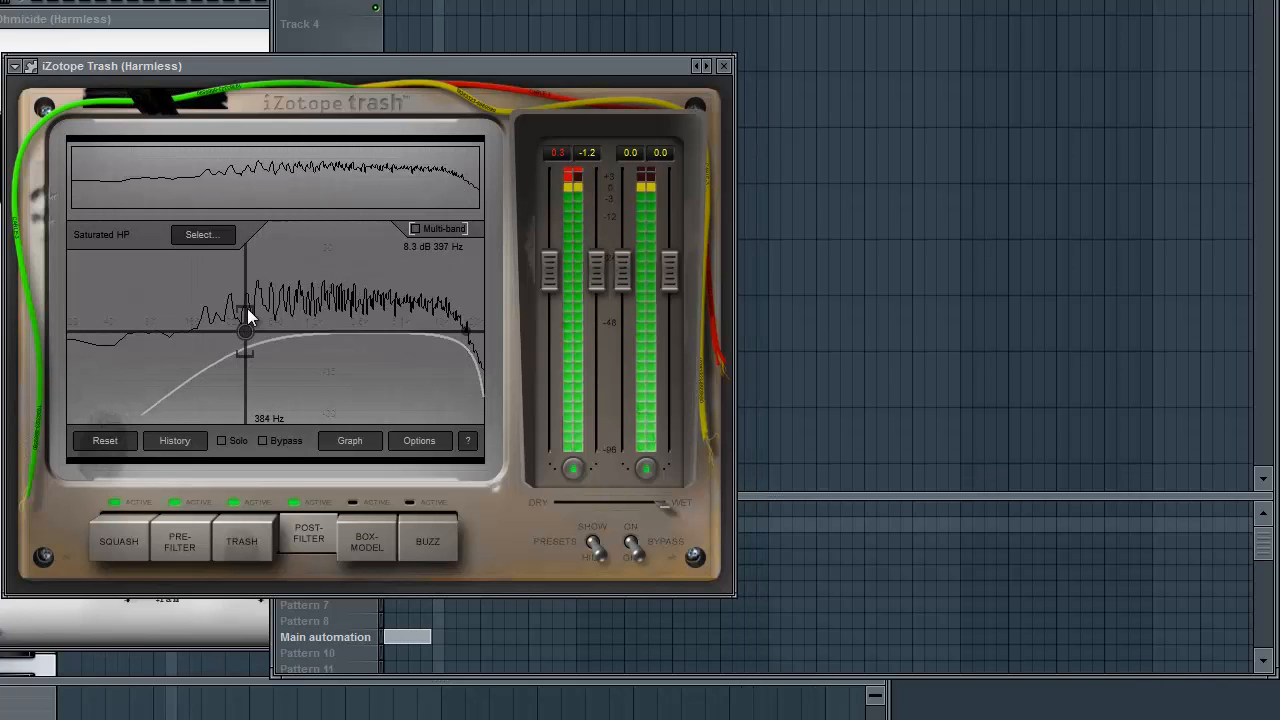
# - Change the post-filter's high node to Screaming LP, with its cutoff at 10124 Hz and resonance at 0.28
pyautogui.click(465, 332)
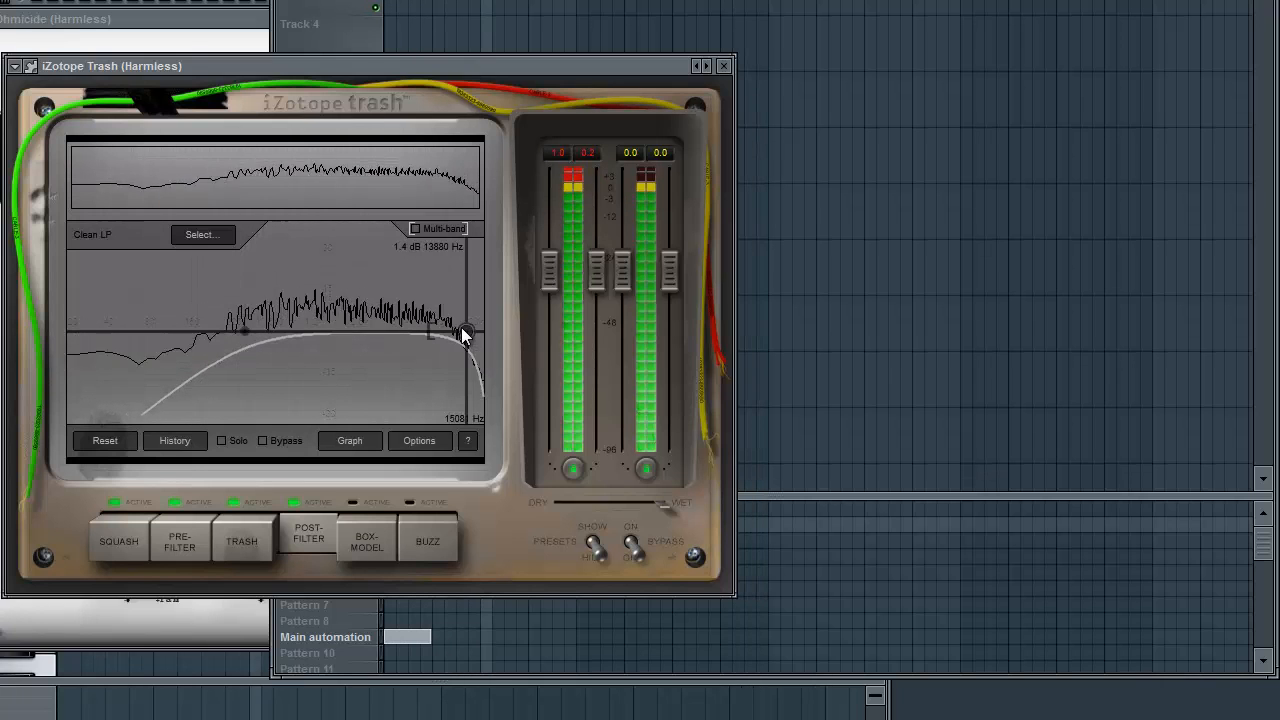
pyautogui.click(198, 234)
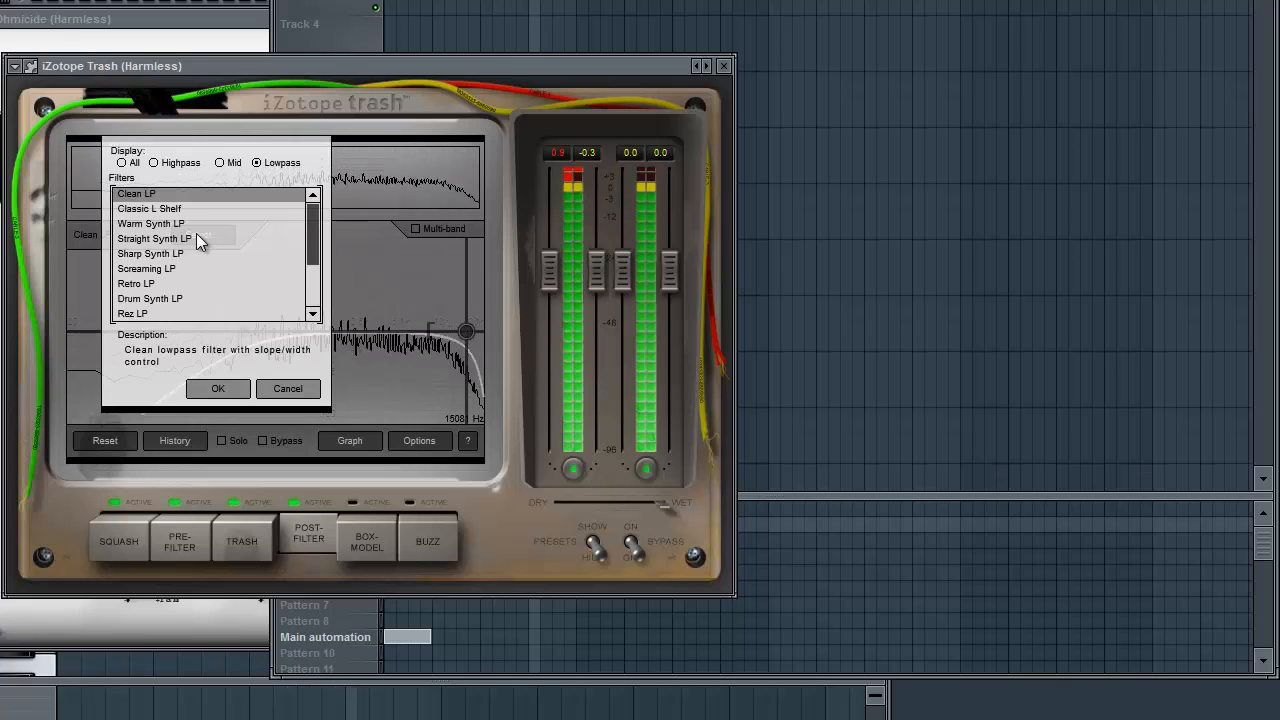
pyautogui.click(146, 269)
pyautogui.click(217, 388)
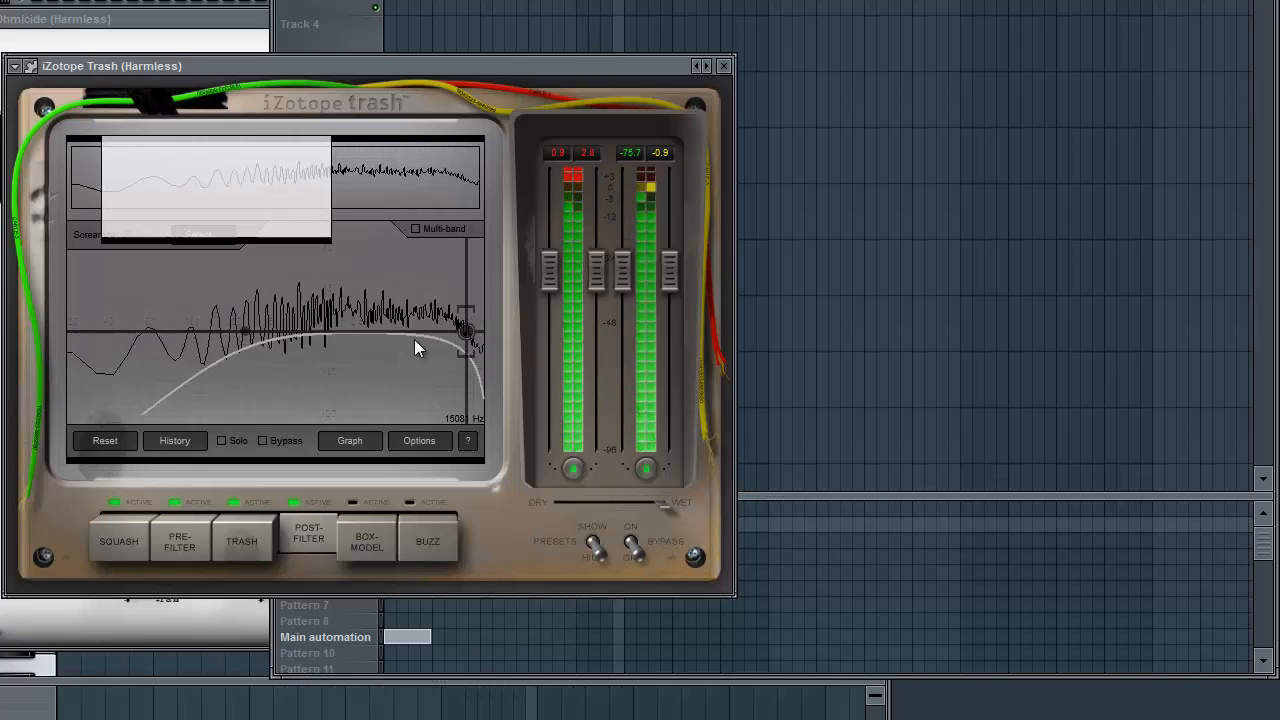
pyautogui.moveTo(463, 332); pyautogui.dragTo(437, 332)
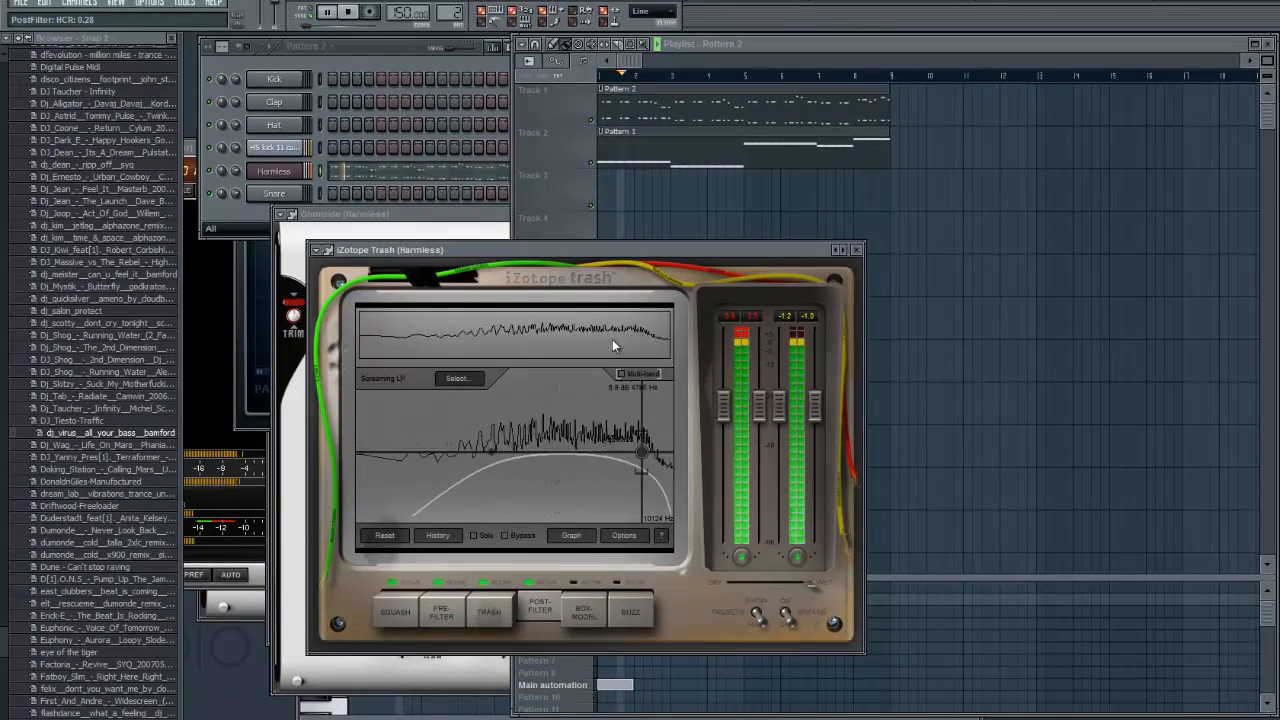
# - Stop the song playback and delete the Pattern 2 clip from Track 1 of the playlist
pyautogui.click(376, 48)
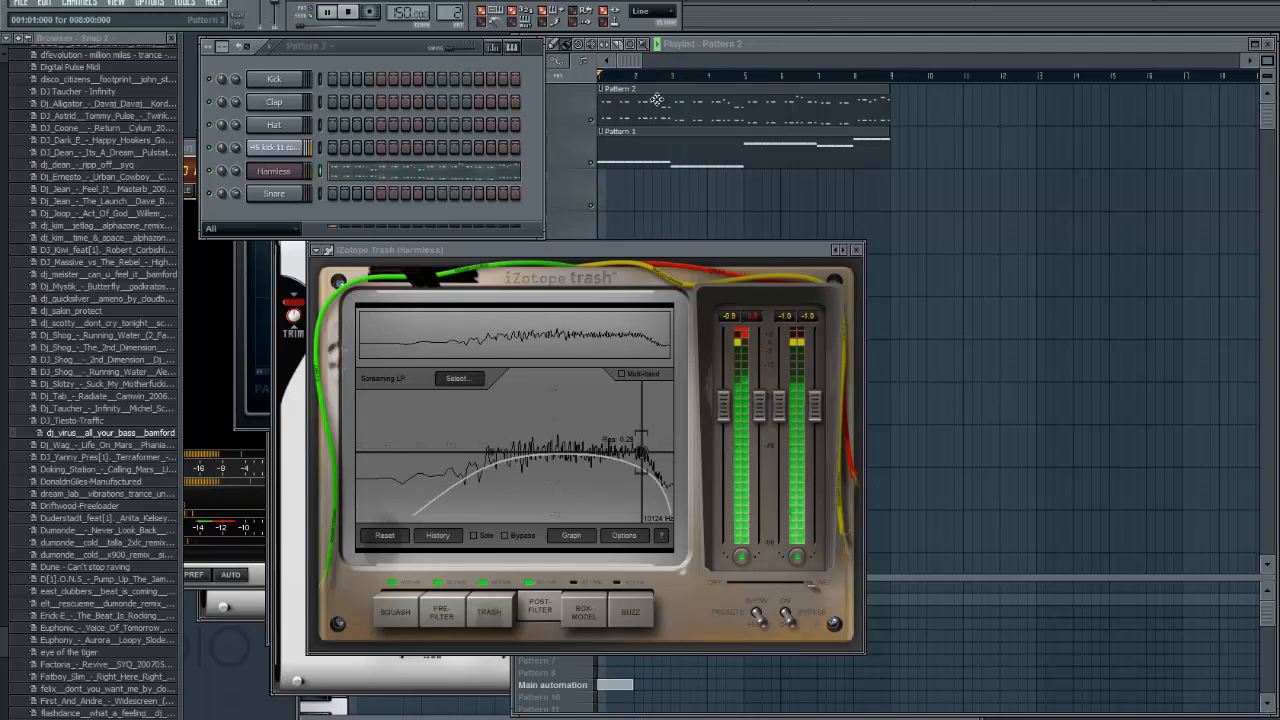
pyautogui.press('space')
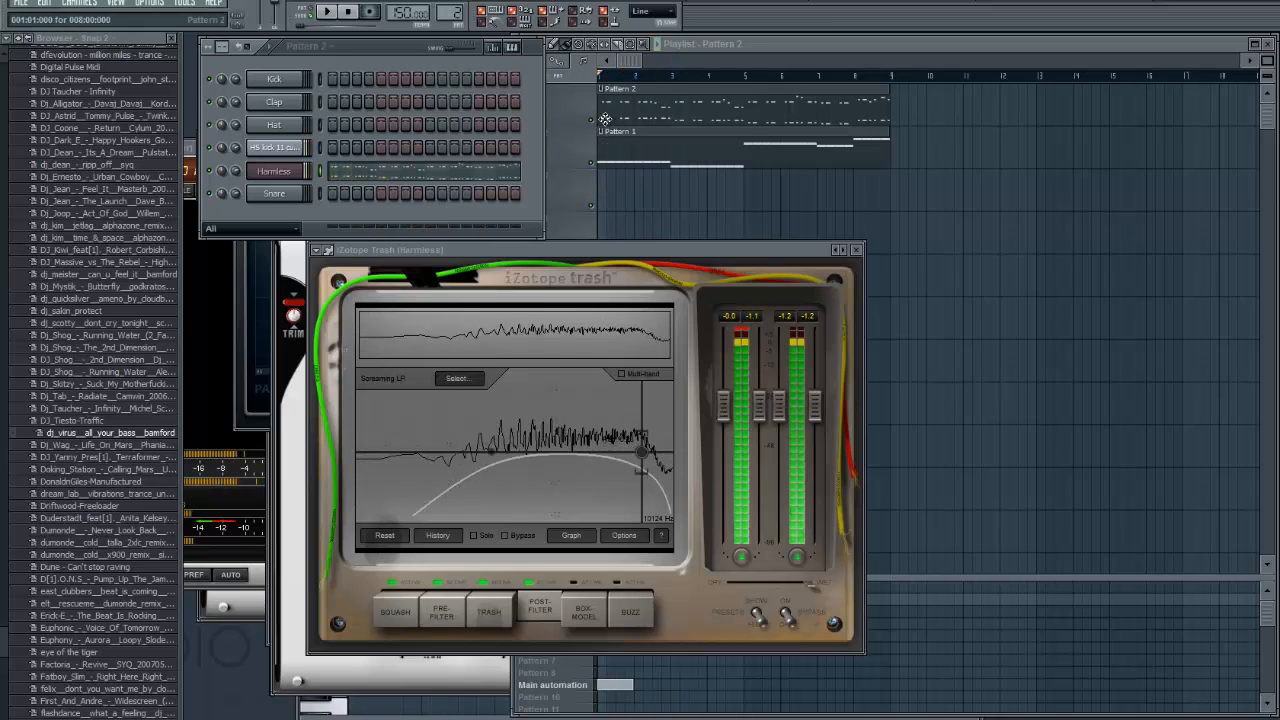
pyautogui.rightClick(615, 121)
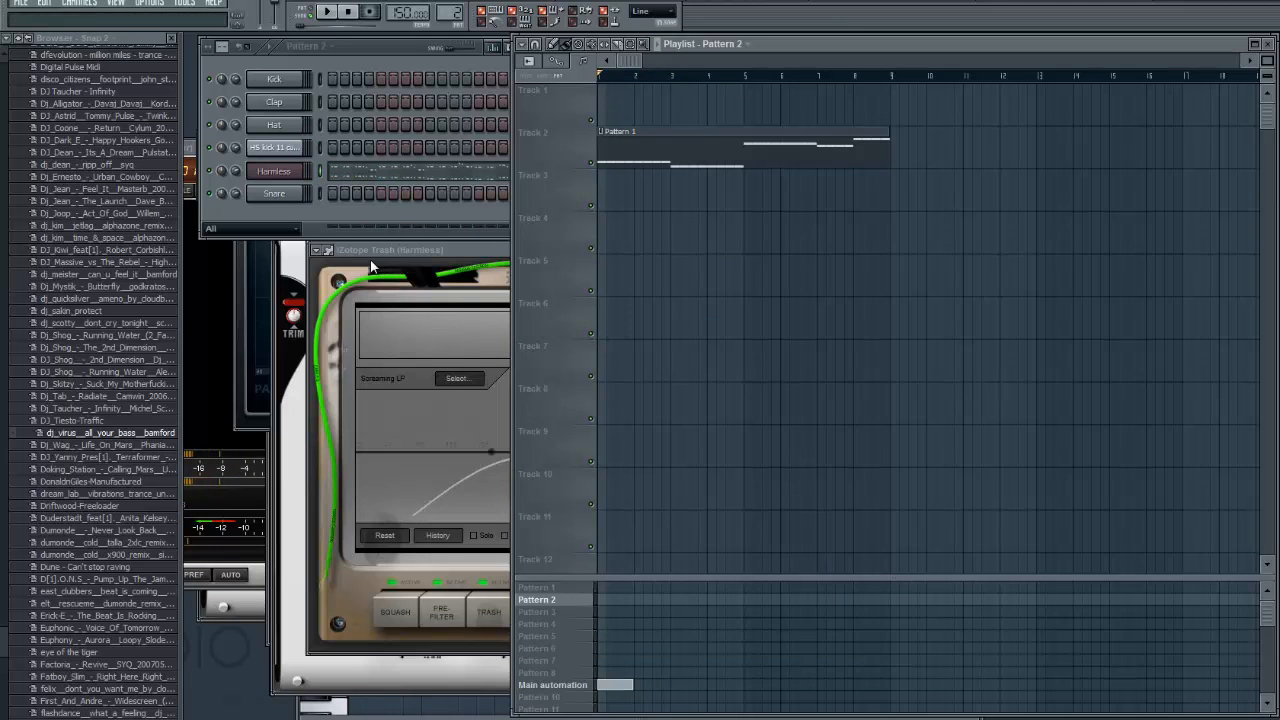
# - Create a new pattern with a one-beat G2 note at the start of Harmless's piano roll and place it at the start of Track 1
pyautogui.press('F4')
pyautogui.press('Return')
pyautogui.click(264, 175)
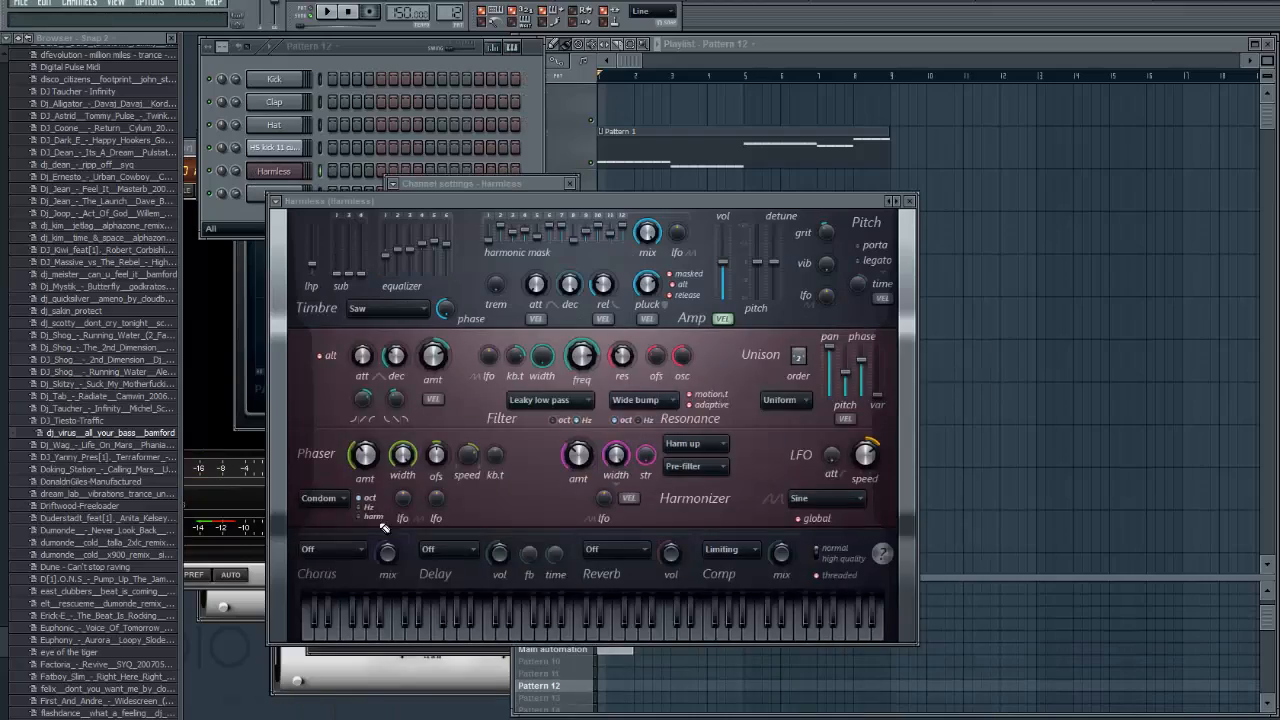
pyautogui.press('F7')
pyautogui.scroll(1, 352, 524)
pyautogui.click(349, 527)
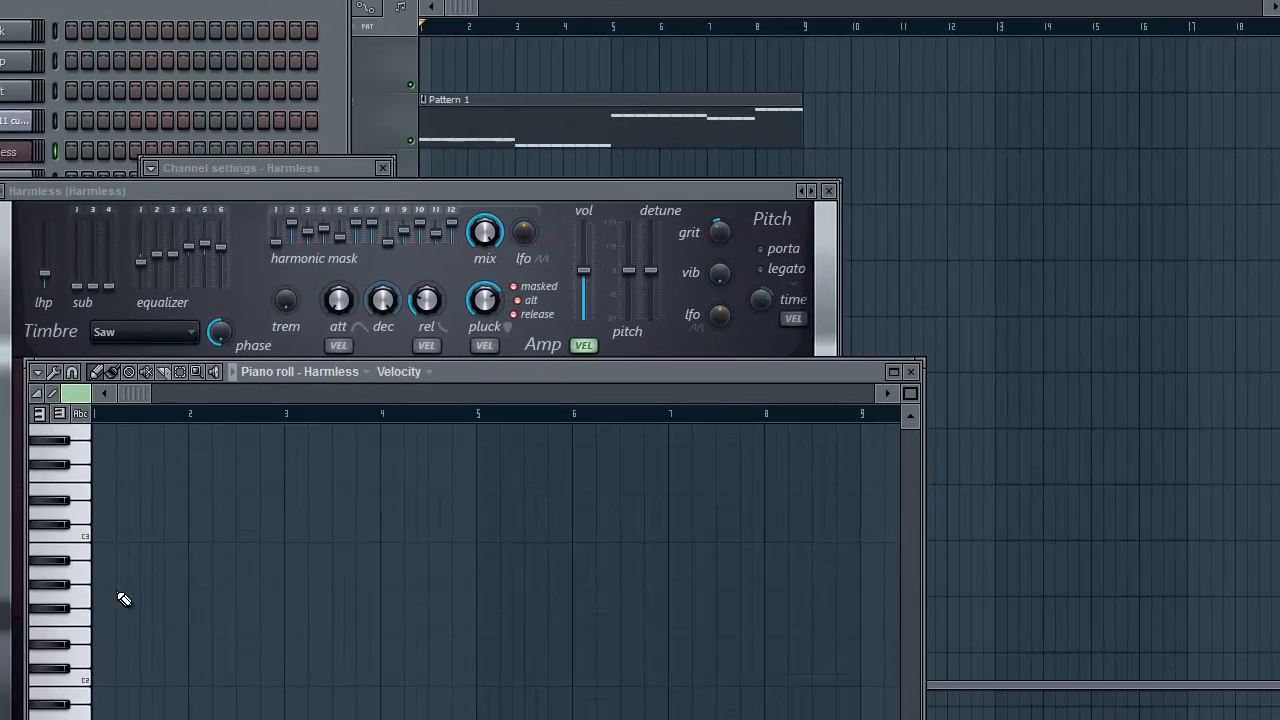
pyautogui.moveTo(70, 607); pyautogui.dragTo(72, 603)
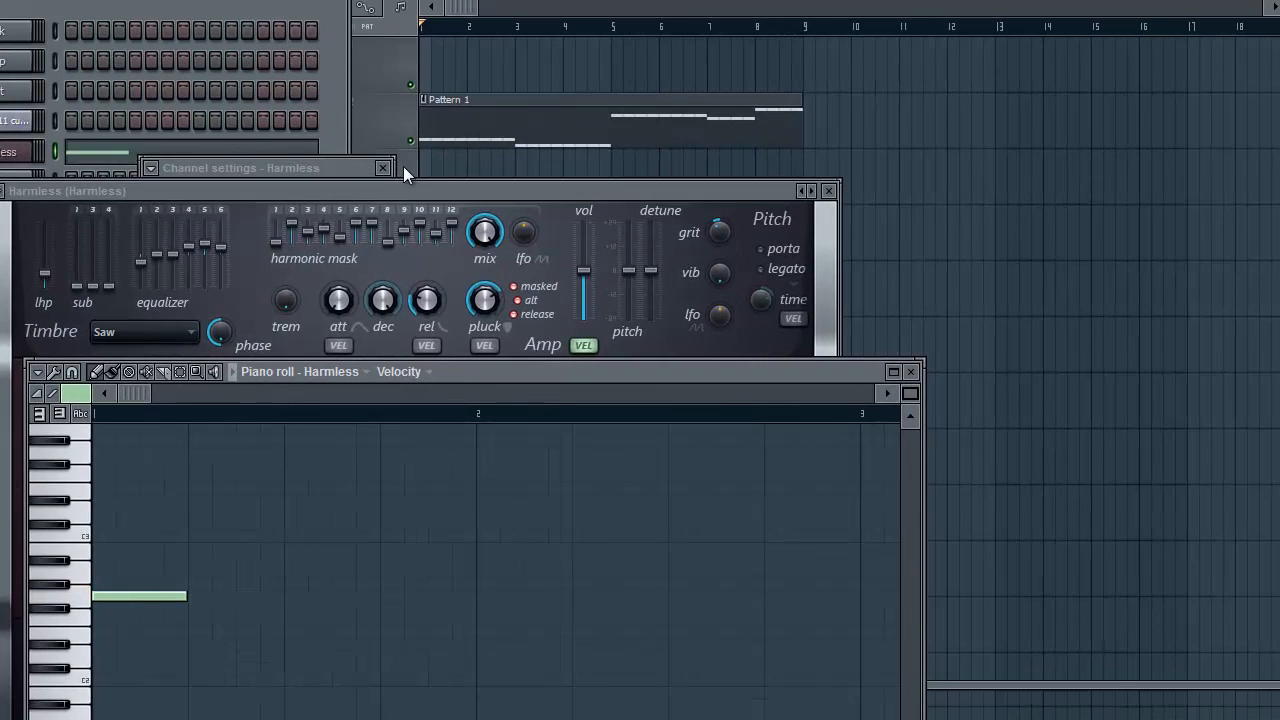
pyautogui.click(437, 80)
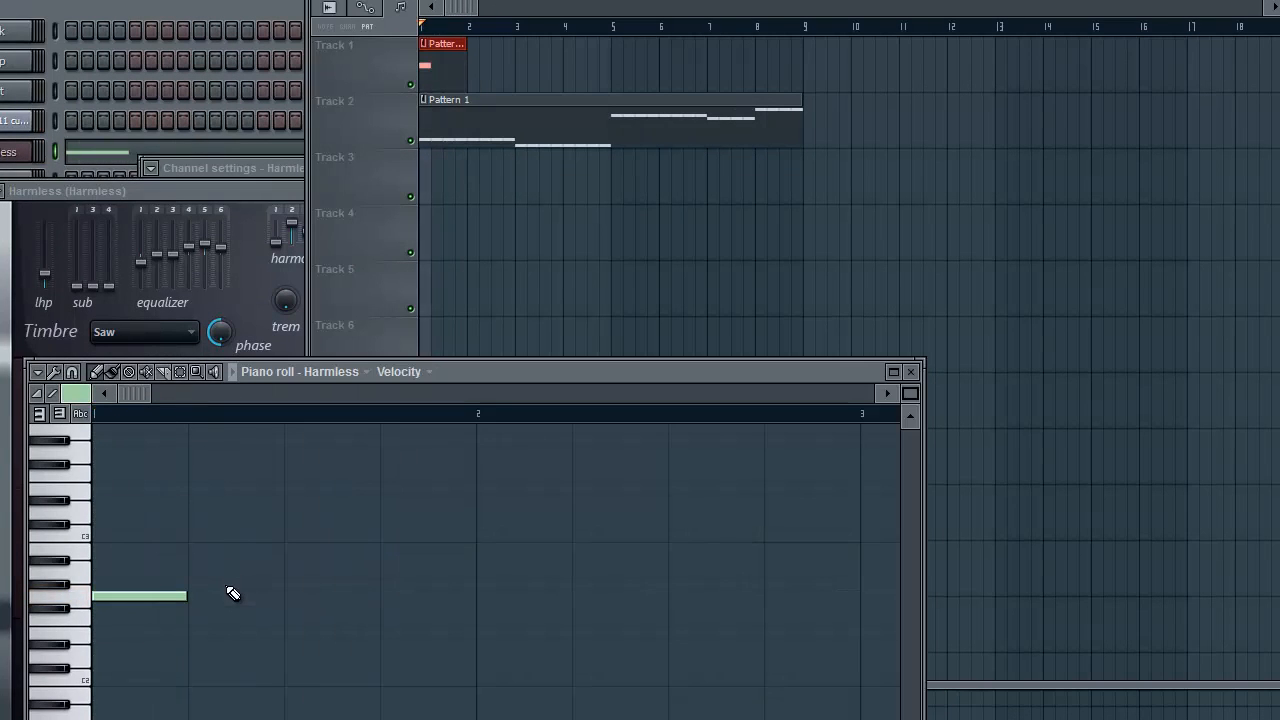
# - Shorten the opening G2 note to about three quarters of a beat and change the piano roll's snap setting
pyautogui.moveTo(188, 597); pyautogui.dragTo(163, 607)
pyautogui.click(71, 372)
pyautogui.click(112, 470)
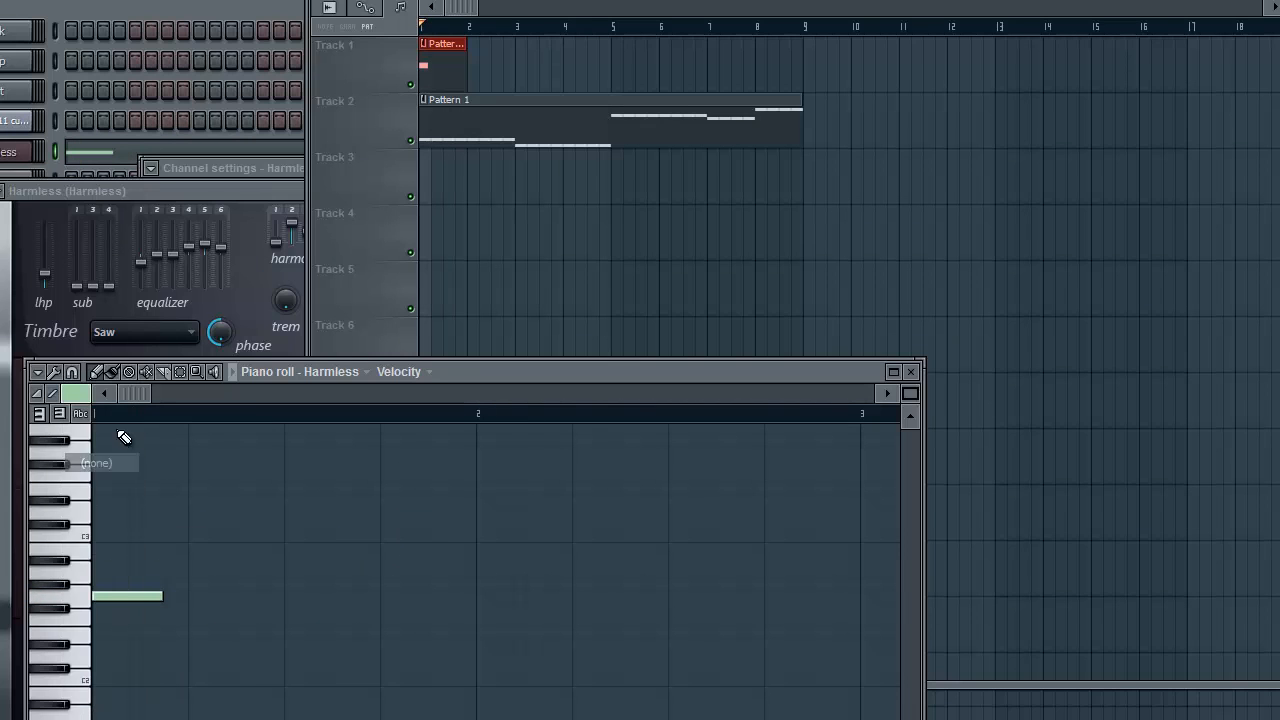
pyautogui.click(71, 372)
pyautogui.click(94, 541)
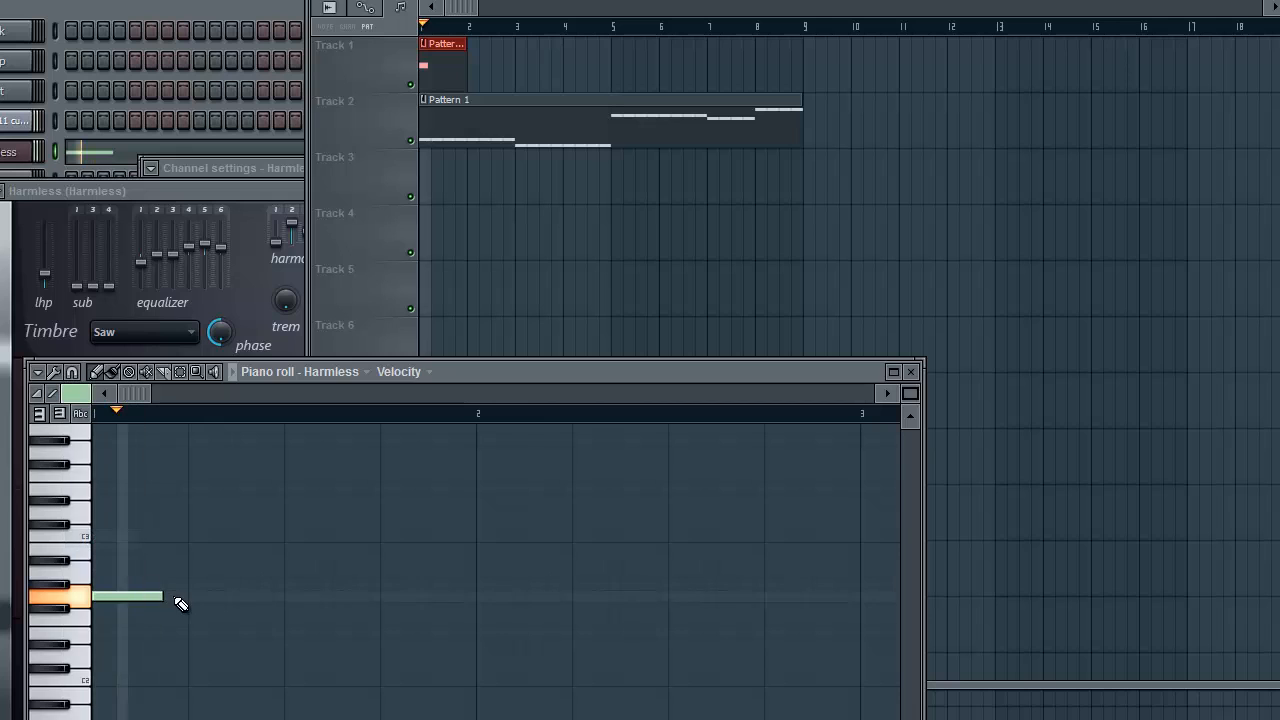
# - Rework the opening into three G2 notes, one longer, one short and one longer, and change the snap setting again
pyautogui.click(160, 596)
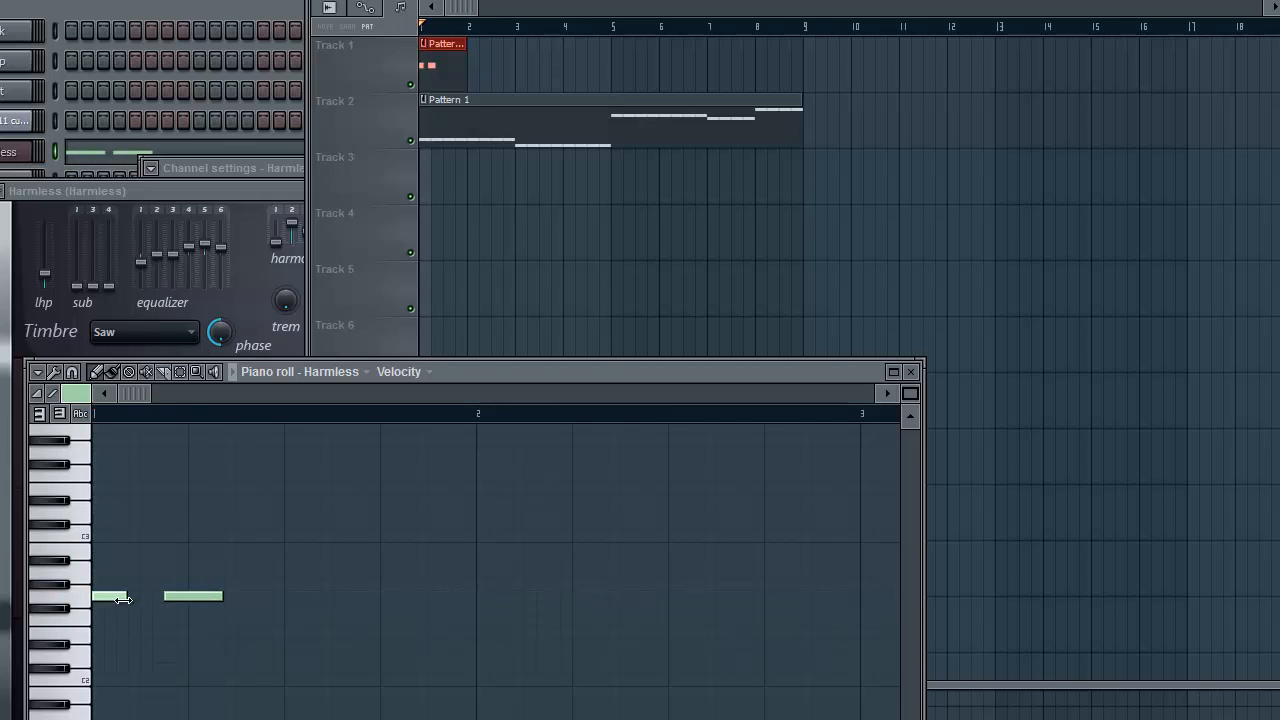
pyautogui.press('space')
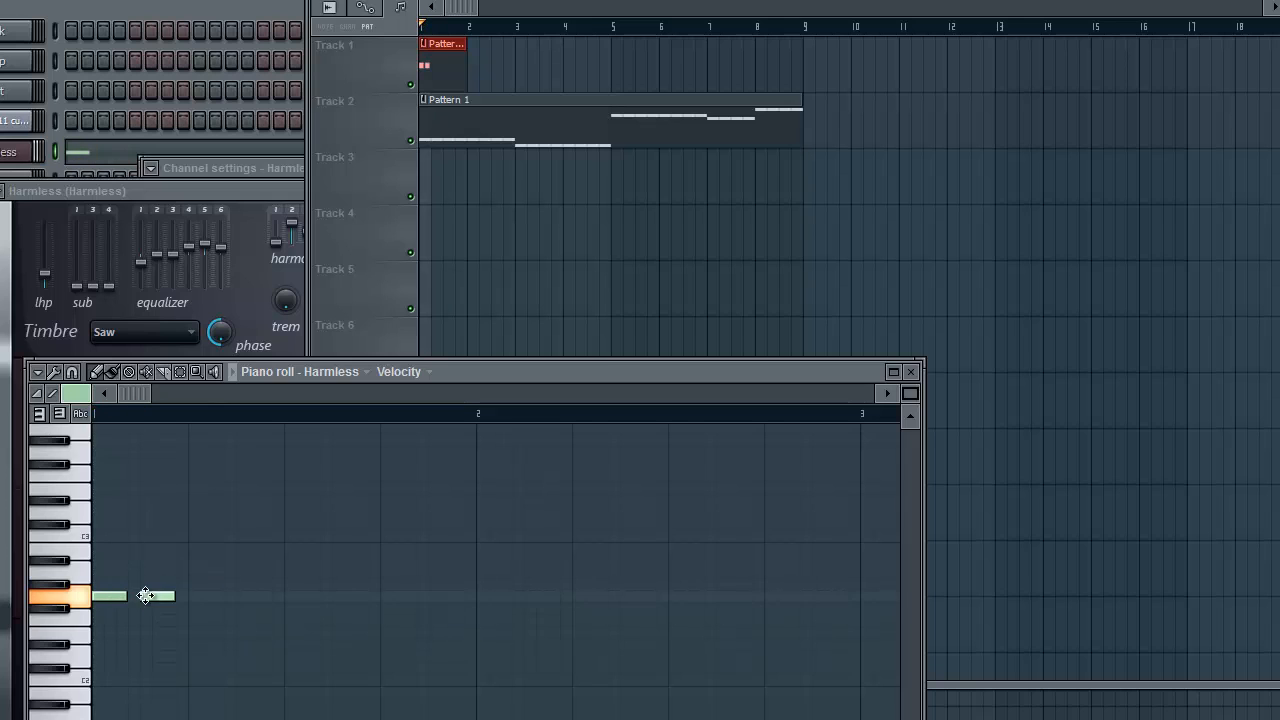
pyautogui.moveTo(160, 604); pyautogui.dragTo(198, 606)
pyautogui.click(166, 597)
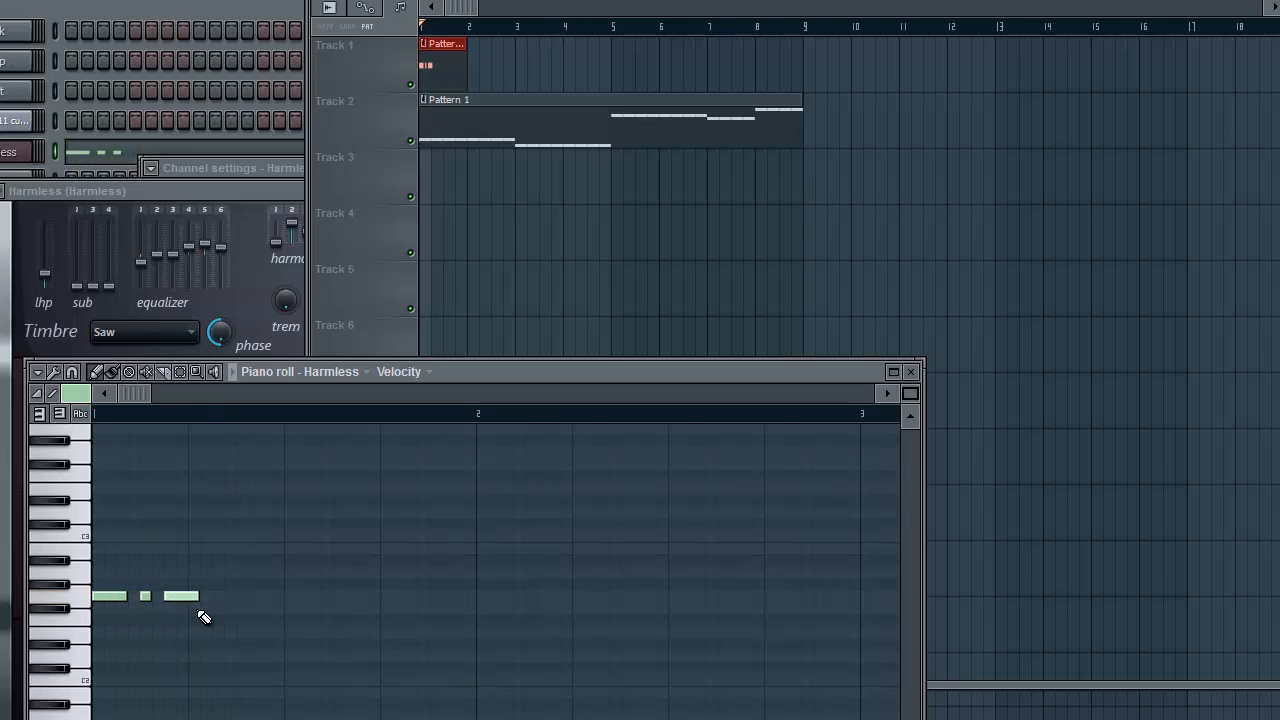
pyautogui.click(76, 371)
pyautogui.click(108, 561)
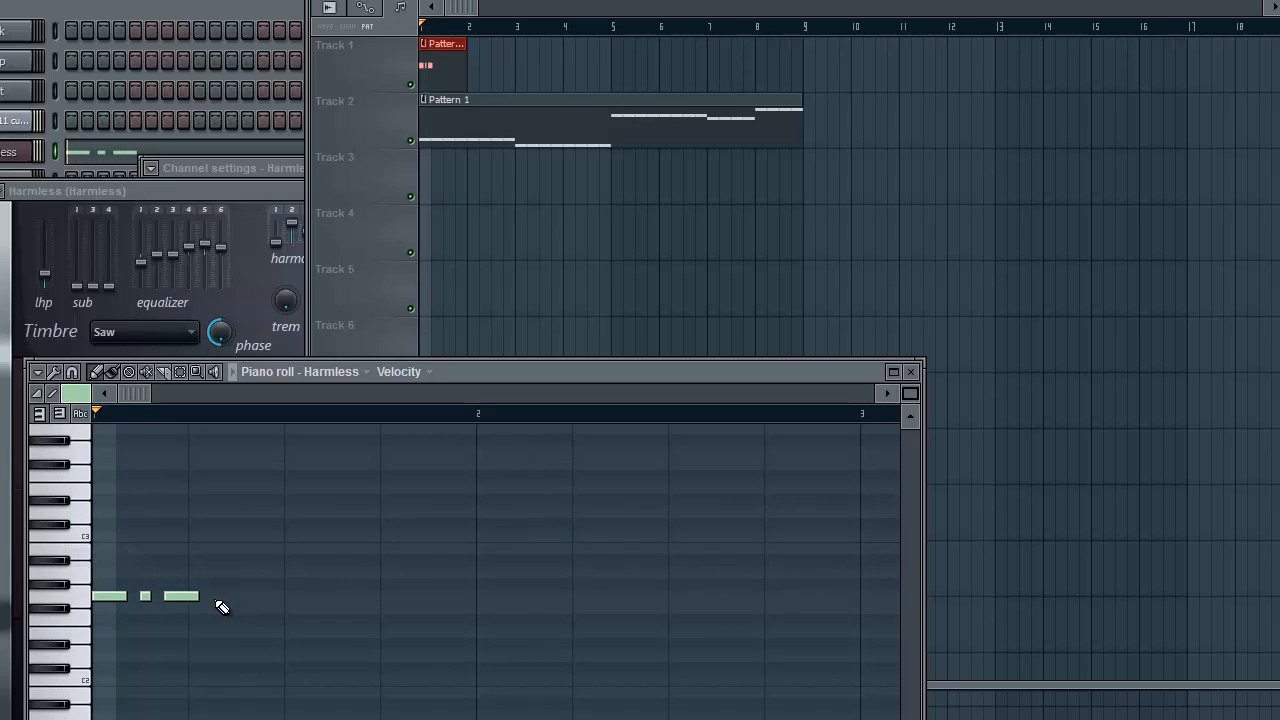
# - Add three short notes after the opening three, two on G2 followed by one on G#2
pyautogui.click(217, 599)
pyautogui.click(240, 598)
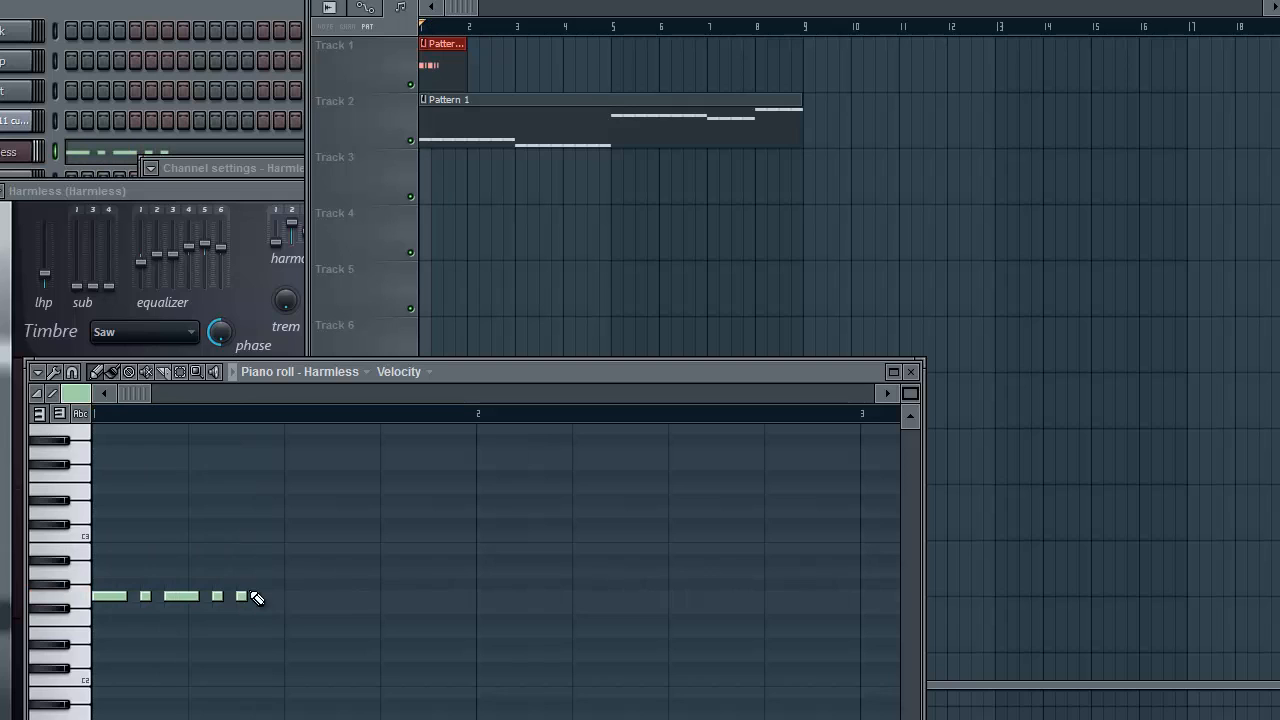
pyautogui.click(263, 585)
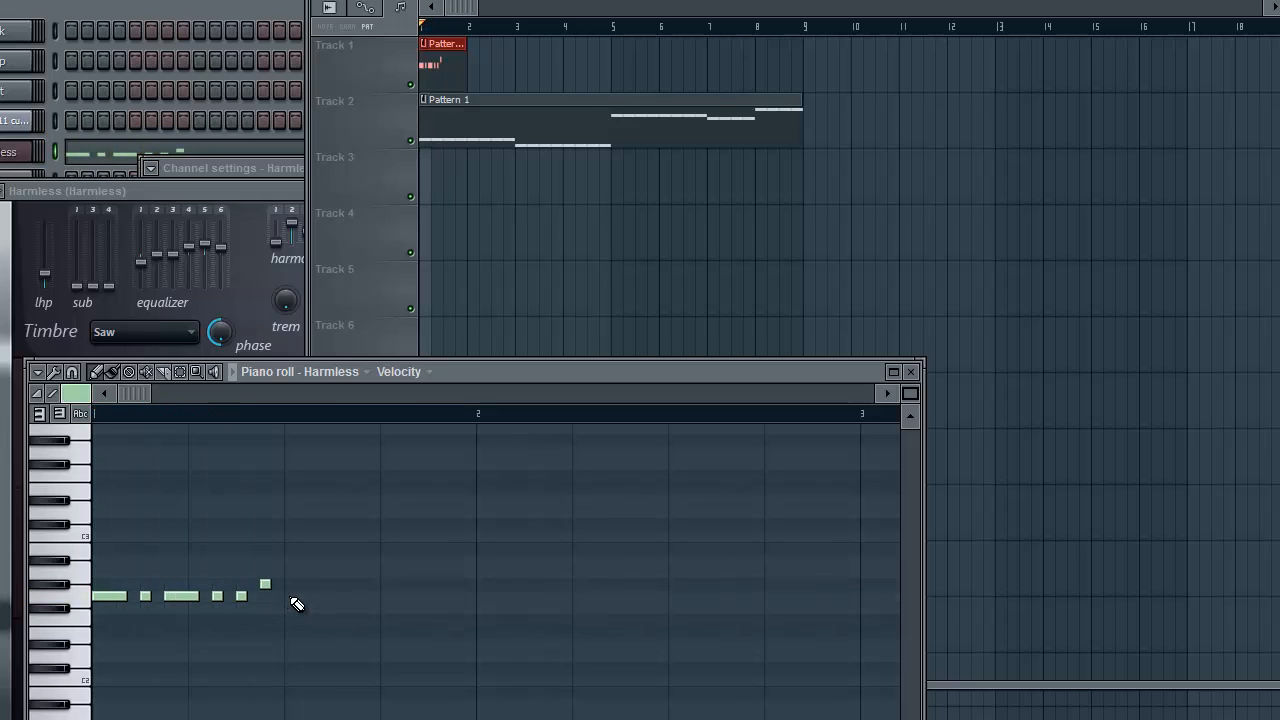
# - Try A#2 and A2 as pitches for the first and third short notes, keeping G2 between them
pyautogui.rightClick(291, 596)
pyautogui.rightClick(264, 585)
pyautogui.click(241, 596)
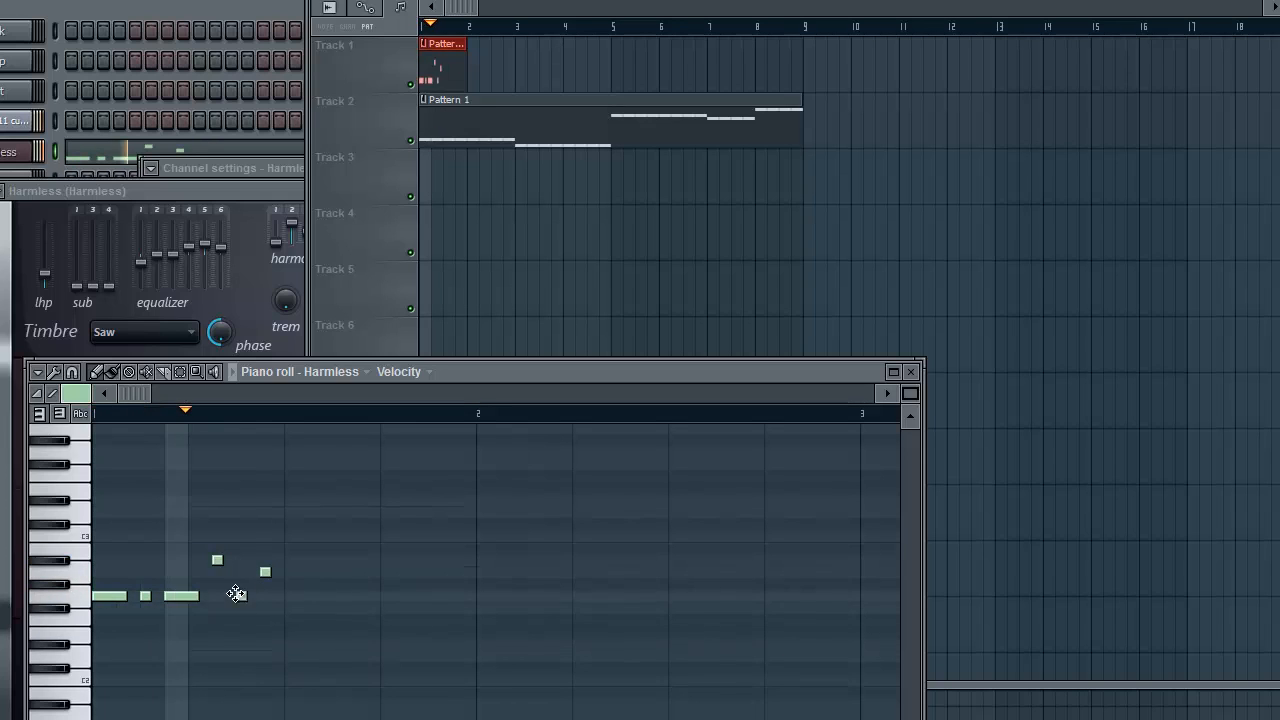
pyautogui.rightClick(265, 572)
pyautogui.click(266, 560)
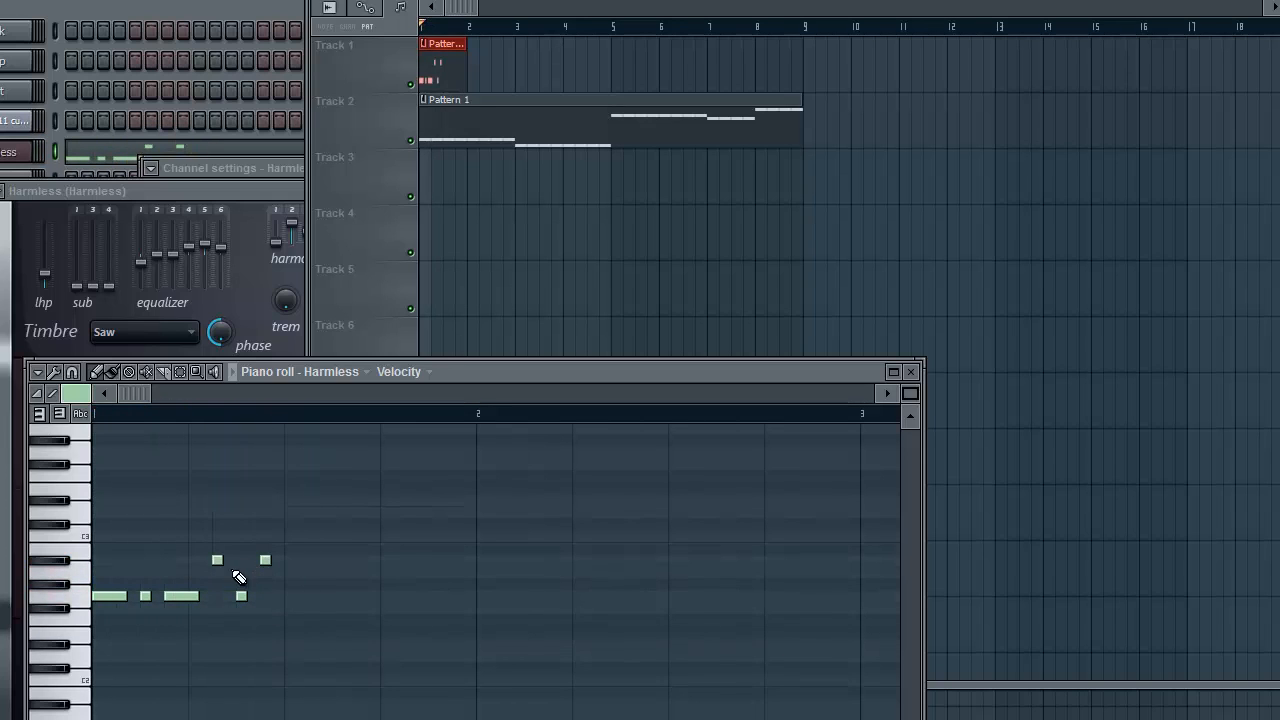
pyautogui.rightClick(217, 560)
pyautogui.moveTo(258, 563); pyautogui.dragTo(268, 577)
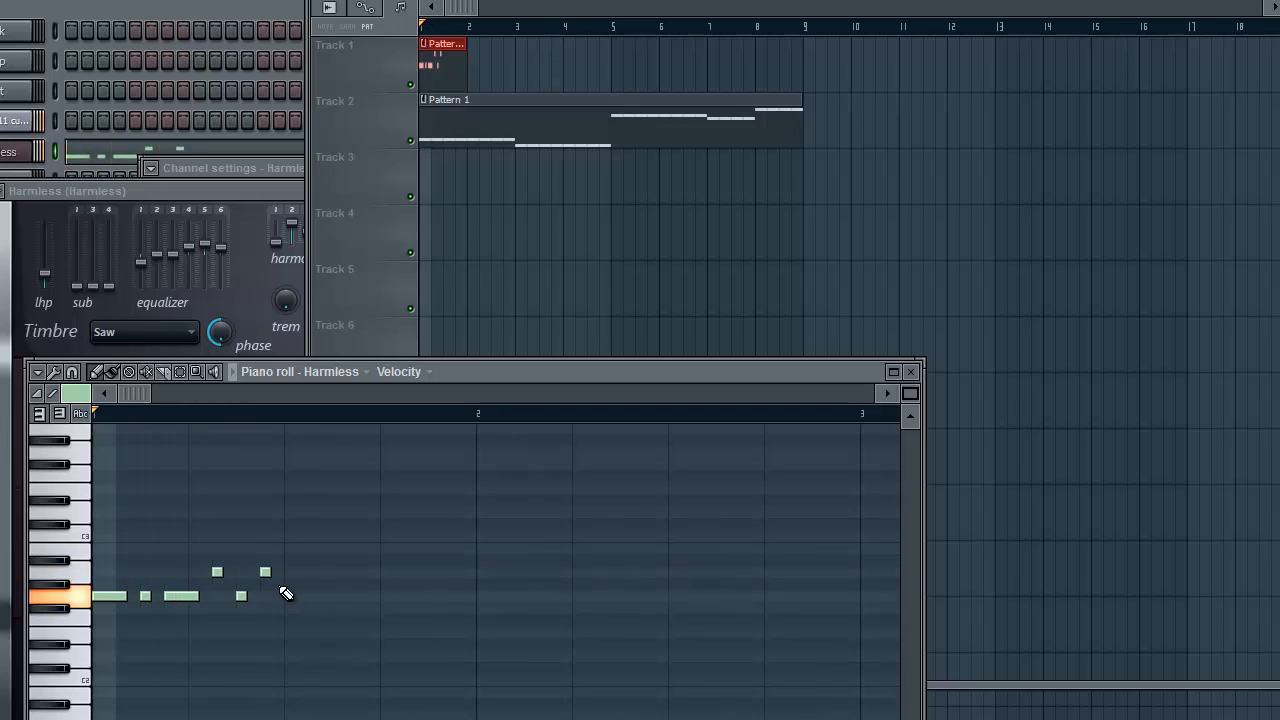
# - Make five short notes alternate between G#2 and G2, starting on G#2, and follow them with a longer G2 note
pyautogui.click(217, 584)
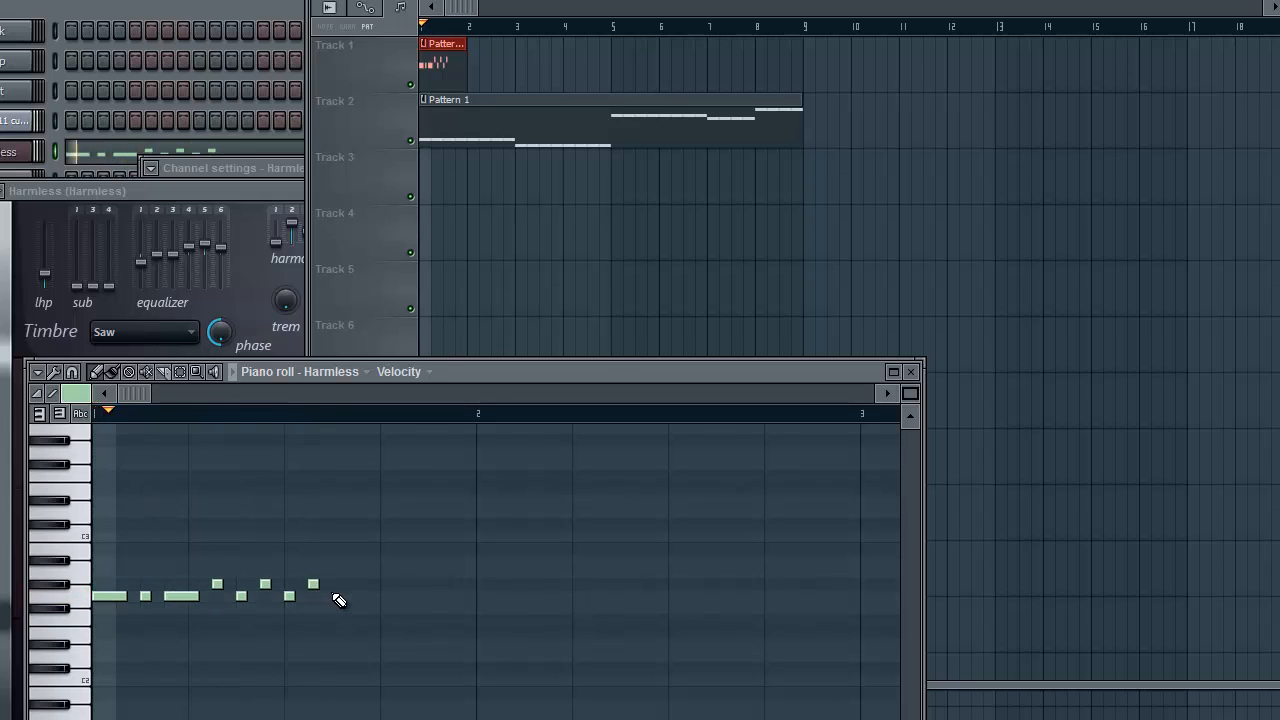
pyautogui.click(336, 596)
pyautogui.moveTo(343, 596); pyautogui.dragTo(362, 597)
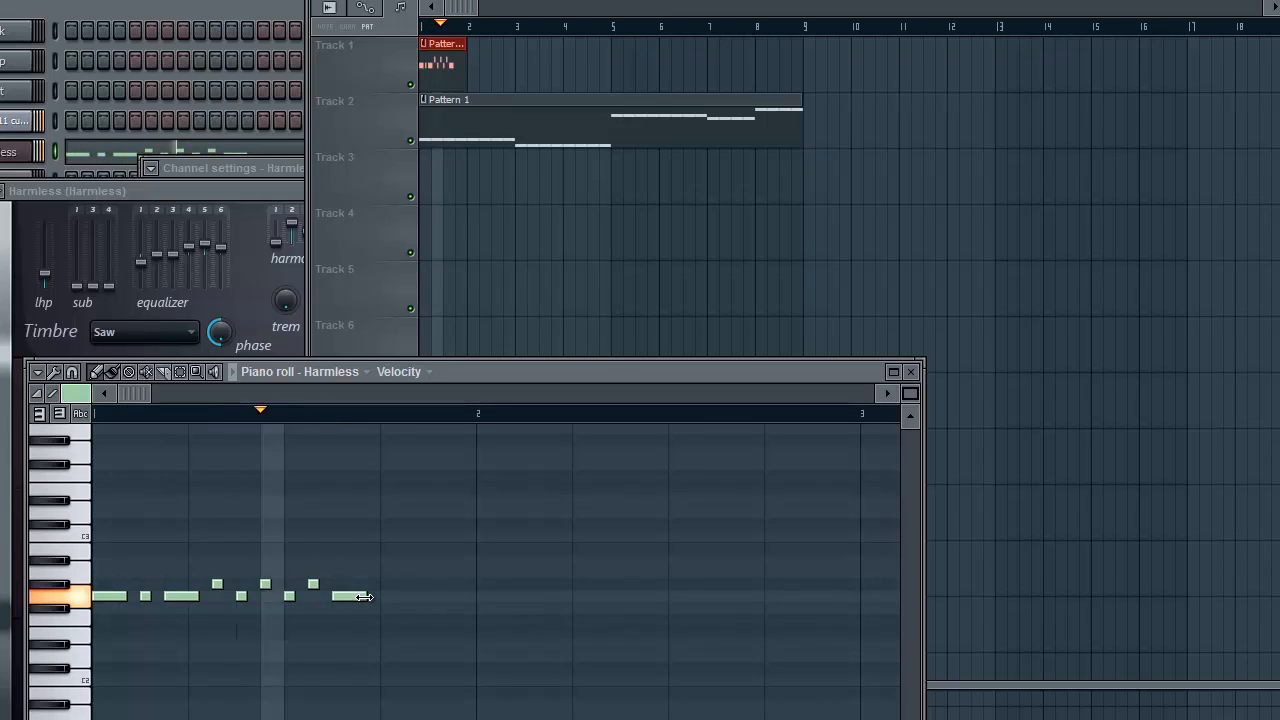
# - Continue the riff on G2 with longer notes just before and at the start of bar 2, a short note and another longer note
pyautogui.click(430, 596)
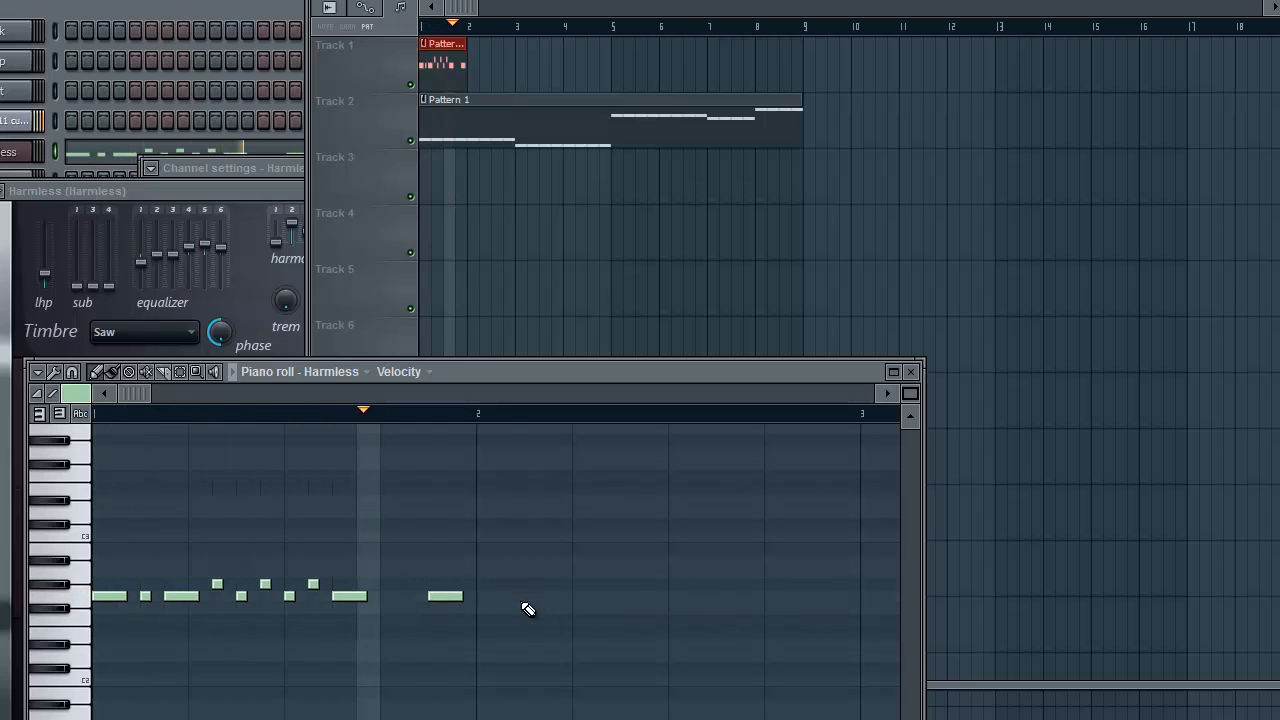
pyautogui.click(488, 596)
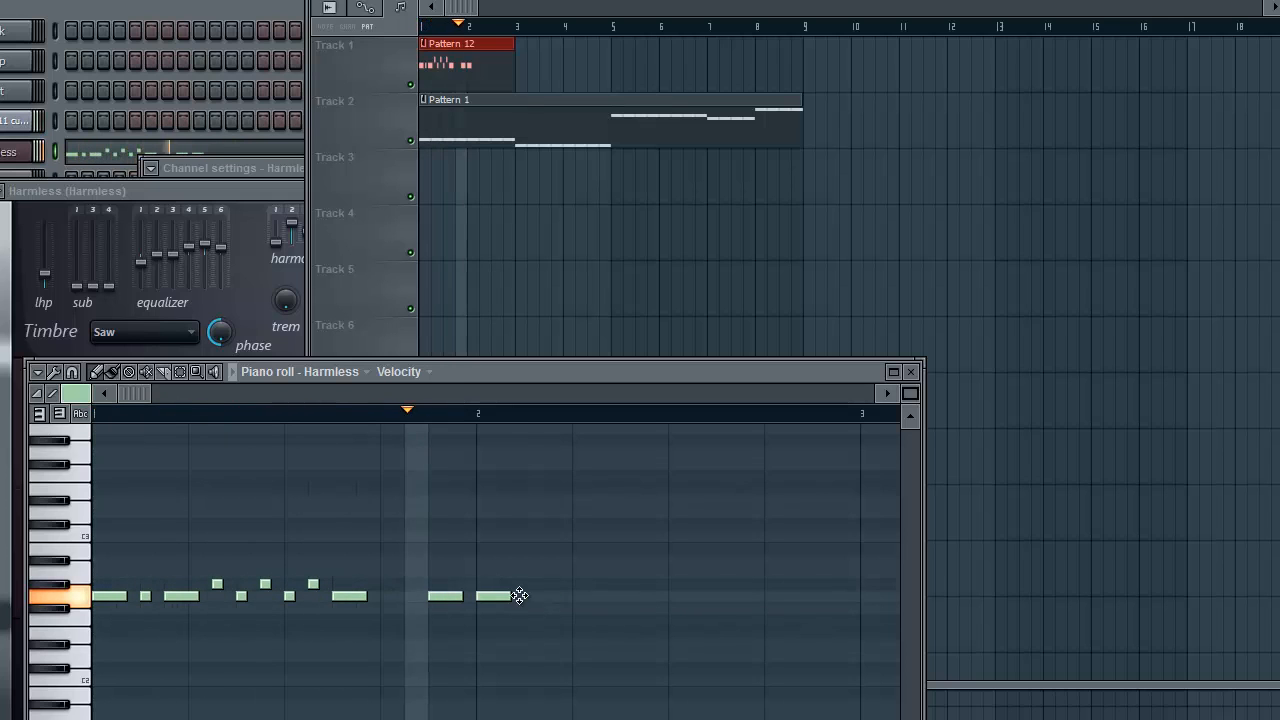
pyautogui.click(529, 596)
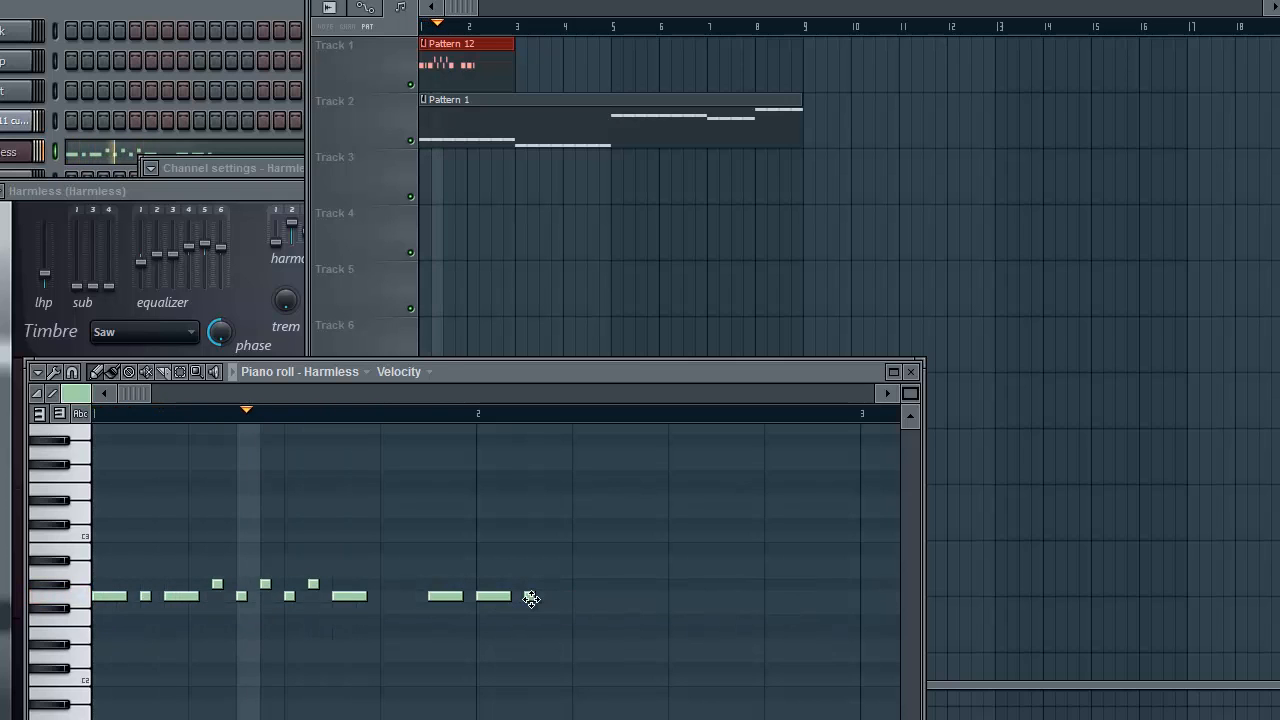
pyautogui.moveTo(526, 595); pyautogui.dragTo(521, 588)
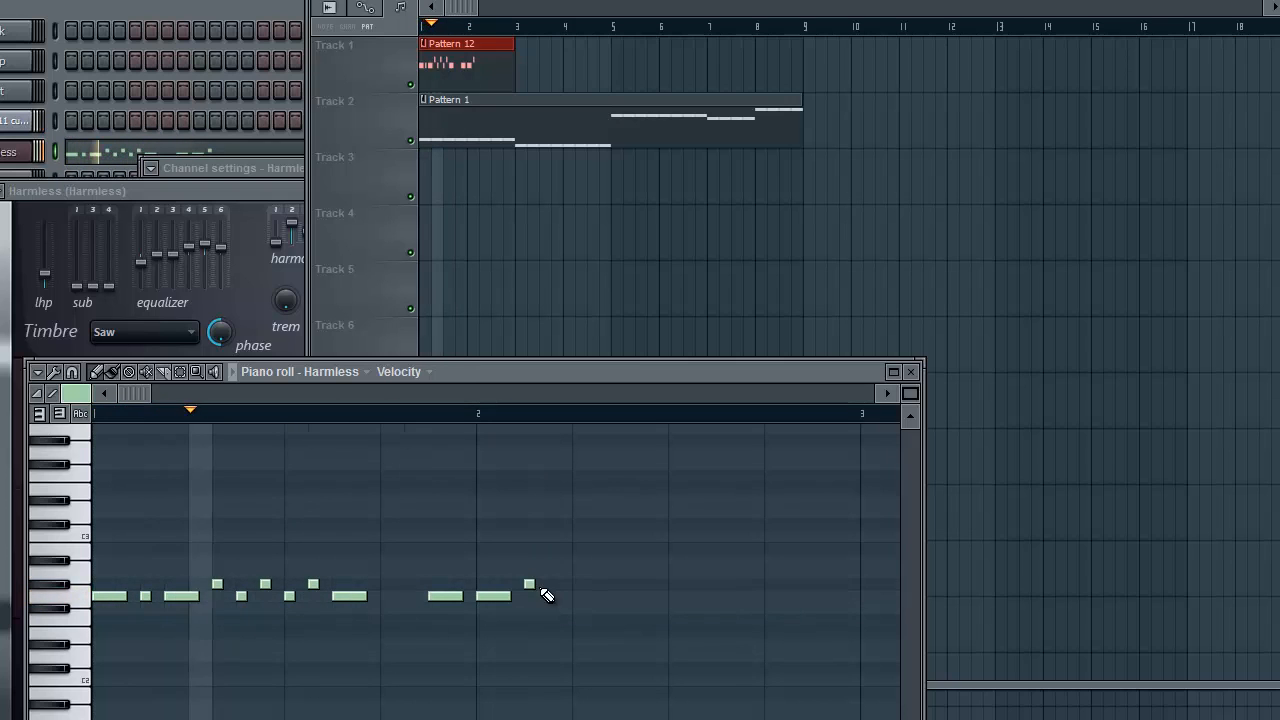
pyautogui.click(551, 595)
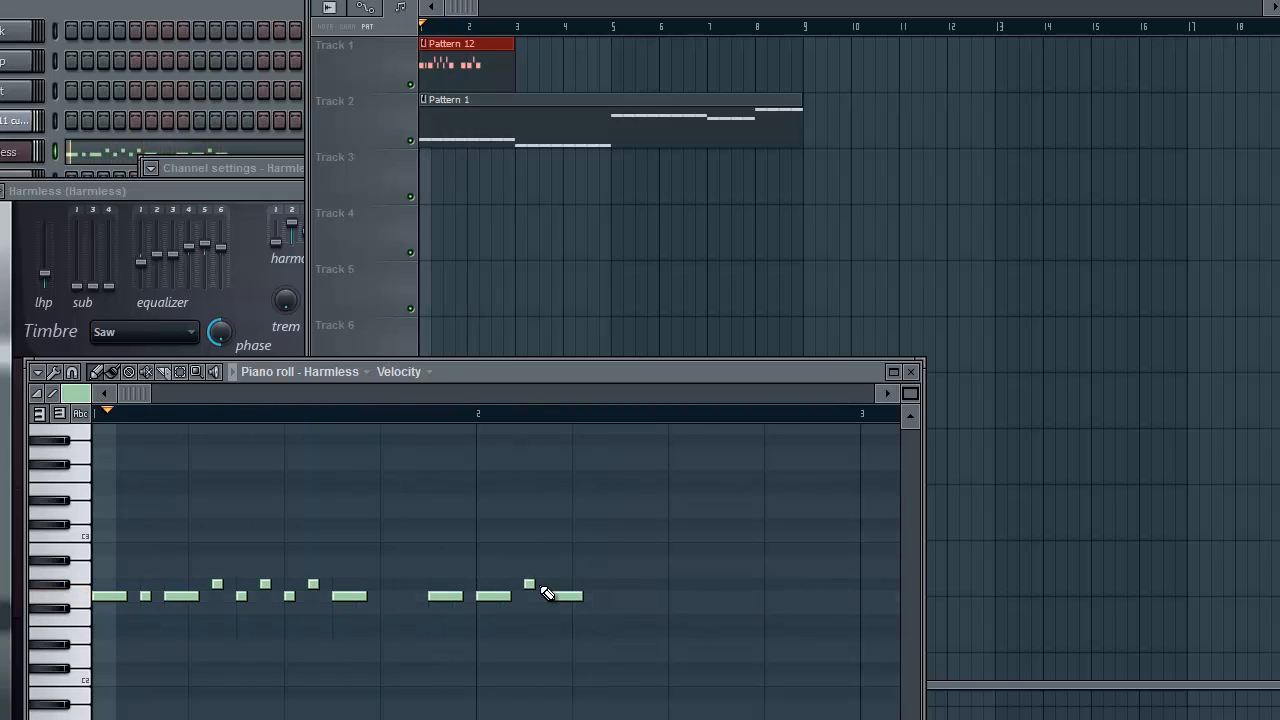
pyautogui.moveTo(527, 585); pyautogui.dragTo(527, 596)
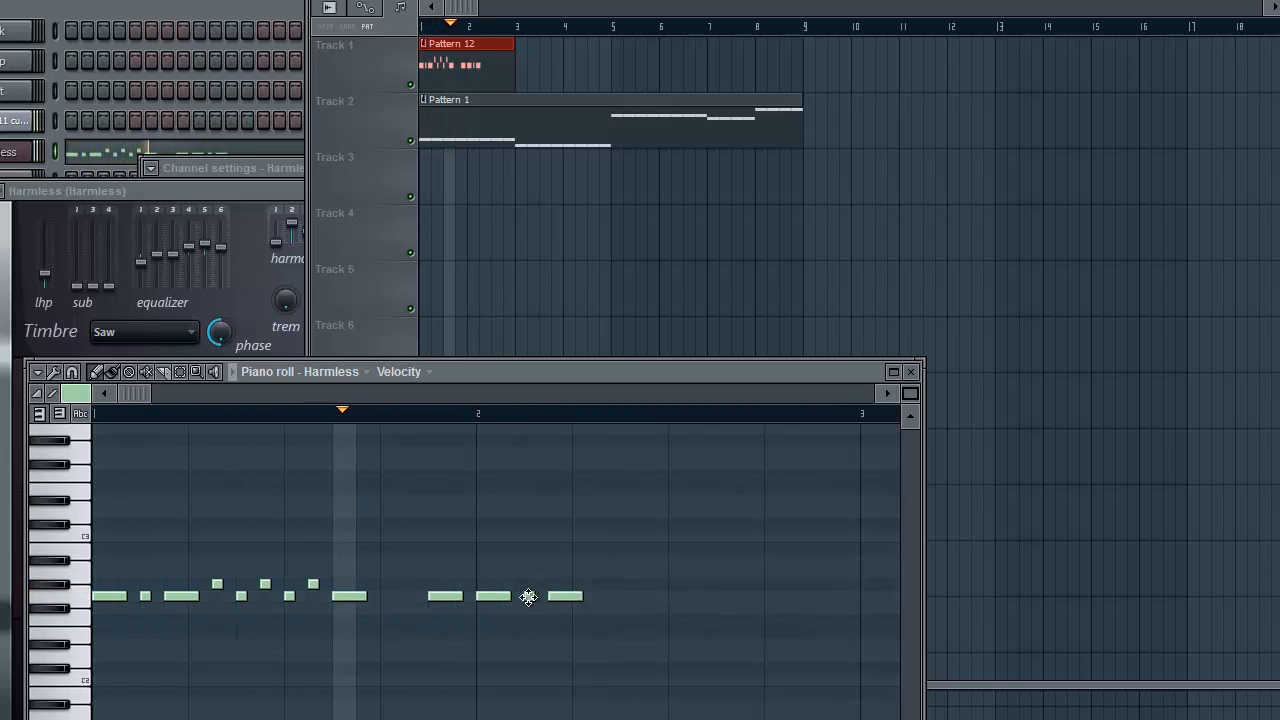
# - Repeat the alternating G#2 and G2 short notes and longer G2 in bar 2, ending the riff with a lengthened A#2 note
pyautogui.press('space')
pyautogui.click(601, 585)
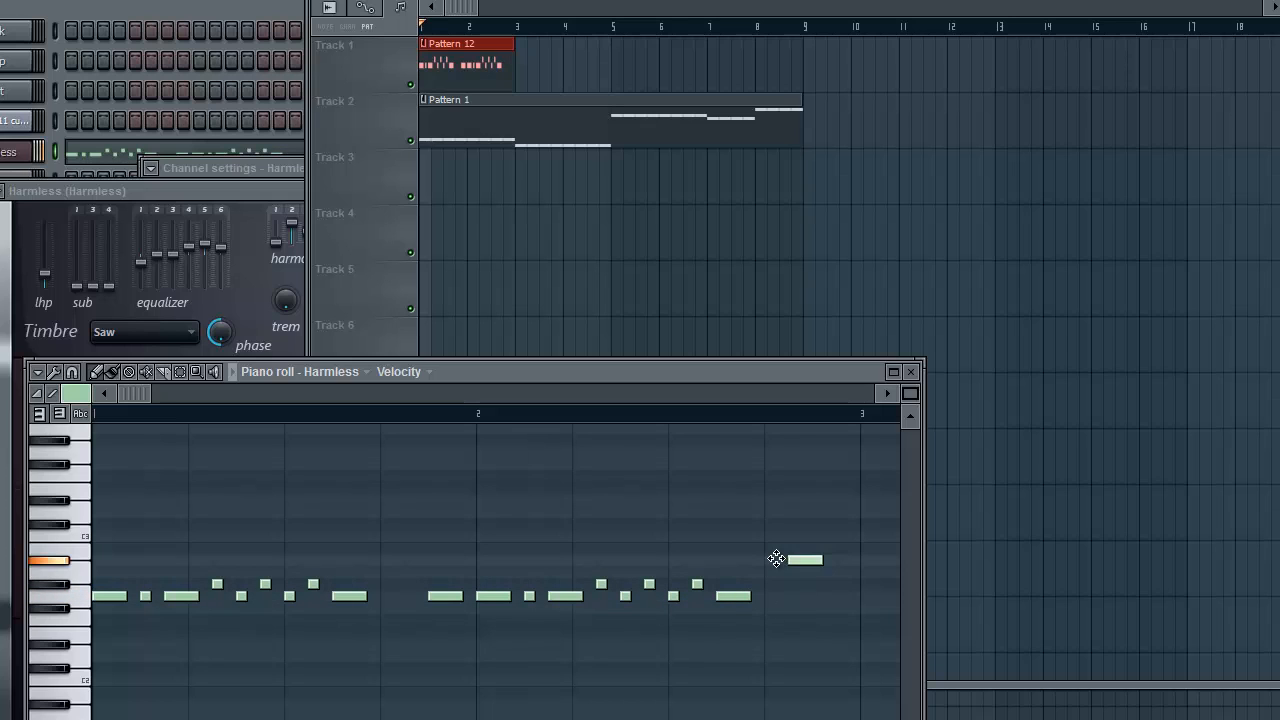
pyautogui.press('space')
pyautogui.moveTo(798, 559); pyautogui.dragTo(829, 559)
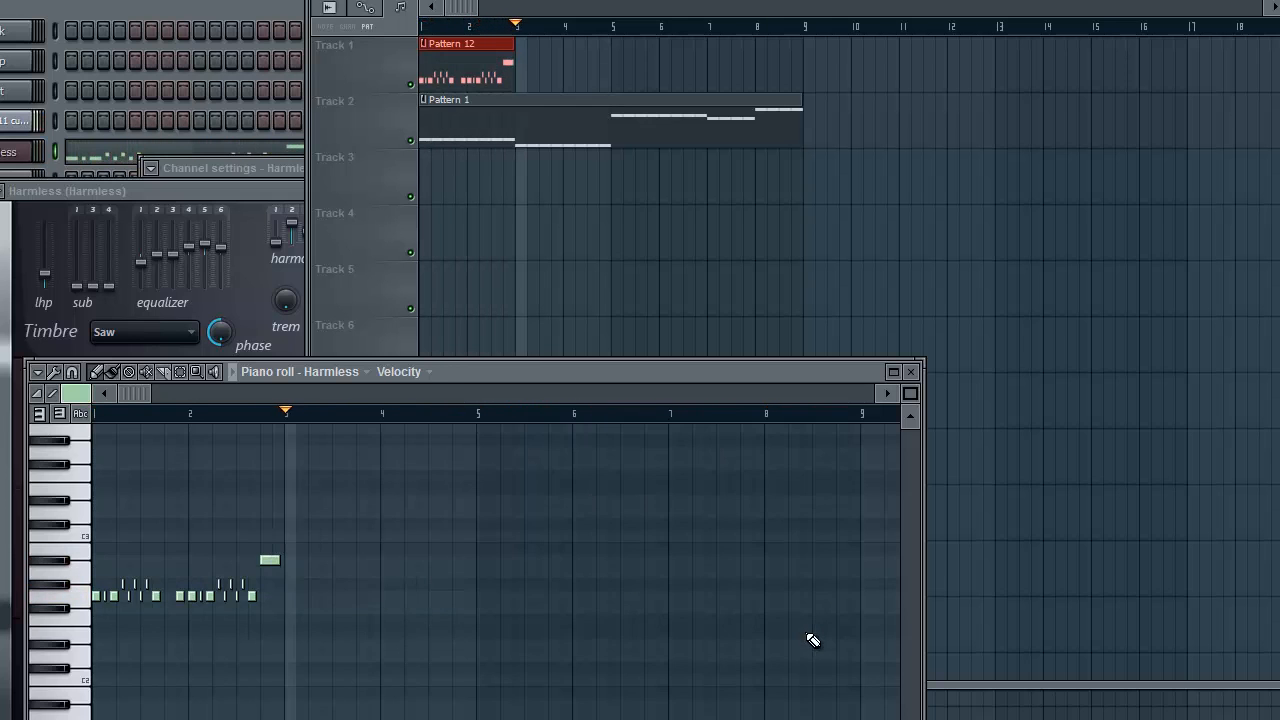
# - Set bars 1 and 2 of the playlist as the playback loop
pyautogui.moveTo(141, 392); pyautogui.dragTo(409, 371)
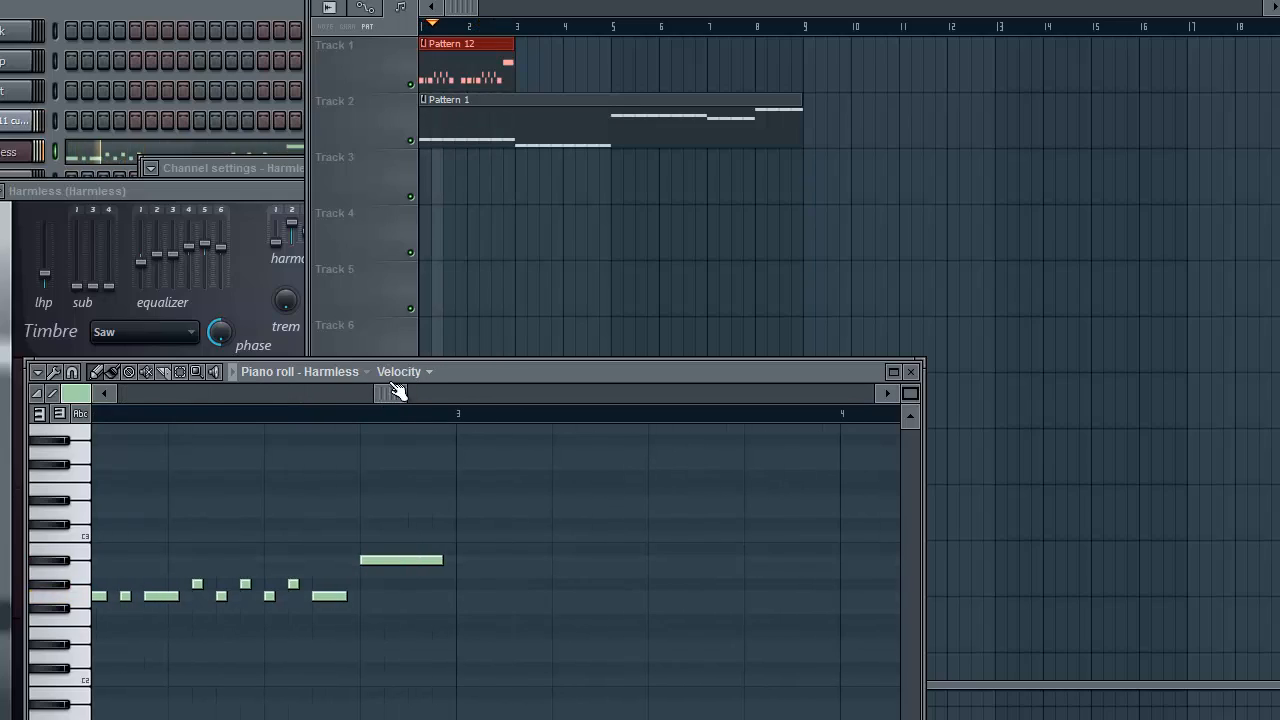
pyautogui.click(482, 4)
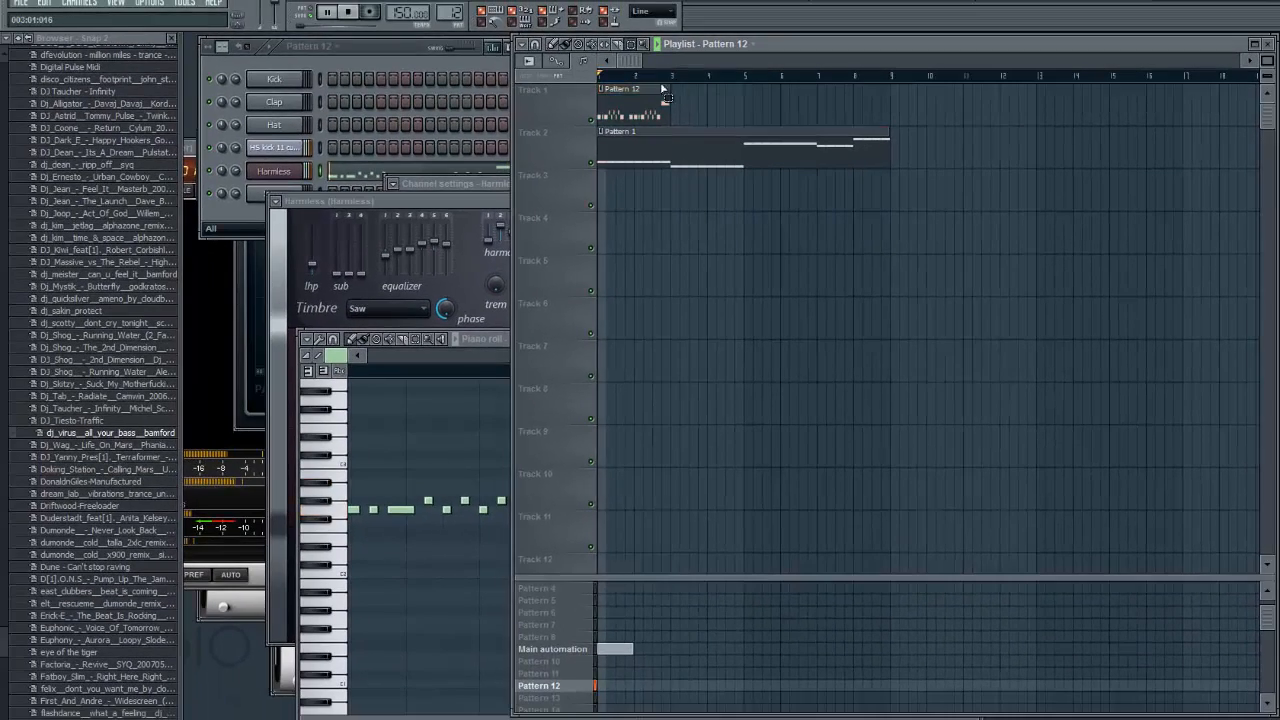
pyautogui.moveTo(657, 72); pyautogui.dragTo(577, 70)
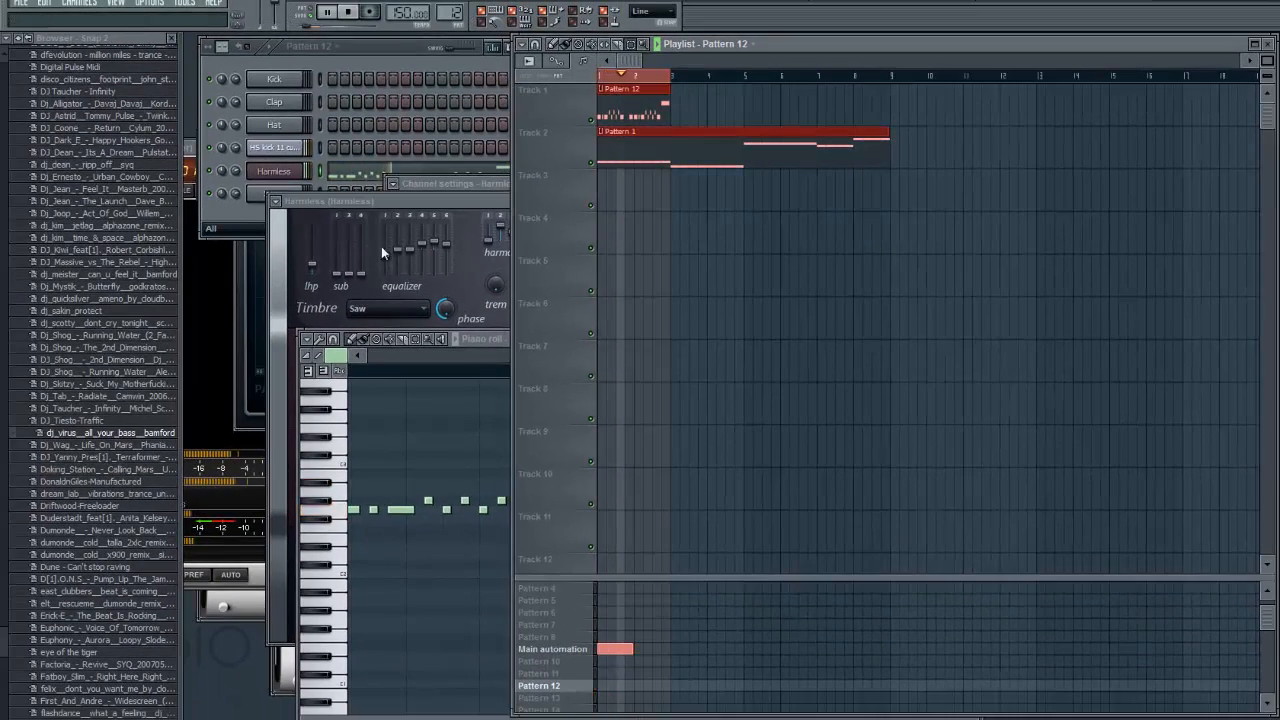
# - Try the Bright saw, Brighter saw, Triple saw 2, Triple saw and Double saw timbres in Harmless
pyautogui.click(425, 200)
pyautogui.click(387, 308)
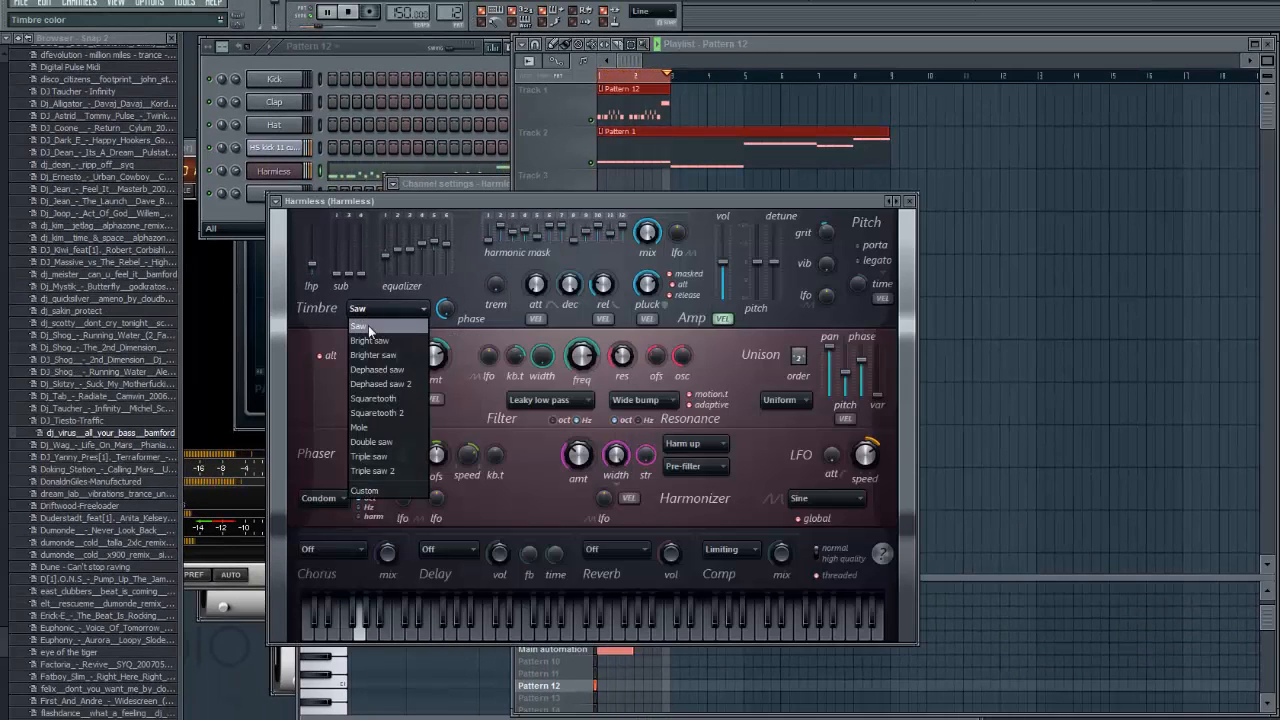
pyautogui.click(372, 341)
pyautogui.click(387, 310)
pyautogui.click(372, 355)
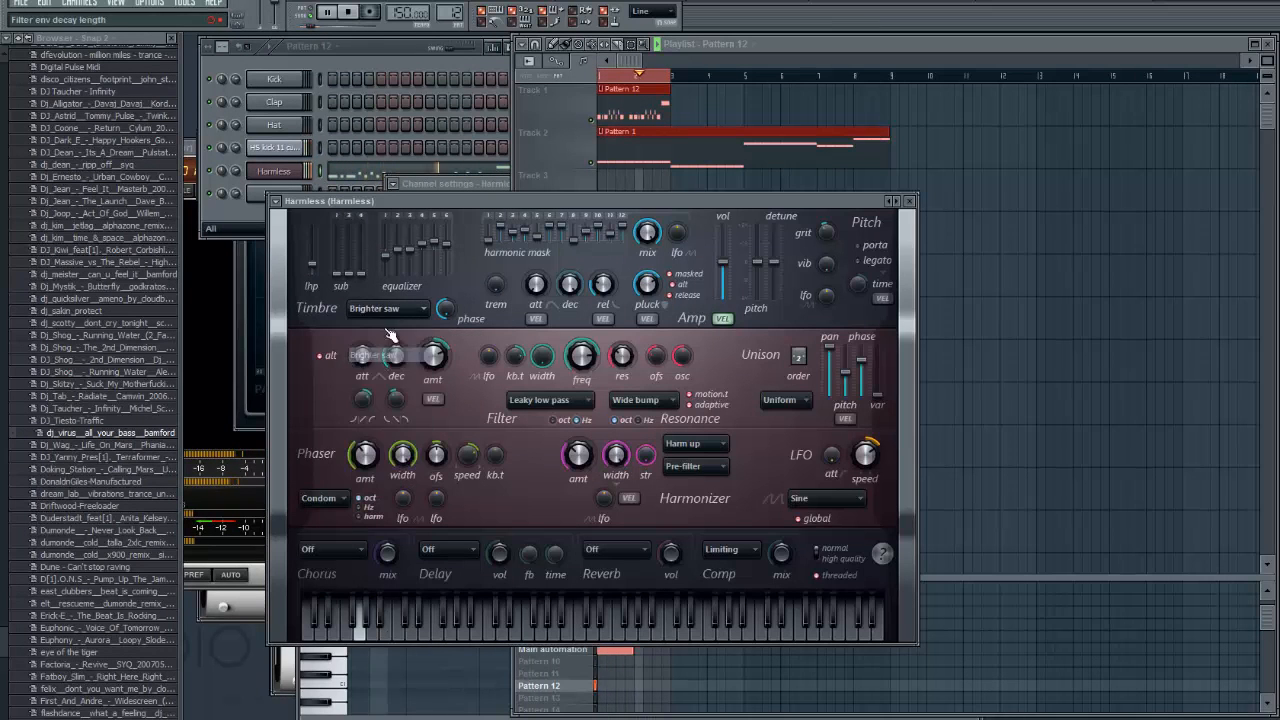
pyautogui.click(387, 309)
pyautogui.click(393, 468)
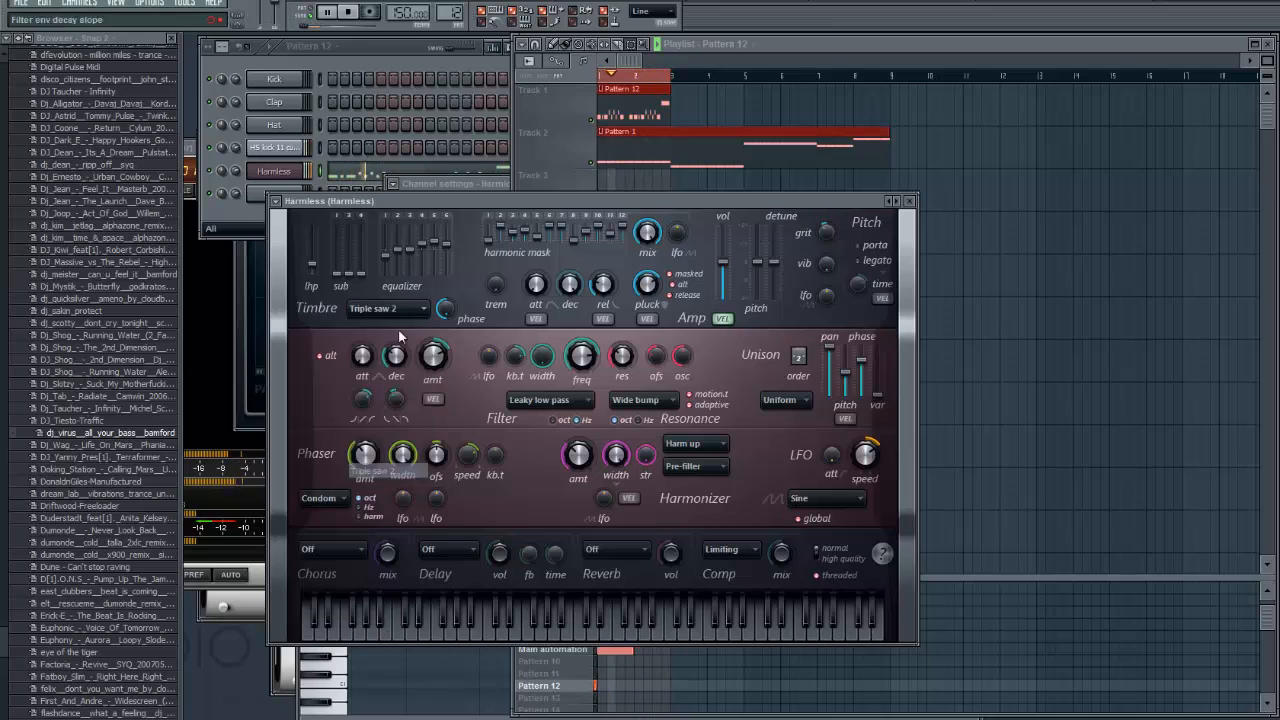
pyautogui.click(391, 309)
pyautogui.click(372, 456)
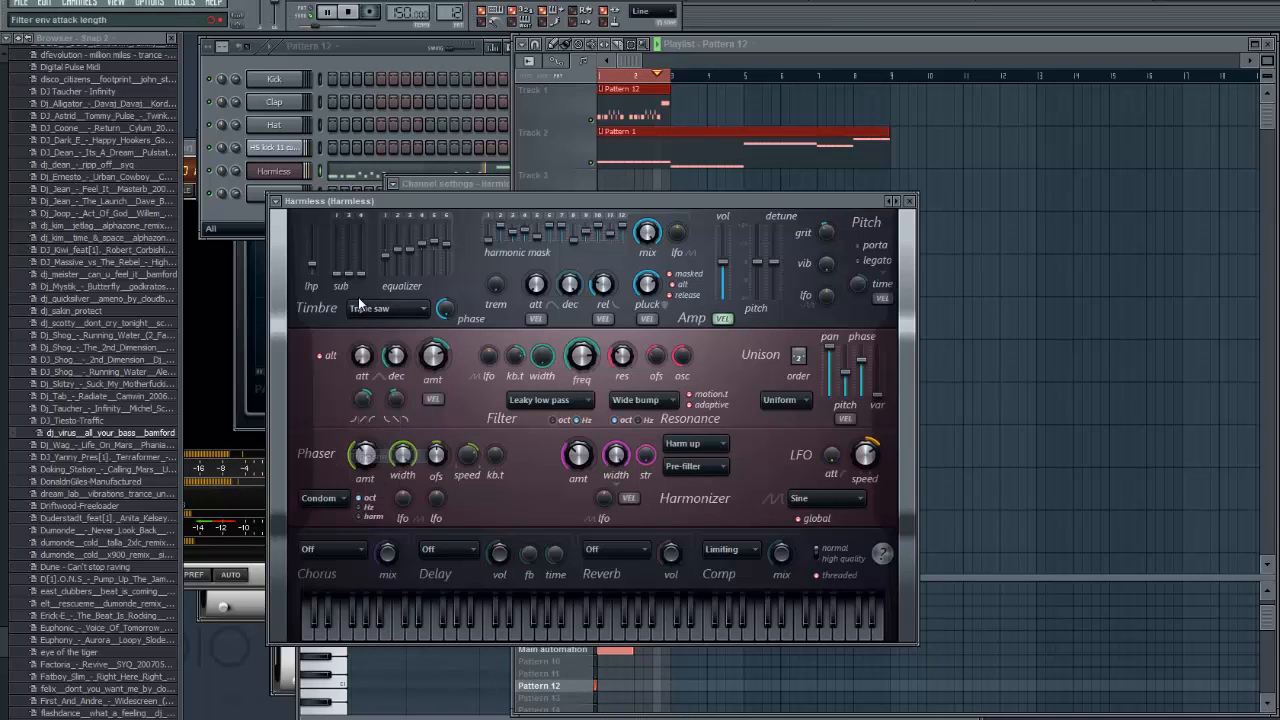
pyautogui.click(373, 309)
pyautogui.click(387, 436)
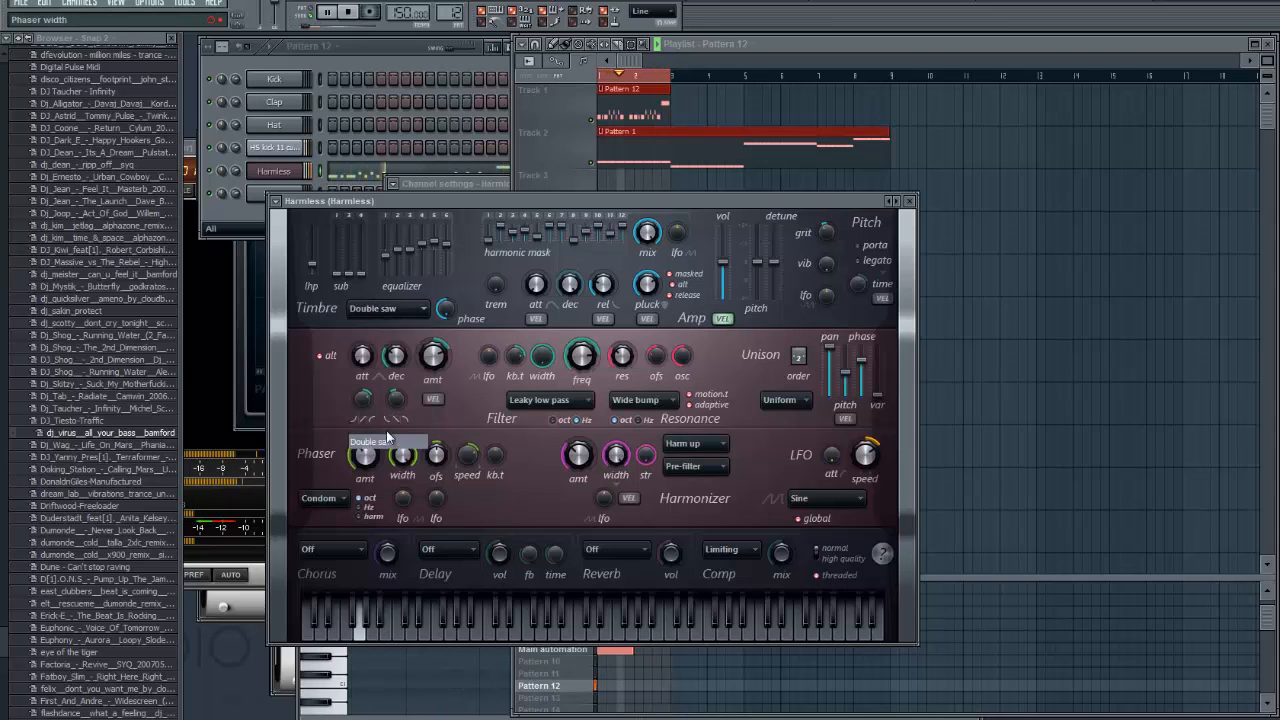
# - Try the Mole, Squaretooth 2, Squaretooth and Dephased saw timbres in Harmless
pyautogui.click(398, 313)
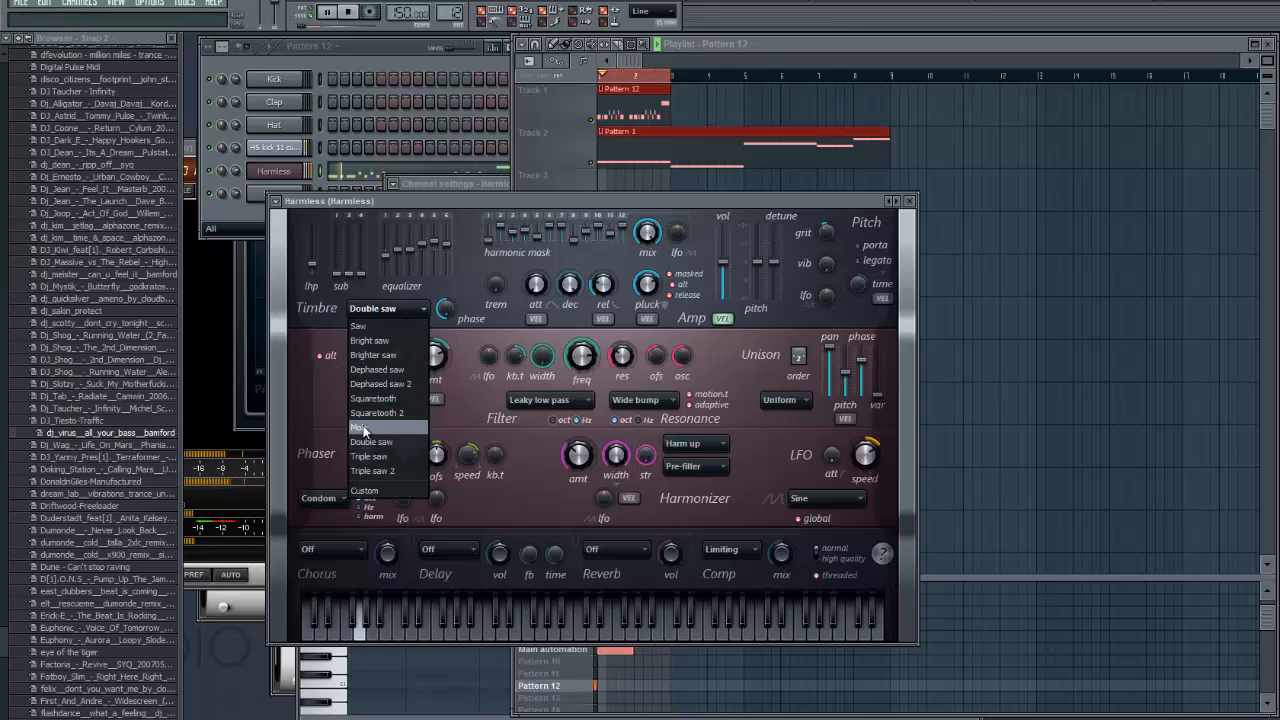
pyautogui.click(362, 428)
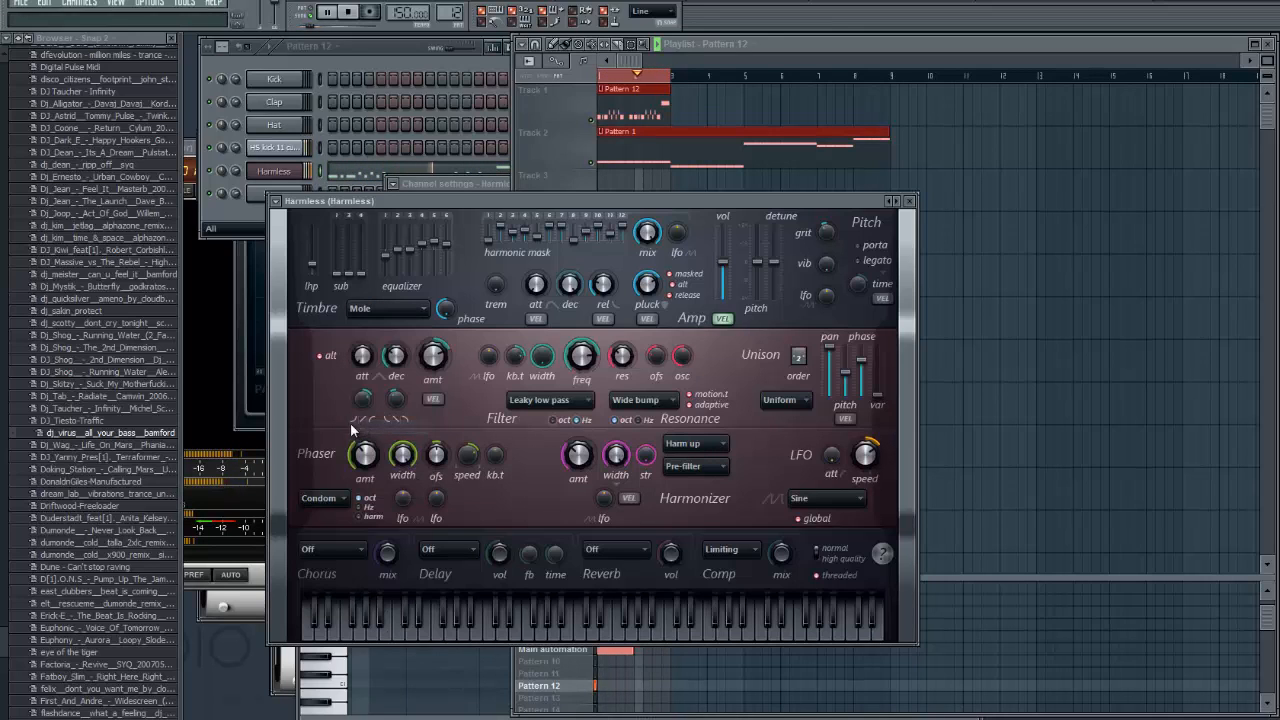
pyautogui.click(383, 316)
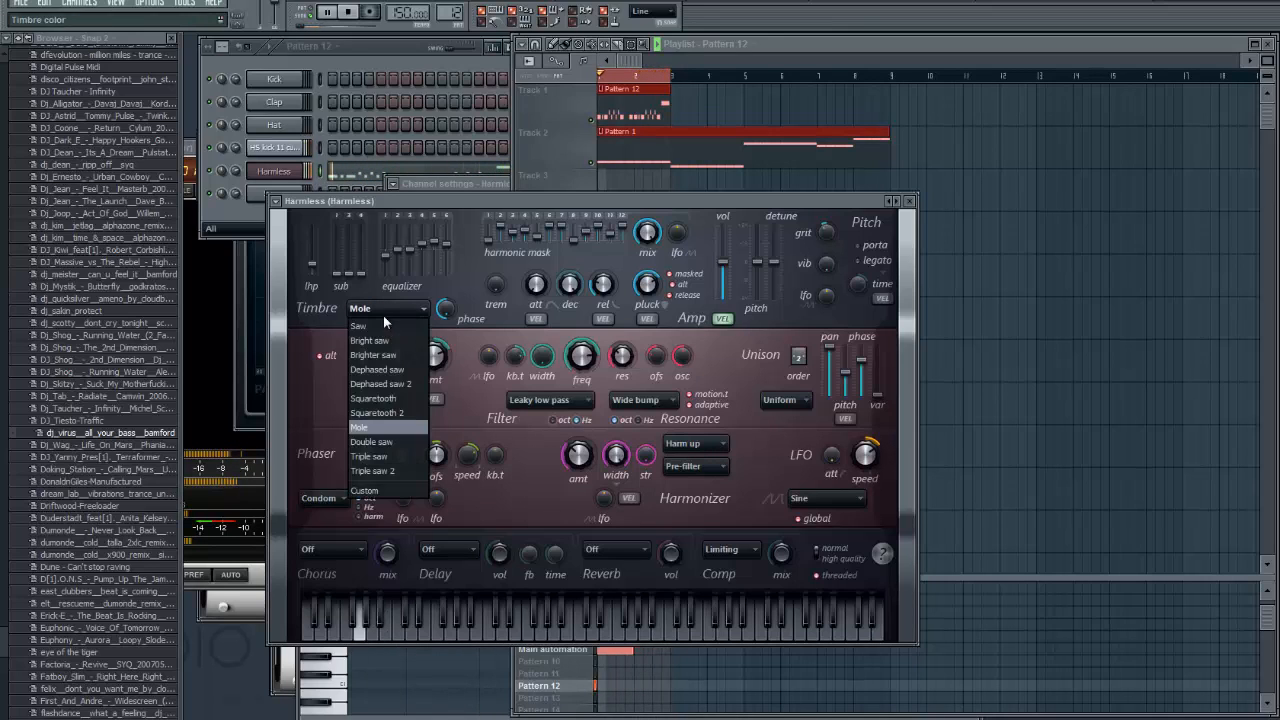
pyautogui.click(385, 412)
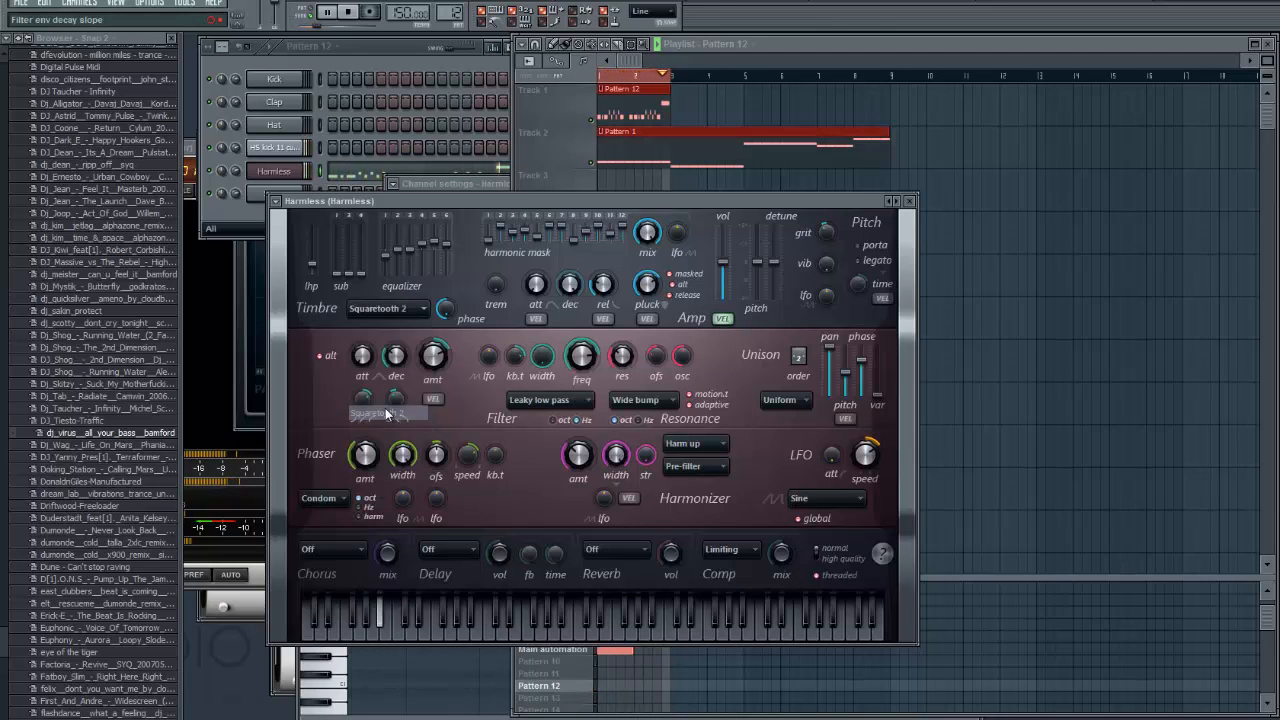
pyautogui.click(393, 318)
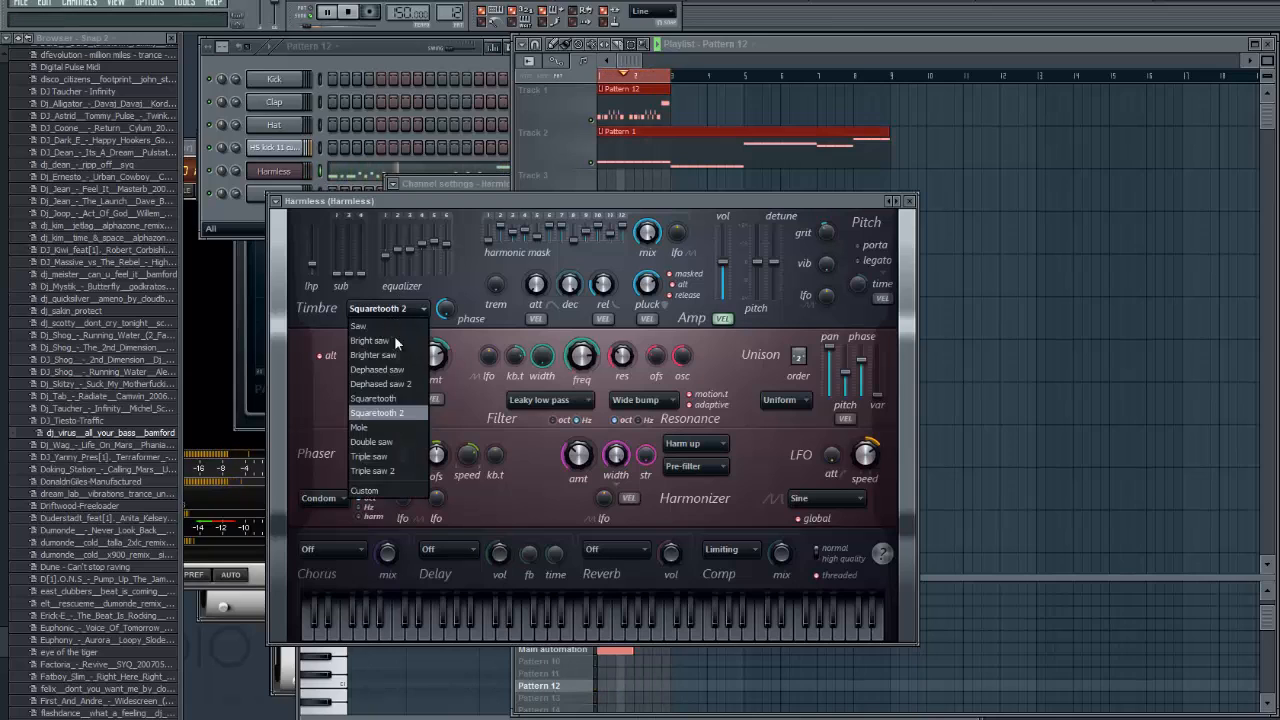
pyautogui.click(396, 400)
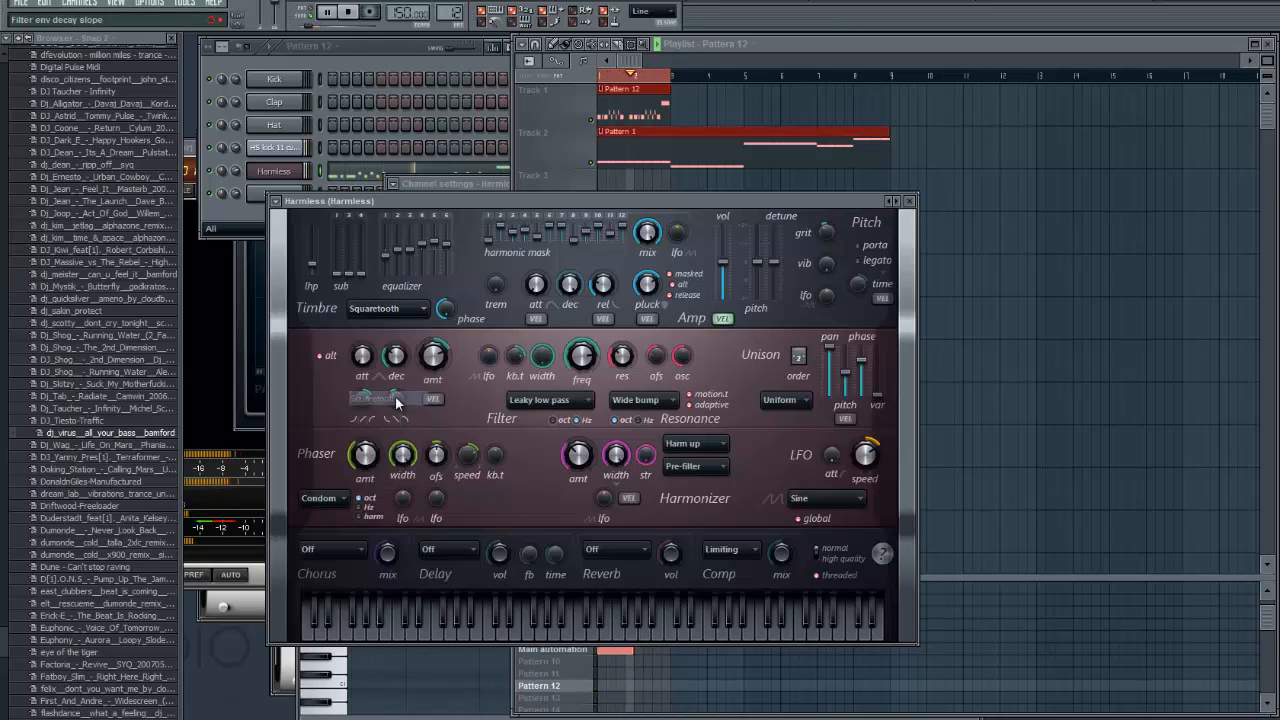
pyautogui.click(410, 309)
pyautogui.click(391, 370)
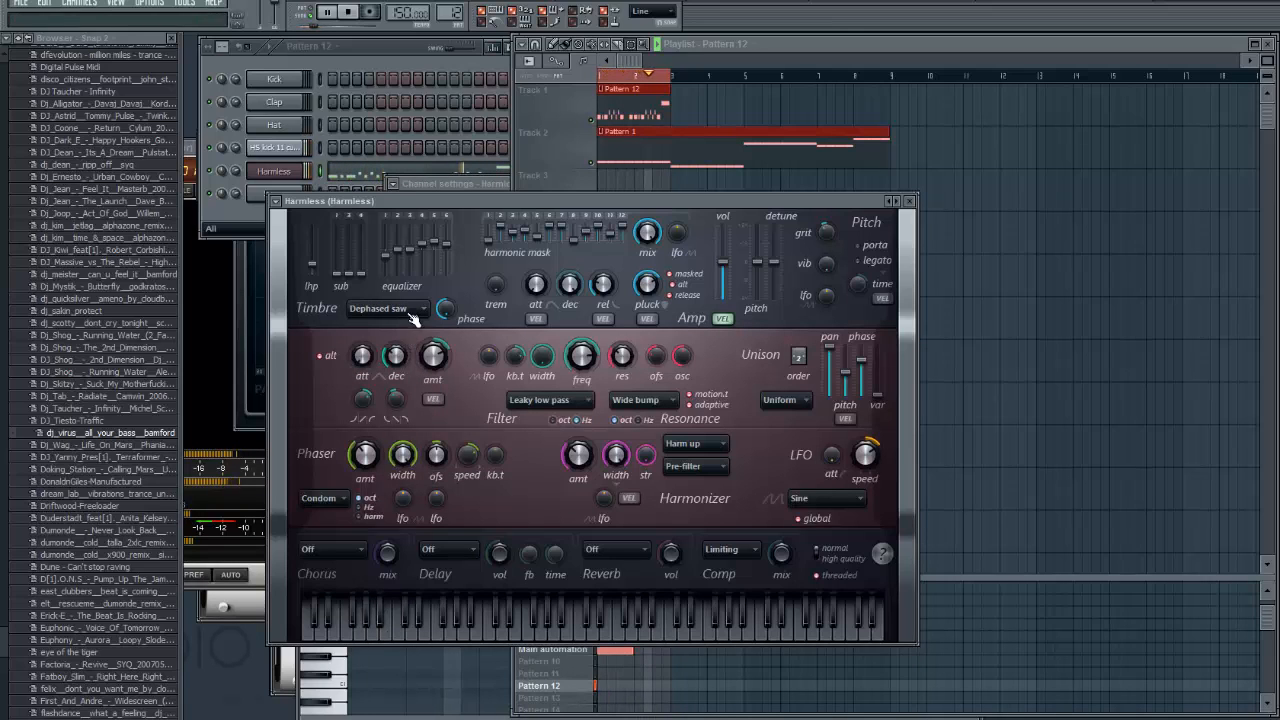
# - Set the Harmless timbre to Dephased saw 2 and adjust the timbre phase
pyautogui.click(408, 309)
pyautogui.click(383, 383)
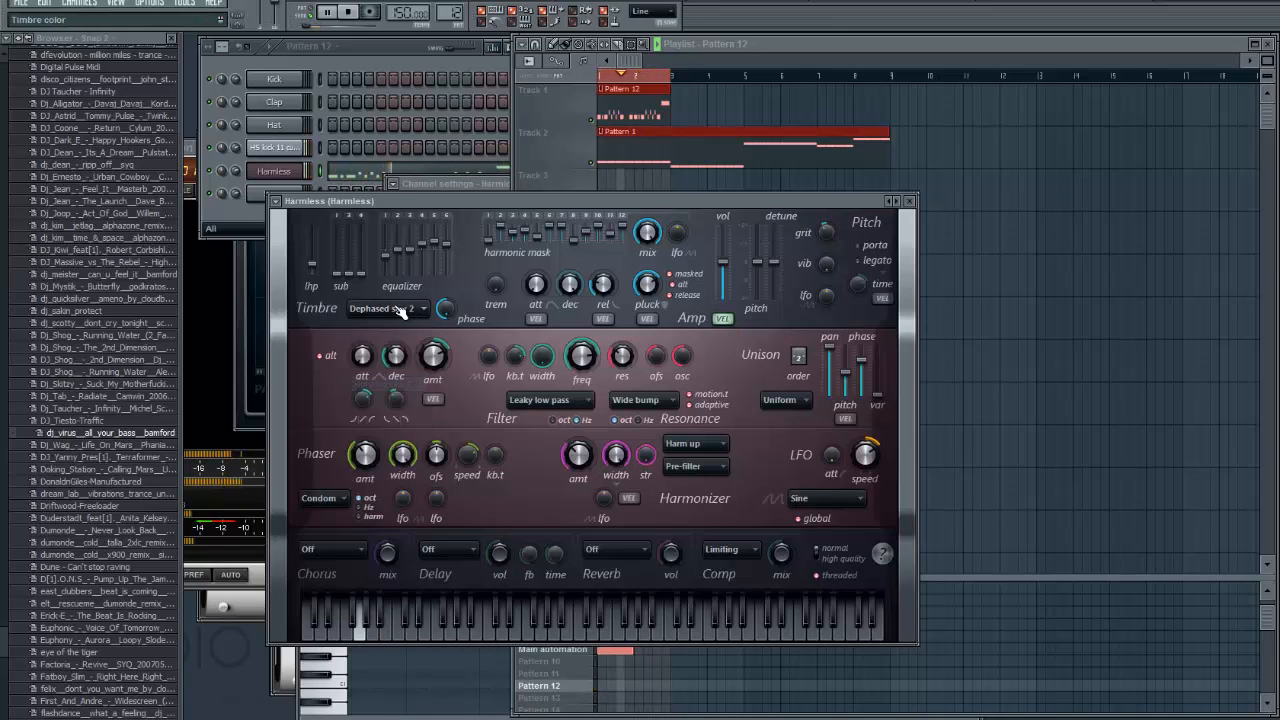
pyautogui.moveTo(432, 141); pyautogui.dragTo(432, 212)
pyautogui.moveTo(450, 313); pyautogui.dragTo(453, 345)
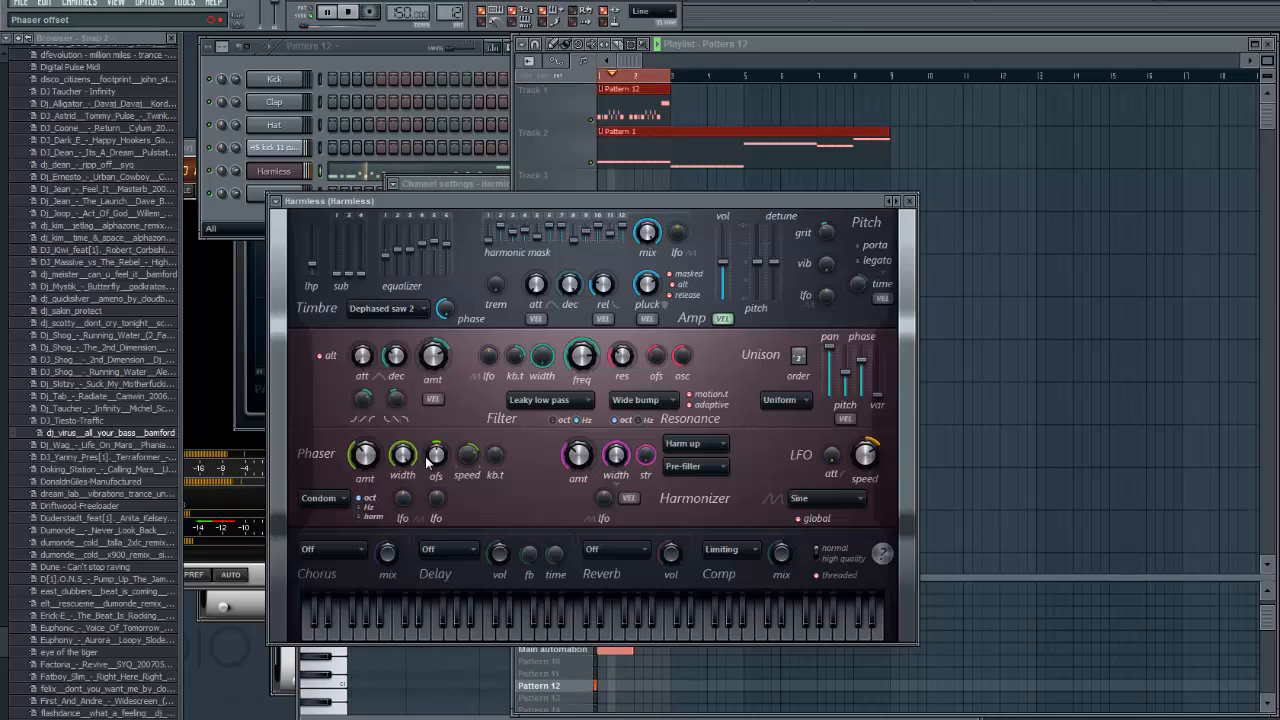
pyautogui.moveTo(445, 310); pyautogui.dragTo(420, 703)
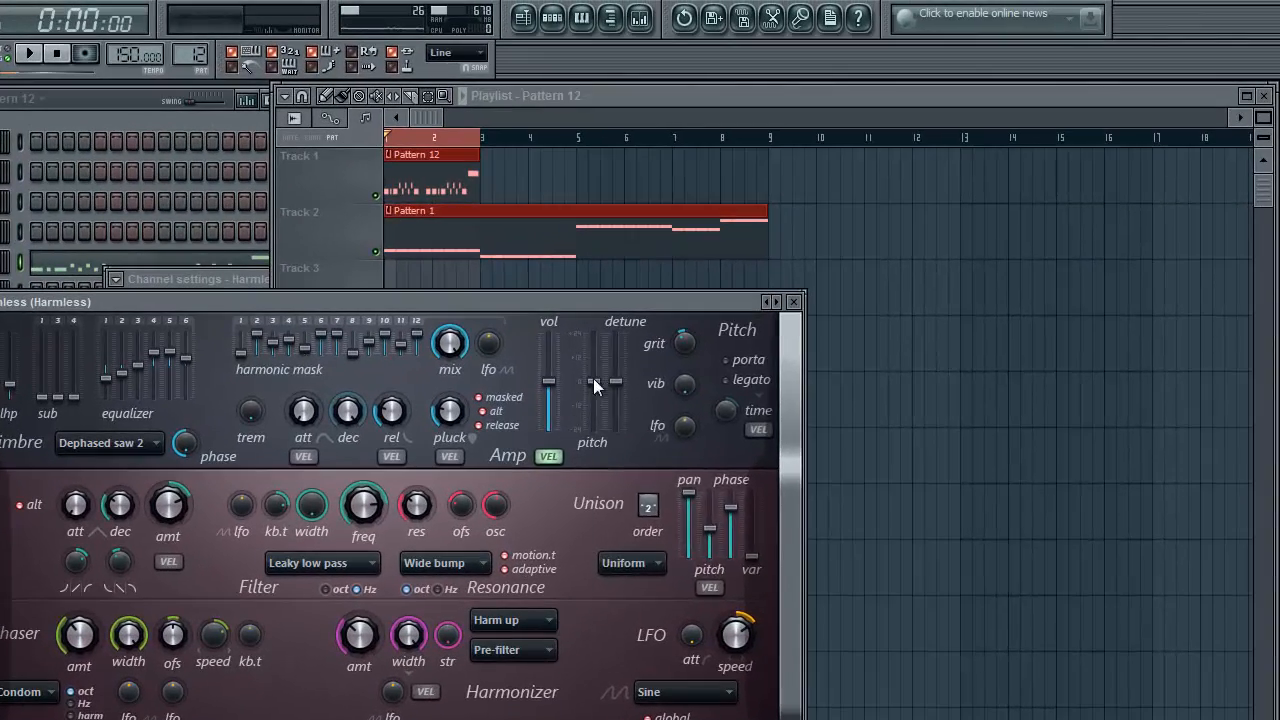
# - Create an automation clip for the Harmless master pitch over bars 1 and 2, and open Pattern 12's notes
pyautogui.rightClick(757, 260)
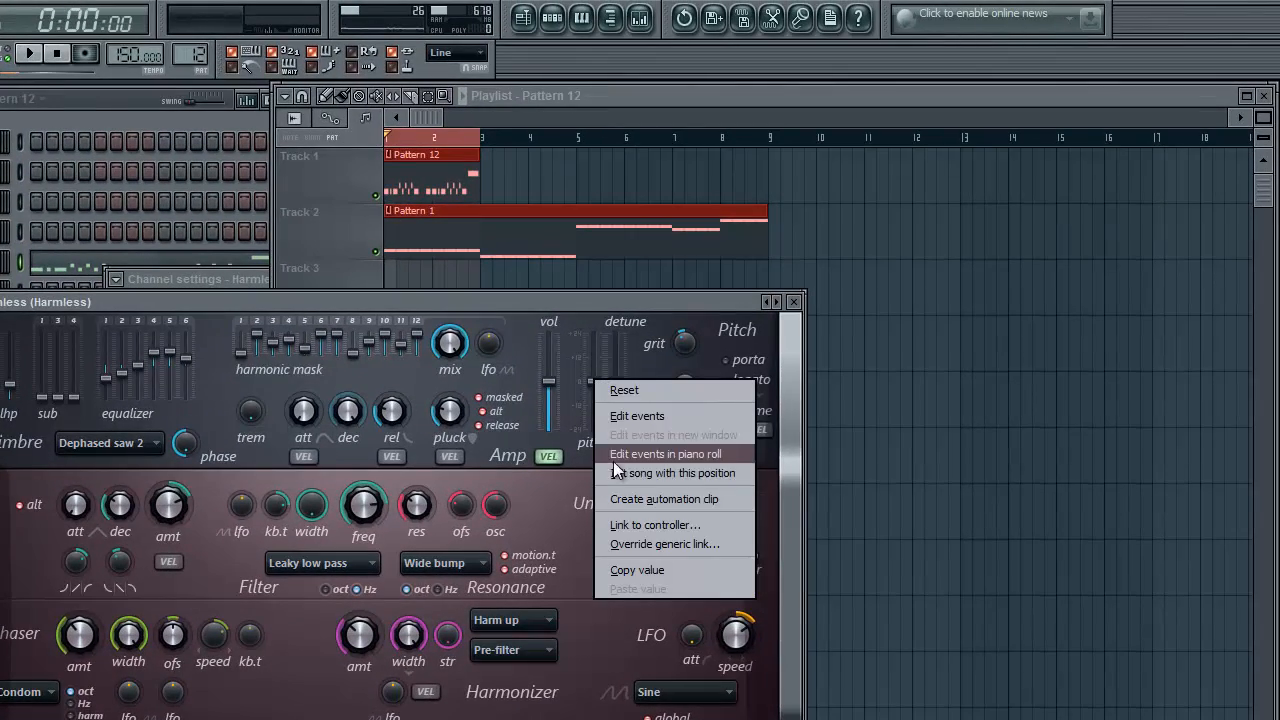
pyautogui.click(656, 499)
pyautogui.press('space')
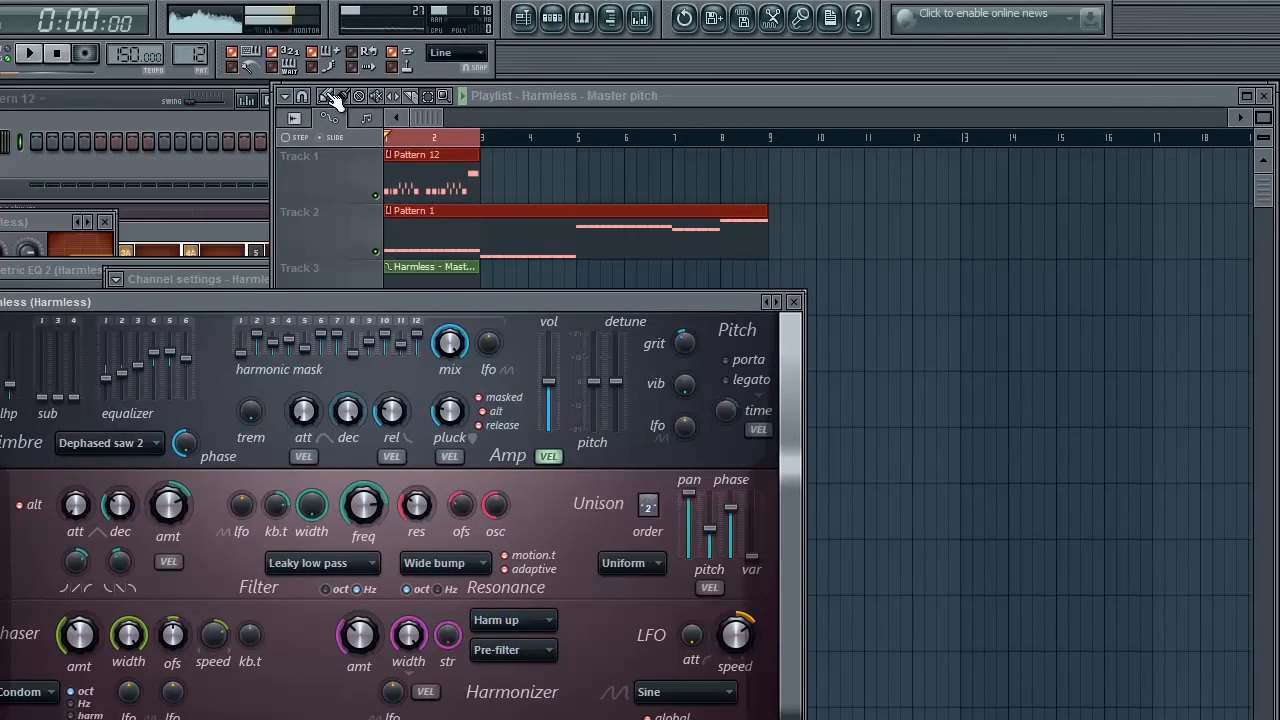
pyautogui.click(330, 96)
pyautogui.press('space')
pyautogui.doubleClick(427, 188)
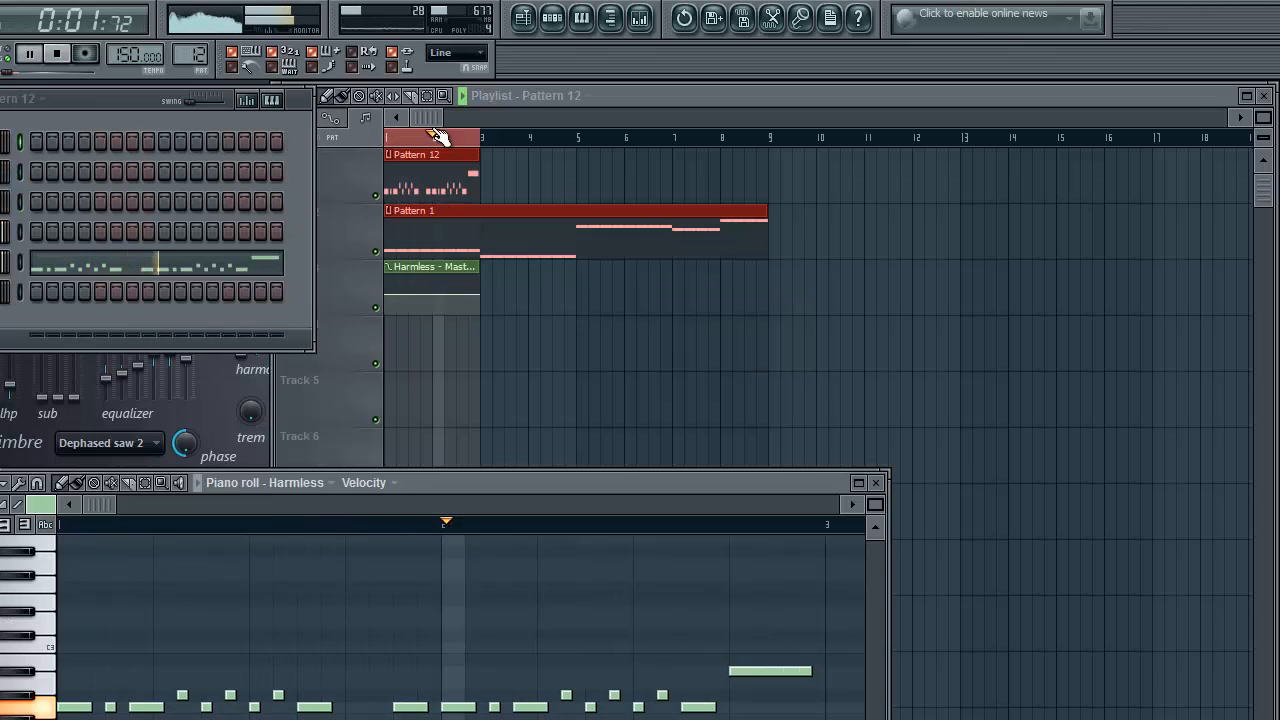
# - Shorten the Pattern 1 clip on Track 2 to two bars and repeat it through the end of bar 8
pyautogui.click(803, 291)
pyautogui.press('space')
pyautogui.moveTo(761, 221); pyautogui.dragTo(482, 258)
pyautogui.press('space')
pyautogui.click(487, 234)
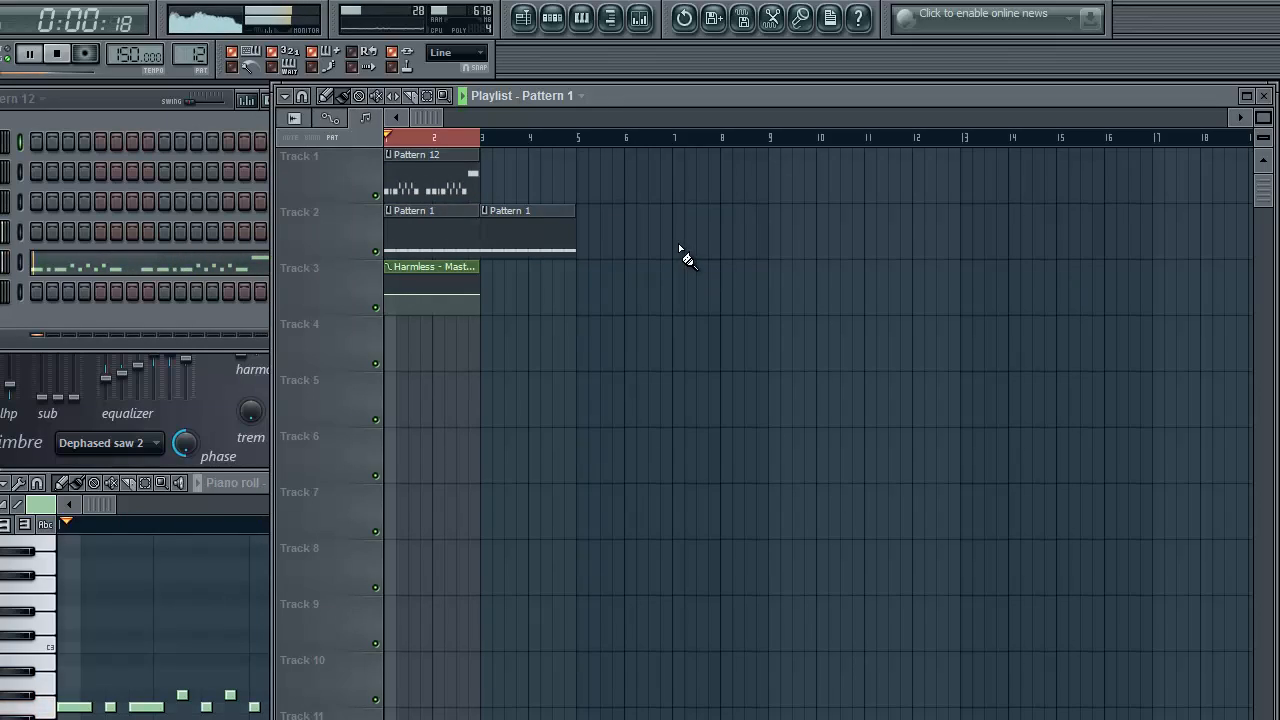
pyautogui.press('space')
pyautogui.press('space')
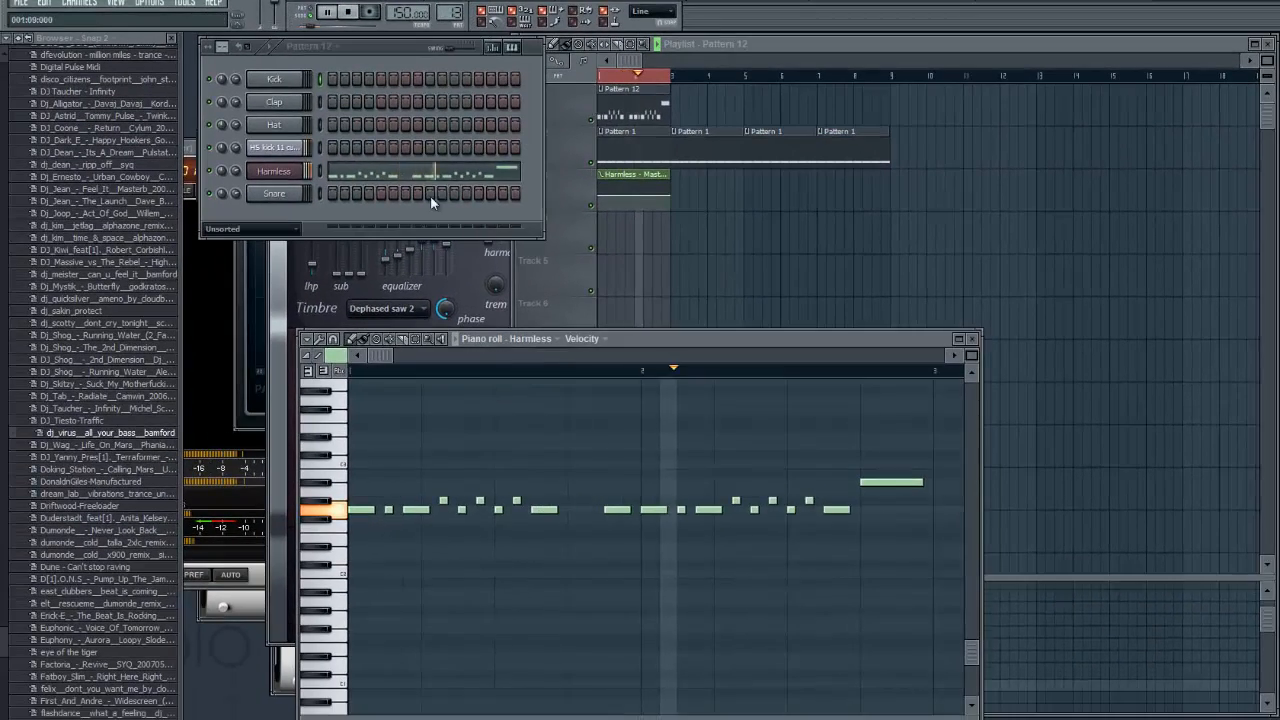
# - Switch to a new empty pattern, Pattern 13
pyautogui.press('F4')
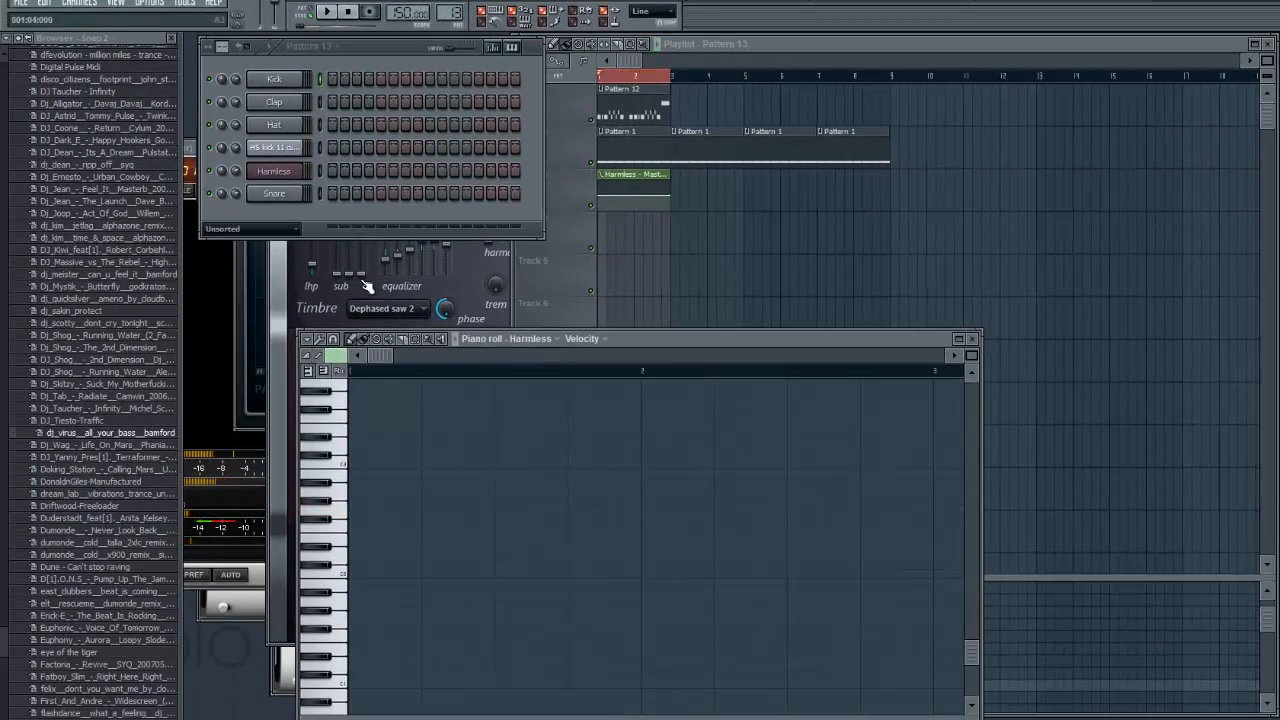
pyautogui.click(610, 116)
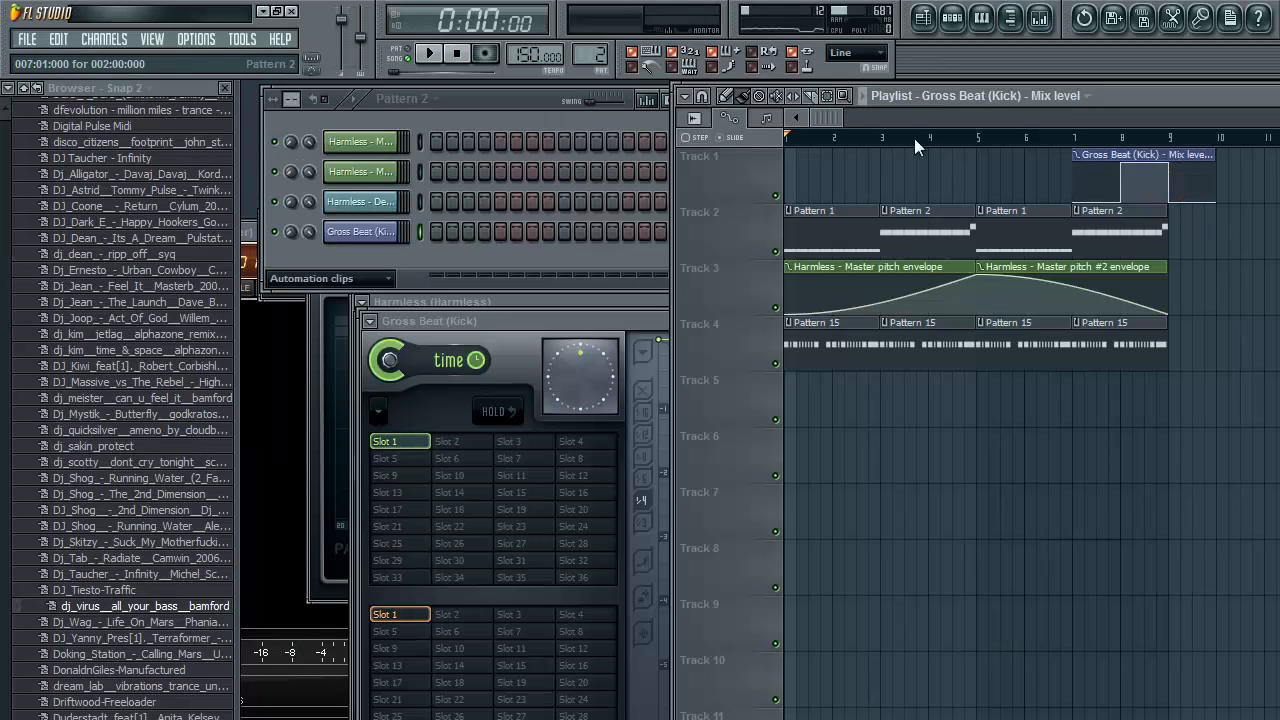
# - Play the arrangement with bars 1 to 8 set as the loop
pyautogui.press('space')
pyautogui.keyDown('ctrl'); pyautogui.click(1168, 145); pyautogui.keyUp('ctrl')
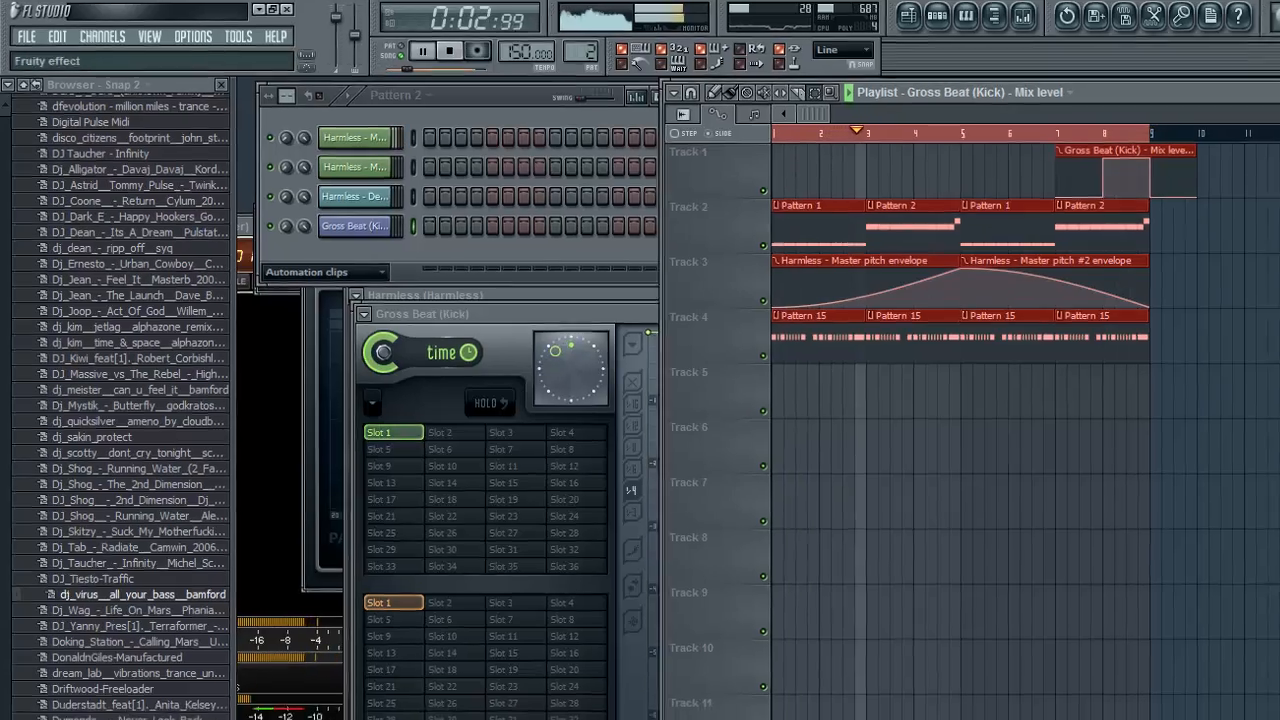
# - In Fruity Reeverb 2 on the Harmless channel, increase the room size, lower the diffusion and adjust the predelay
pyautogui.click(1272, 240)
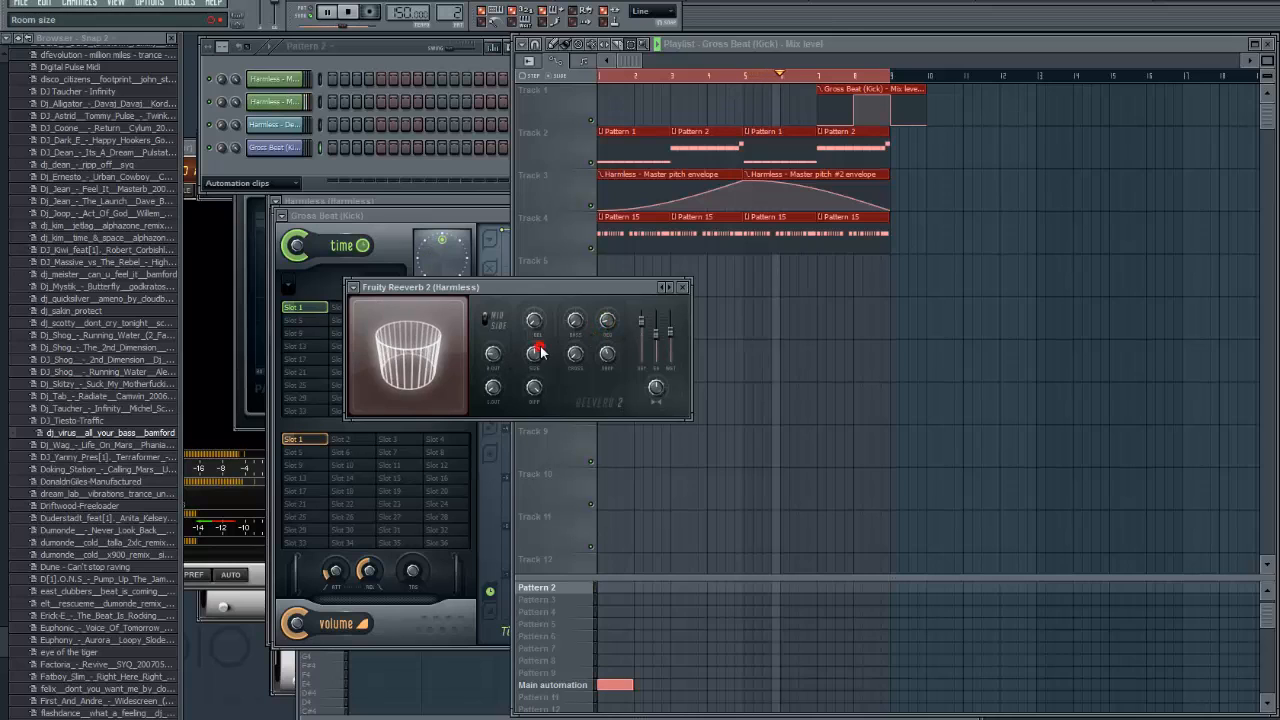
pyautogui.moveTo(540, 350); pyautogui.dragTo(547, 305)
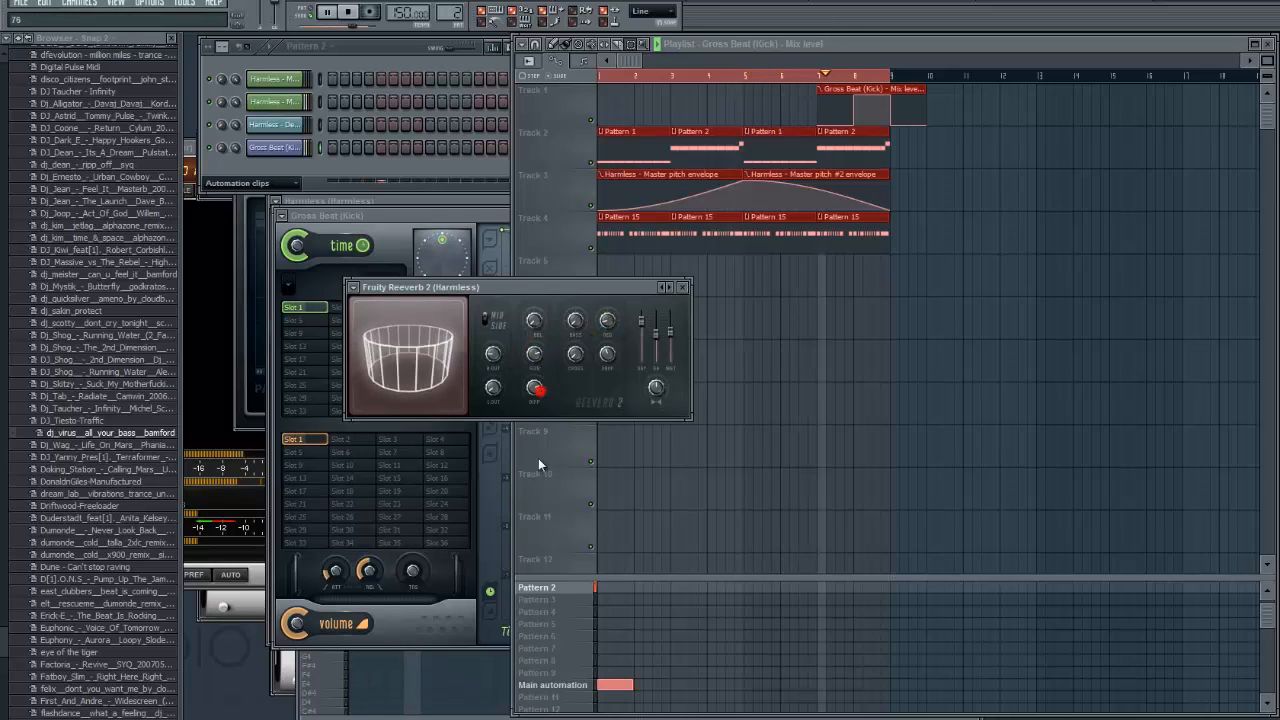
pyautogui.moveTo(538, 458); pyautogui.dragTo(535, 492)
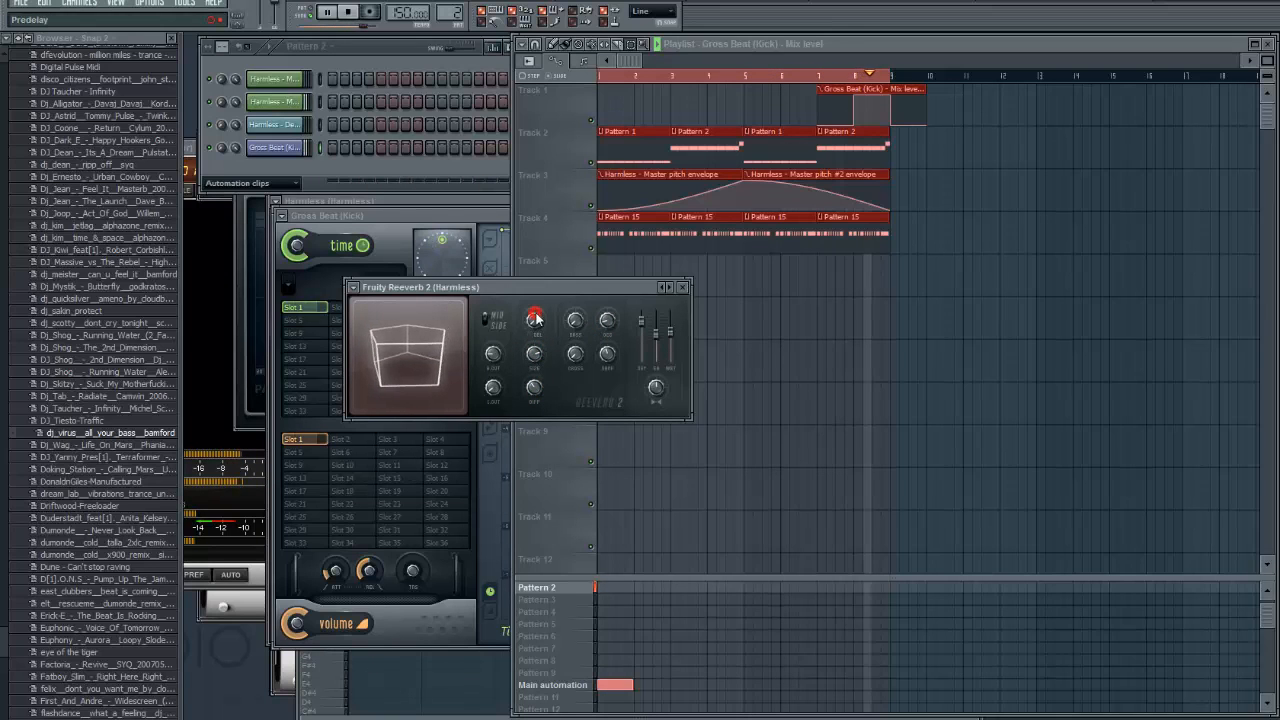
pyautogui.moveTo(535, 318); pyautogui.dragTo(535, 320)
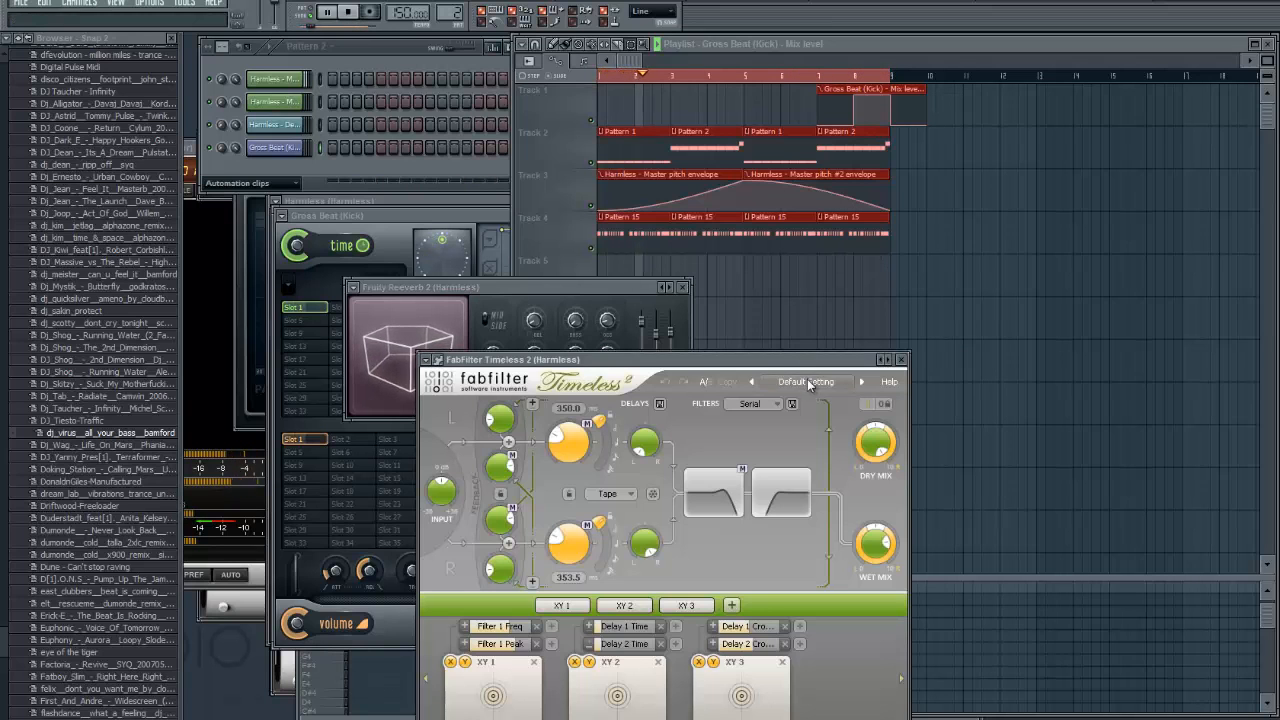
# - Keep the default preset in FabFilter Timeless 2 and lower its wet mix to about -16.8 dB
pyautogui.click(807, 380)
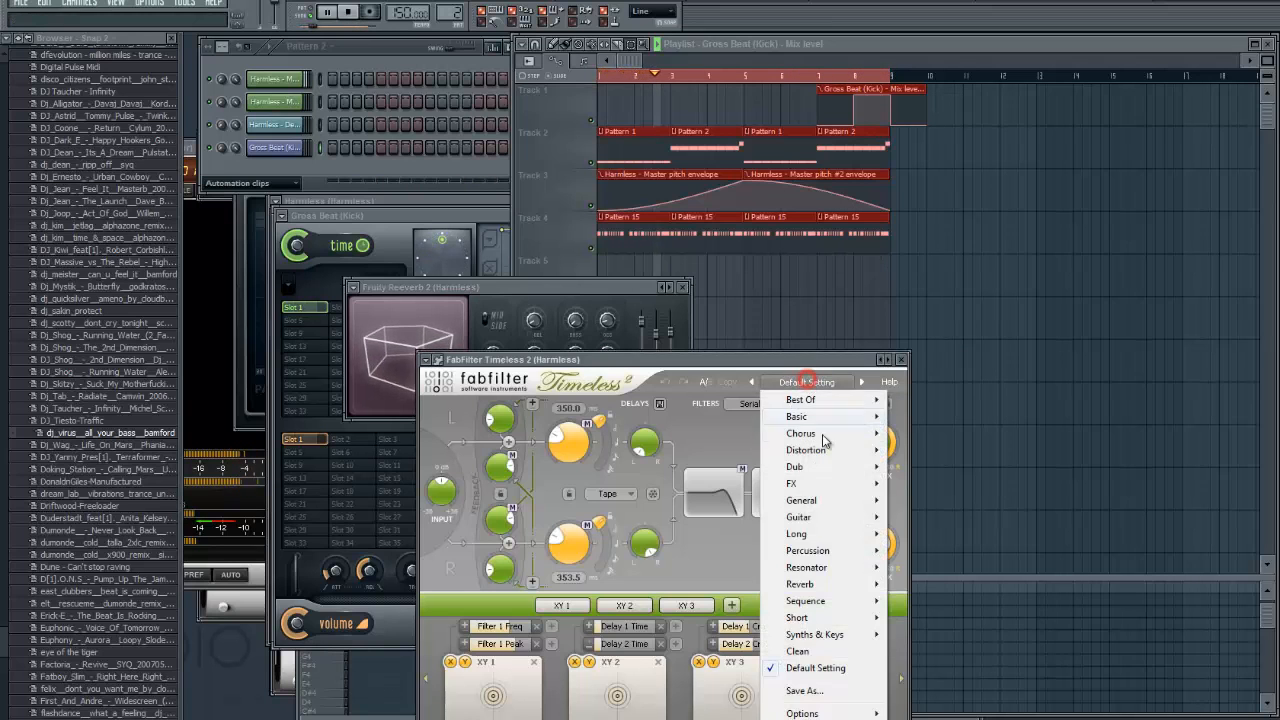
pyautogui.click(597, 343)
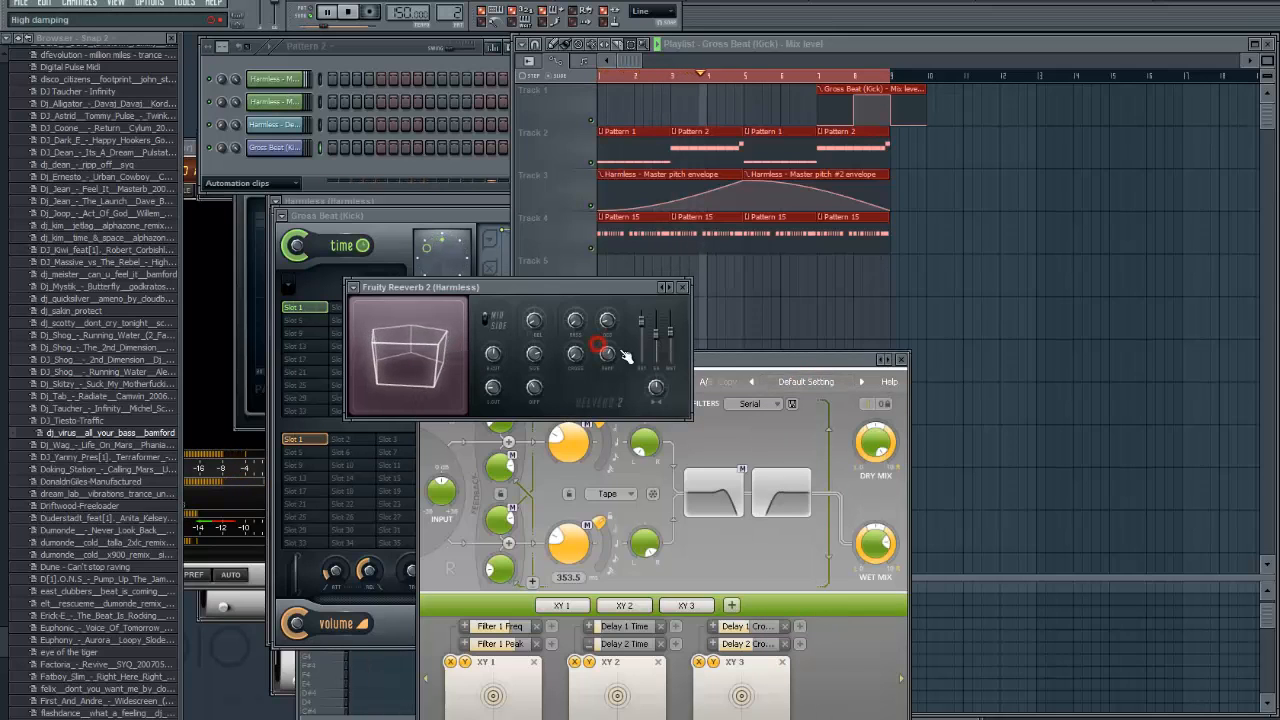
pyautogui.click(870, 552)
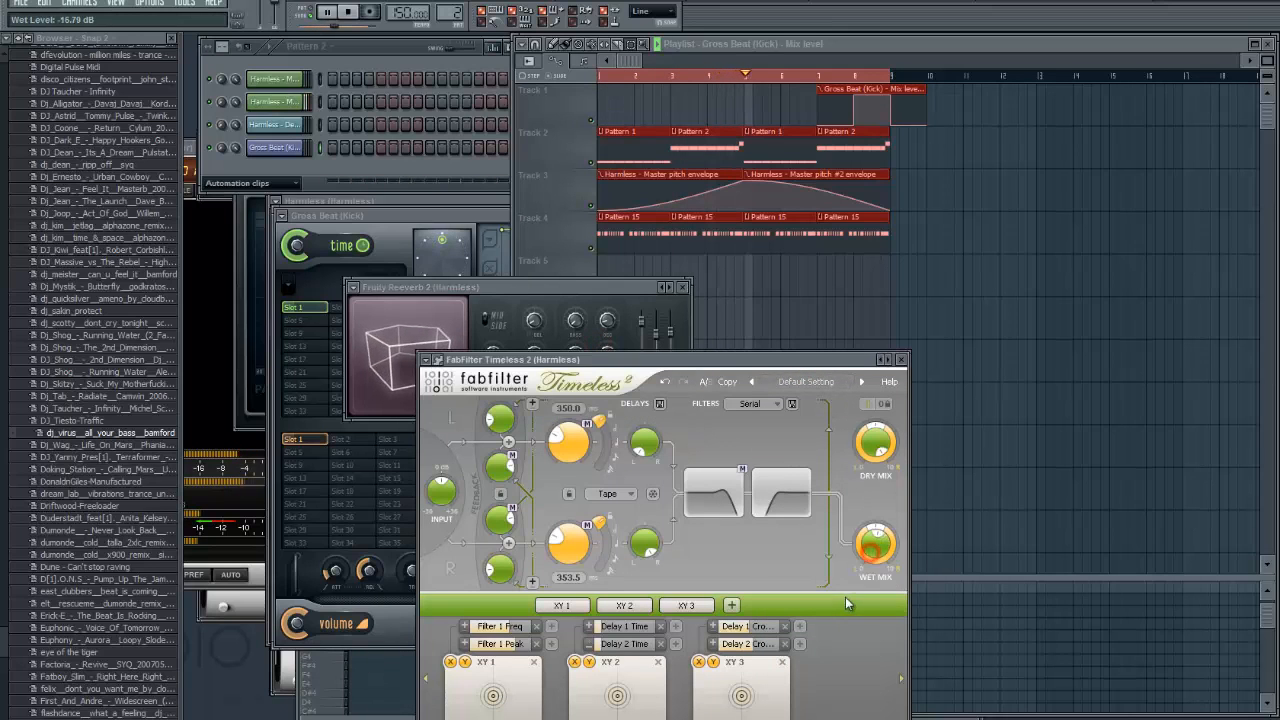
# - Set the wet pan in FabFilter Timeless 2 to 0
pyautogui.doubleClick(883, 545)
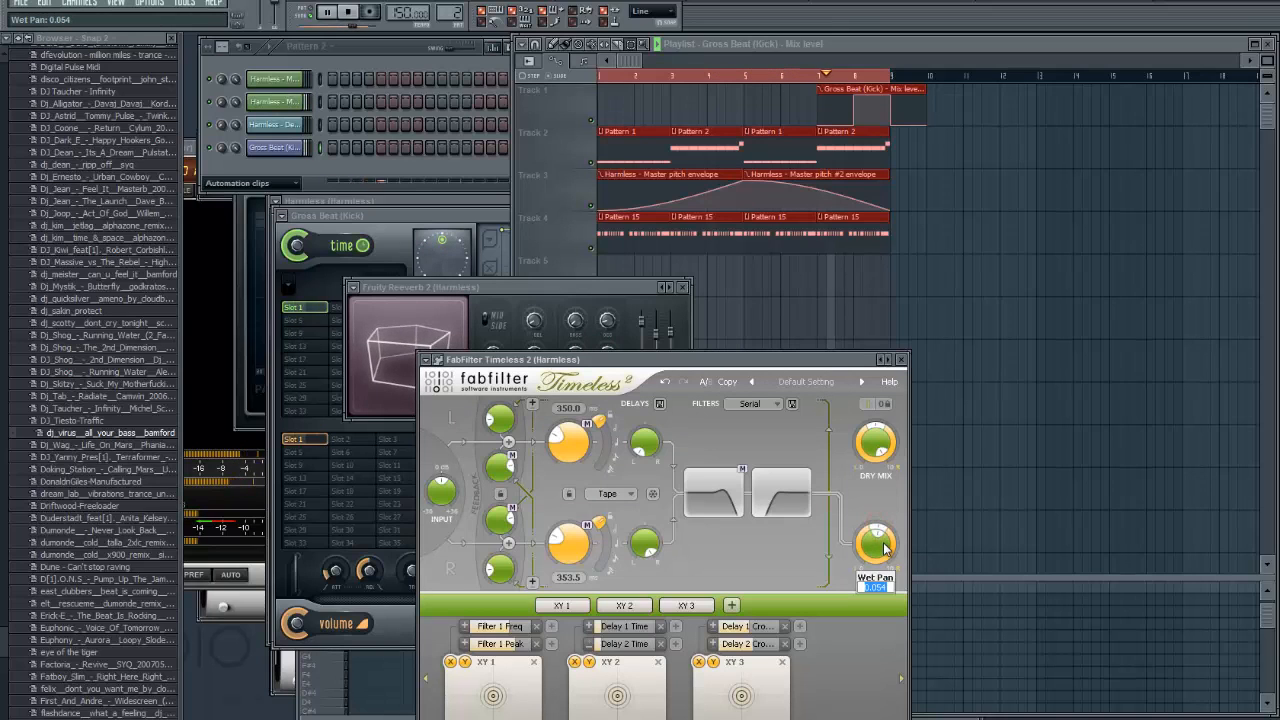
pyautogui.write('0')
pyautogui.press('Return')
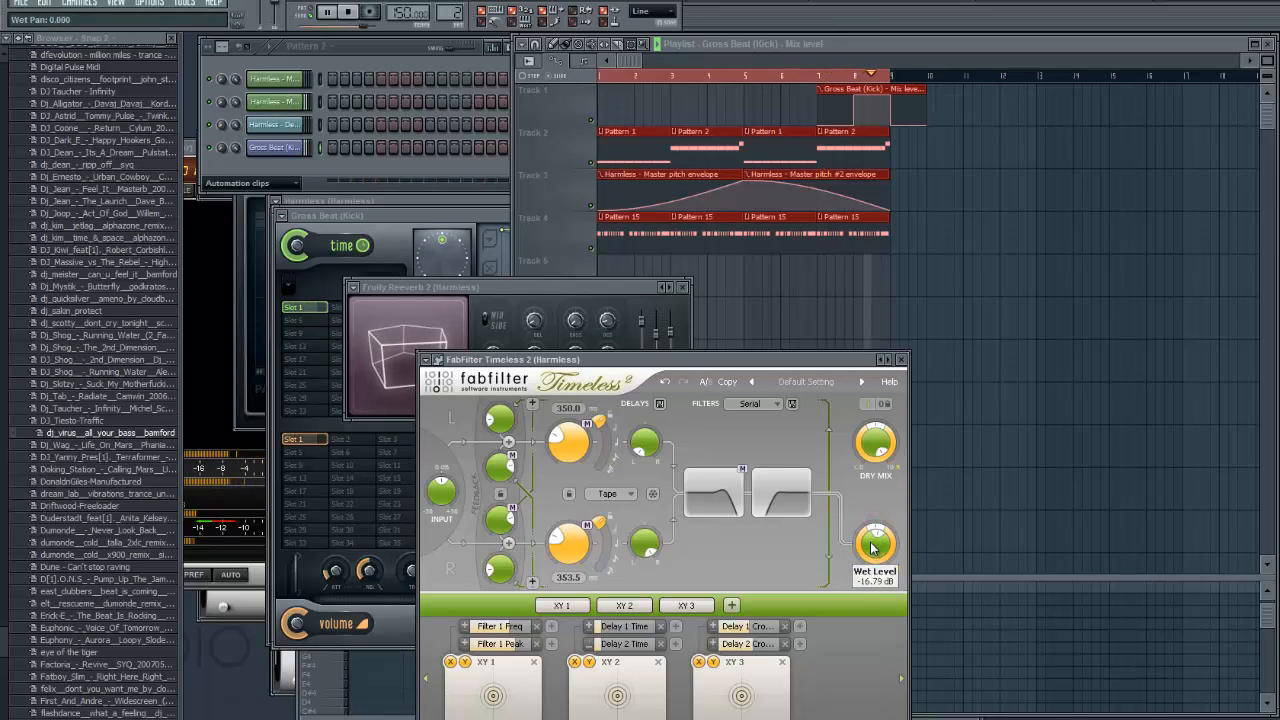
# - Mute Track 2 in the playlist and clear the clip selection with the Draw tool active
pyautogui.click(619, 60)
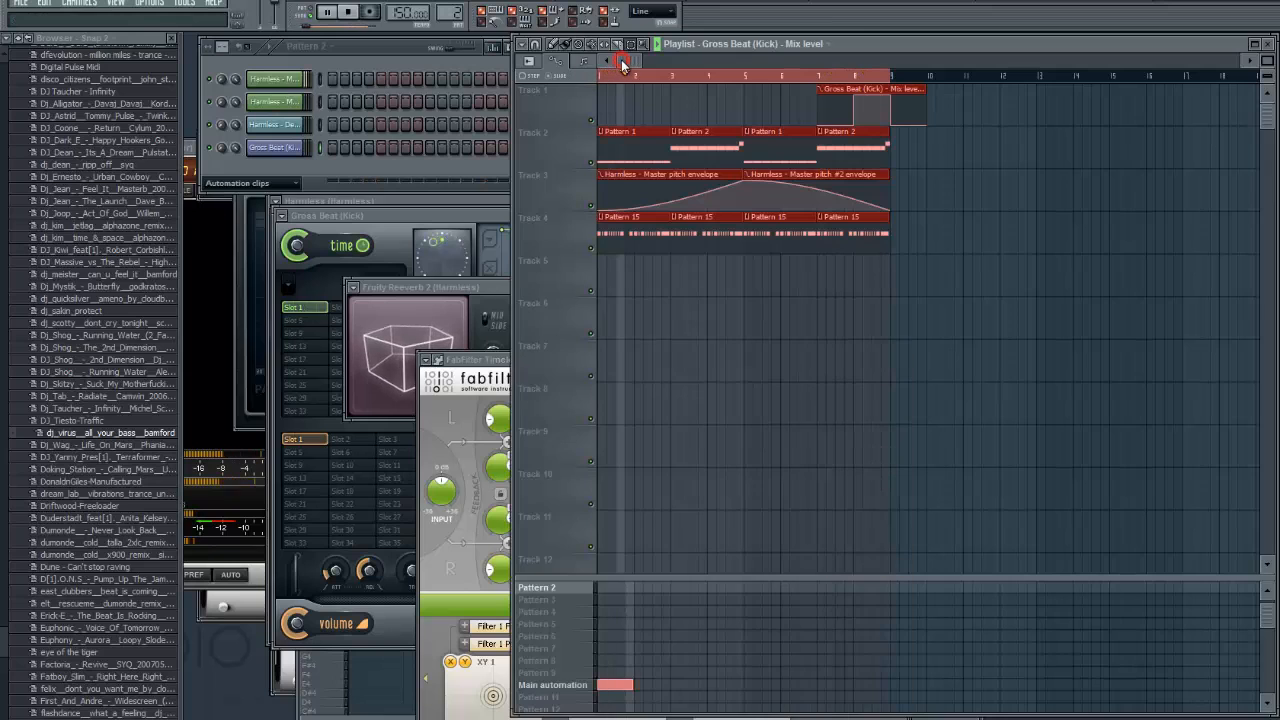
pyautogui.click(591, 163)
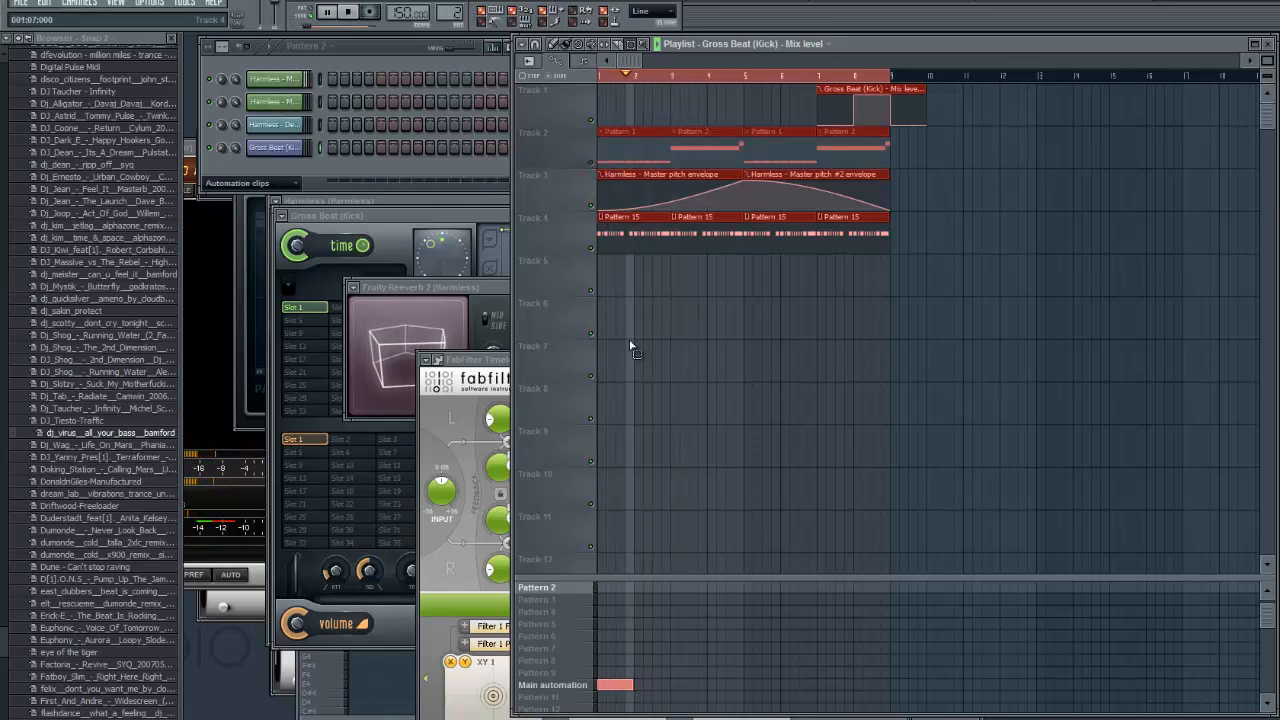
pyautogui.click(563, 45)
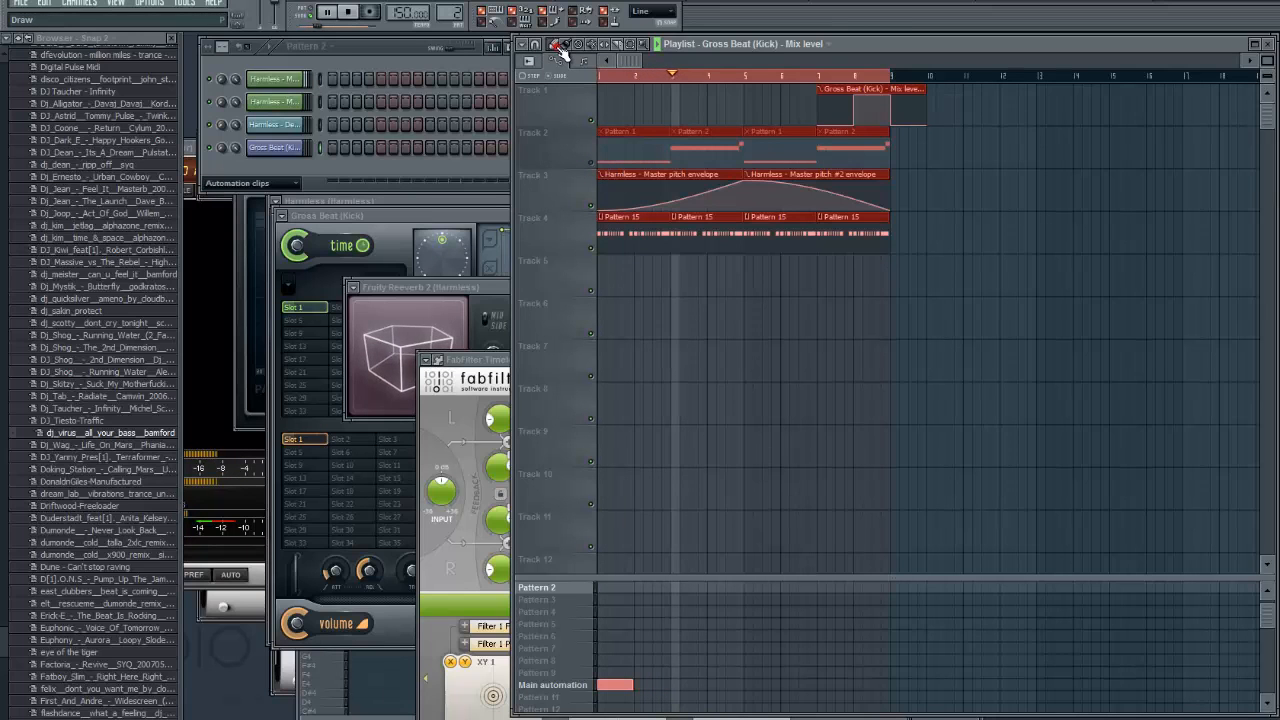
pyautogui.click(697, 405)
pyautogui.scroll(1, 531, 643)
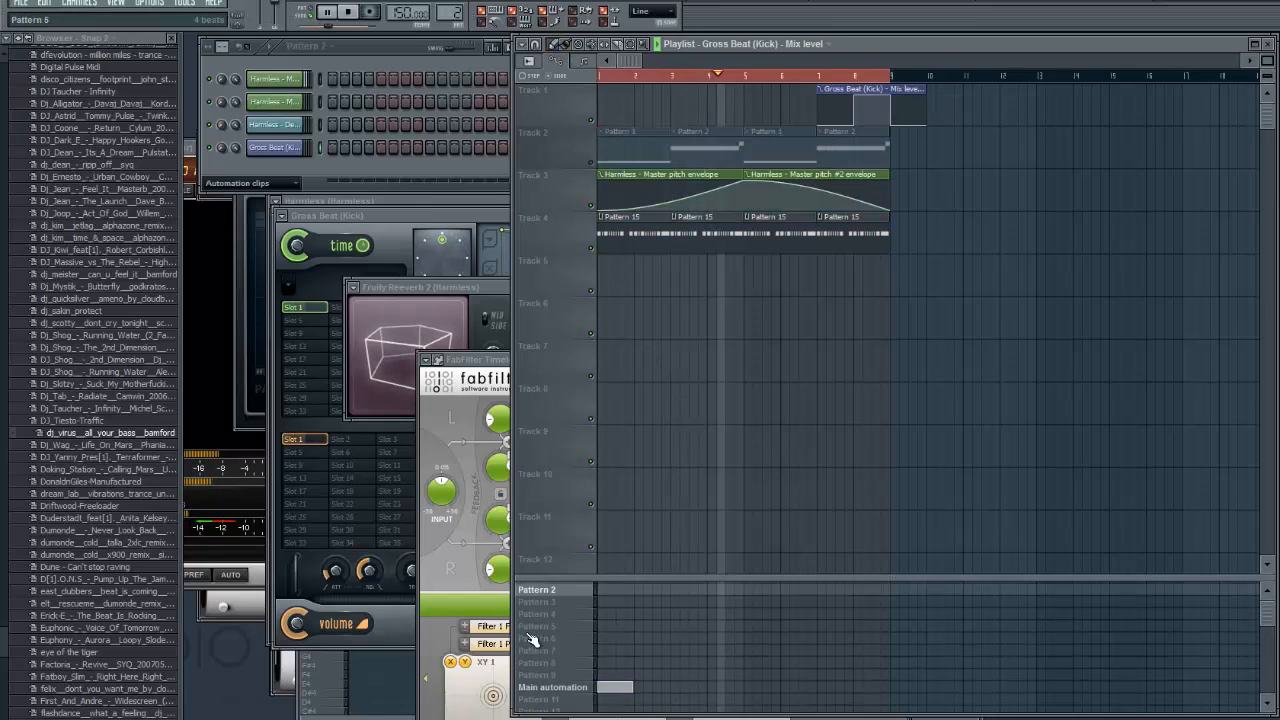
# - Place a Pattern 1 clip at bar 1 on Track 5 and mute Tracks 3 and 4
pyautogui.click(550, 588)
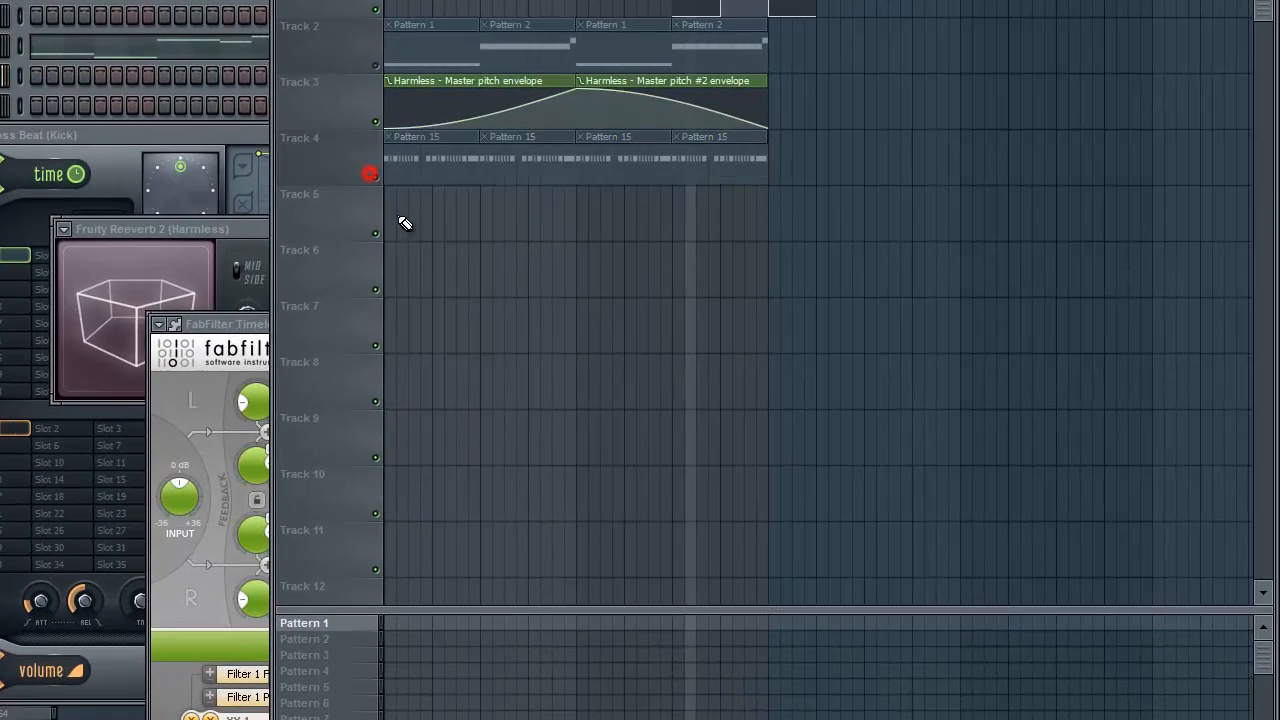
pyautogui.click(406, 226)
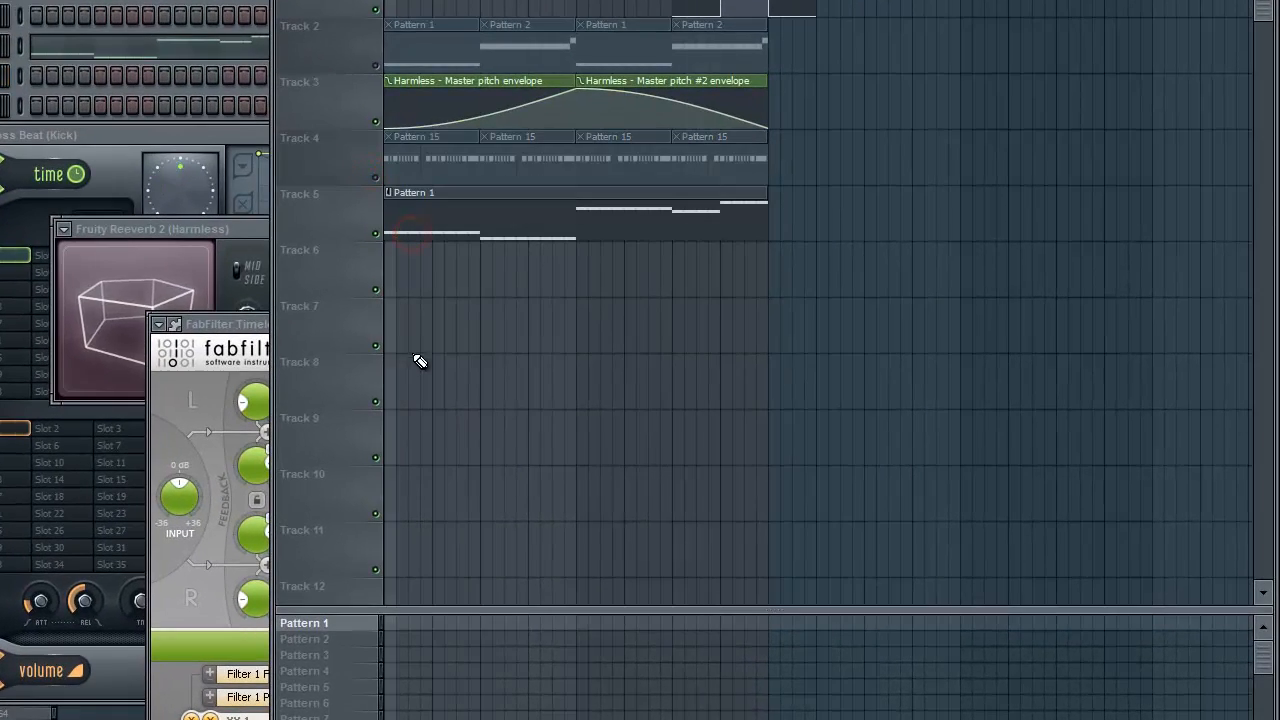
pyautogui.click(373, 122)
# - Place a Pattern 3 clip at bar 1 on Track 6 and play the arrangement
pyautogui.click(304, 639)
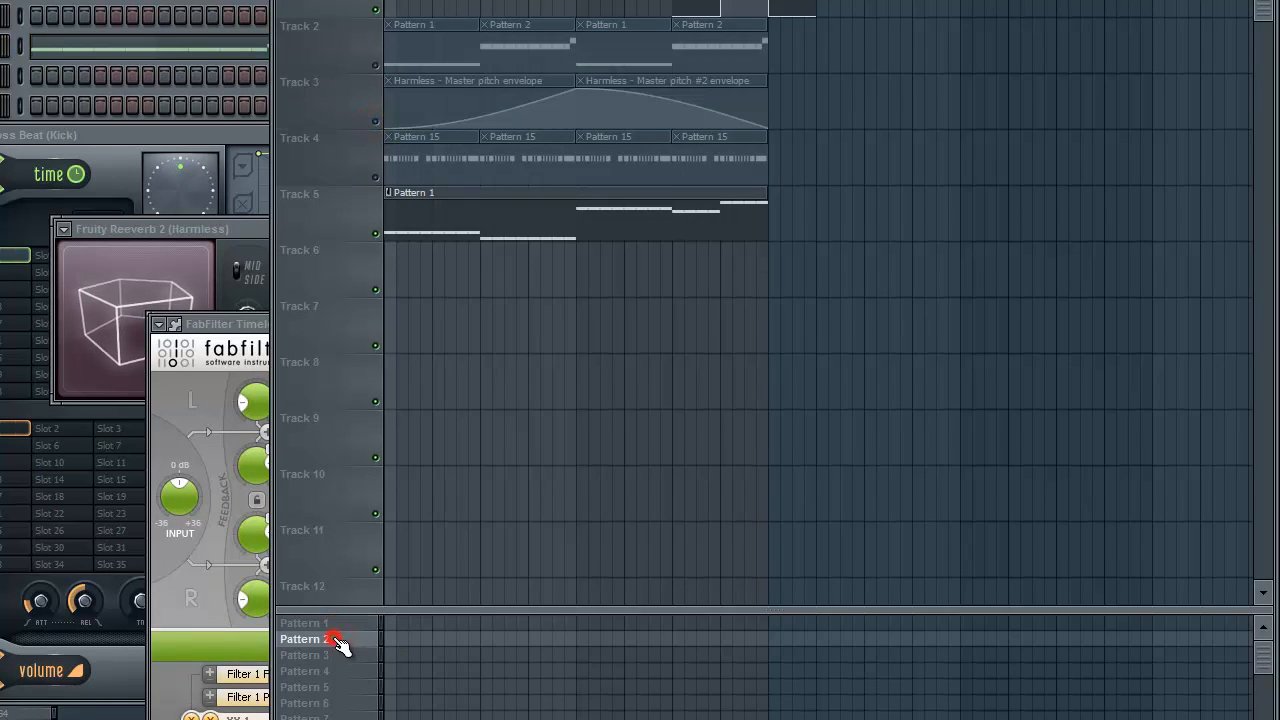
pyautogui.click(305, 655)
pyautogui.click(449, 274)
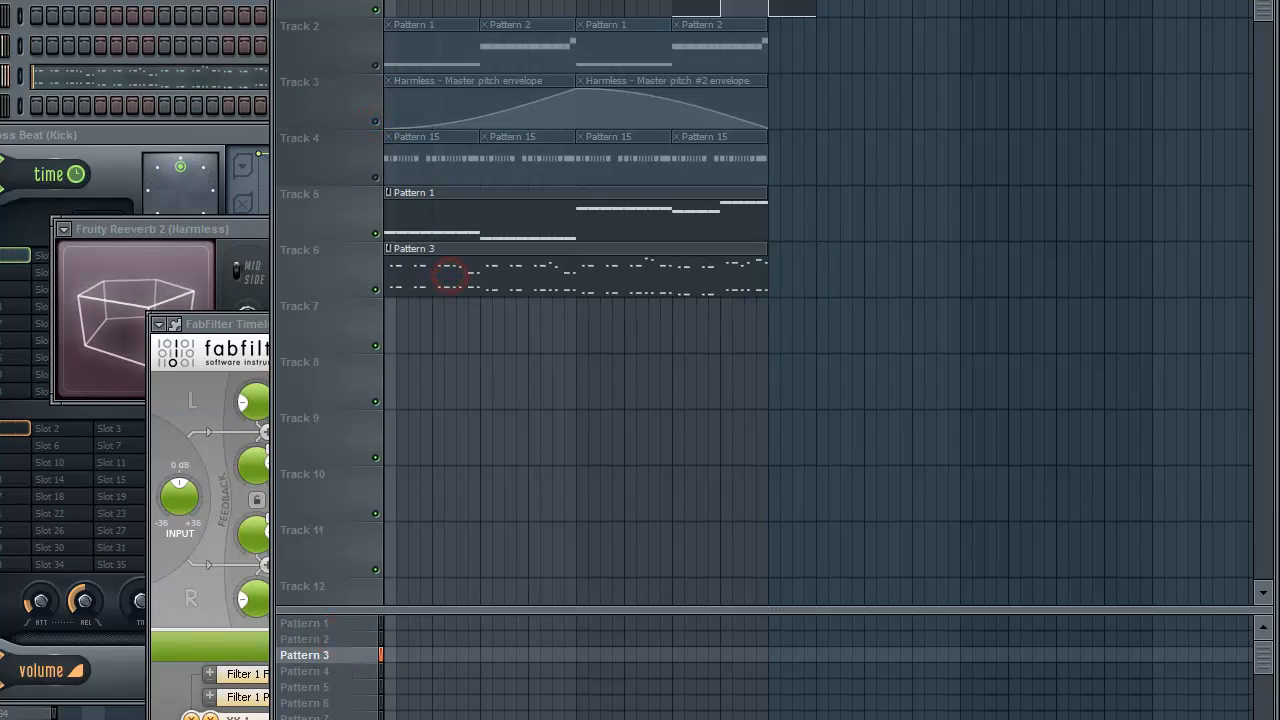
pyautogui.press('space')
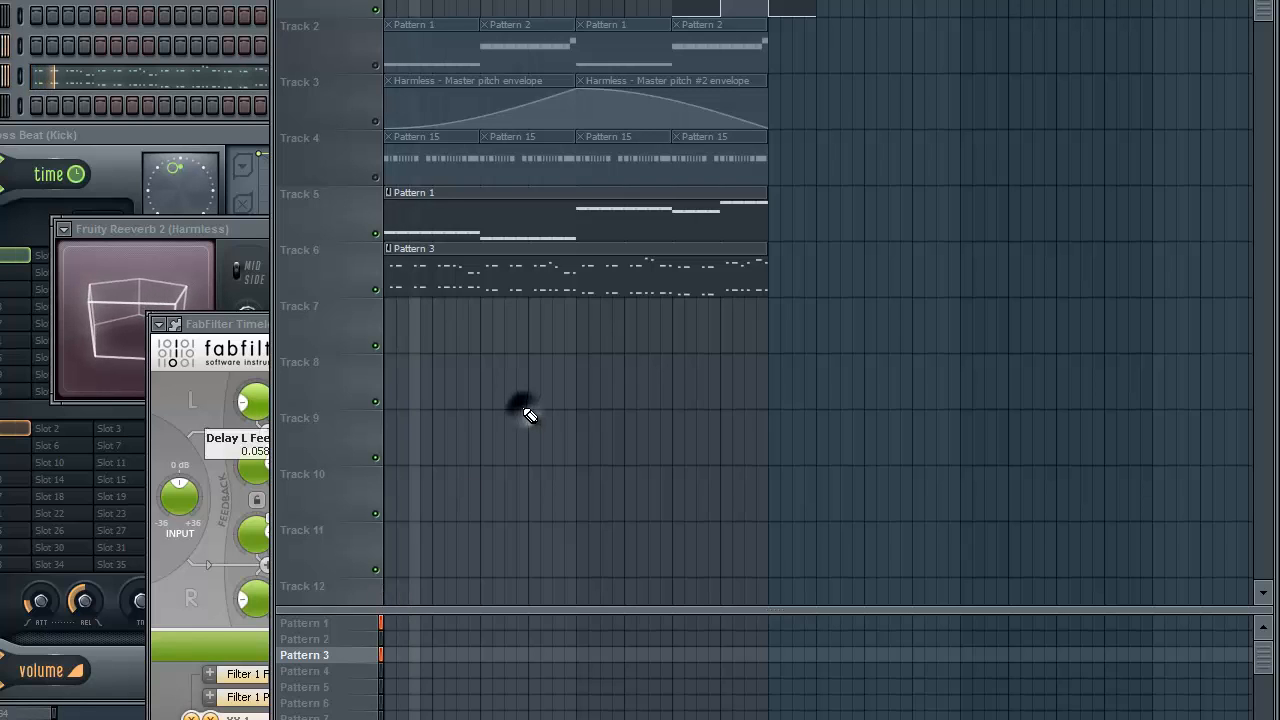